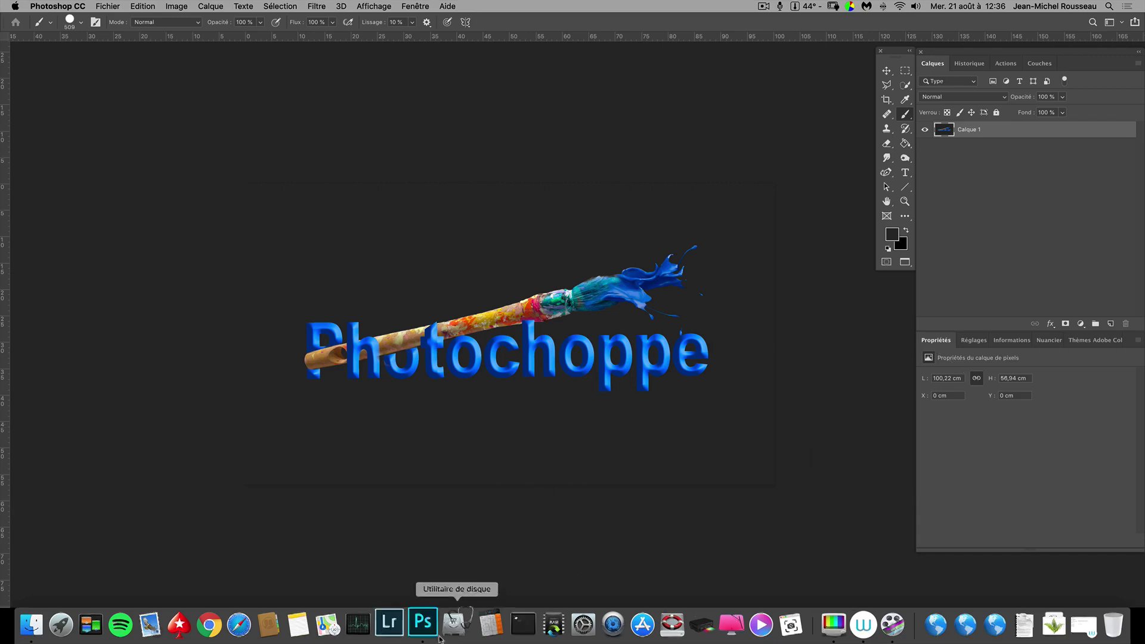
- Open the raw beach photo 28859.NEF in Camera Raw, apply Auto tone and set Noirs to -4, Tons clairs to -88 and Blancs to +3
{"action": "left_click", "coordinate": [40, 624]}
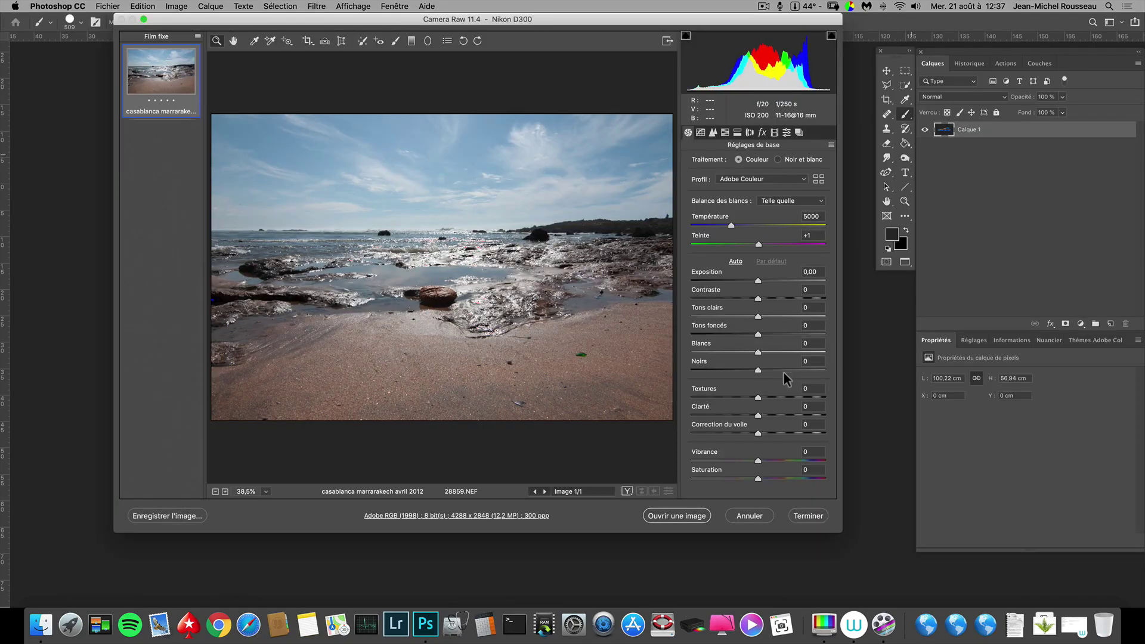
{"action": "left_click", "coordinate": [737, 263]}
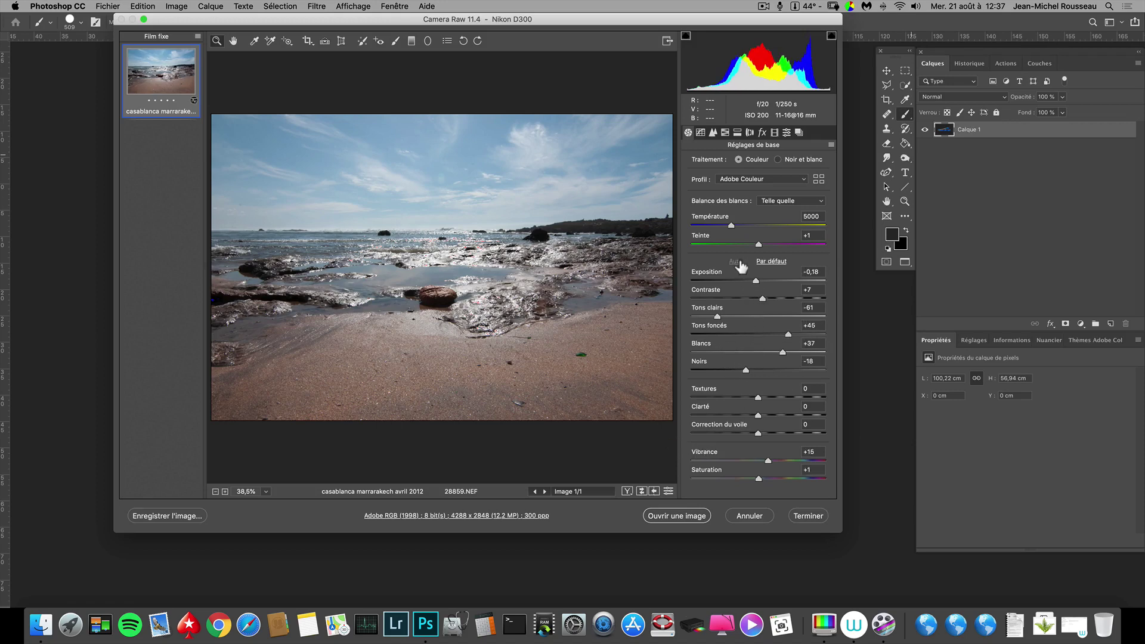
{"action": "left_click", "coordinate": [757, 370]}
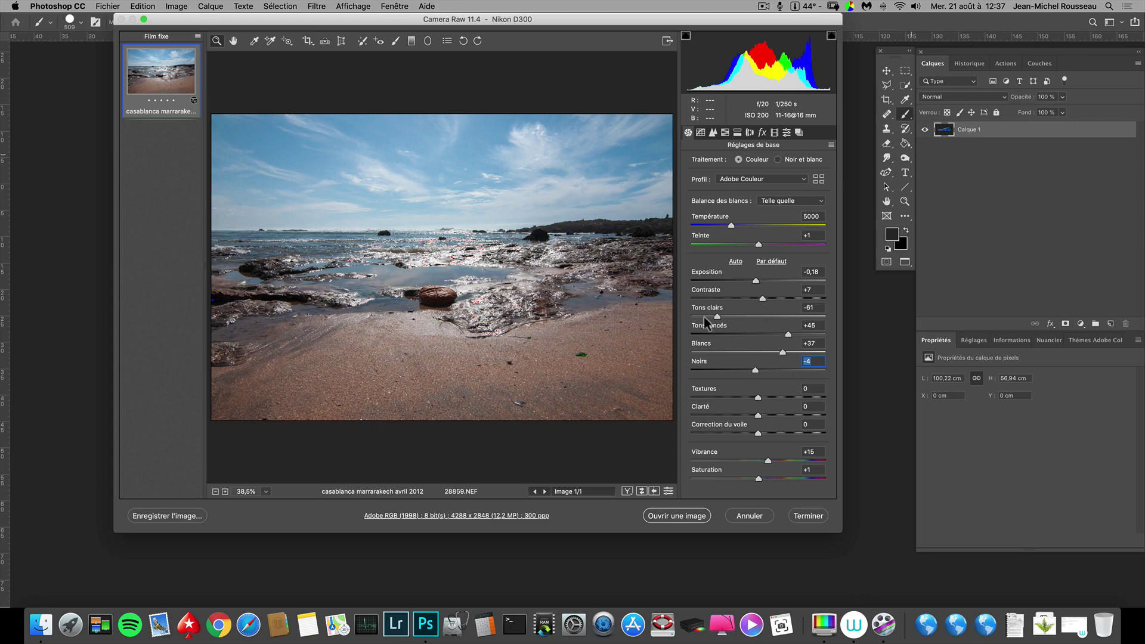
{"action": "left_click_drag", "start_coordinate": [705, 317], "coordinate": [699, 317]}
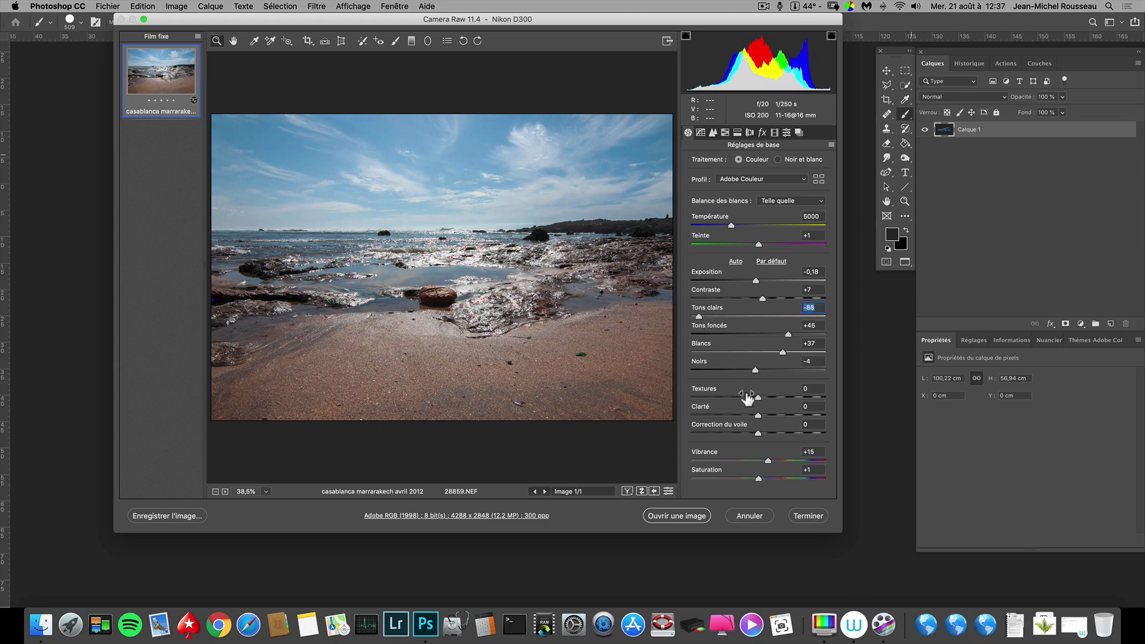
{"action": "left_click", "coordinate": [759, 351]}
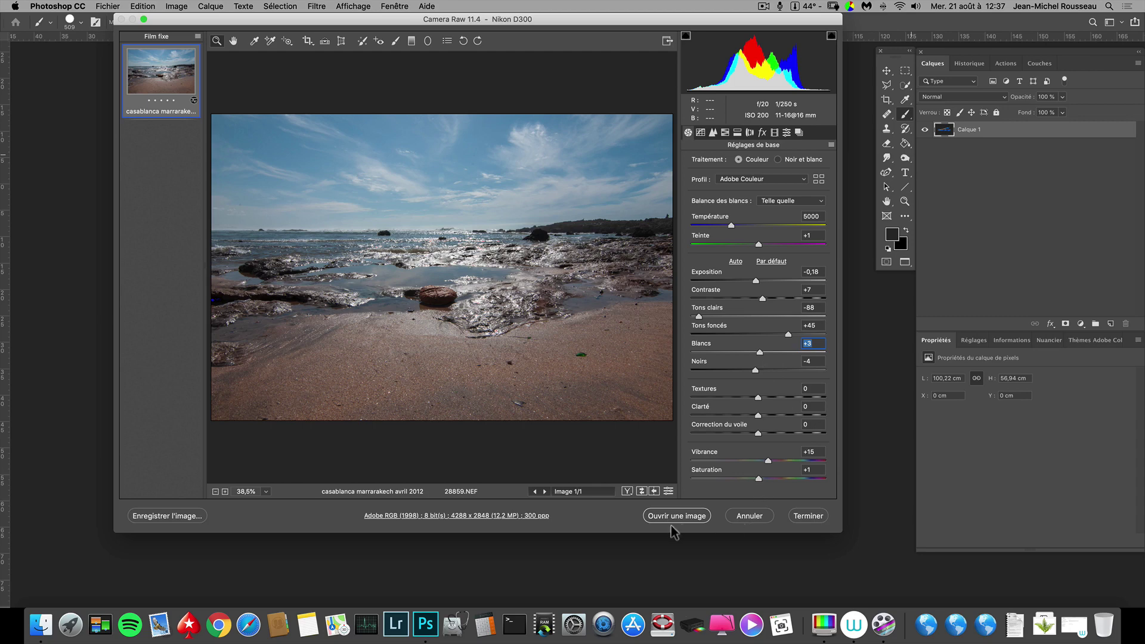
- Enable the lens correction profile for the photo and open the developed image in Photoshop
{"action": "left_click", "coordinate": [749, 133]}
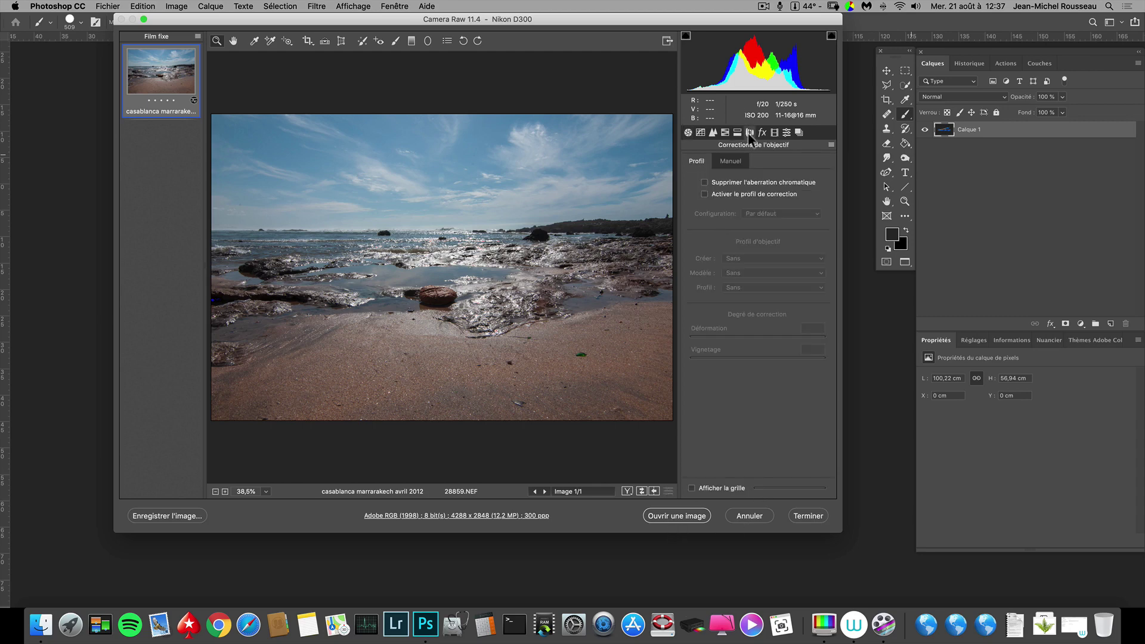
{"action": "left_click", "coordinate": [742, 196]}
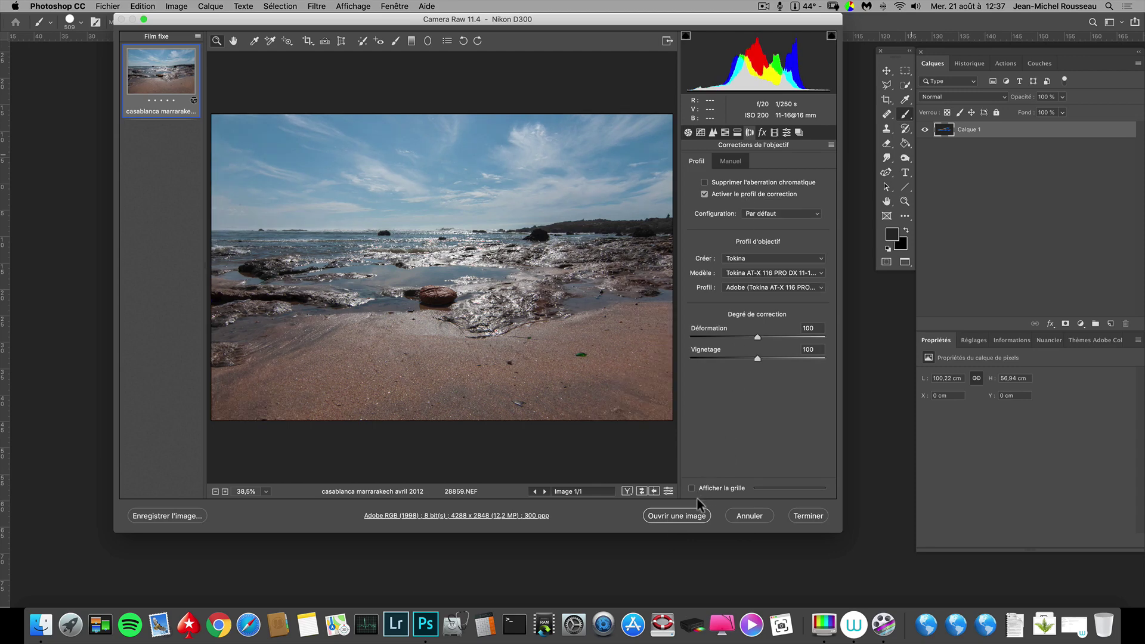
{"action": "left_click", "coordinate": [695, 516]}
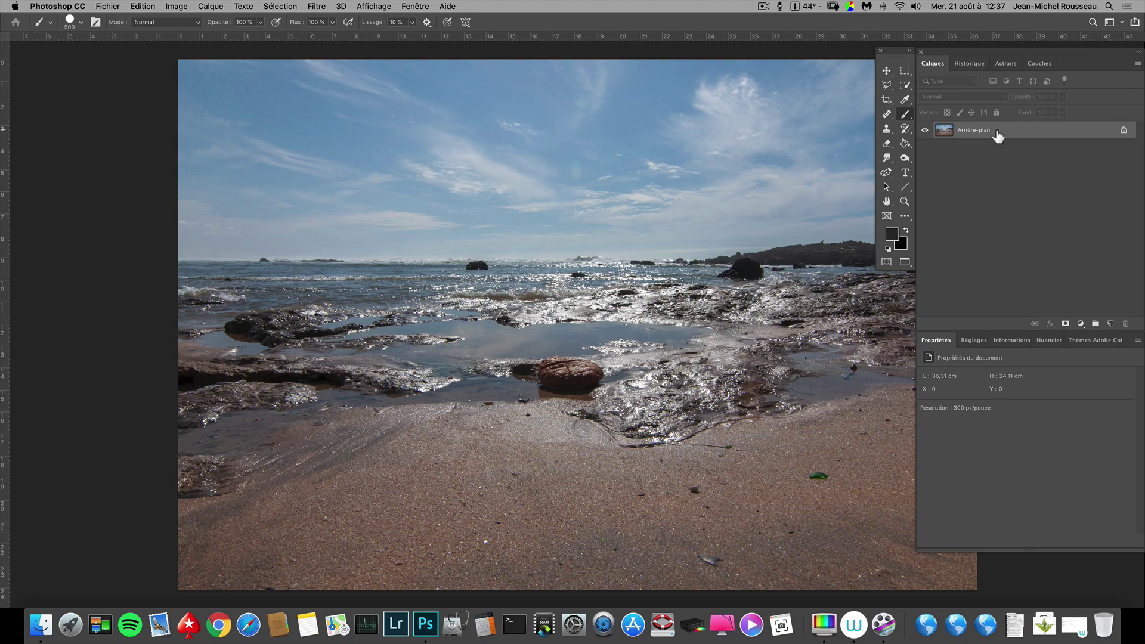
- Start the Opérations (Calculations) command with the Arrière-plan layer's Rouge channel as both sources
{"action": "left_click", "coordinate": [185, 8]}
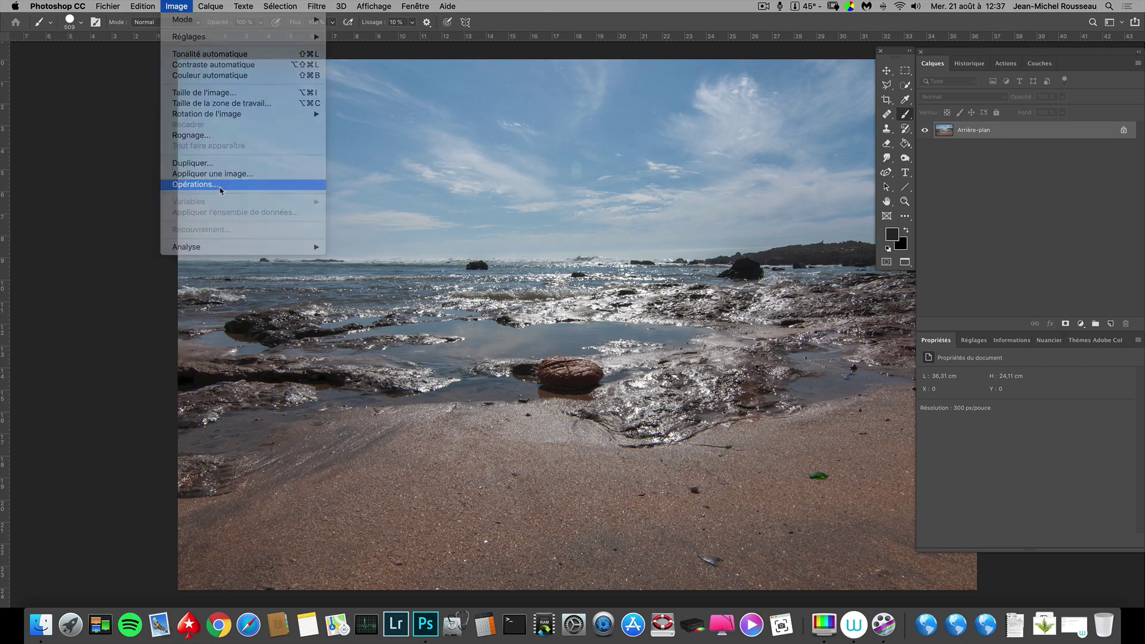
{"action": "left_click", "coordinate": [220, 186]}
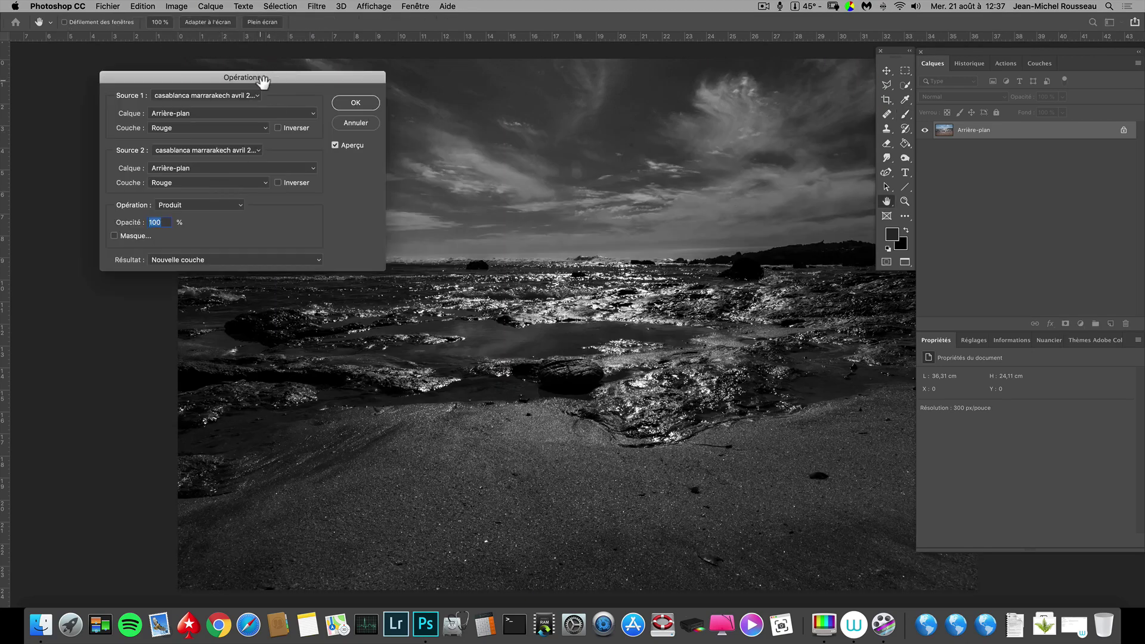
{"action": "left_click_drag", "start_coordinate": [263, 81], "coordinate": [398, 108]}
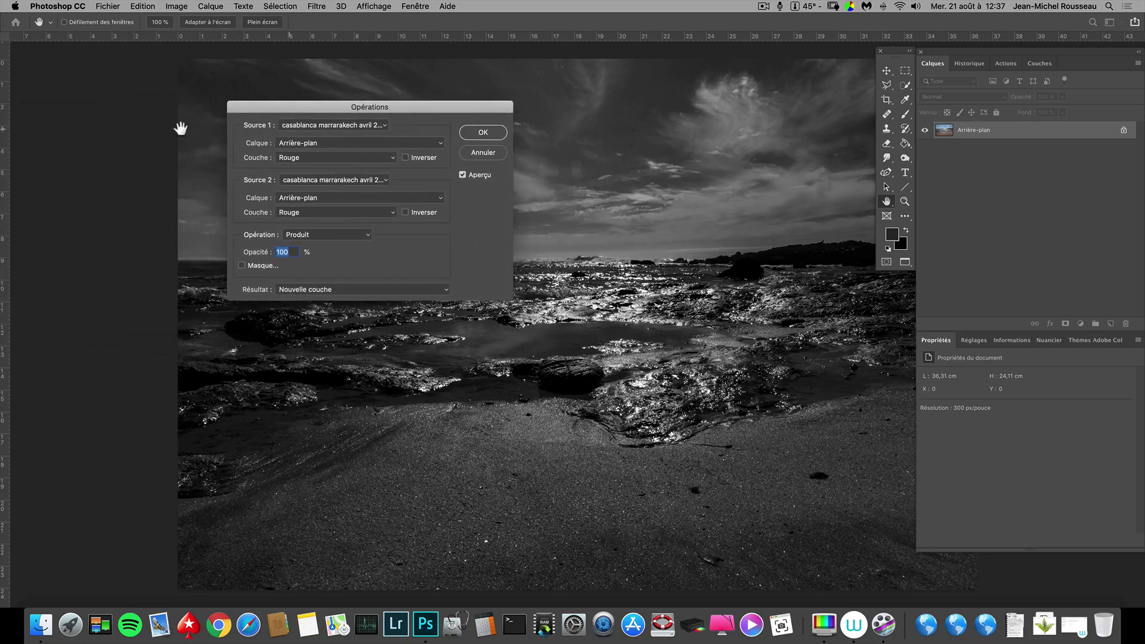
{"action": "left_click", "coordinate": [326, 147]}
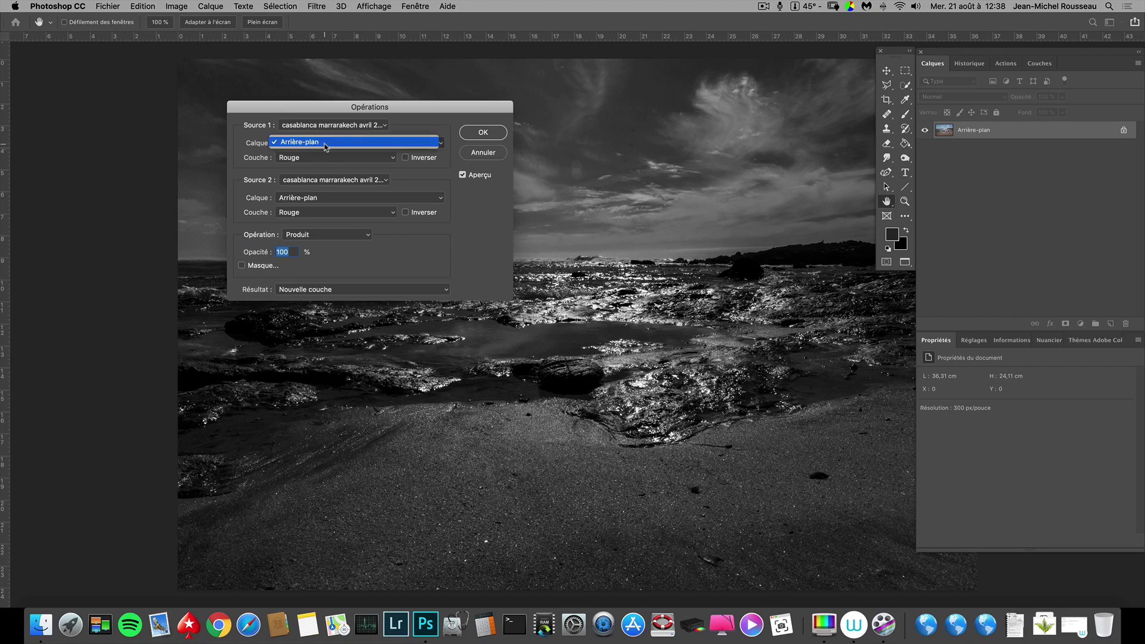
{"action": "left_click", "coordinate": [326, 142]}
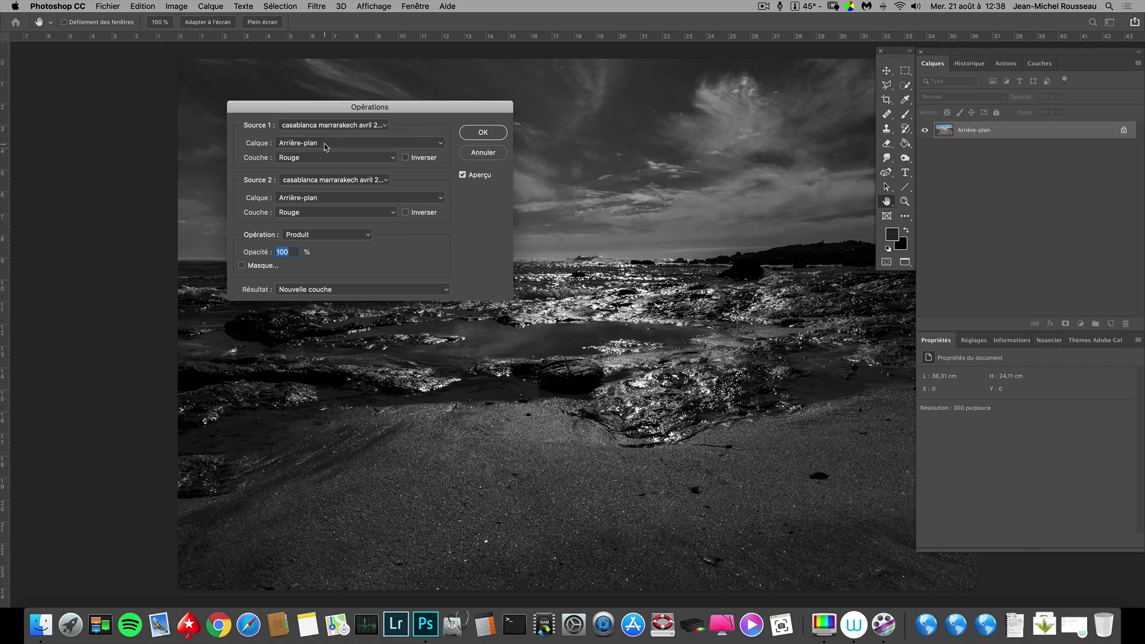
{"action": "left_click", "coordinate": [323, 159]}
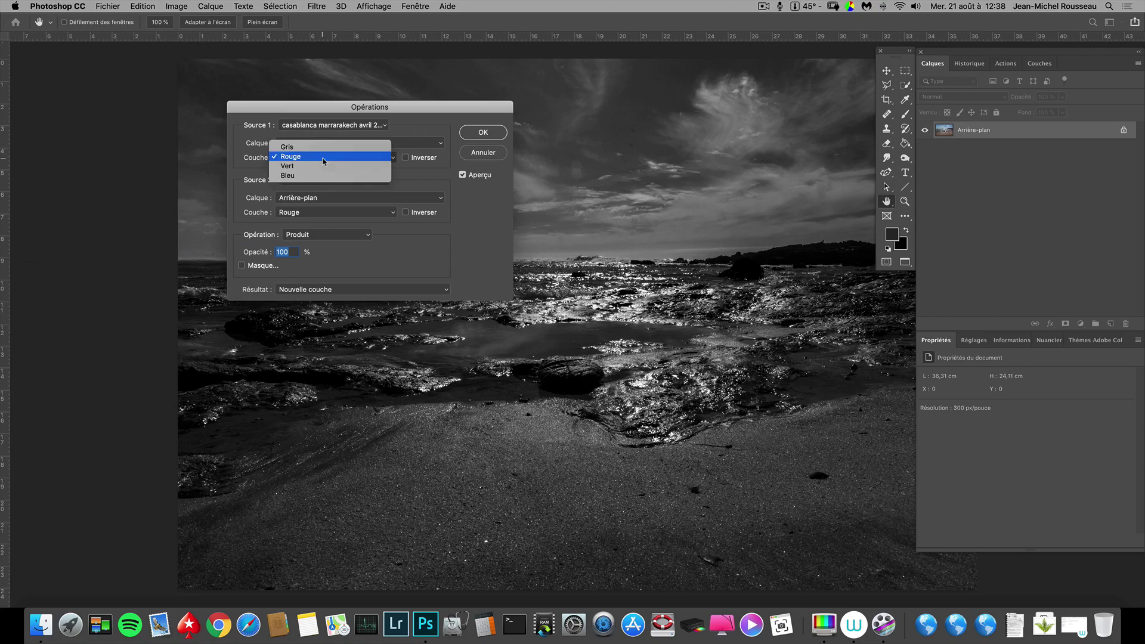
{"action": "left_click", "coordinate": [324, 158]}
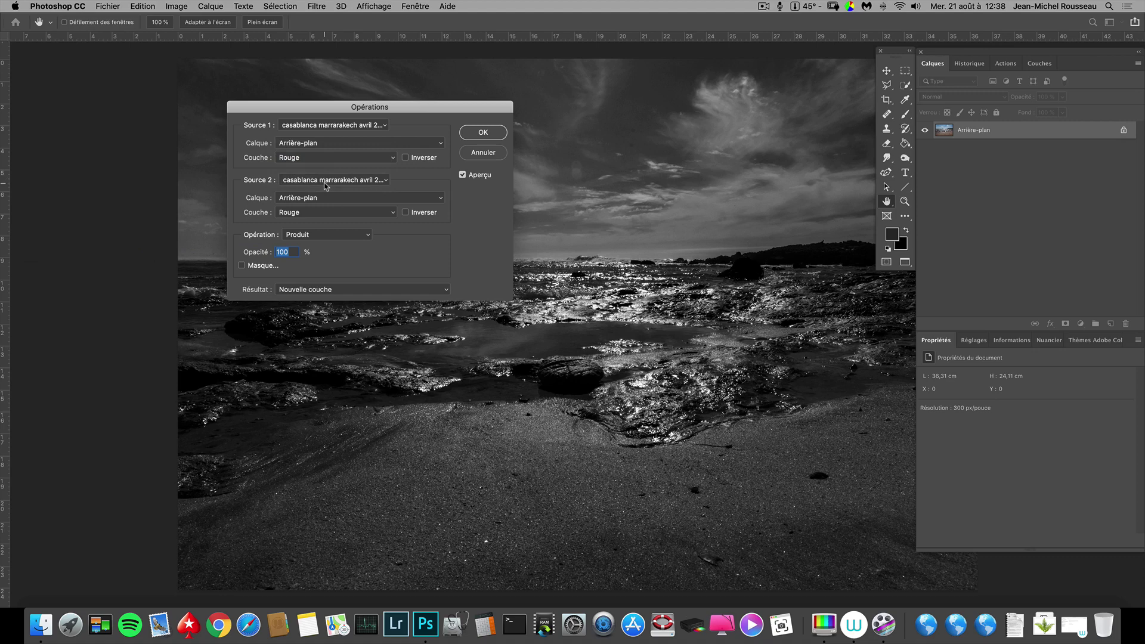
{"action": "left_click", "coordinate": [339, 201]}
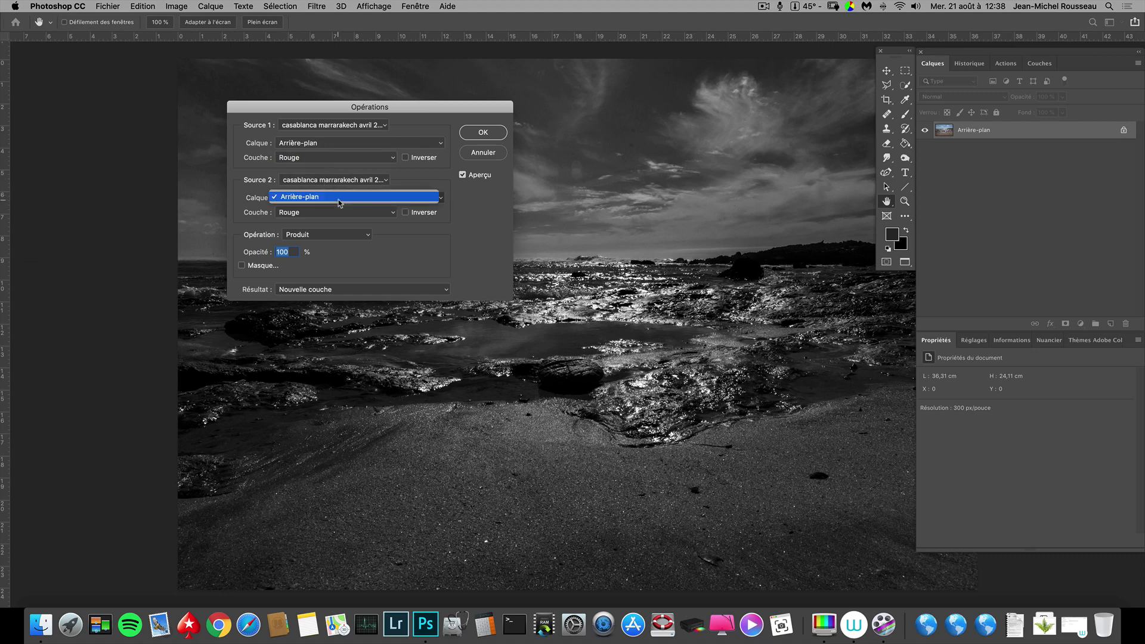
{"action": "left_click", "coordinate": [338, 202]}
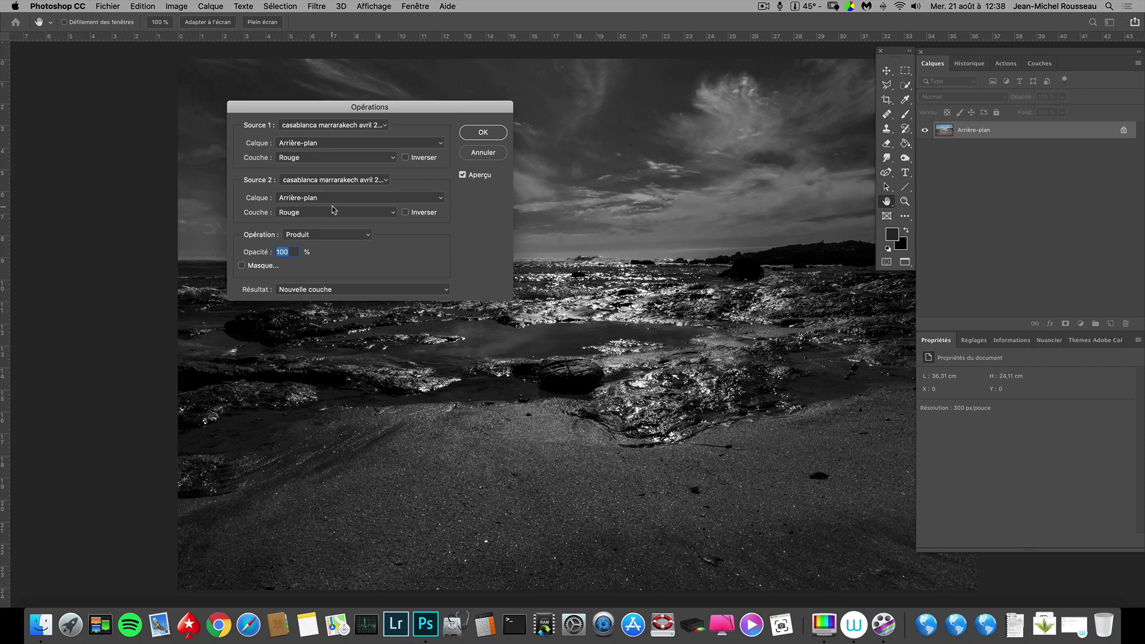
- Try the channel calculation at 50% opacity
{"action": "type", "text": "50"}
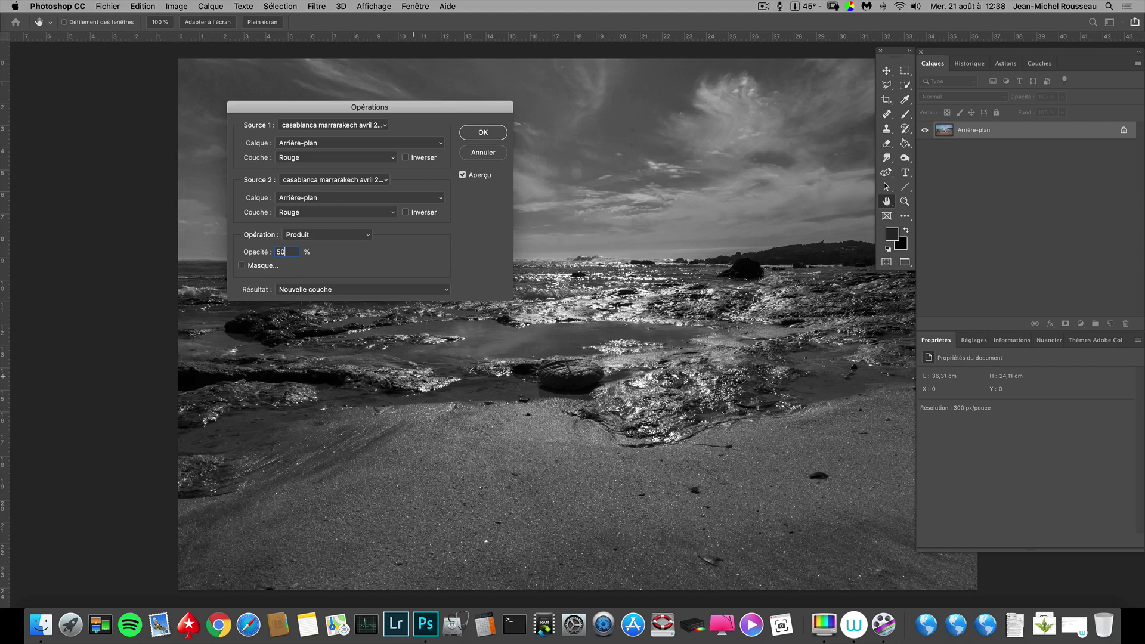
{"action": "key", "text": "BackSpace"}
{"action": "key", "text": "BackSpace"}
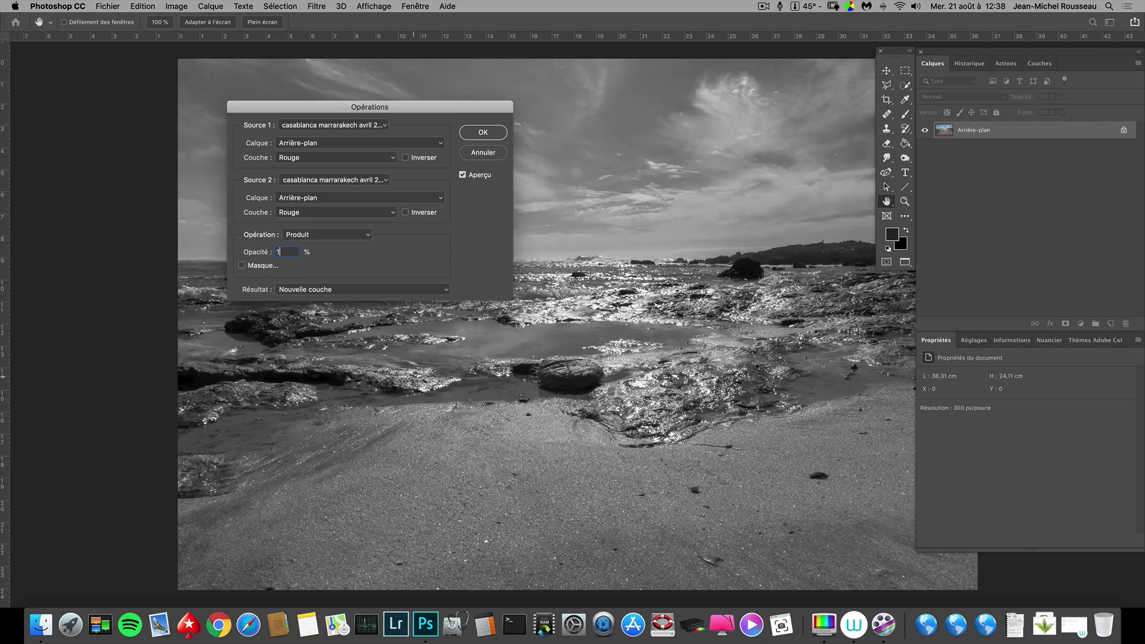
- Set the calculation's opacity to 100% and create the new channel with the Produit blend
{"action": "type", "text": "100"}
{"action": "left_click", "coordinate": [489, 135]}
{"action": "key", "text": "b"}
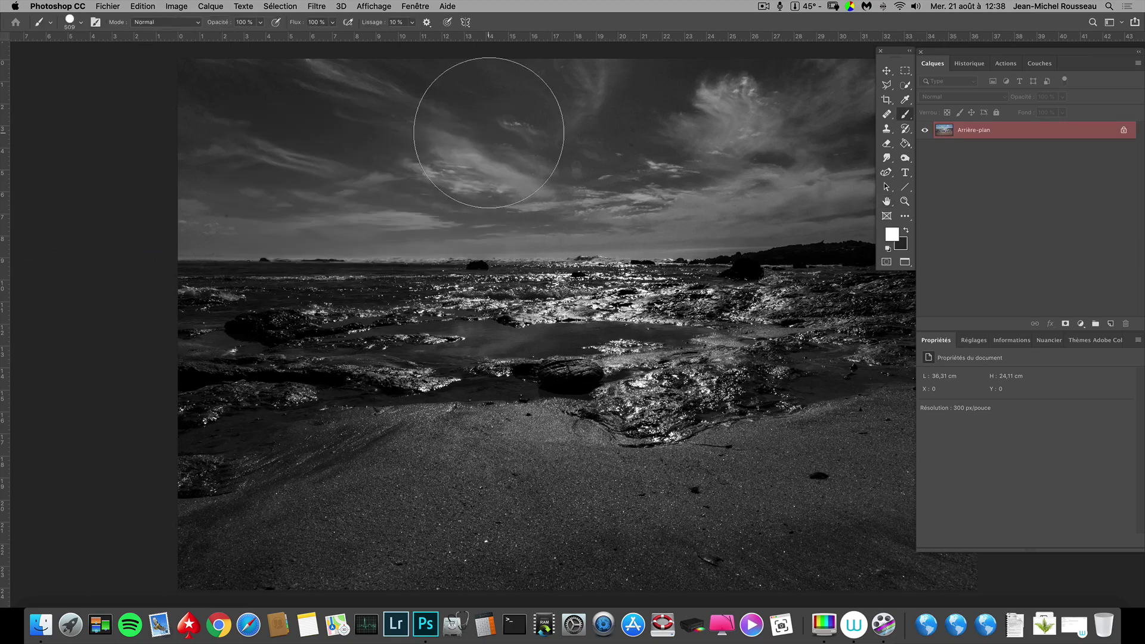
- Copy the entire Alpha 1 channel and paste it into a new layer above Arrière-plan
{"action": "left_click", "coordinate": [1041, 63]}
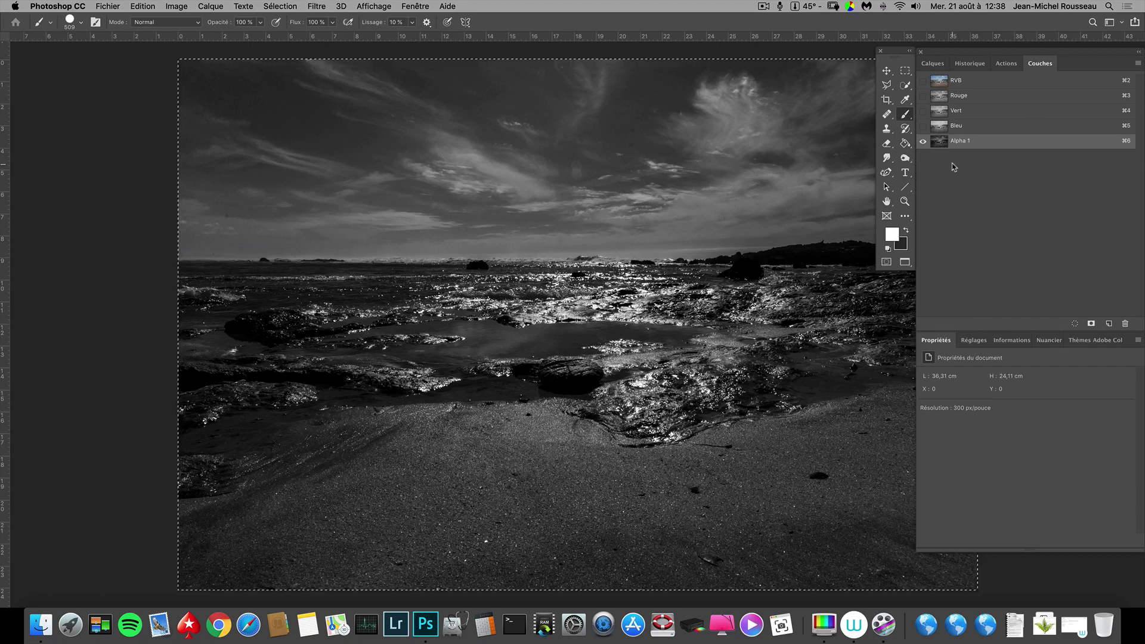
{"action": "left_click", "coordinate": [933, 64]}
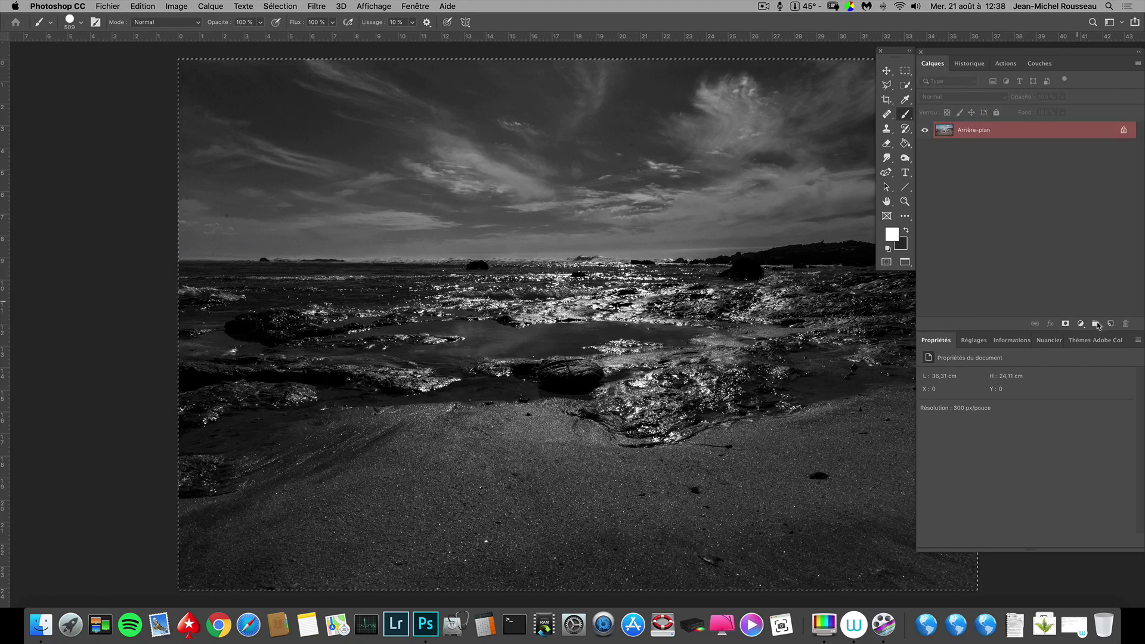
{"action": "left_click", "coordinate": [1110, 323]}
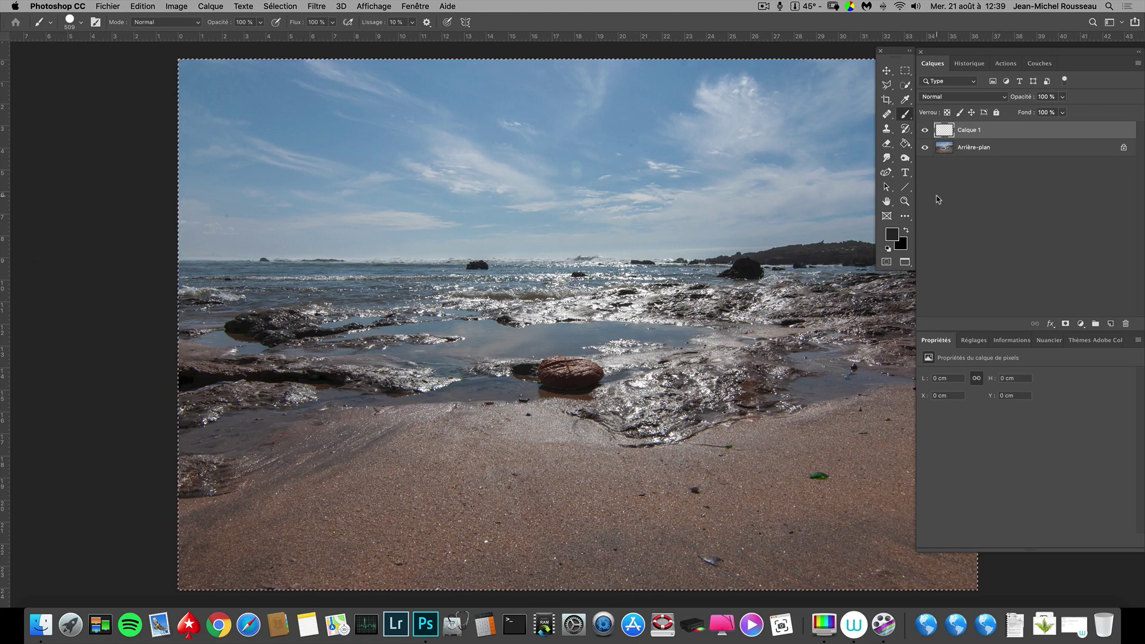
{"action": "key", "text": "super+v"}
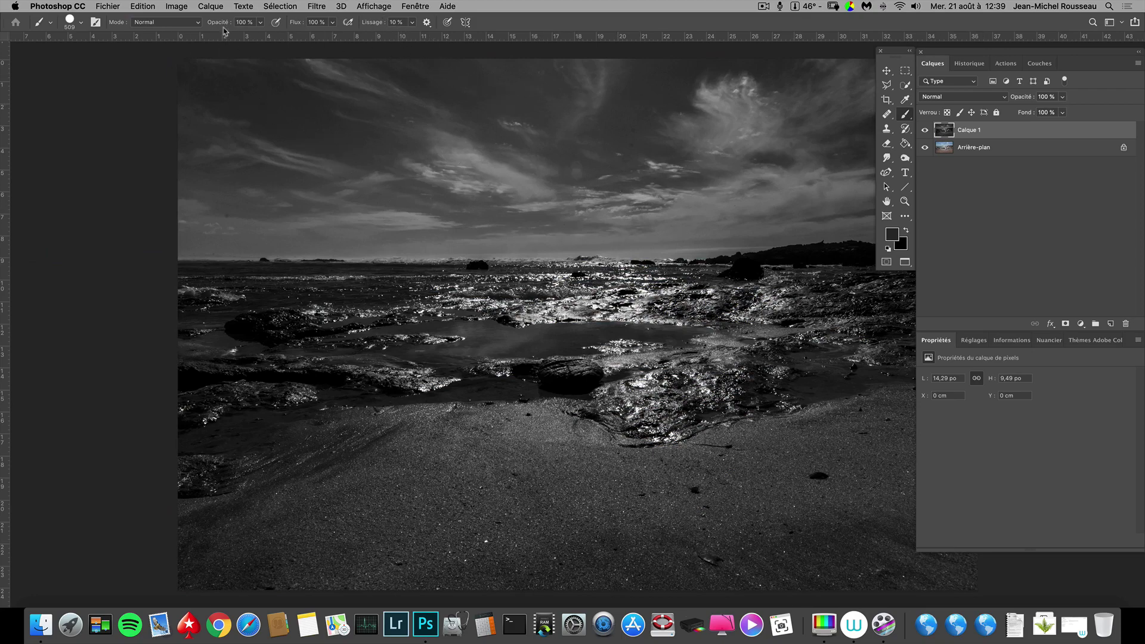
- Dismiss the crash report without sending it and start another Opérations calculation with the Arrière-plan layer's Vert channel as both sources
{"action": "left_click", "coordinate": [178, 8]}
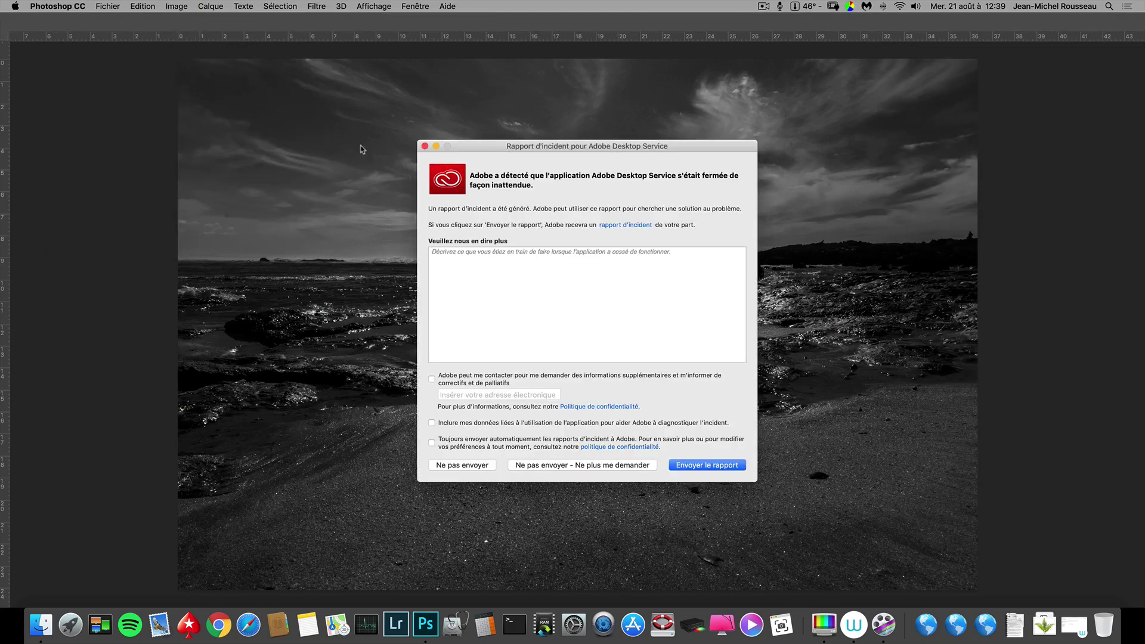
{"action": "left_click", "coordinate": [476, 467]}
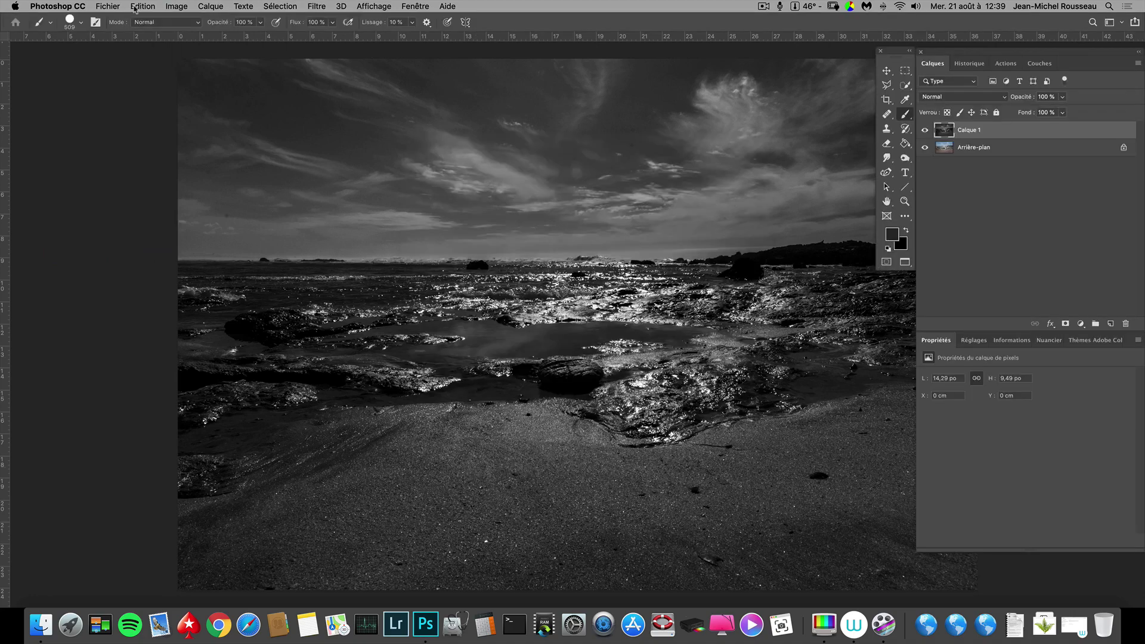
{"action": "left_click", "coordinate": [175, 8]}
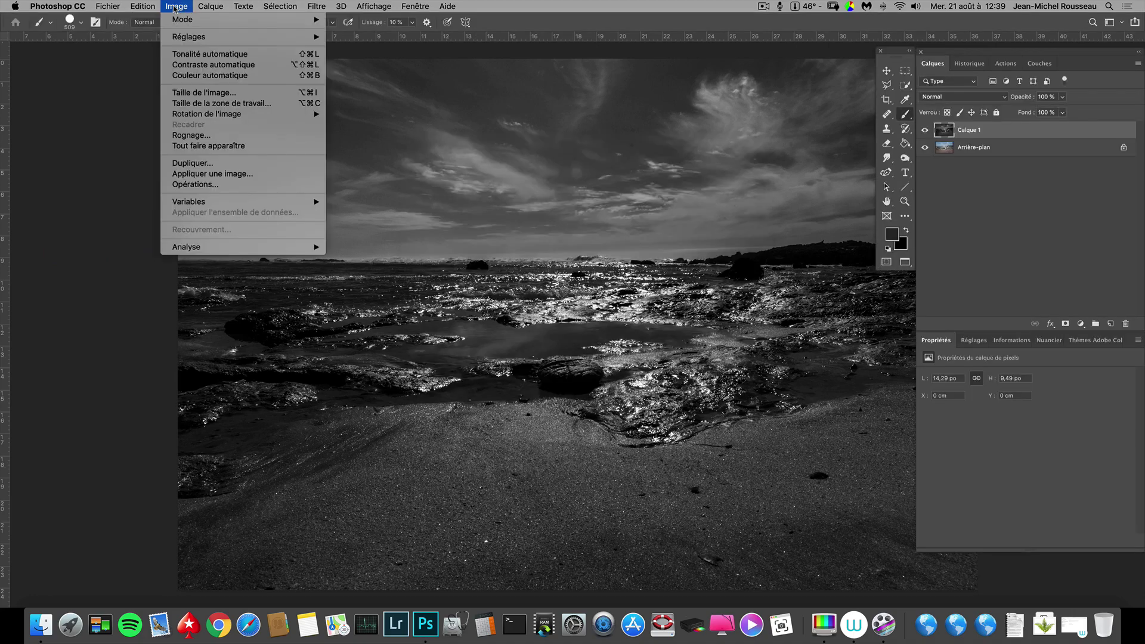
{"action": "left_click", "coordinate": [212, 185]}
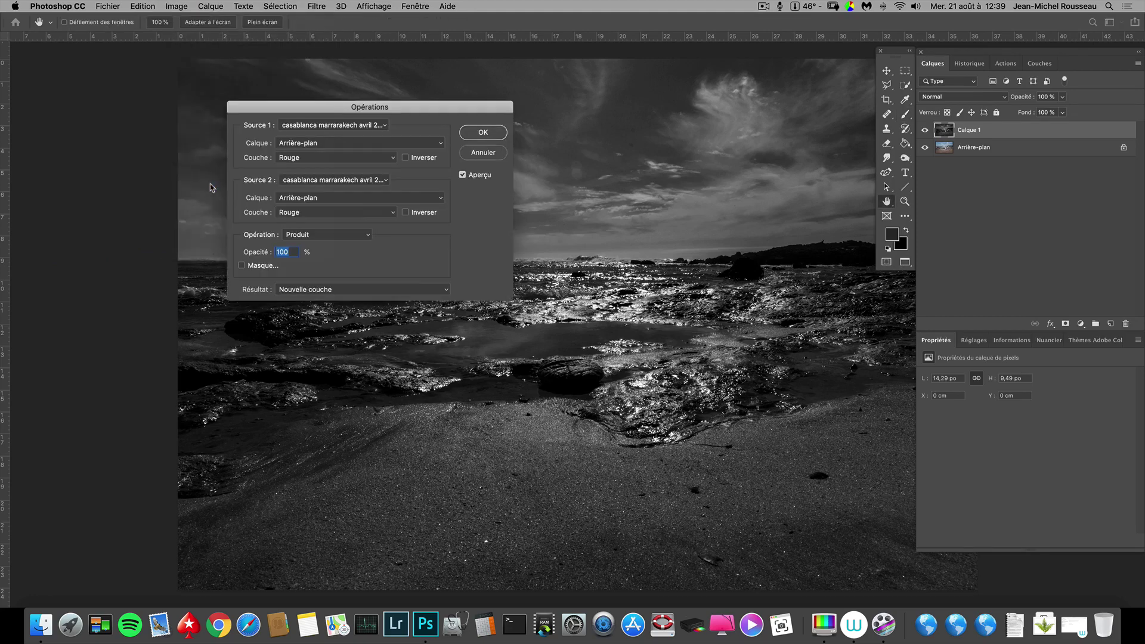
{"action": "left_click", "coordinate": [332, 158]}
{"action": "left_click", "coordinate": [332, 166]}
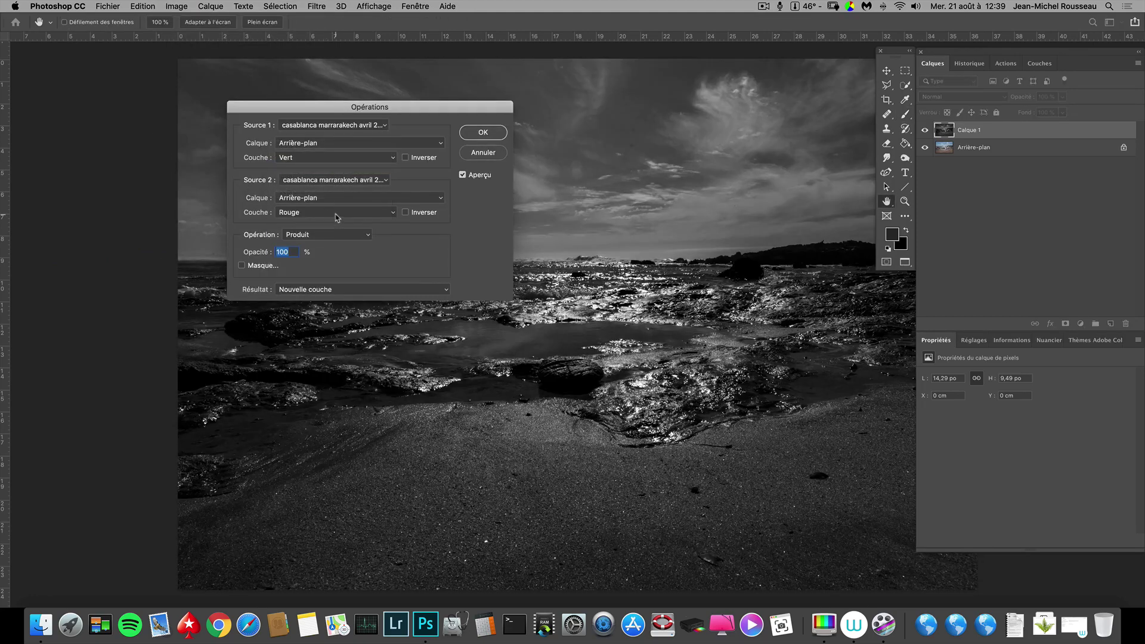
{"action": "left_click", "coordinate": [335, 214]}
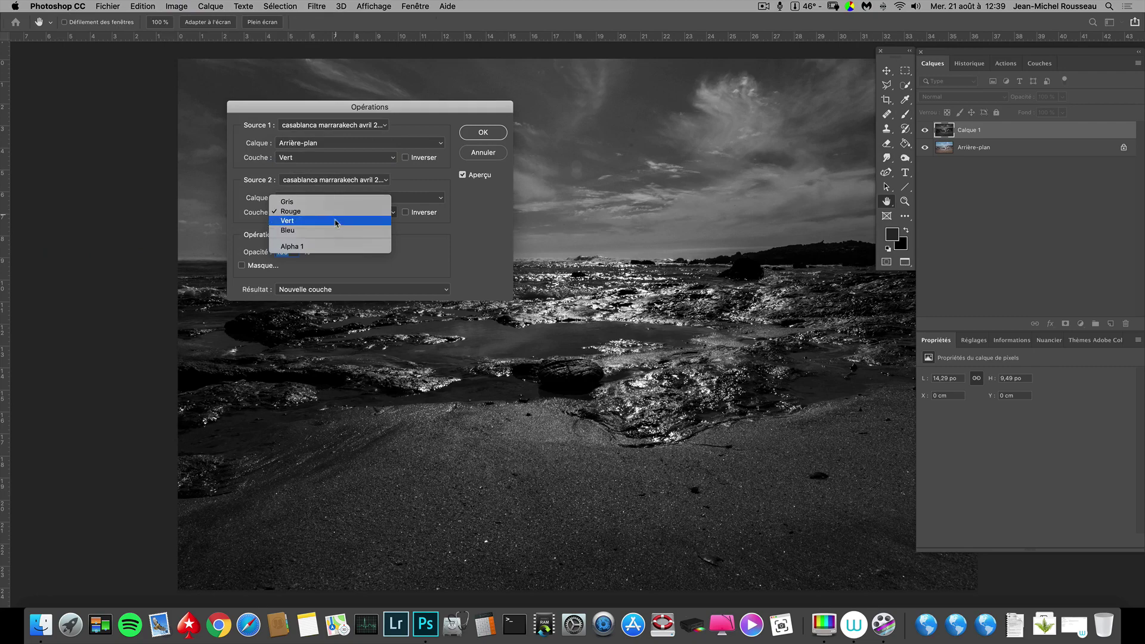
{"action": "left_click", "coordinate": [336, 221]}
- Set the calculation's blend to Lumière tamisée and create the result as a new channel
{"action": "left_click", "coordinate": [334, 235]}
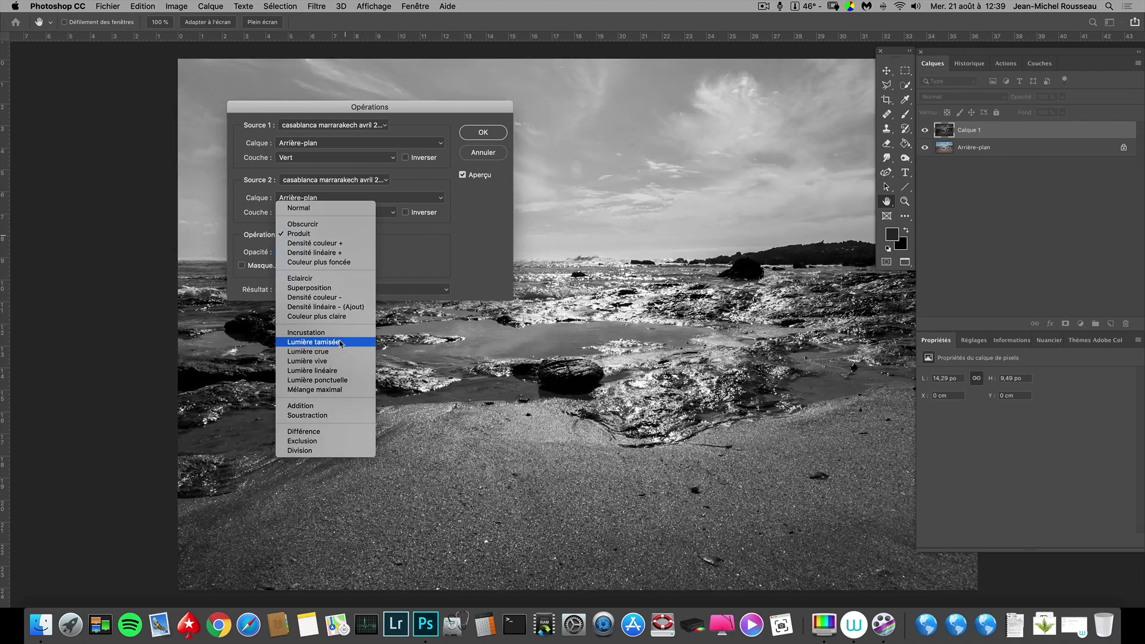
{"action": "left_click", "coordinate": [341, 343]}
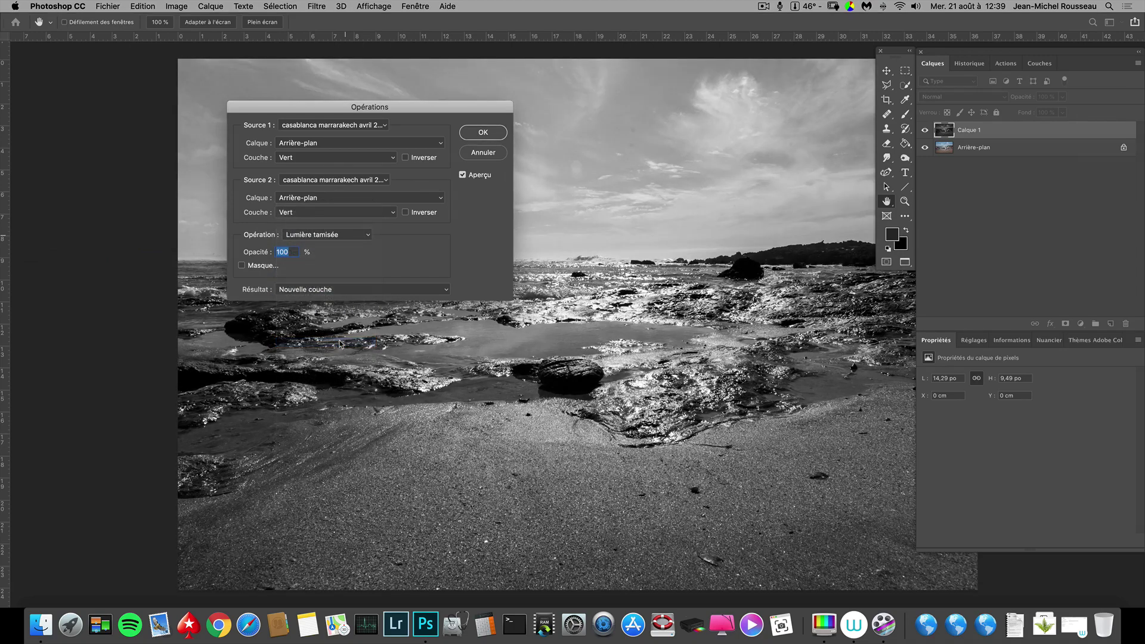
{"action": "left_click", "coordinate": [482, 132]}
{"action": "key", "text": "b"}
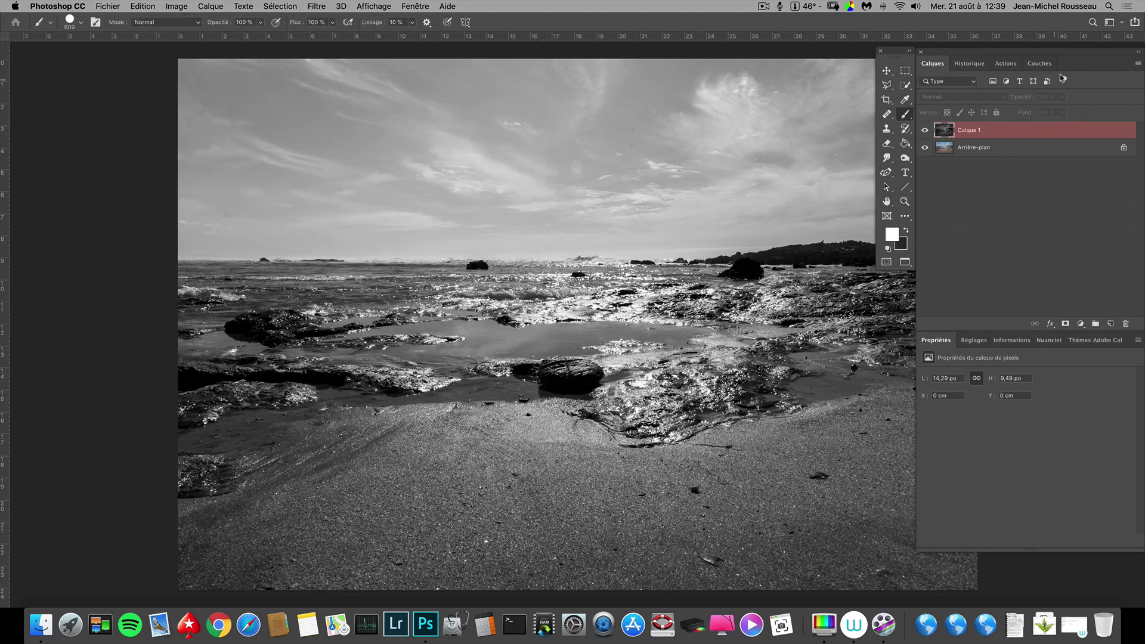
- Copy the entire Alpha 2 channel and paste it into a new layer above Calque 1
{"action": "left_click", "coordinate": [1040, 63]}
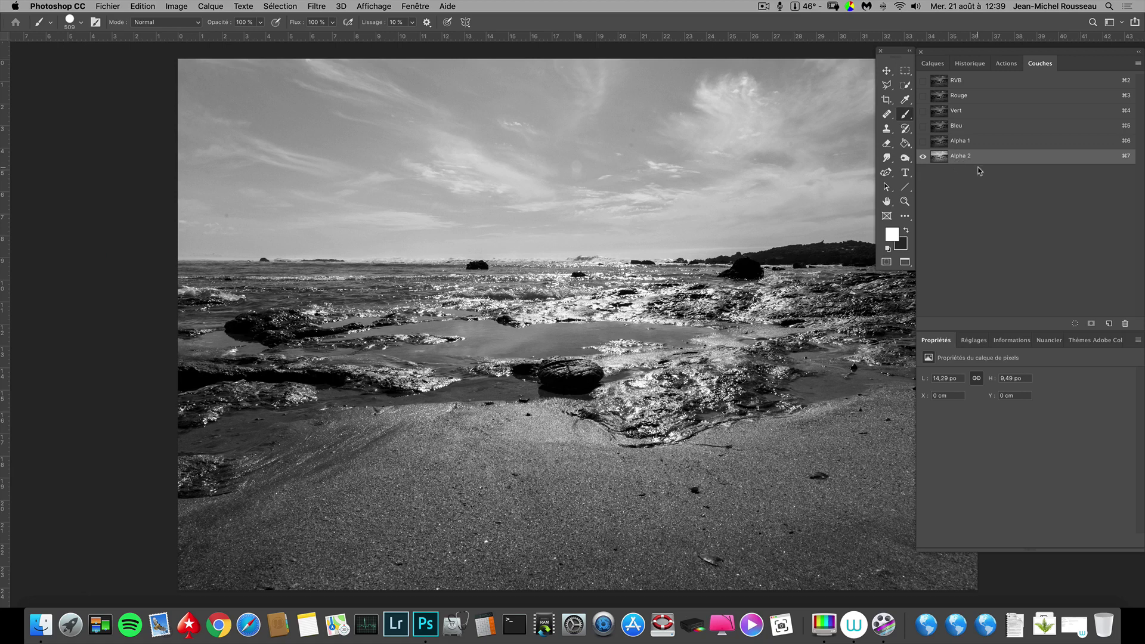
{"action": "key", "text": "super+a"}
{"action": "key", "text": "super+c"}
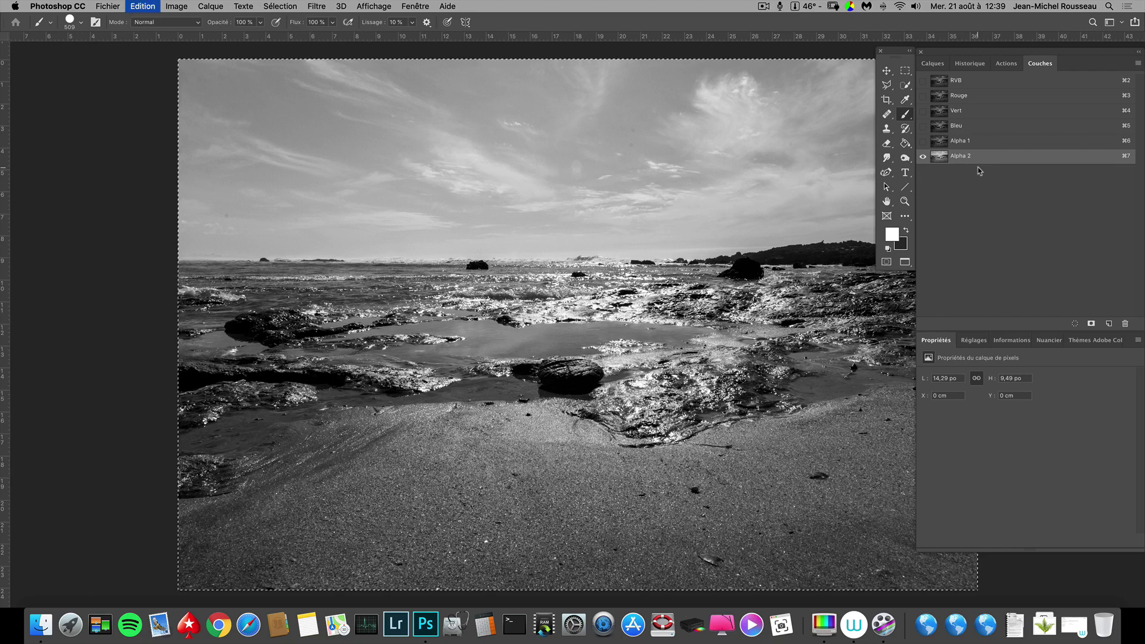
{"action": "left_click", "coordinate": [934, 62]}
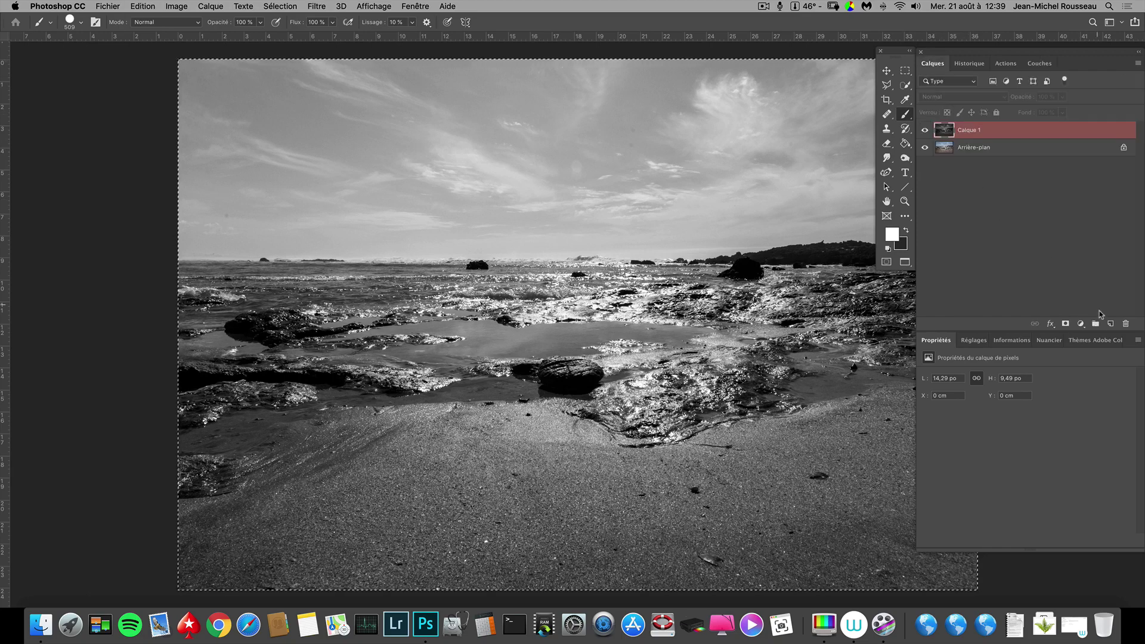
{"action": "left_click", "coordinate": [1111, 324]}
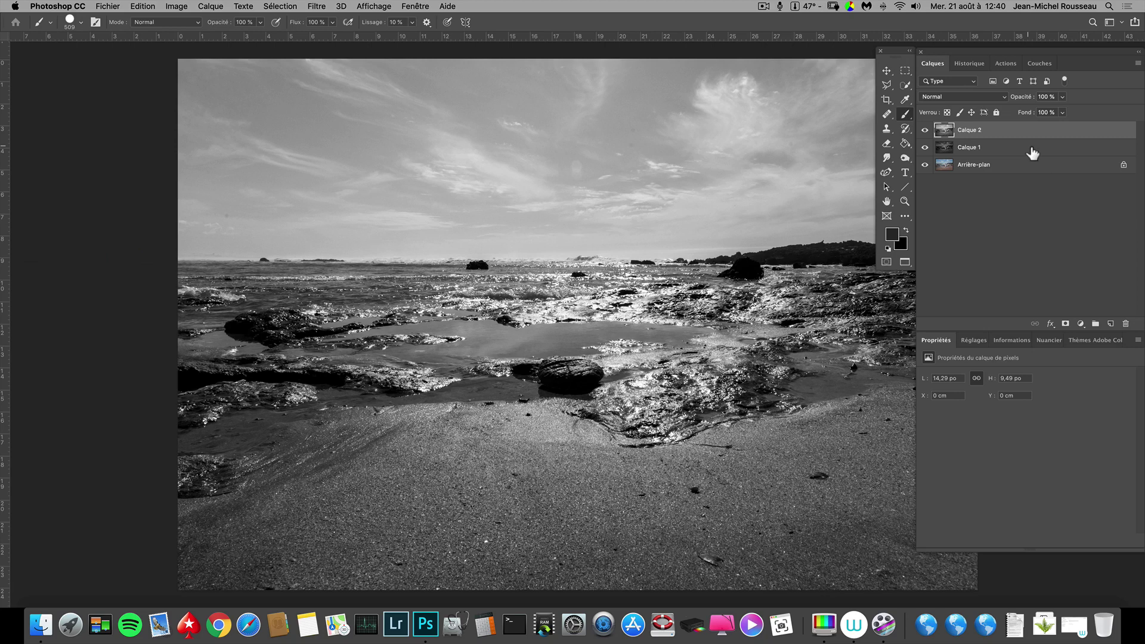
- Delete the Calque 1 and Calque 2 layers so only Arrière-plan is left
{"action": "left_click_drag", "start_coordinate": [1034, 153], "coordinate": [1126, 324]}
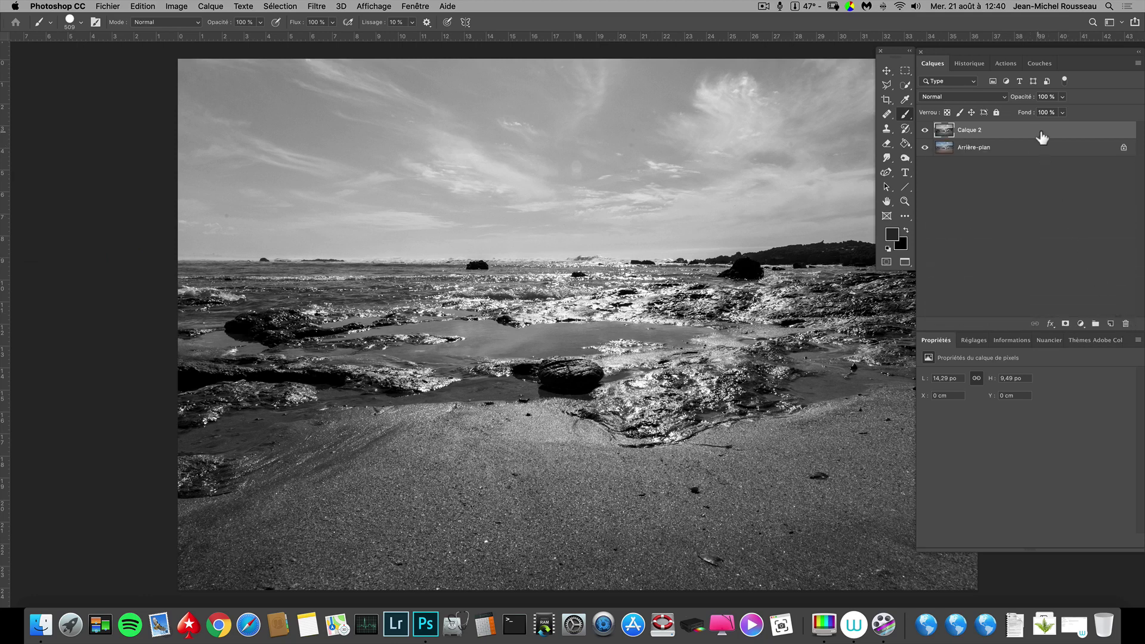
{"action": "left_click_drag", "start_coordinate": [1041, 130], "coordinate": [1127, 324]}
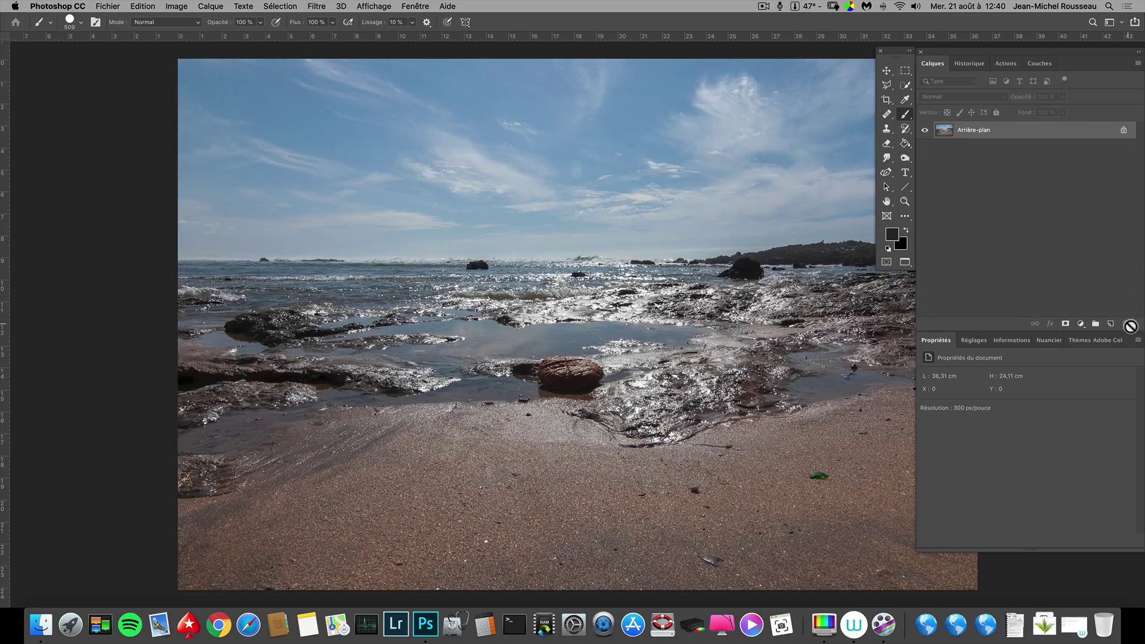
- Run the "fine art" action on Arrière-plan and accept each Opérations calculation with its preset channels, blend and opacity
{"action": "left_click", "coordinate": [1006, 65]}
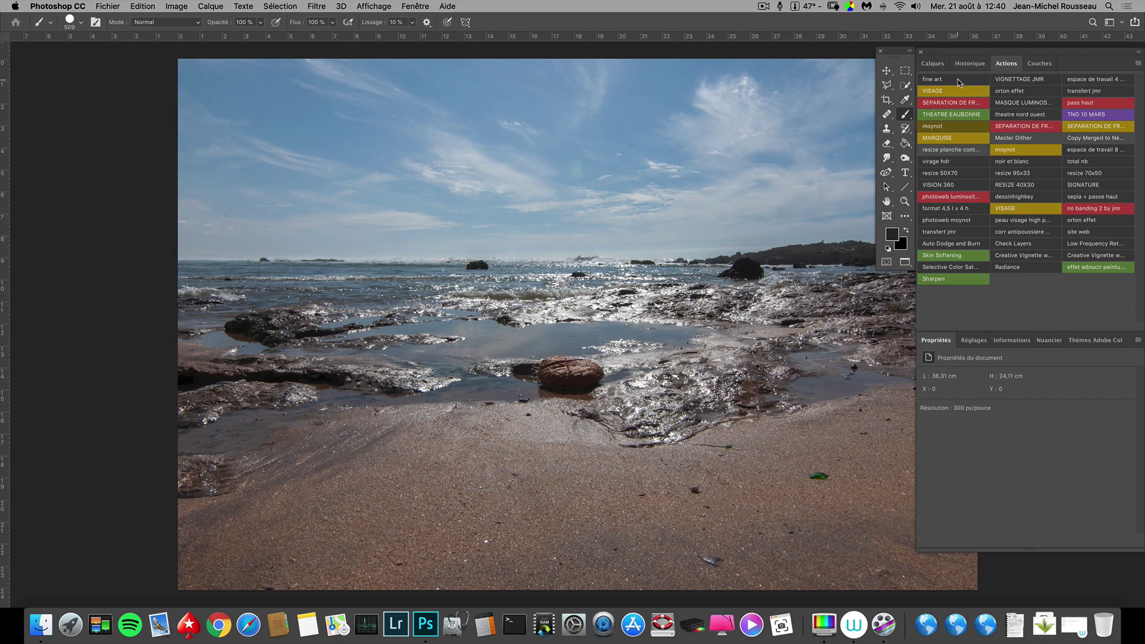
{"action": "left_click", "coordinate": [959, 83]}
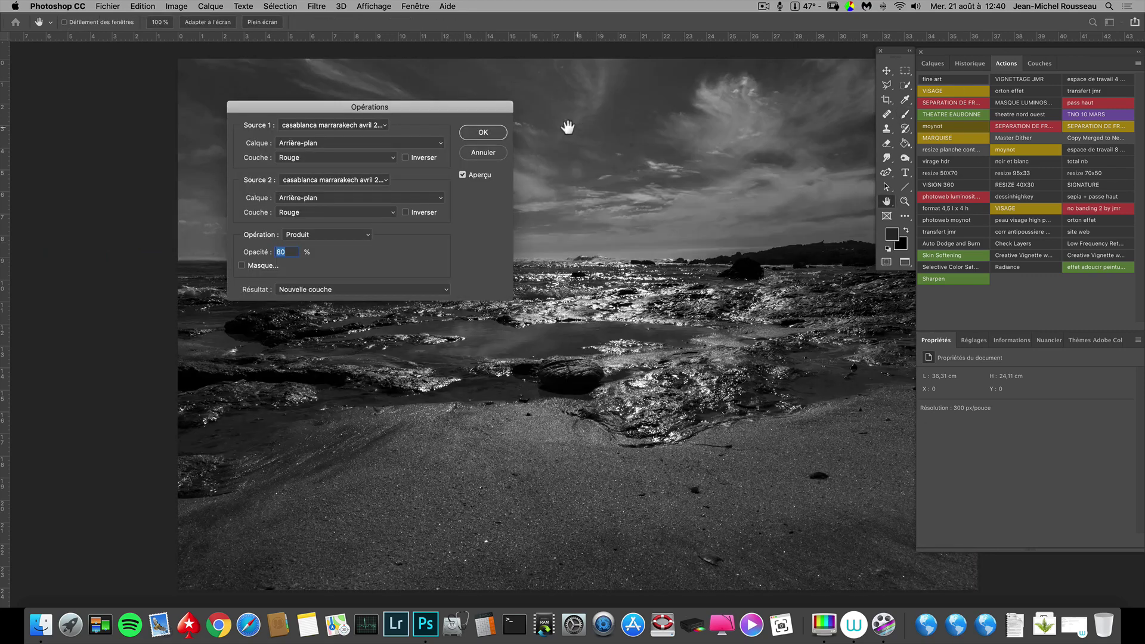
{"action": "left_click", "coordinate": [500, 134]}
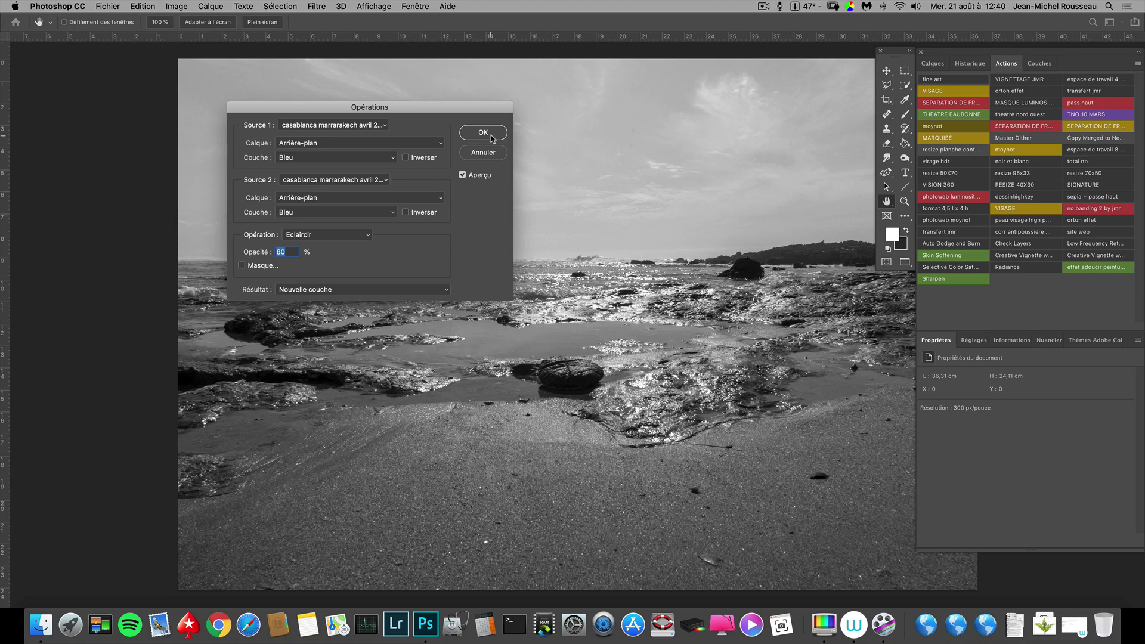
{"action": "left_click", "coordinate": [492, 139]}
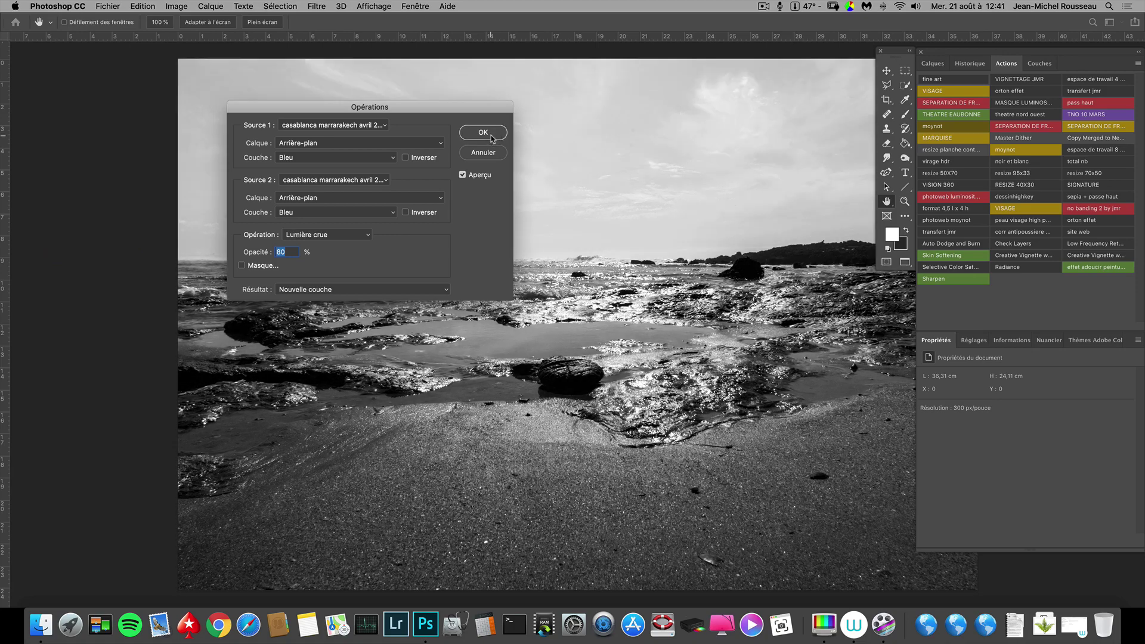
{"action": "left_click", "coordinate": [492, 138]}
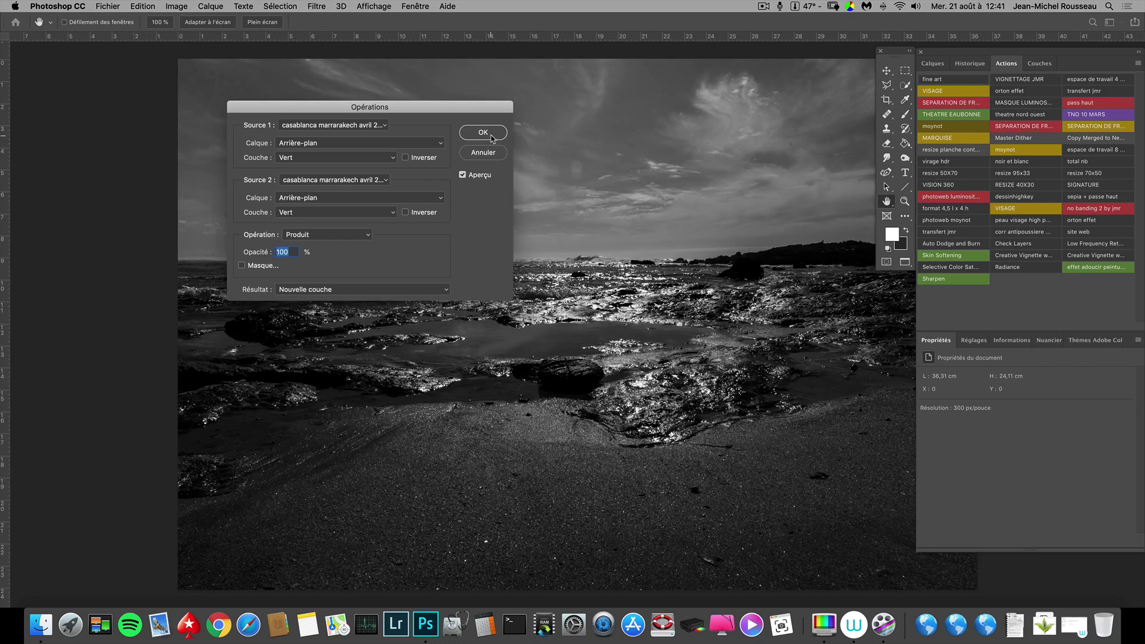
{"action": "left_click", "coordinate": [492, 139]}
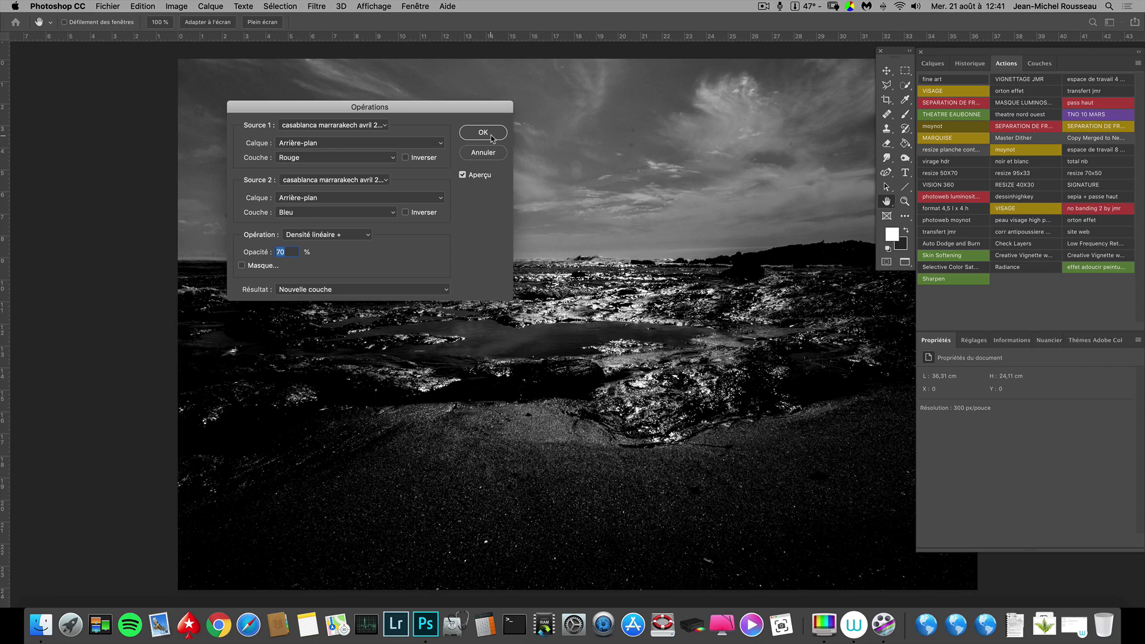
{"action": "left_click", "coordinate": [492, 139]}
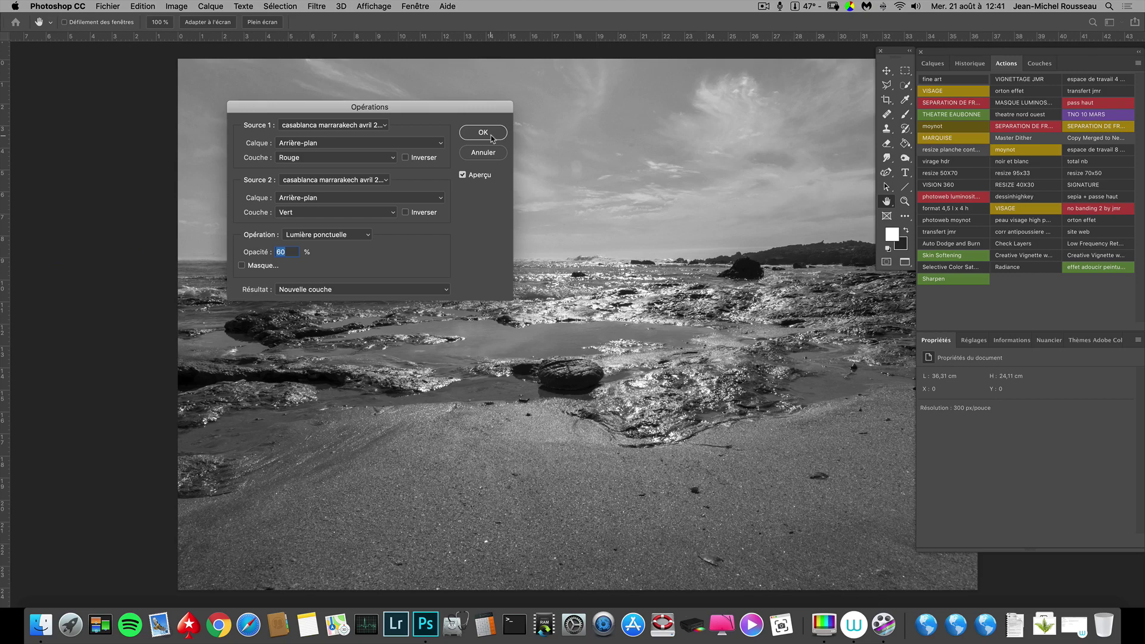
{"action": "left_click", "coordinate": [492, 138]}
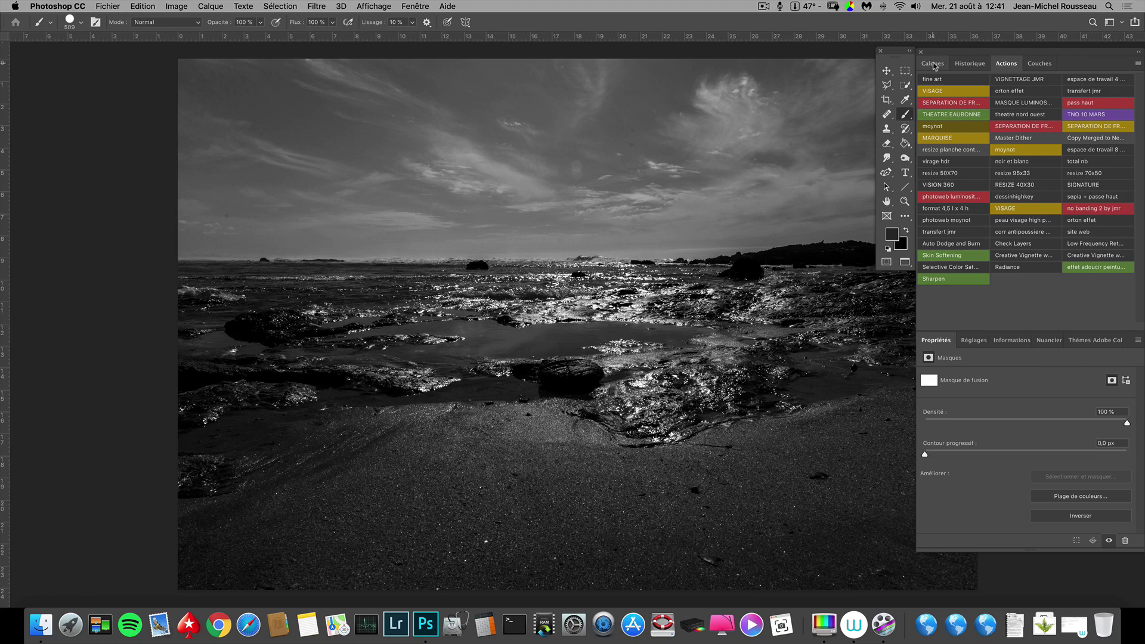
- Delete the Fond 1 fill layer from the layer stack produced by the action
{"action": "left_click", "coordinate": [933, 63]}
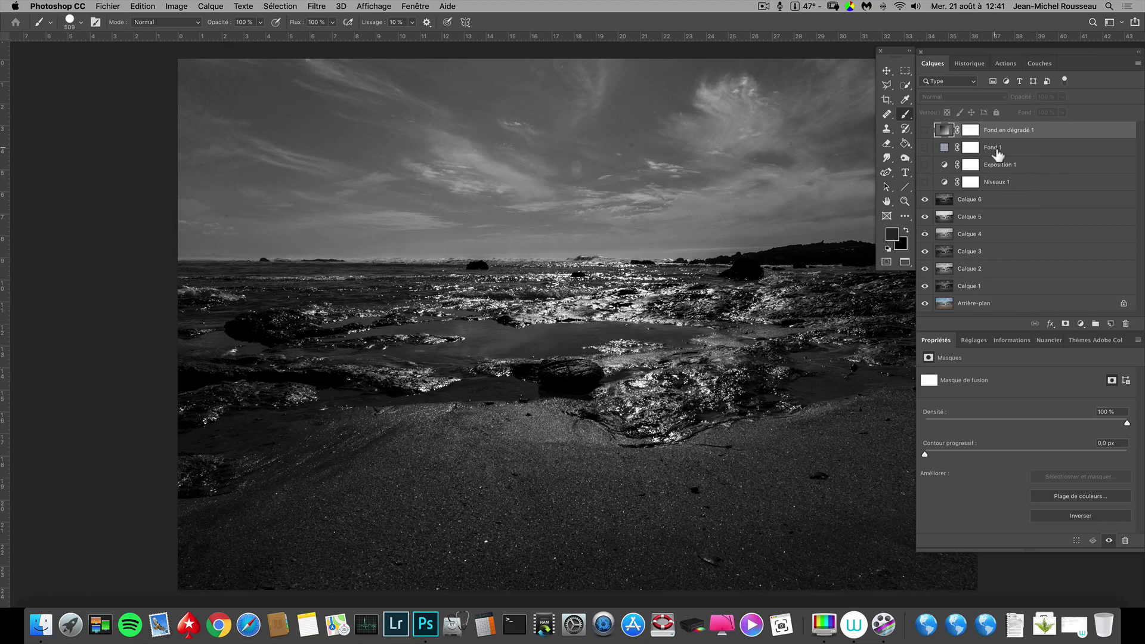
{"action": "left_click_drag", "start_coordinate": [1012, 152], "coordinate": [1126, 324]}
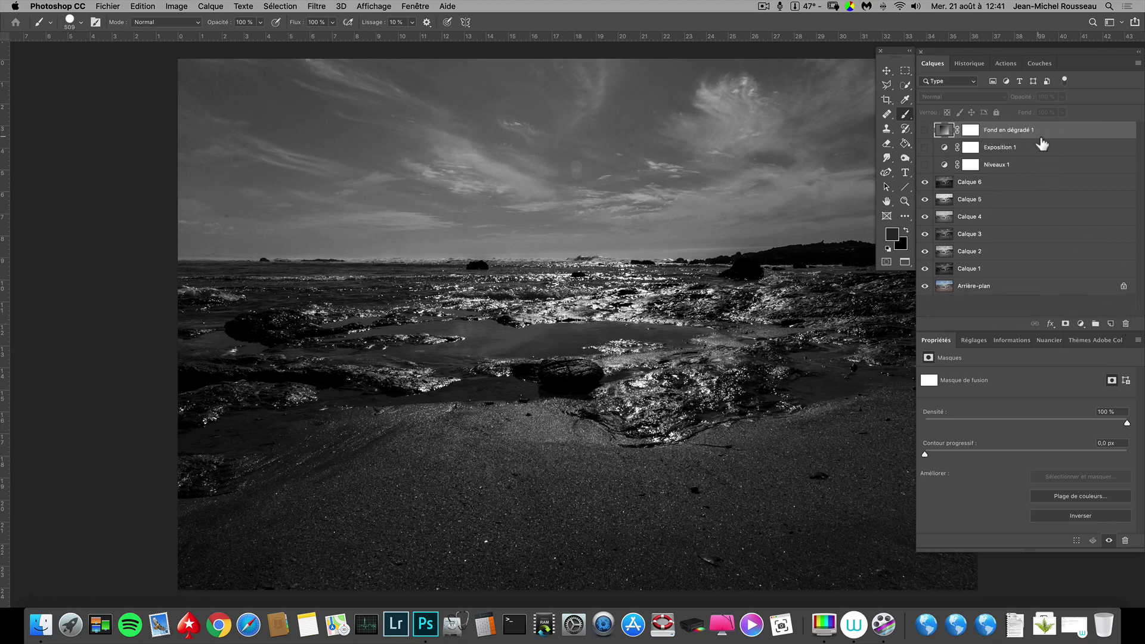
- Rename Calque 6 as "base" and move it directly above Arrière-plan
{"action": "key", "text": "super+minus"}
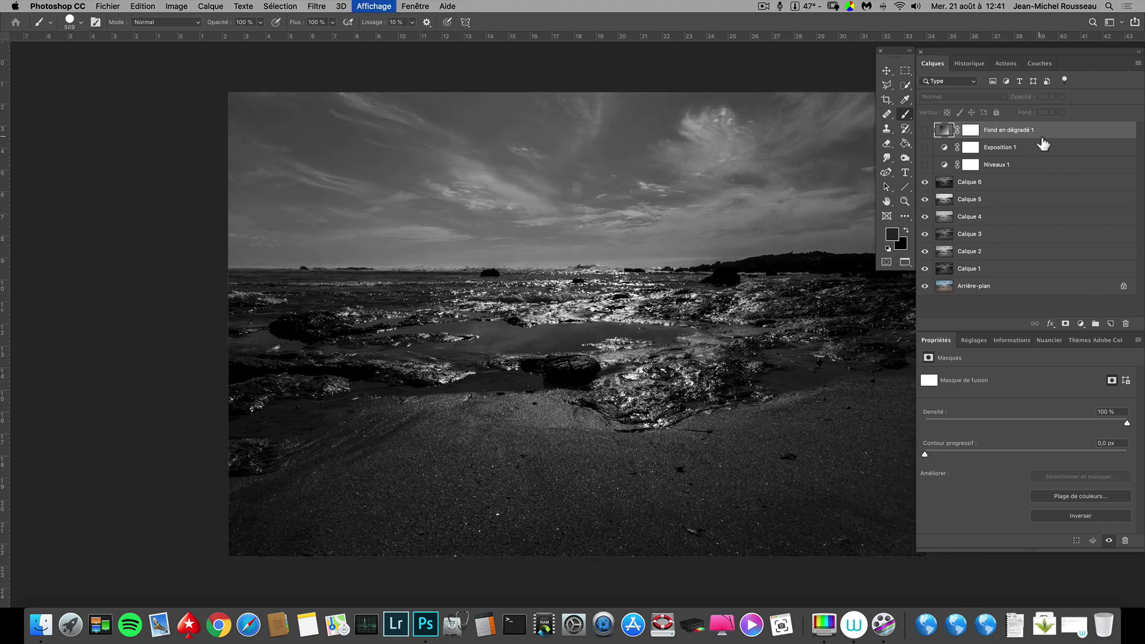
{"action": "left_click_drag", "start_coordinate": [729, 281], "coordinate": [627, 263]}
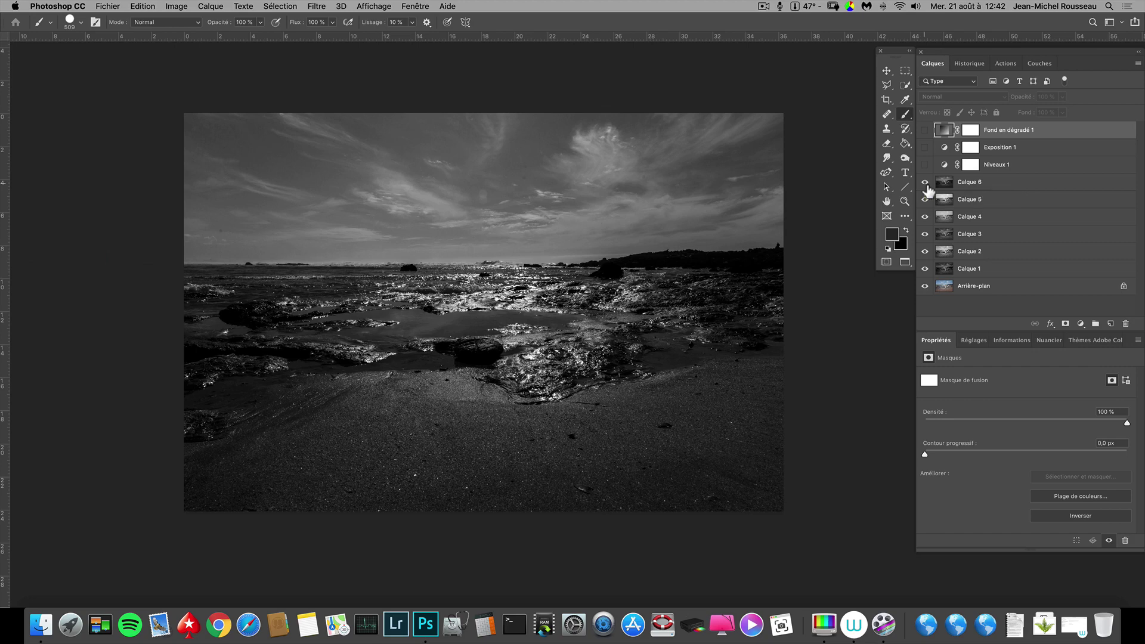
{"action": "double_click", "coordinate": [970, 182]}
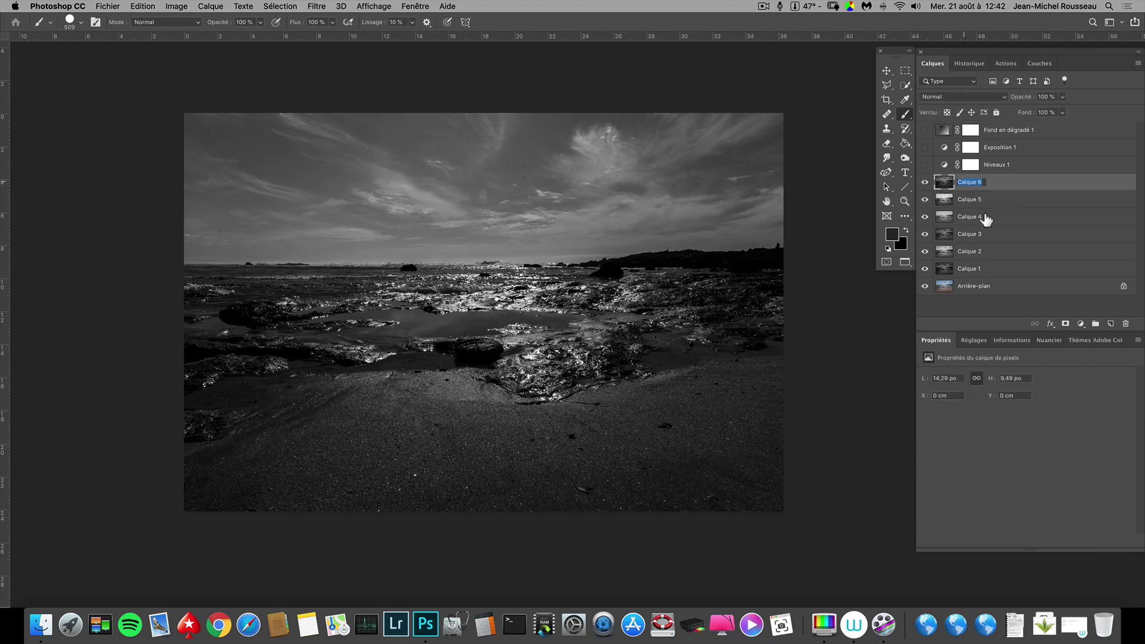
{"action": "type", "text": "base"}
{"action": "key", "text": "Return"}
{"action": "left_click_drag", "start_coordinate": [950, 186], "coordinate": [941, 274]}
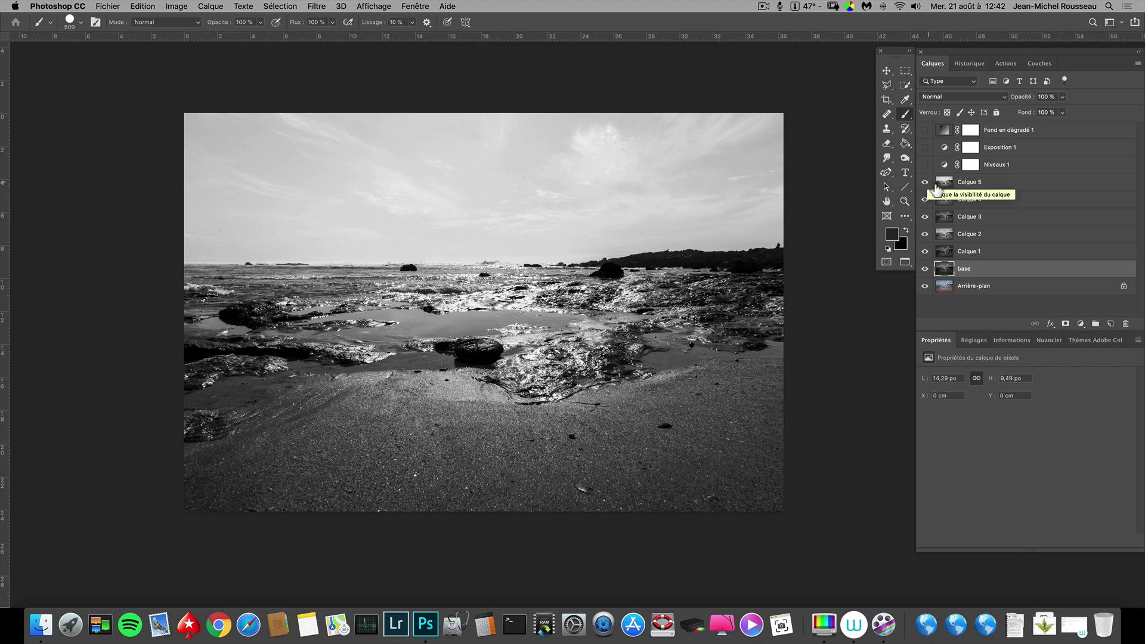
- Rename Calque 5 as "eclaircir" and hide it
{"action": "double_click", "coordinate": [970, 184]}
{"action": "type", "text": "ec"}
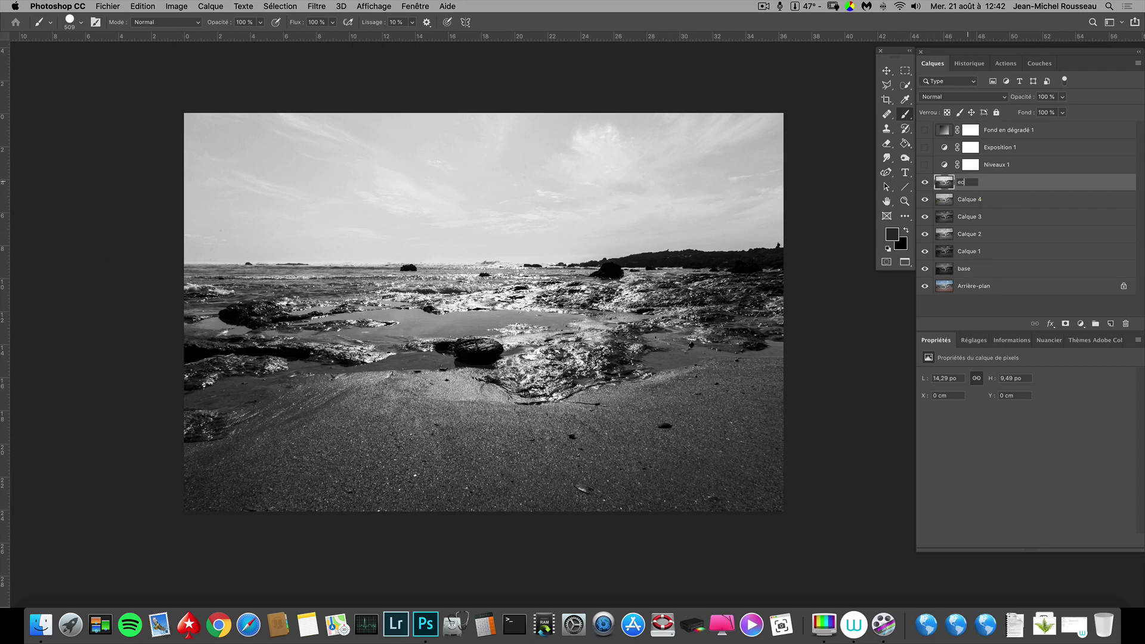
{"action": "type", "text": "laircir"}
{"action": "key", "text": "Return"}
{"action": "left_click", "coordinate": [925, 182]}
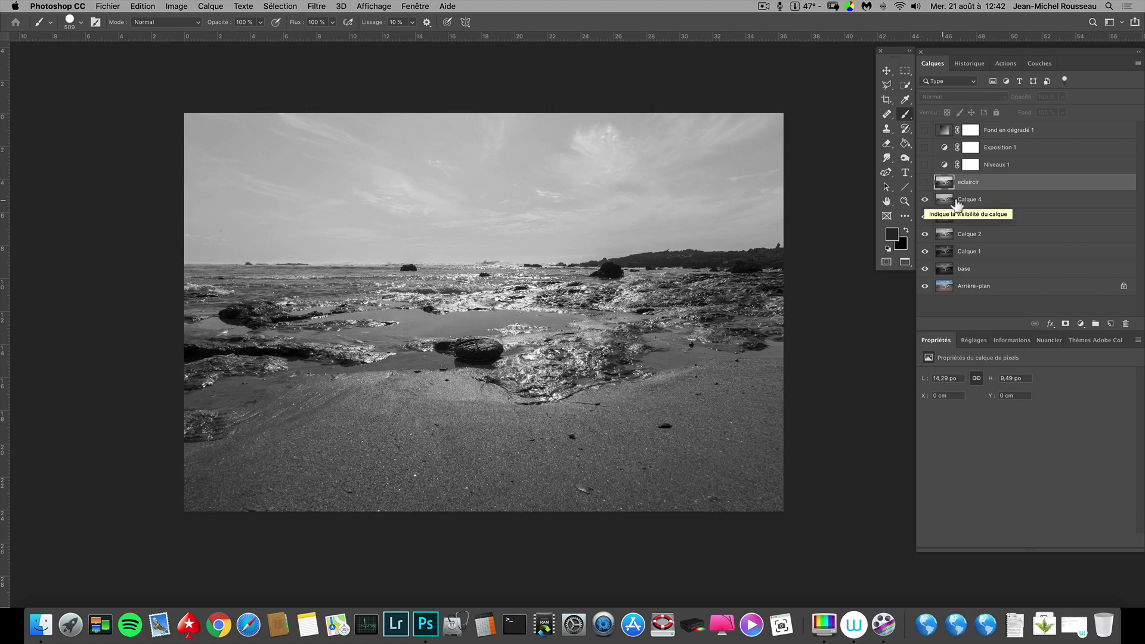
- Rename Calque 4 as "sable" and hide it
{"action": "double_click", "coordinate": [976, 200]}
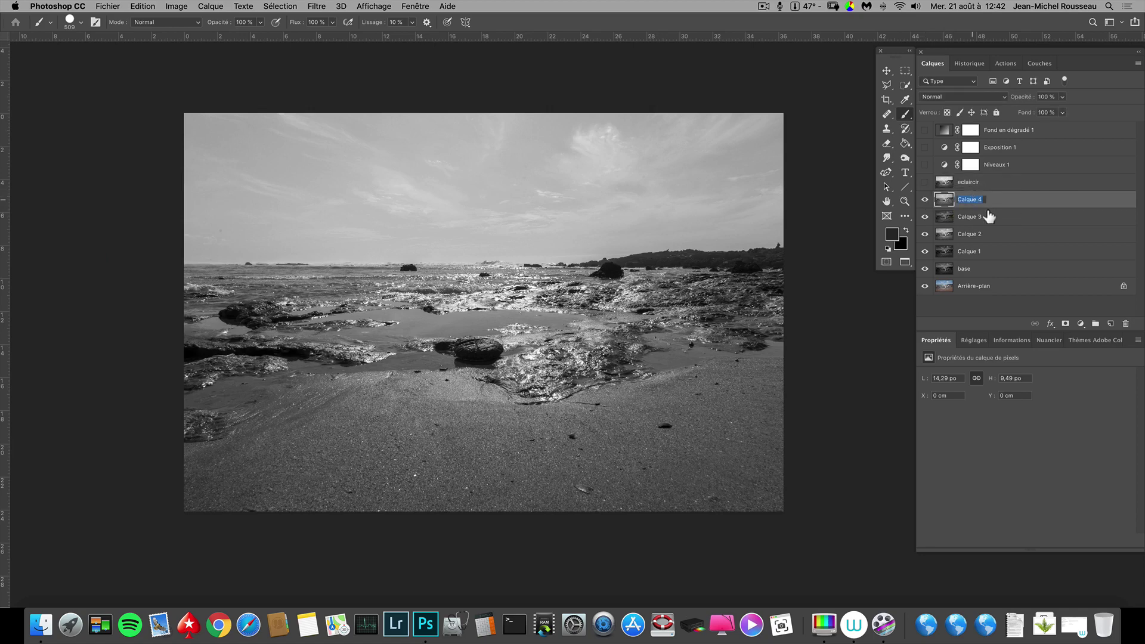
{"action": "type", "text": "sable"}
{"action": "key", "text": "Return"}
{"action": "left_click", "coordinate": [925, 200]}
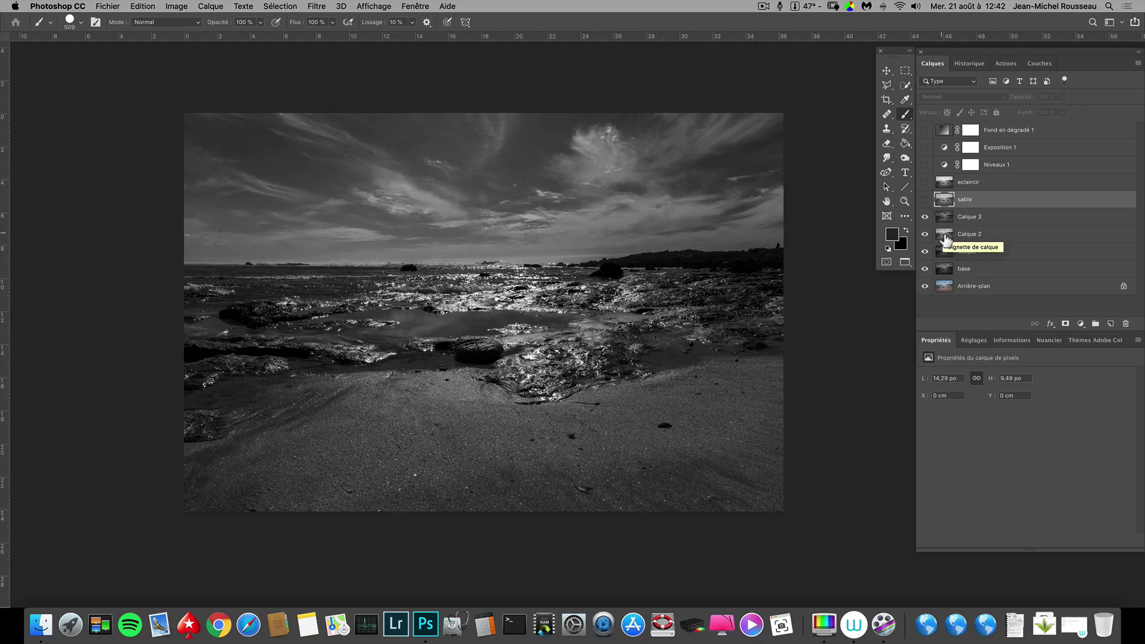
- Rename Calque 3 as "ciel rocher" and hide it
{"action": "double_click", "coordinate": [967, 217]}
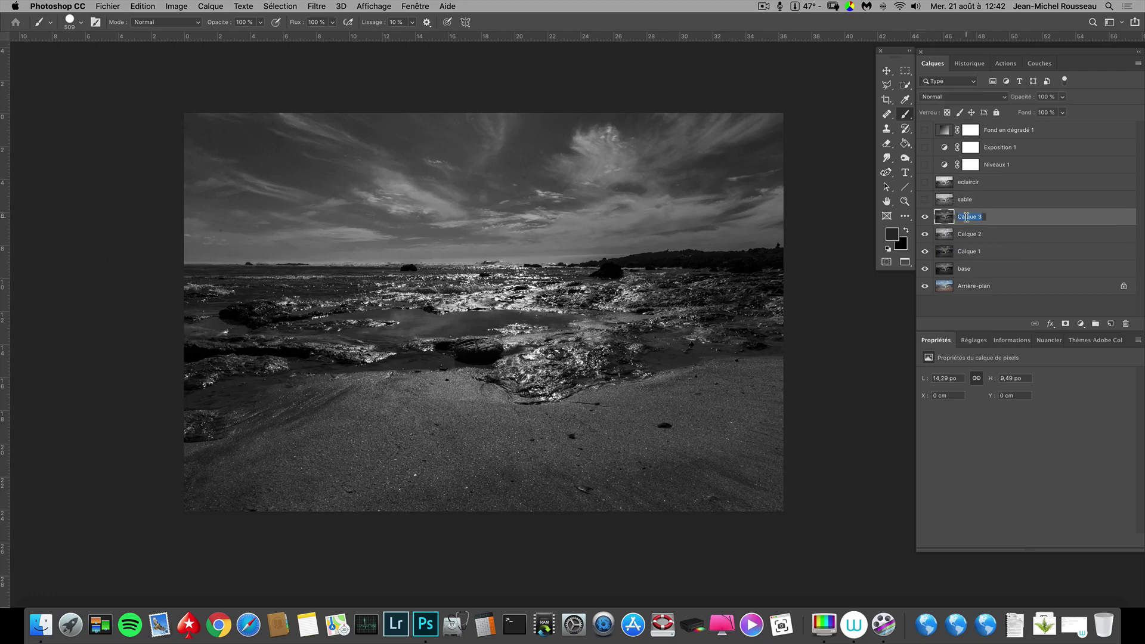
{"action": "type", "text": "c"}
{"action": "type", "text": "iel rocher"}
{"action": "key", "text": "Return"}
{"action": "left_click", "coordinate": [925, 217]}
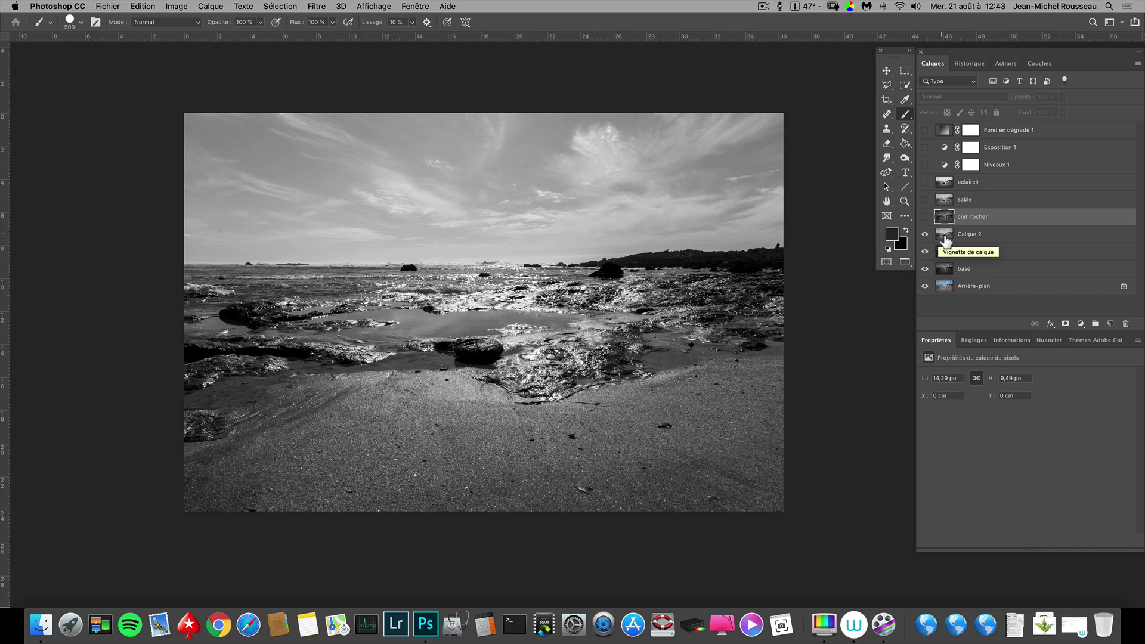
- Rename Calque 2 as "sable" and hide it
{"action": "double_click", "coordinate": [967, 232]}
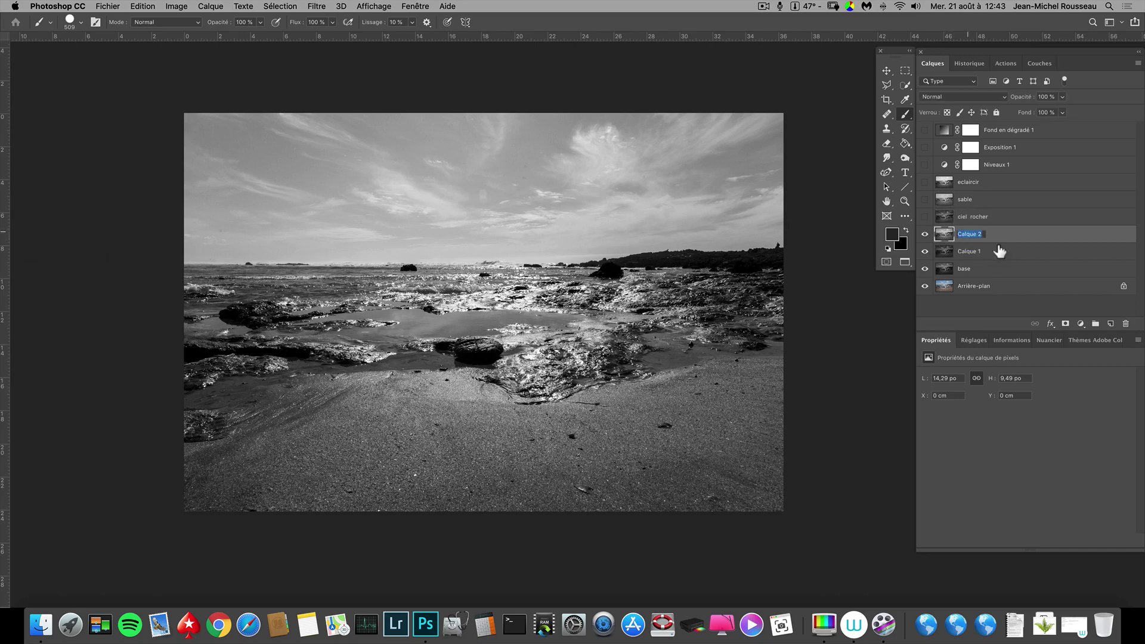
{"action": "type", "text": "sable"}
{"action": "key", "text": "Return"}
{"action": "left_click", "coordinate": [926, 235]}
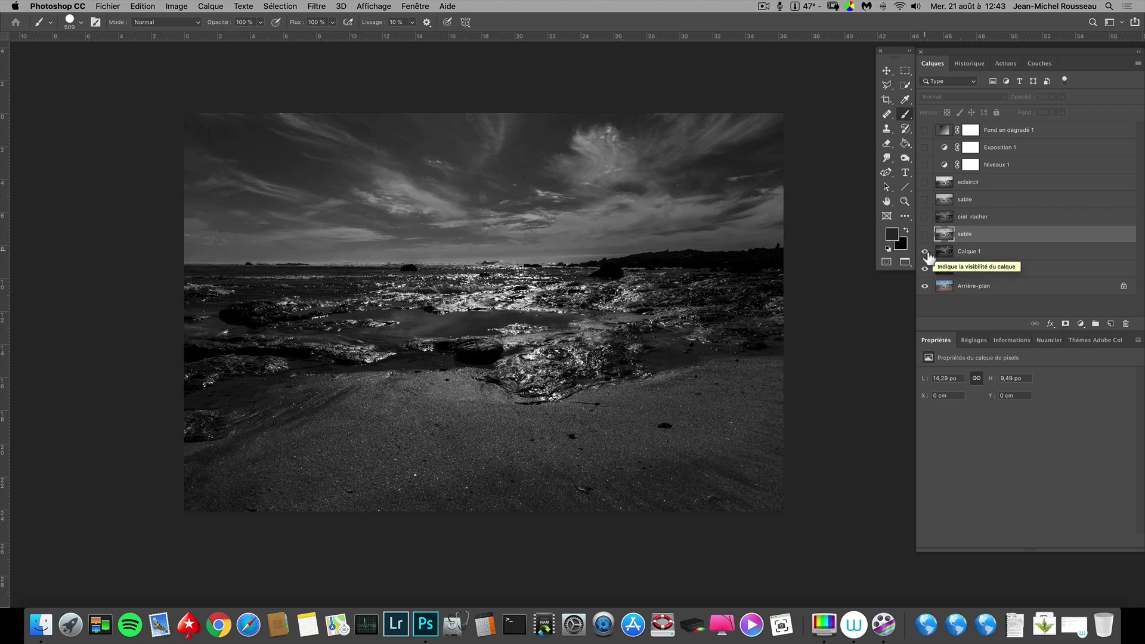
- Compare Calque 1 with the base layer by toggling its visibility, and rename Calque 1 as "base 2"
{"action": "left_click", "coordinate": [927, 253]}
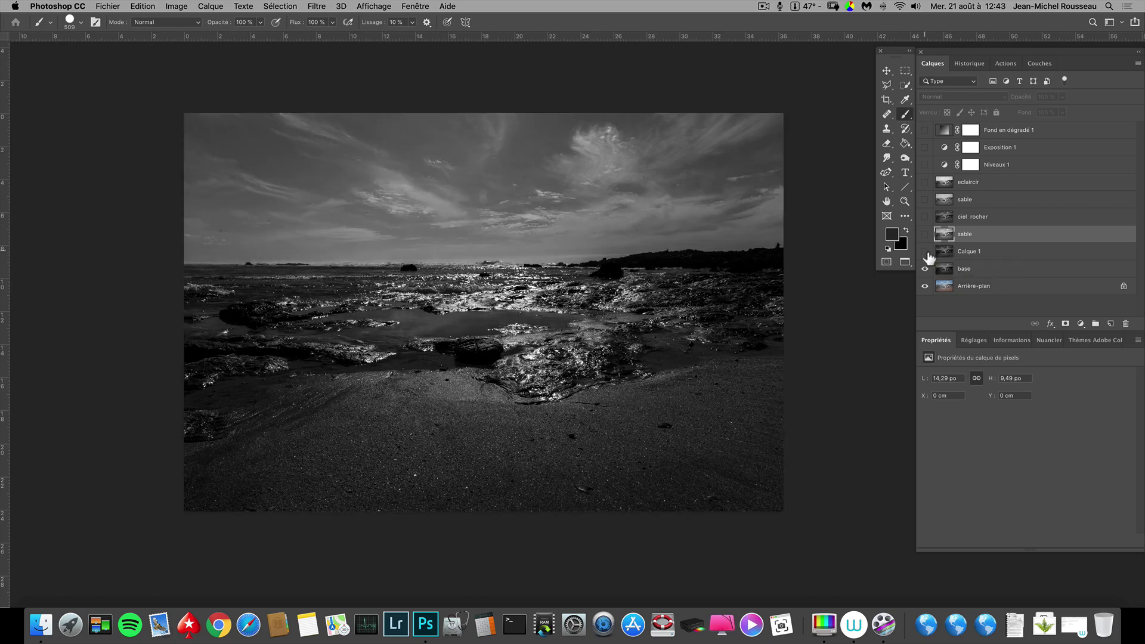
{"action": "left_click", "coordinate": [926, 253]}
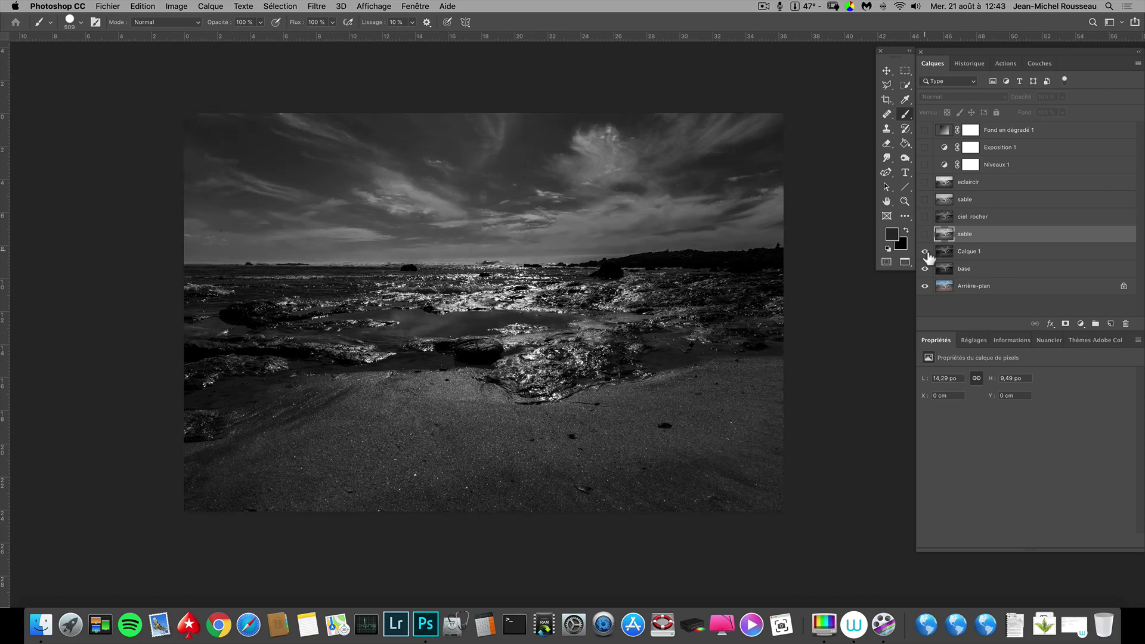
{"action": "left_click", "coordinate": [926, 253]}
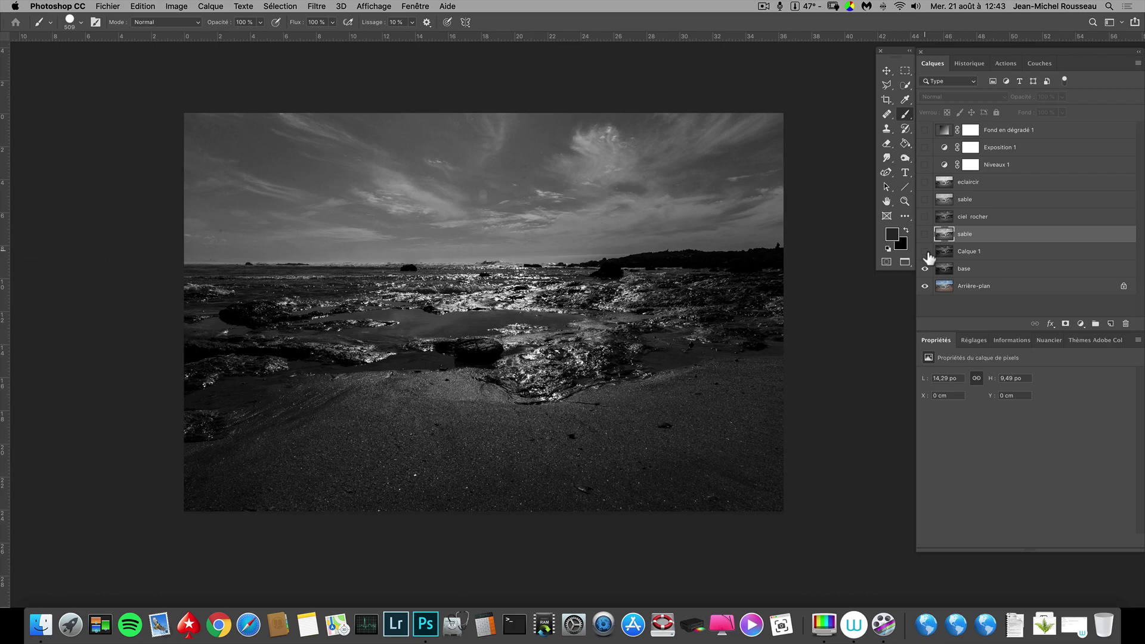
{"action": "left_click", "coordinate": [926, 253]}
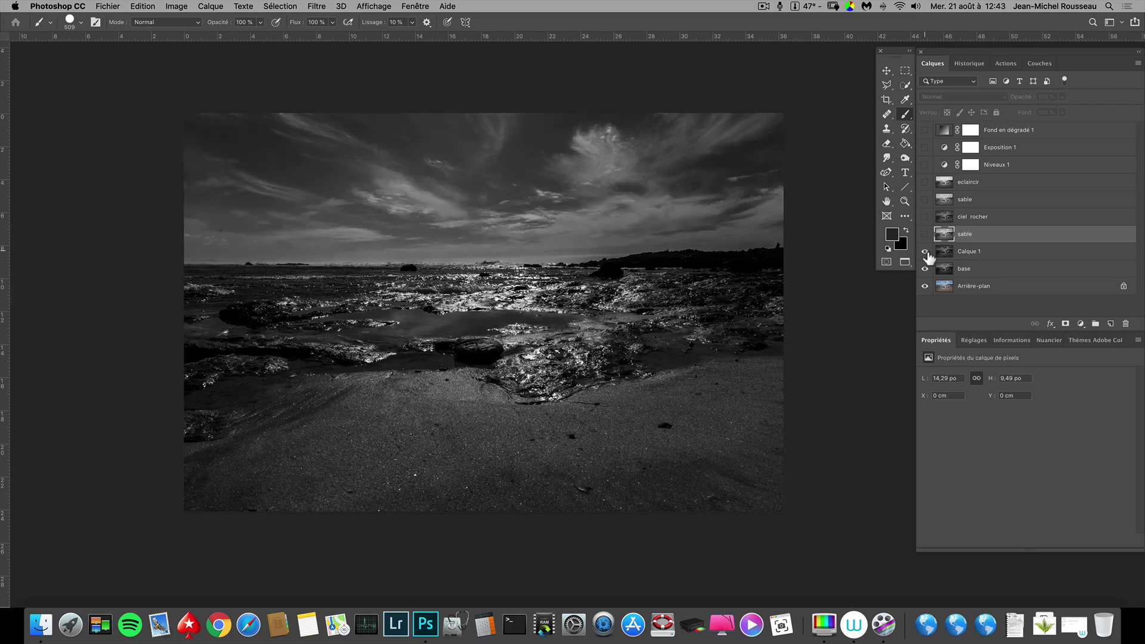
{"action": "double_click", "coordinate": [972, 254]}
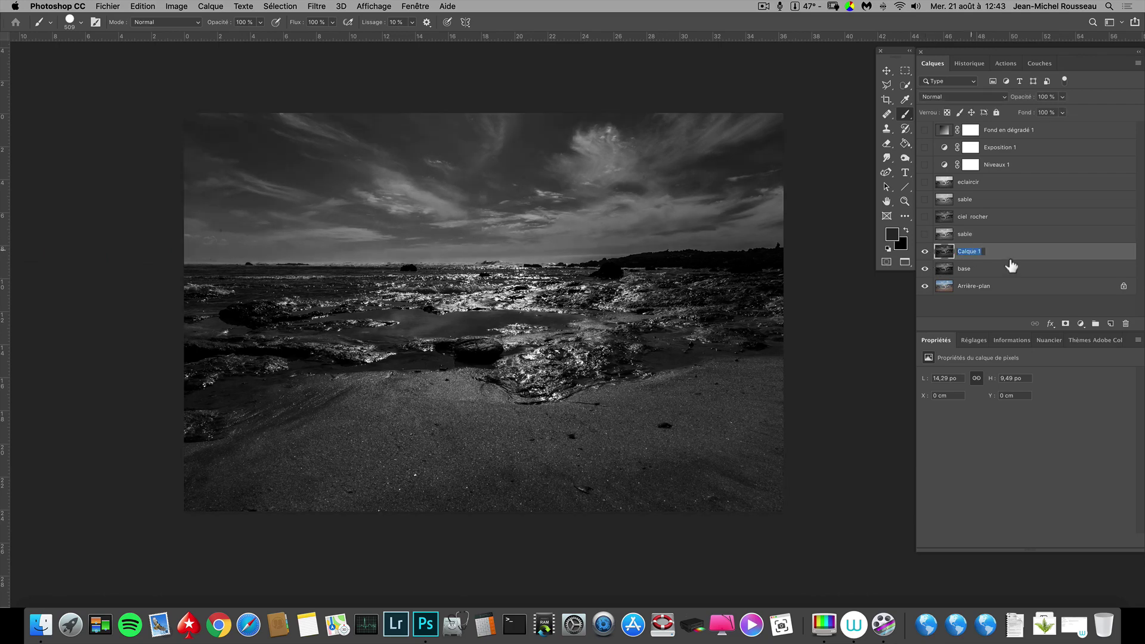
{"action": "type", "text": "base 2"}
{"action": "key", "text": "Return"}
- Delete the base layer and show the sable layer directly above base 2
{"action": "left_click_drag", "start_coordinate": [949, 273], "coordinate": [1127, 326]}
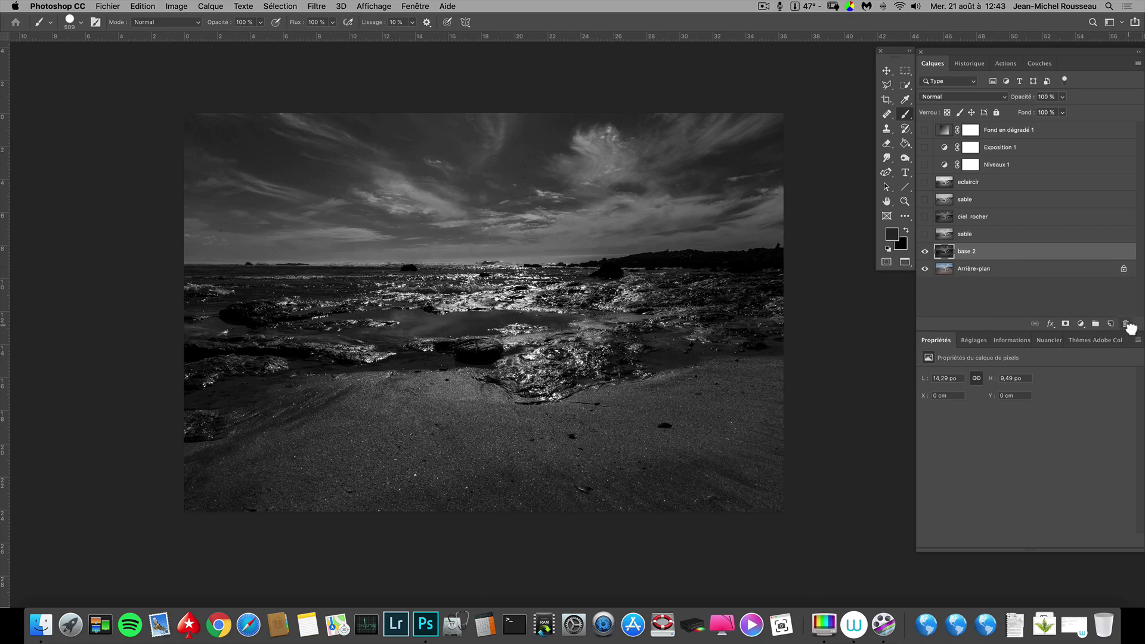
{"action": "left_click", "coordinate": [926, 236]}
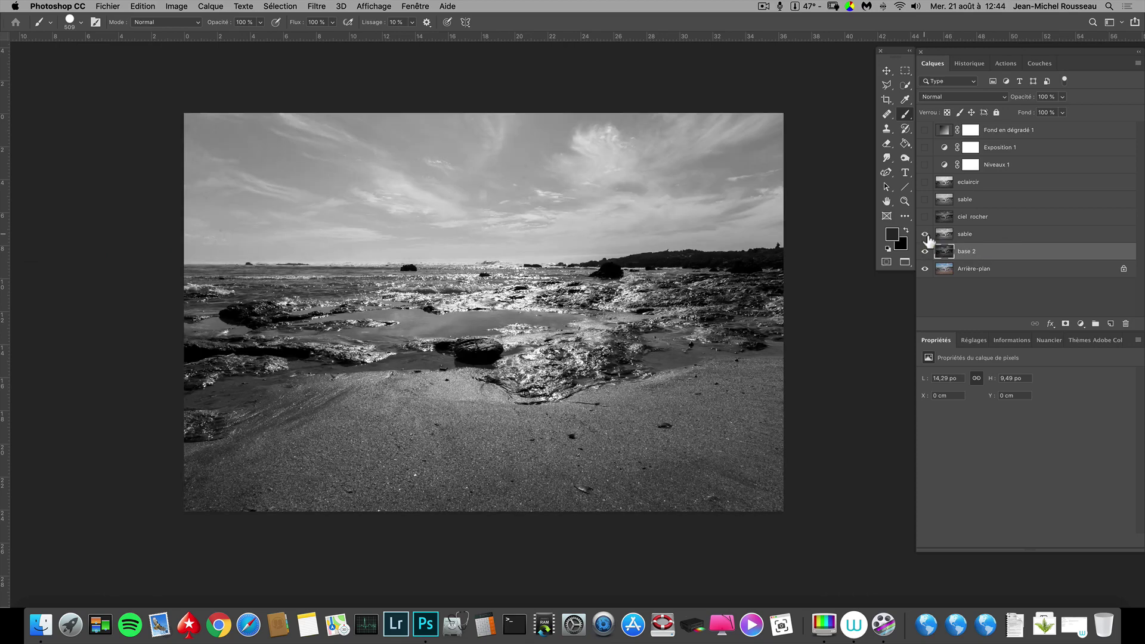
- Add a black mask to the sable layer directly above base 2, and compare the image with the mask disabled and enabled
{"action": "left_click", "coordinate": [972, 239]}
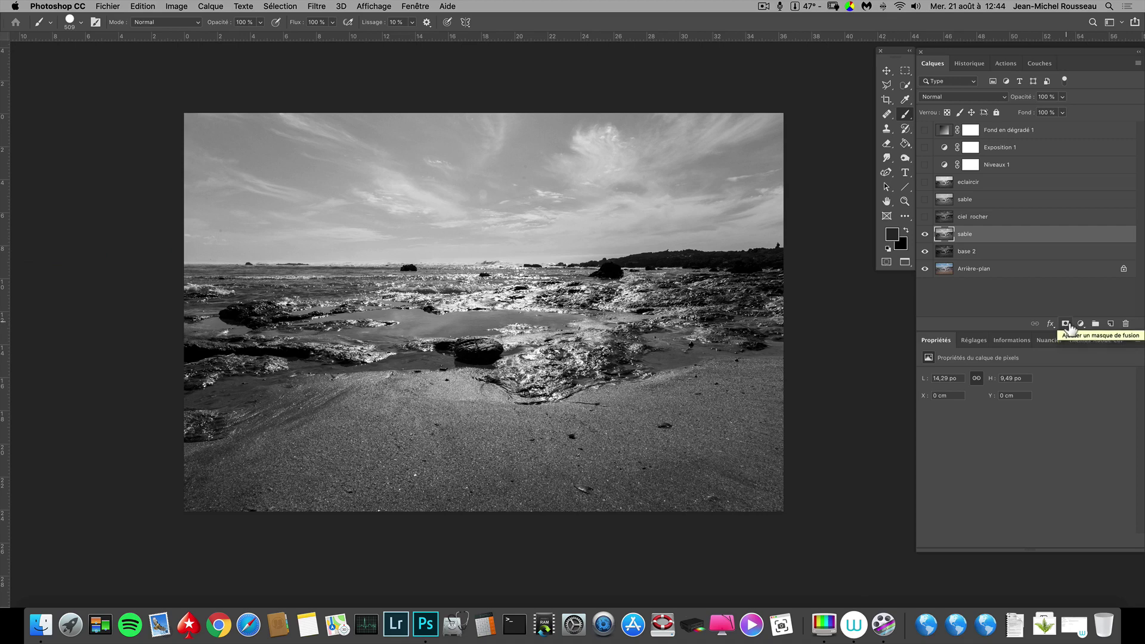
{"action": "left_click", "coordinate": [1069, 326], "text": "alt"}
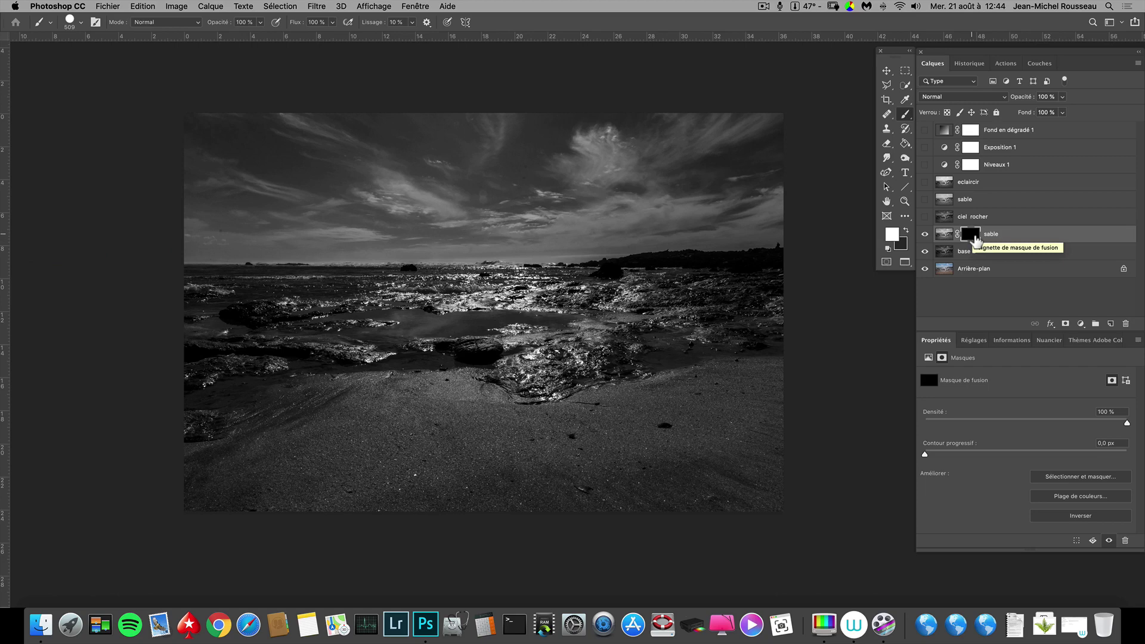
{"action": "left_click", "coordinate": [976, 238], "text": "shift"}
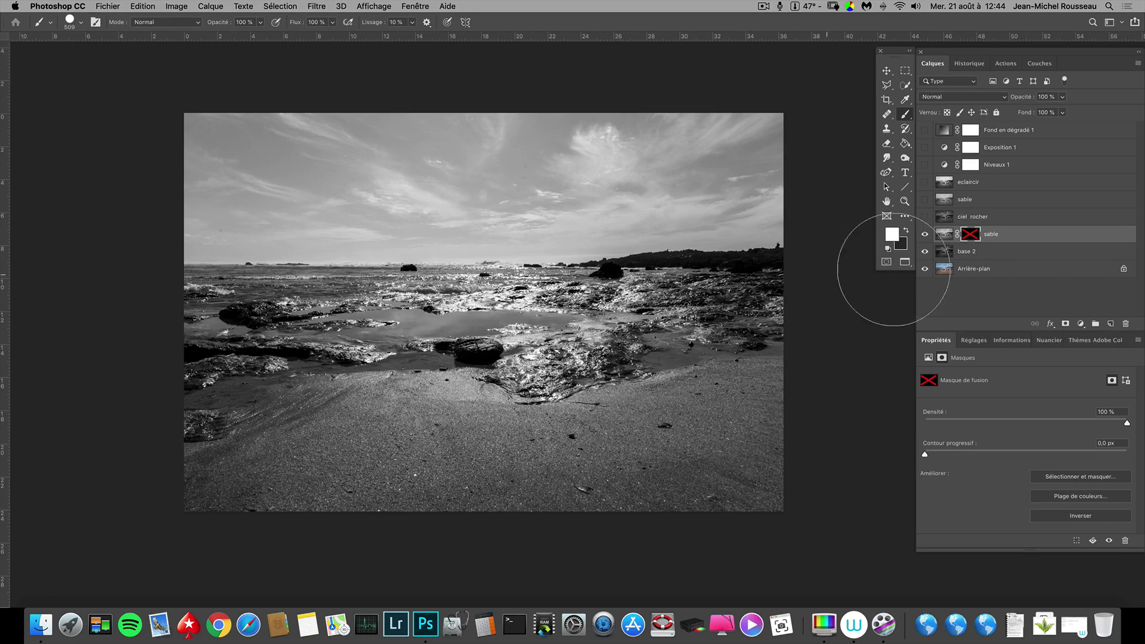
{"action": "left_click", "coordinate": [976, 239], "text": "shift"}
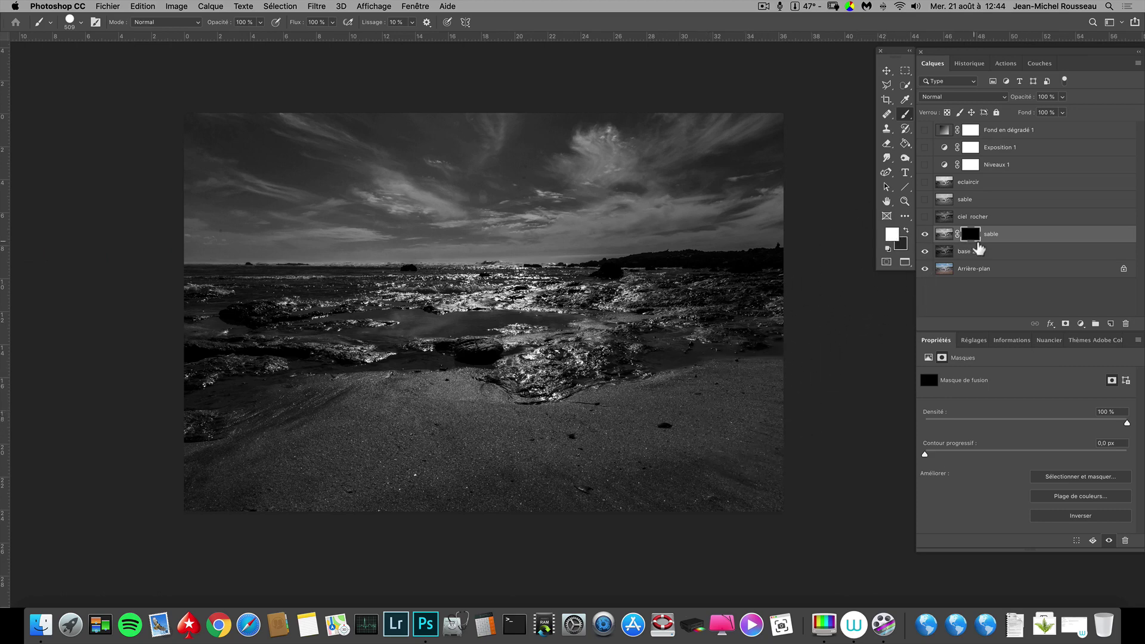
{"action": "left_click", "coordinate": [748, 397]}
{"action": "left_click", "coordinate": [710, 395]}
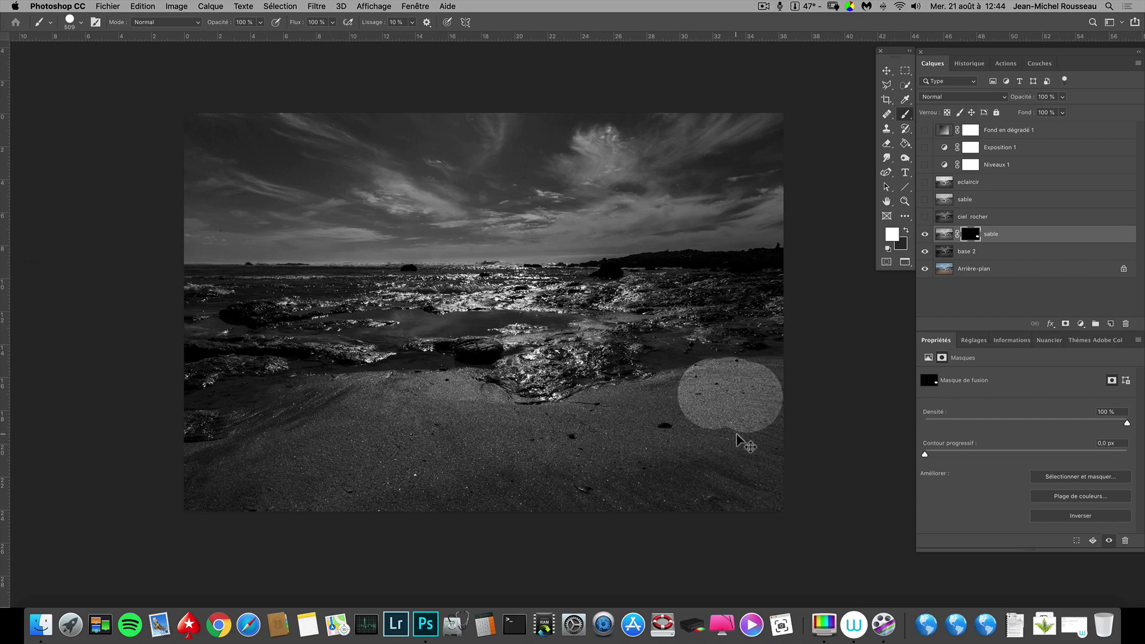
{"action": "key", "text": "super+z"}
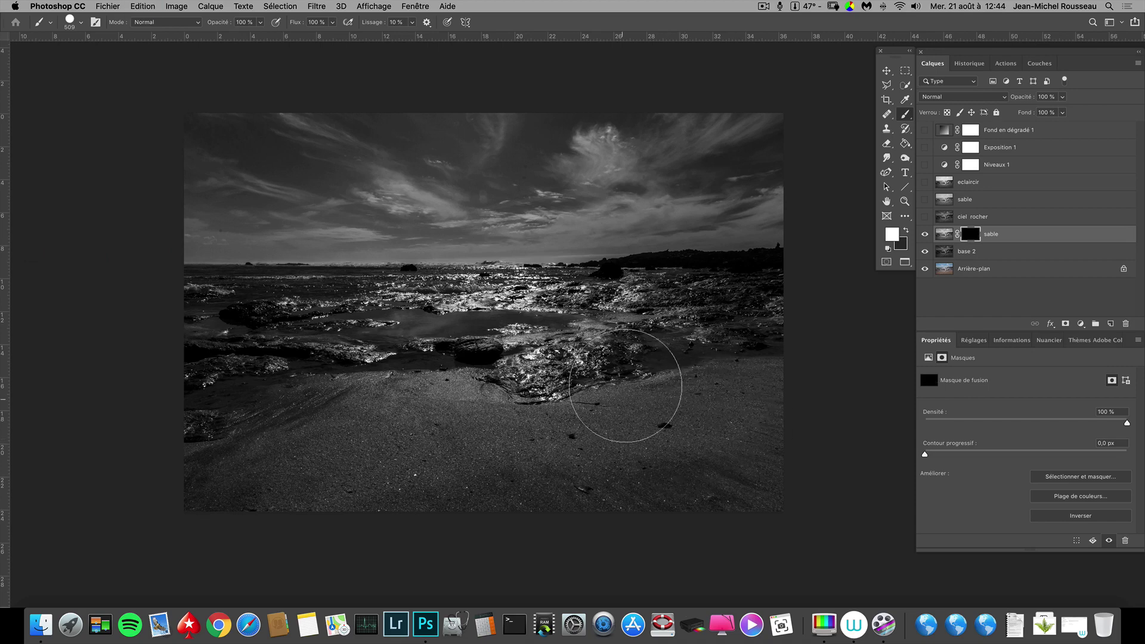
- Soften the brush, set its size to 603, and paint the sable mask white across the upper band of sand
{"action": "mouse_move", "coordinate": [654, 396]}
{"action": "left_mouse_down"}
{"action": "mouse_move", "coordinate": [713, 400]}
{"action": "mouse_move", "coordinate": [647, 399]}
{"action": "mouse_move", "coordinate": [701, 404]}
{"action": "mouse_move", "coordinate": [680, 401]}
{"action": "mouse_move", "coordinate": [660, 195]}
{"action": "mouse_move", "coordinate": [636, 185]}
{"action": "left_mouse_up"}
{"action": "mouse_move", "coordinate": [672, 418]}
{"action": "left_mouse_down"}
{"action": "mouse_move", "coordinate": [672, 381]}
{"action": "mouse_move", "coordinate": [617, 372]}
{"action": "mouse_move", "coordinate": [639, 389]}
{"action": "left_mouse_up"}
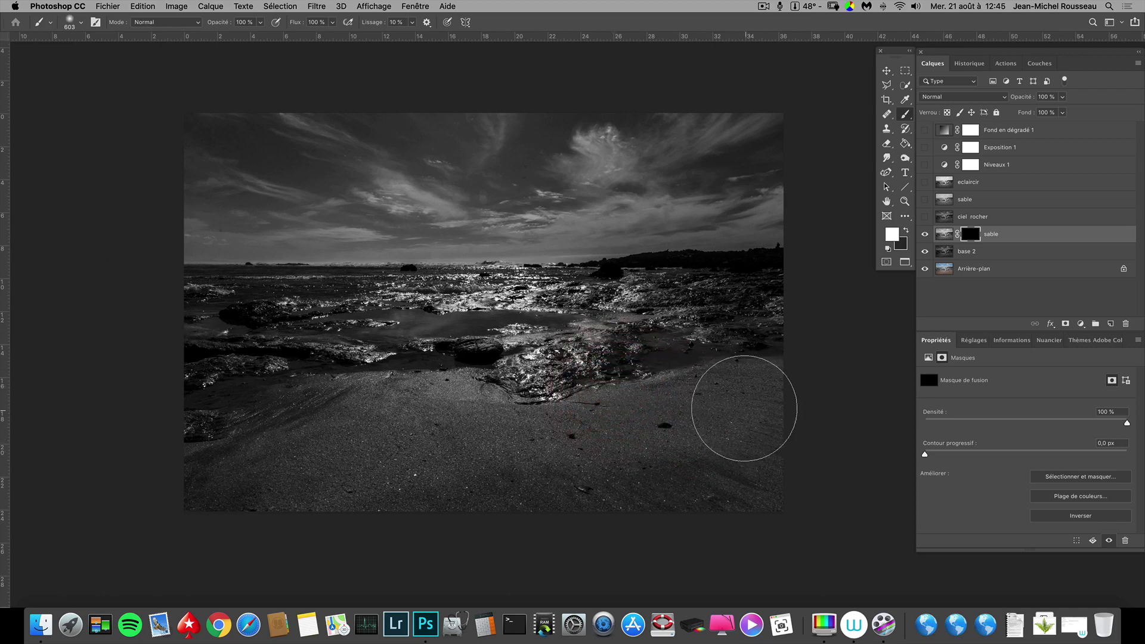
{"action": "mouse_move", "coordinate": [744, 409]}
{"action": "left_mouse_down"}
{"action": "mouse_move", "coordinate": [660, 429]}
{"action": "mouse_move", "coordinate": [655, 411]}
{"action": "mouse_move", "coordinate": [609, 417]}
{"action": "mouse_move", "coordinate": [565, 456]}
{"action": "mouse_move", "coordinate": [501, 439]}
{"action": "mouse_move", "coordinate": [464, 410]}
{"action": "mouse_move", "coordinate": [517, 436]}
{"action": "mouse_move", "coordinate": [648, 397]}
{"action": "mouse_move", "coordinate": [744, 398]}
{"action": "mouse_move", "coordinate": [781, 416]}
{"action": "left_mouse_up"}
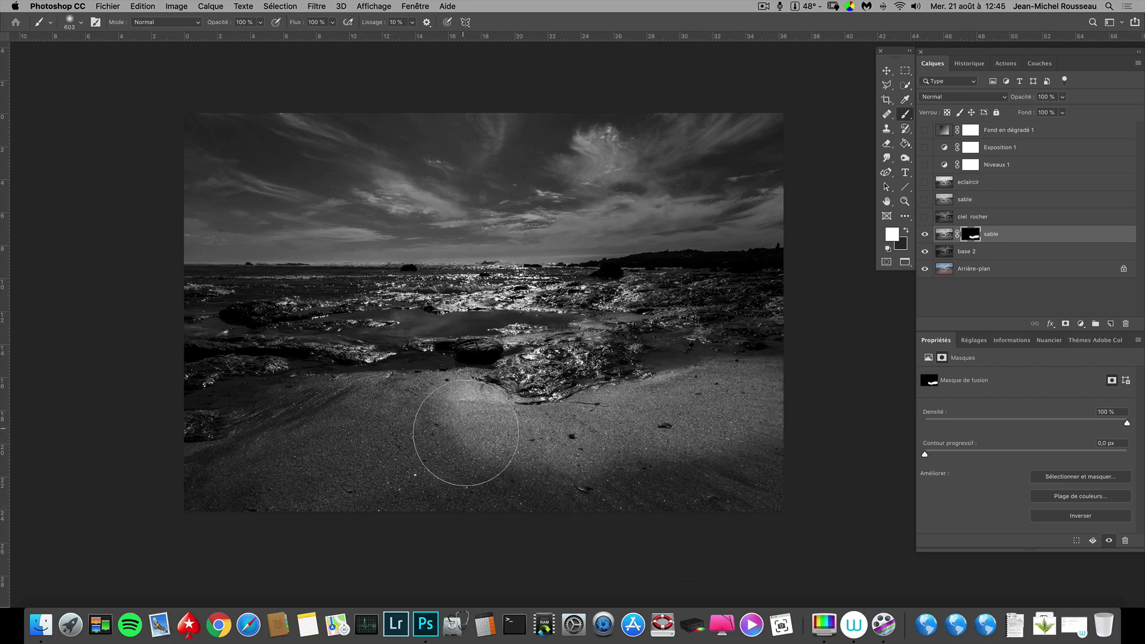
{"action": "mouse_move", "coordinate": [317, 419]}
{"action": "left_mouse_down"}
{"action": "mouse_move", "coordinate": [235, 447]}
{"action": "mouse_move", "coordinate": [204, 478]}
{"action": "mouse_move", "coordinate": [285, 423]}
{"action": "mouse_move", "coordinate": [388, 408]}
{"action": "mouse_move", "coordinate": [400, 404]}
{"action": "mouse_move", "coordinate": [390, 391]}
{"action": "mouse_move", "coordinate": [457, 372]}
{"action": "left_mouse_up"}
{"action": "left_click_drag", "start_coordinate": [415, 403], "coordinate": [467, 395]}
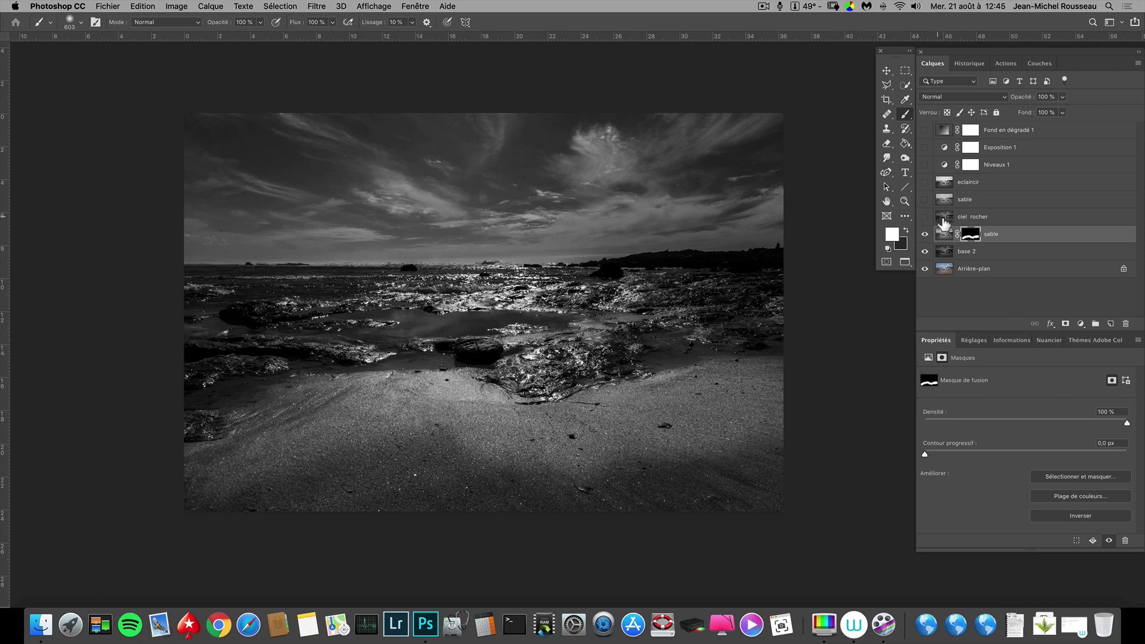
- Add a black mask to the ciel rocher layer and show the layer
{"action": "left_click", "coordinate": [947, 221]}
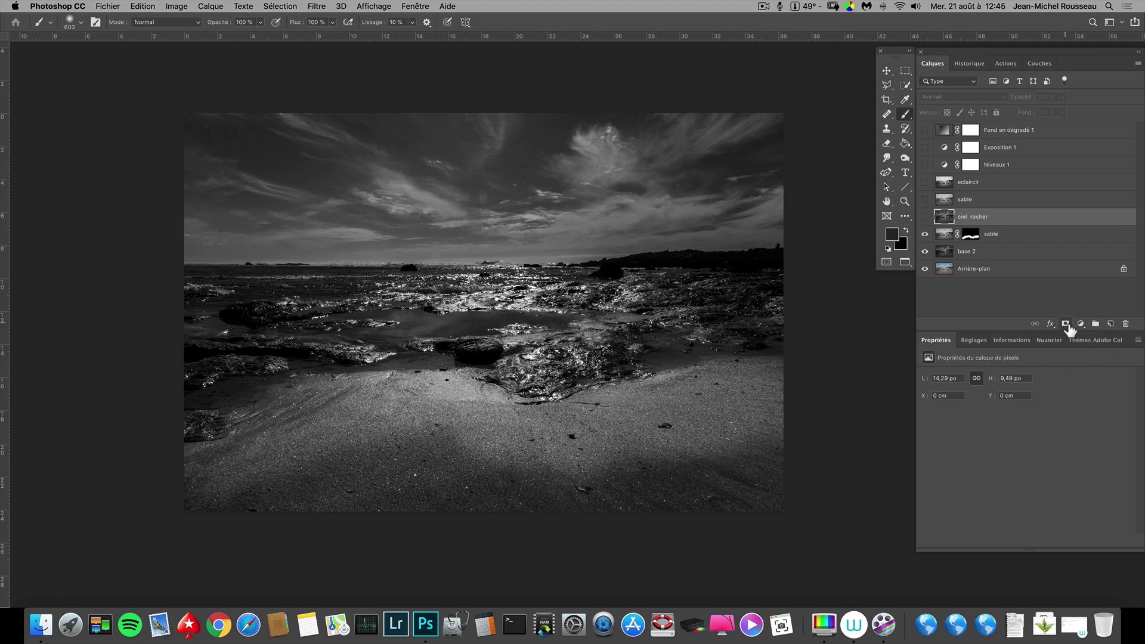
{"action": "left_click", "coordinate": [1066, 325], "text": "alt"}
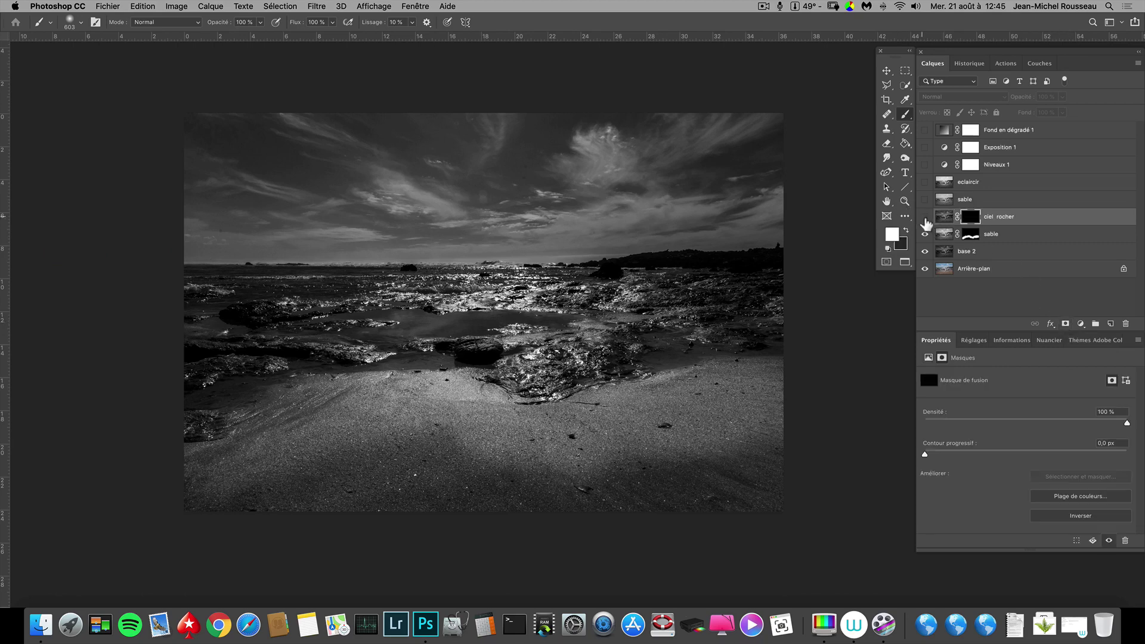
{"action": "left_click", "coordinate": [926, 217]}
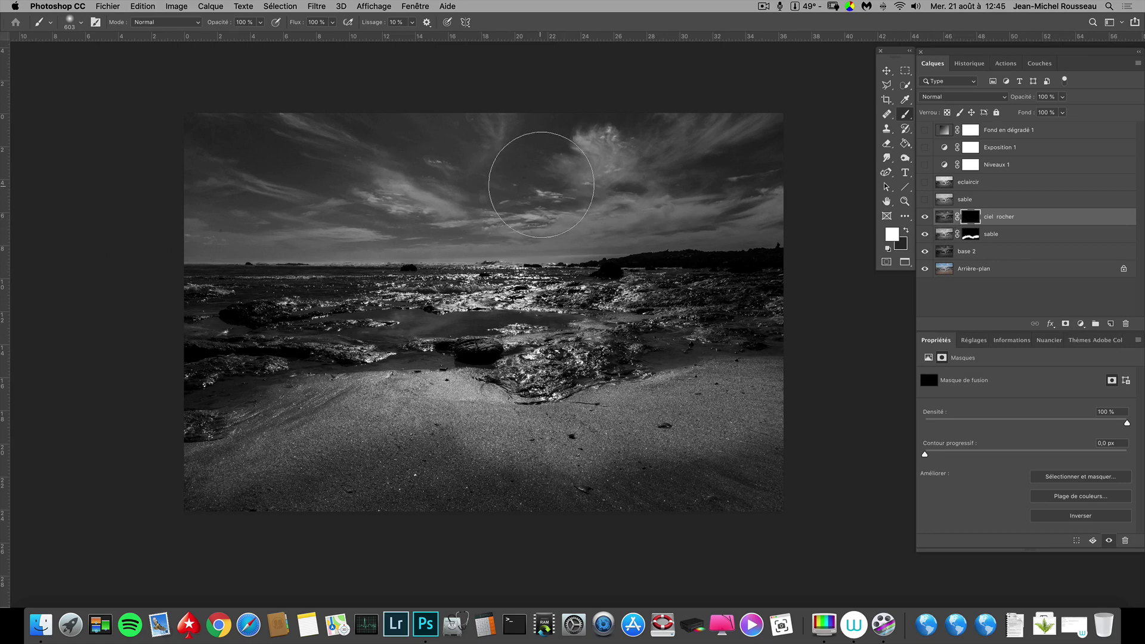
- Clear a trial sky stroke from the ciel rocher mask with a black fill, and paint white over the rocks on both sides
{"action": "mouse_move", "coordinate": [541, 184]}
{"action": "left_mouse_down"}
{"action": "mouse_move", "coordinate": [593, 155]}
{"action": "mouse_move", "coordinate": [557, 143]}
{"action": "mouse_move", "coordinate": [661, 199]}
{"action": "mouse_move", "coordinate": [455, 197]}
{"action": "mouse_move", "coordinate": [345, 170]}
{"action": "mouse_move", "coordinate": [266, 176]}
{"action": "mouse_move", "coordinate": [261, 218]}
{"action": "mouse_move", "coordinate": [219, 213]}
{"action": "mouse_move", "coordinate": [248, 209]}
{"action": "mouse_move", "coordinate": [357, 278]}
{"action": "left_mouse_up"}
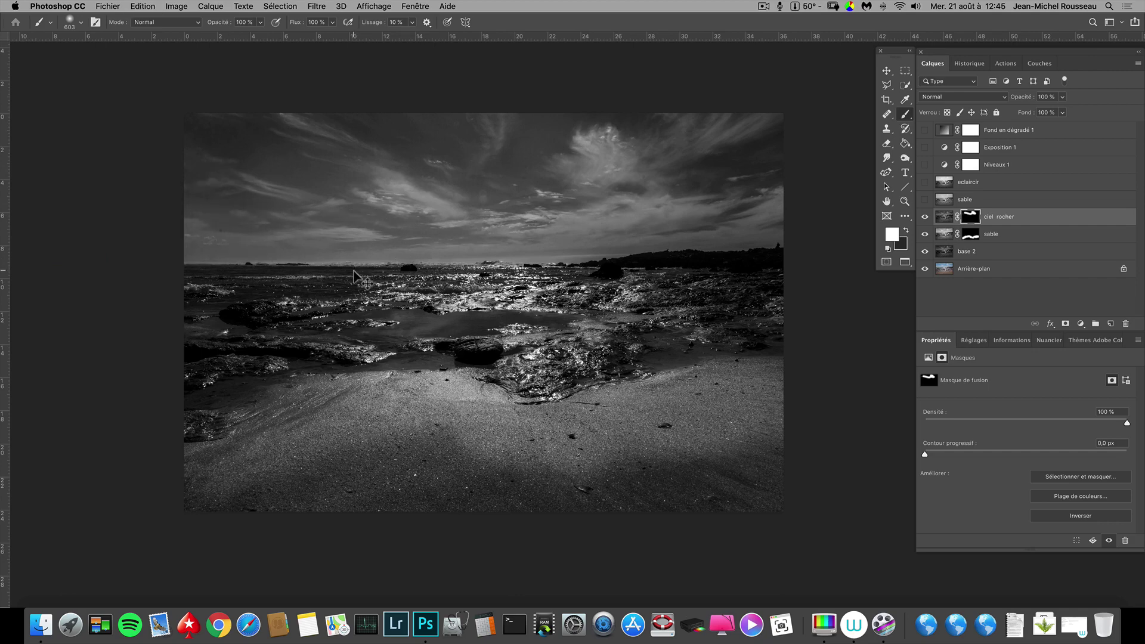
{"action": "key", "text": "super+BackSpace"}
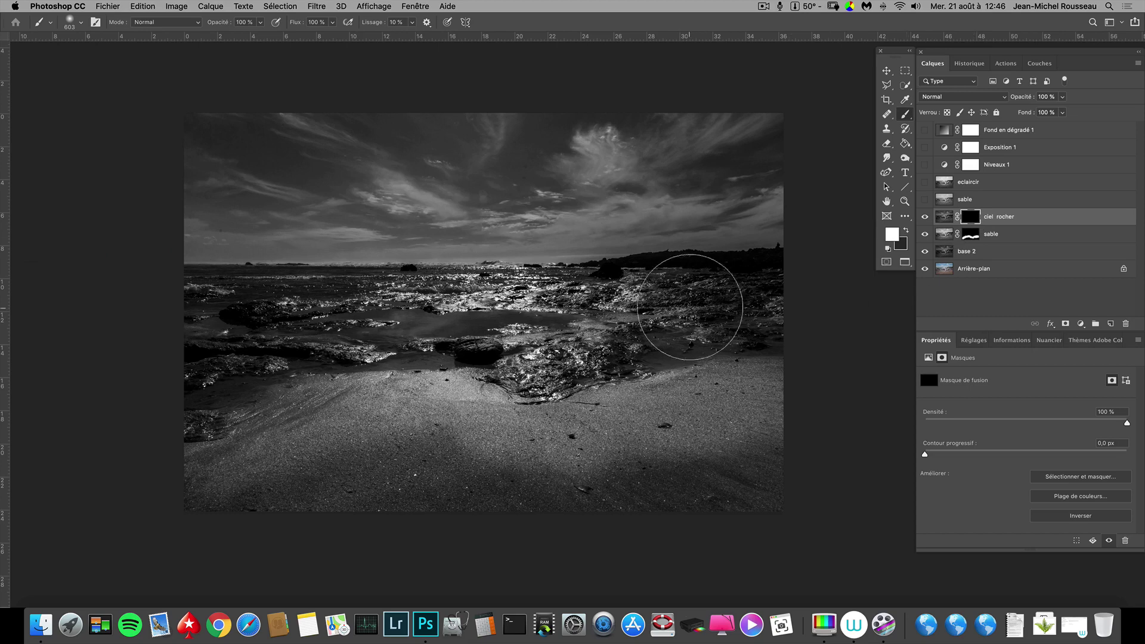
{"action": "left_click_drag", "start_coordinate": [745, 313], "coordinate": [645, 306]}
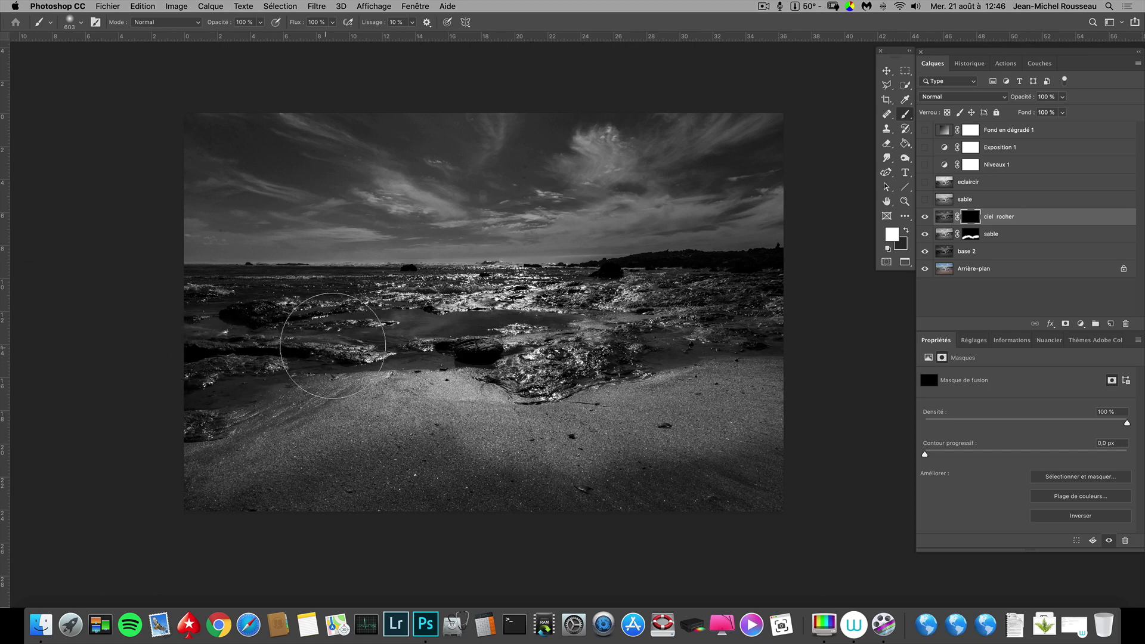
{"action": "mouse_move", "coordinate": [333, 346]}
{"action": "left_mouse_down"}
{"action": "mouse_move", "coordinate": [192, 402]}
{"action": "mouse_move", "coordinate": [205, 402]}
{"action": "mouse_move", "coordinate": [218, 332]}
{"action": "mouse_move", "coordinate": [262, 320]}
{"action": "mouse_move", "coordinate": [263, 307]}
{"action": "mouse_move", "coordinate": [316, 304]}
{"action": "mouse_move", "coordinate": [307, 313]}
{"action": "mouse_move", "coordinate": [356, 294]}
{"action": "left_mouse_up"}
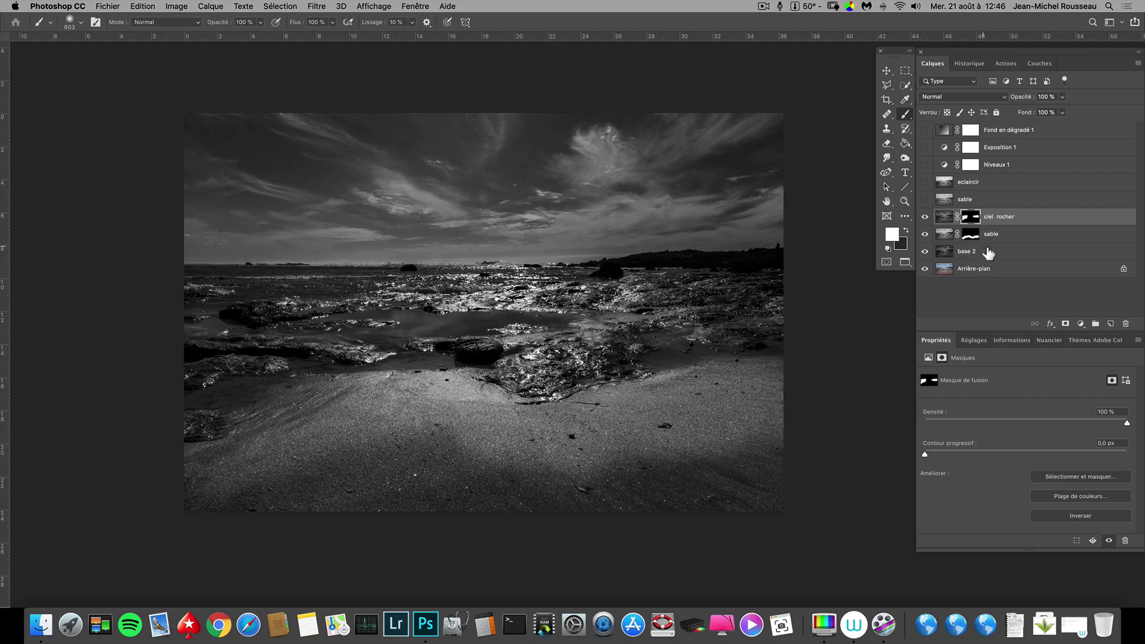
- Add a black mask to the sable layer above ciel rocher and show that layer
{"action": "left_click", "coordinate": [948, 202]}
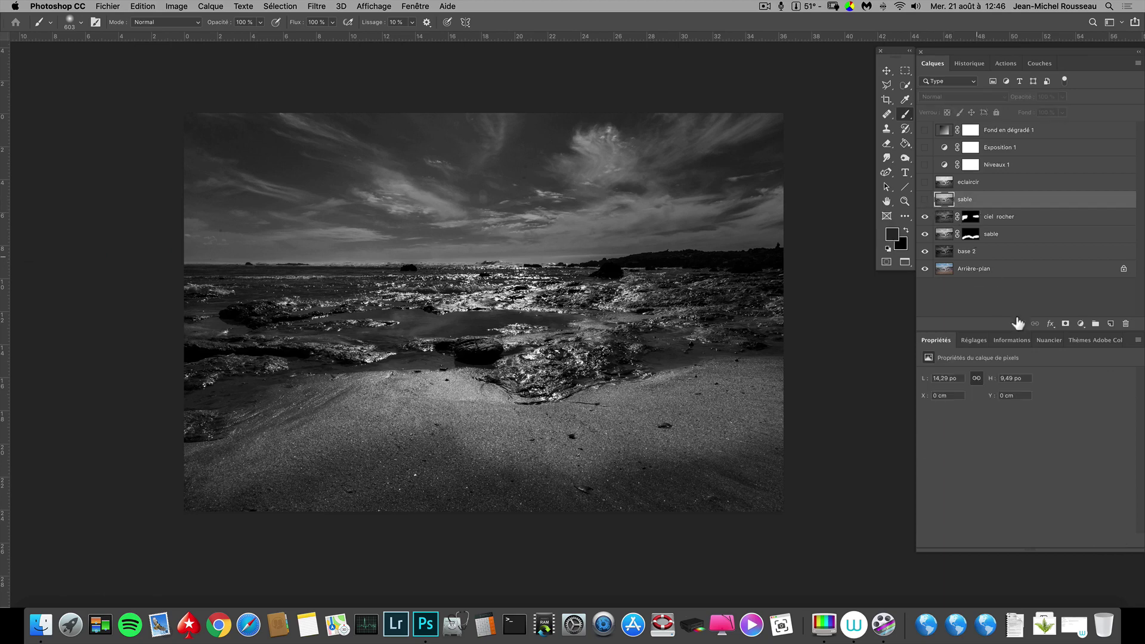
{"action": "left_click", "coordinate": [1066, 324], "text": "alt"}
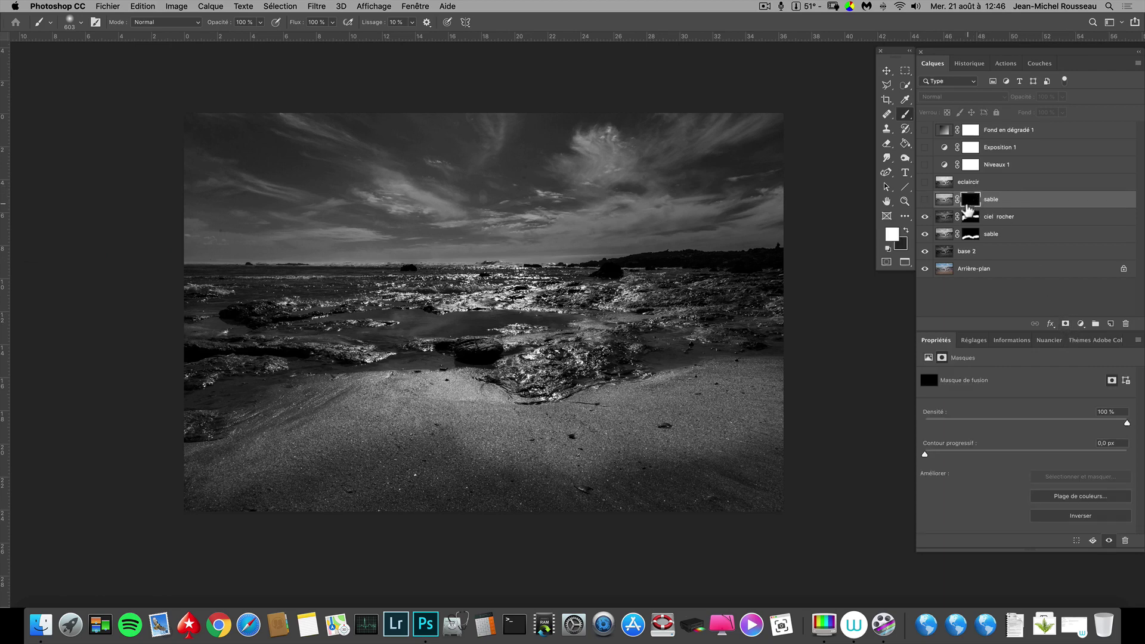
{"action": "left_click", "coordinate": [925, 200]}
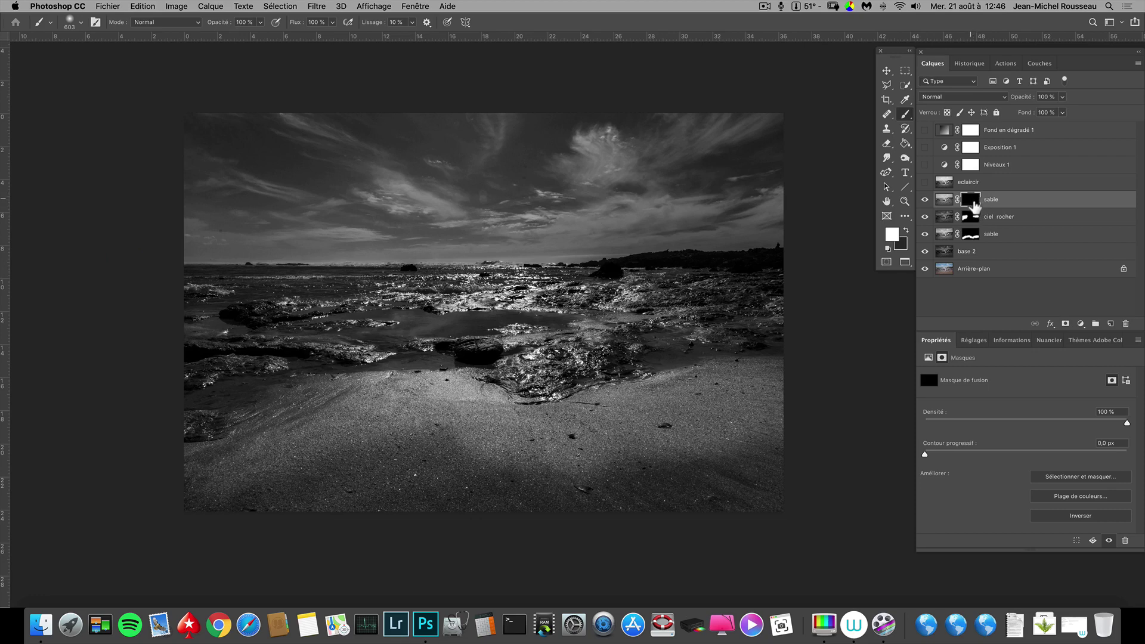
- Paint the upper sable layer's mask white over the lower sand, the tide pool and the rocks on both sides
{"action": "mouse_move", "coordinate": [736, 449]}
{"action": "left_mouse_down"}
{"action": "mouse_move", "coordinate": [721, 439]}
{"action": "mouse_move", "coordinate": [710, 453]}
{"action": "mouse_move", "coordinate": [657, 450]}
{"action": "mouse_move", "coordinate": [633, 435]}
{"action": "mouse_move", "coordinate": [613, 460]}
{"action": "mouse_move", "coordinate": [532, 474]}
{"action": "mouse_move", "coordinate": [450, 440]}
{"action": "mouse_move", "coordinate": [468, 436]}
{"action": "mouse_move", "coordinate": [296, 447]}
{"action": "left_mouse_up"}
{"action": "mouse_move", "coordinate": [265, 446]}
{"action": "left_mouse_down"}
{"action": "mouse_move", "coordinate": [239, 418]}
{"action": "mouse_move", "coordinate": [243, 396]}
{"action": "mouse_move", "coordinate": [281, 383]}
{"action": "left_mouse_up"}
{"action": "left_click_drag", "start_coordinate": [372, 345], "coordinate": [531, 325]}
{"action": "left_click_drag", "start_coordinate": [399, 328], "coordinate": [389, 335]}
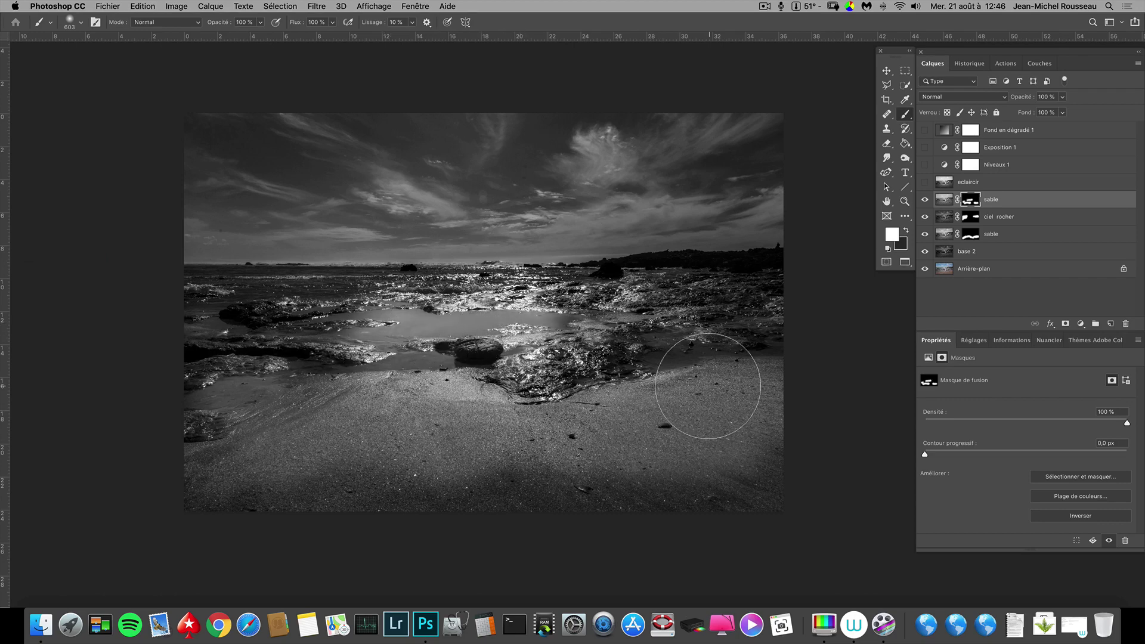
{"action": "mouse_move", "coordinate": [769, 288]}
{"action": "left_mouse_down"}
{"action": "mouse_move", "coordinate": [680, 291]}
{"action": "mouse_move", "coordinate": [761, 292]}
{"action": "left_mouse_up"}
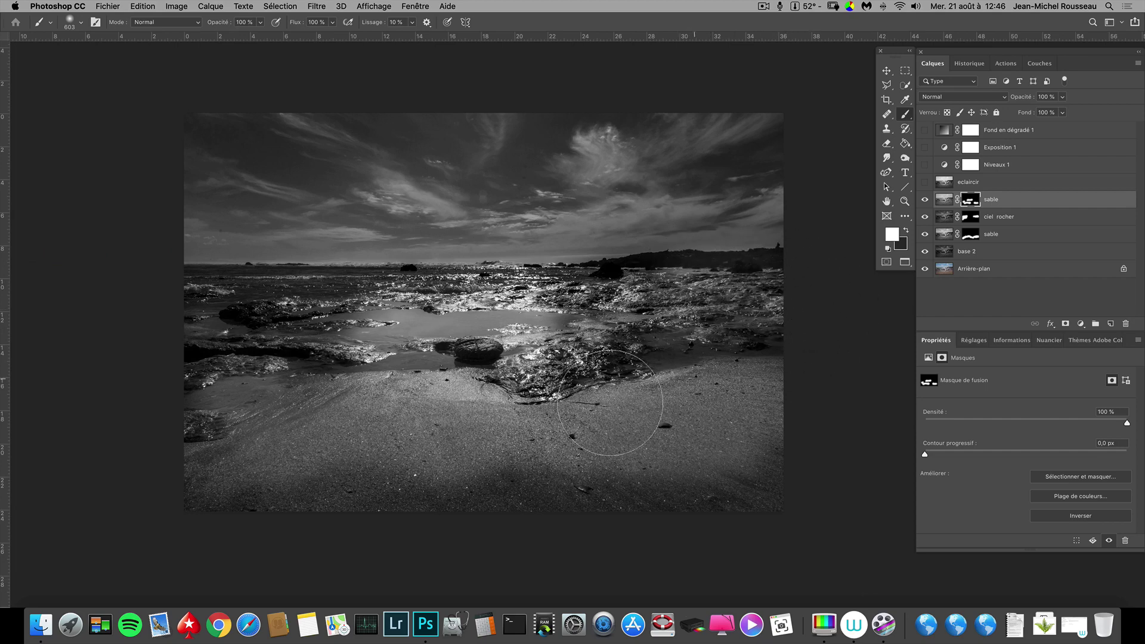
{"action": "mouse_move", "coordinate": [289, 302]}
{"action": "left_mouse_down"}
{"action": "mouse_move", "coordinate": [281, 313]}
{"action": "mouse_move", "coordinate": [227, 316]}
{"action": "left_mouse_up"}
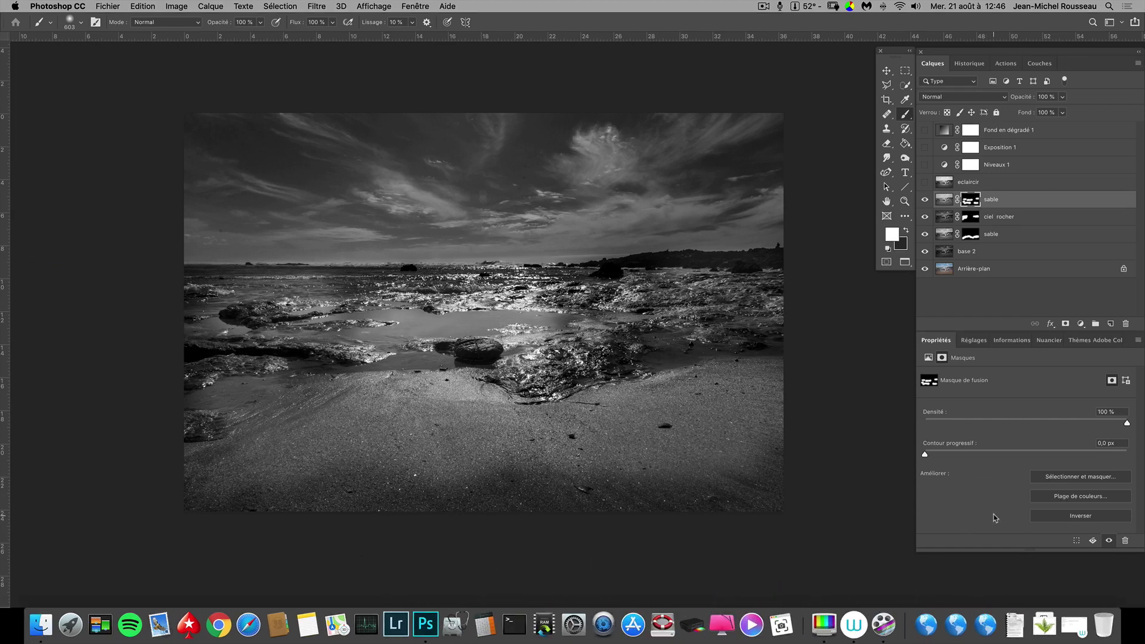
- Preview and delete the eclaircir layer, and leave only the Arrière-plan layer shown
{"action": "left_click", "coordinate": [925, 182]}
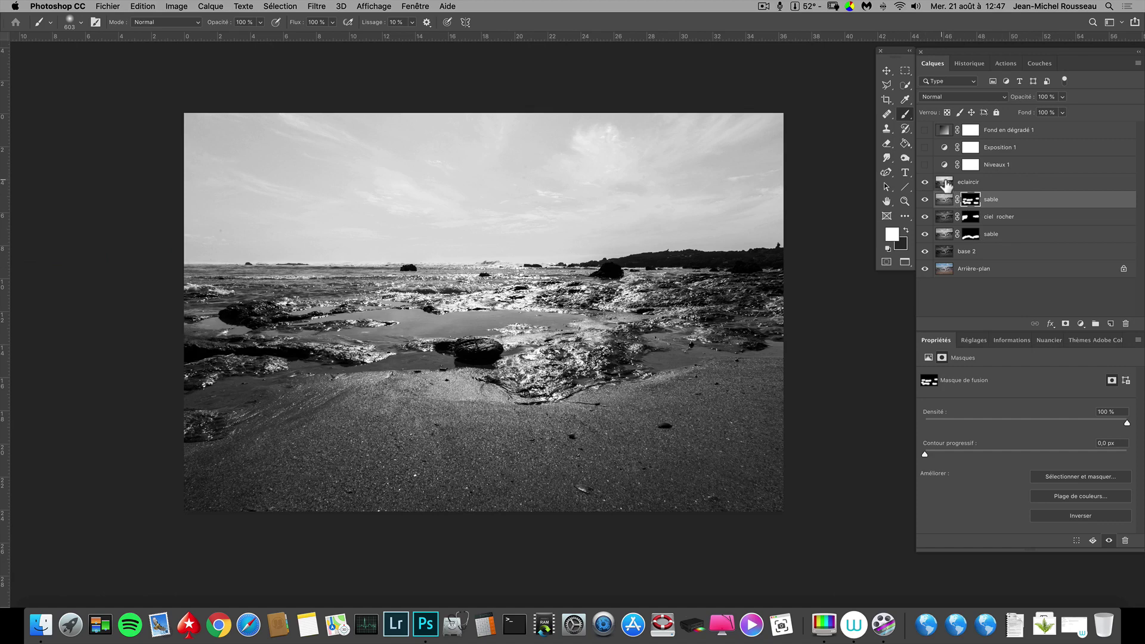
{"action": "left_click_drag", "start_coordinate": [946, 187], "coordinate": [1127, 326]}
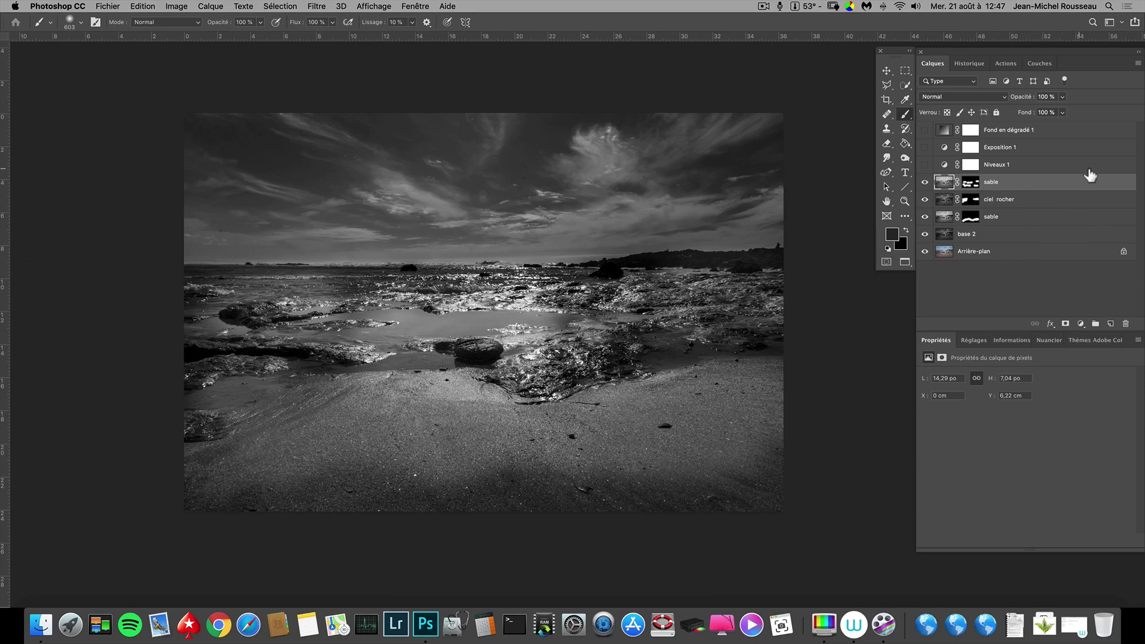
{"action": "left_click", "coordinate": [925, 251], "text": "alt"}
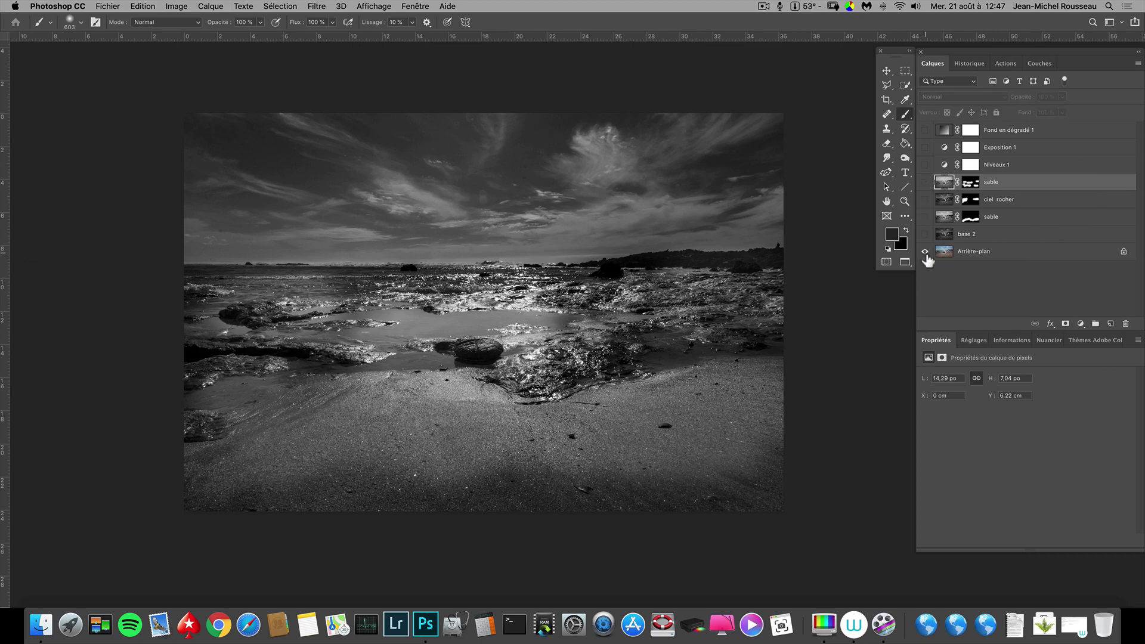
- Try a Quick Selection of the sky, make Arrière-plan the active layer, and drop the selection
{"action": "left_click", "coordinate": [905, 85]}
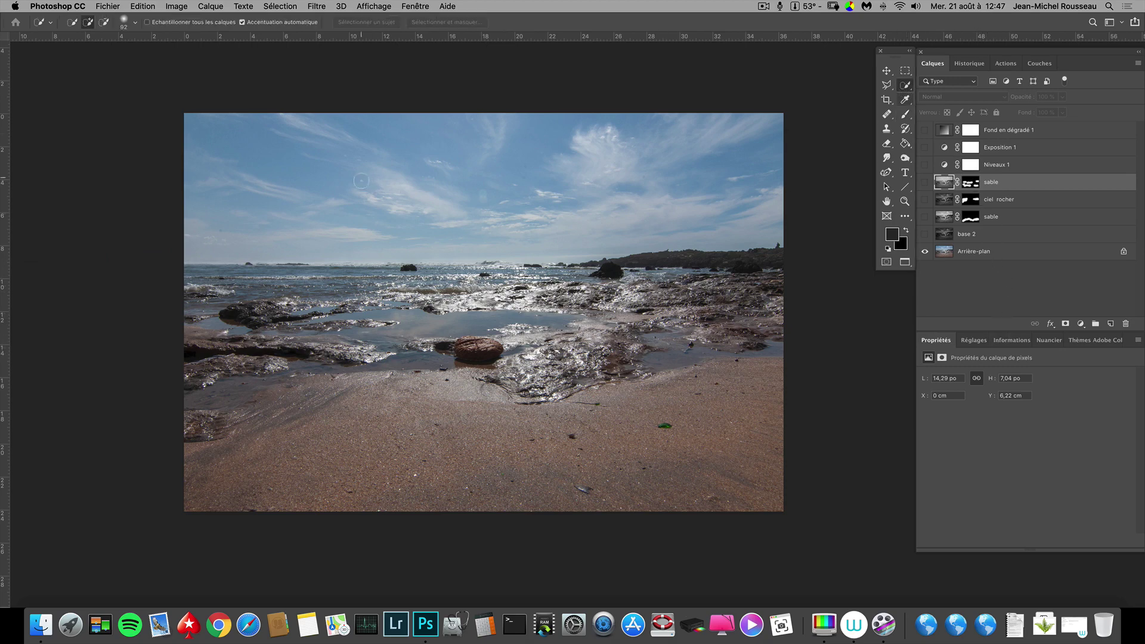
{"action": "mouse_move", "coordinate": [251, 200]}
{"action": "left_mouse_down"}
{"action": "mouse_move", "coordinate": [274, 233]}
{"action": "mouse_move", "coordinate": [354, 201]}
{"action": "mouse_move", "coordinate": [379, 209]}
{"action": "mouse_move", "coordinate": [541, 167]}
{"action": "left_mouse_up"}
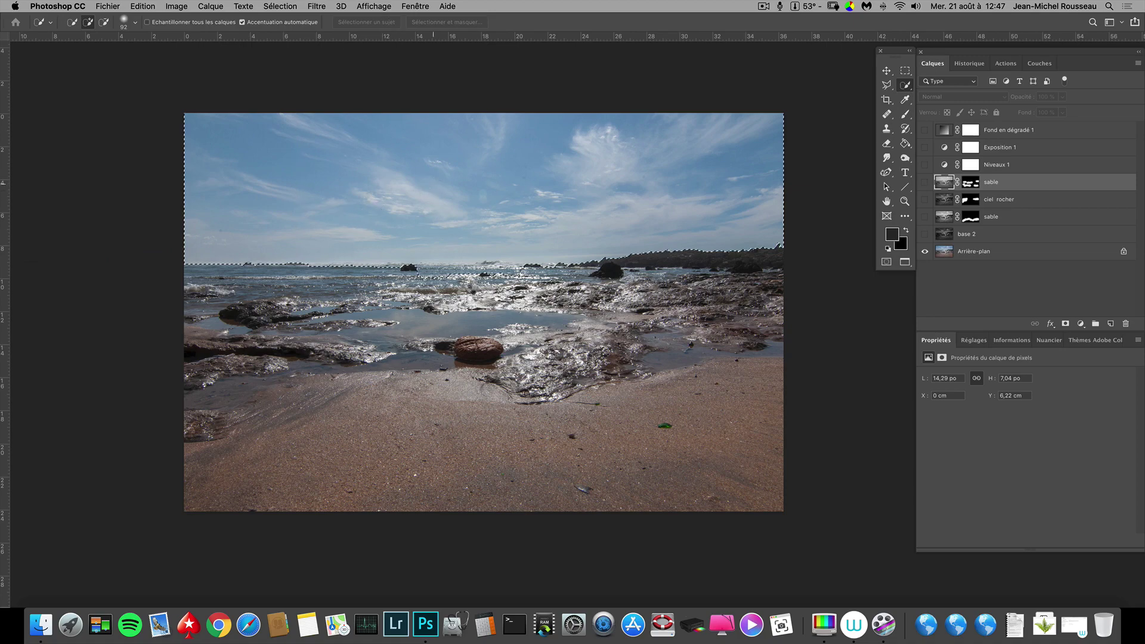
{"action": "key", "text": "super+plus"}
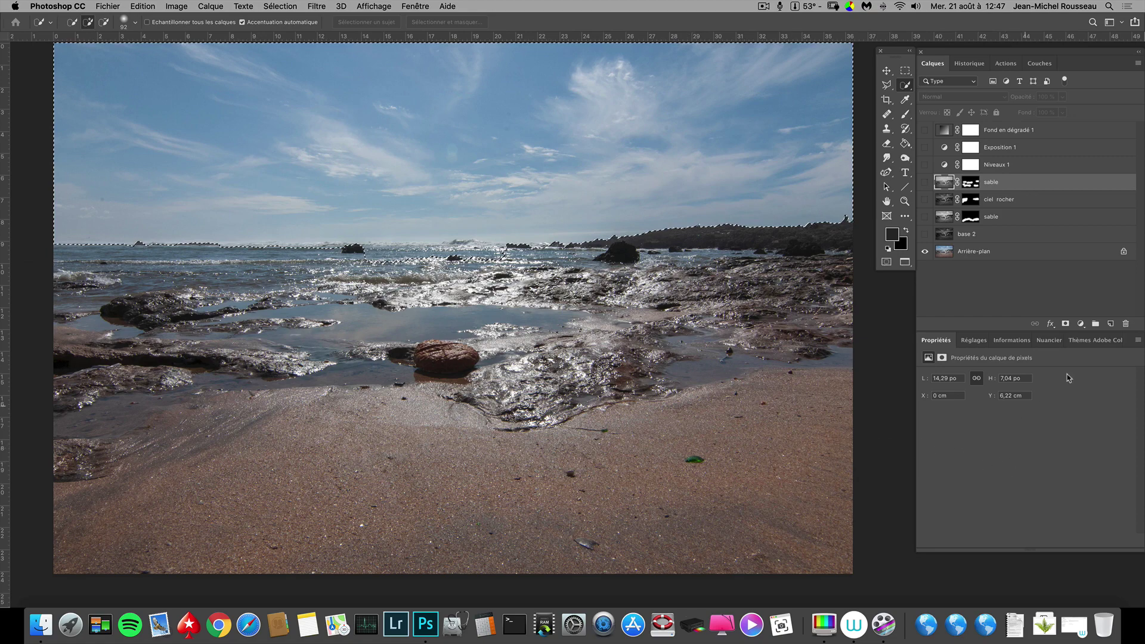
{"action": "left_click", "coordinate": [1004, 260]}
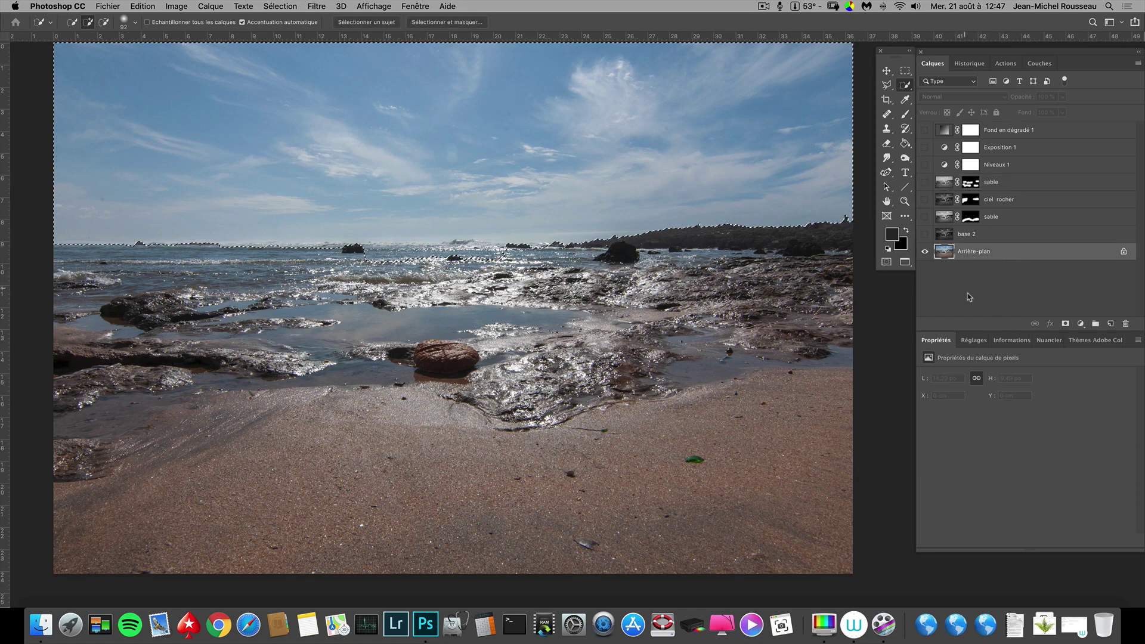
{"action": "key", "text": "super+d"}
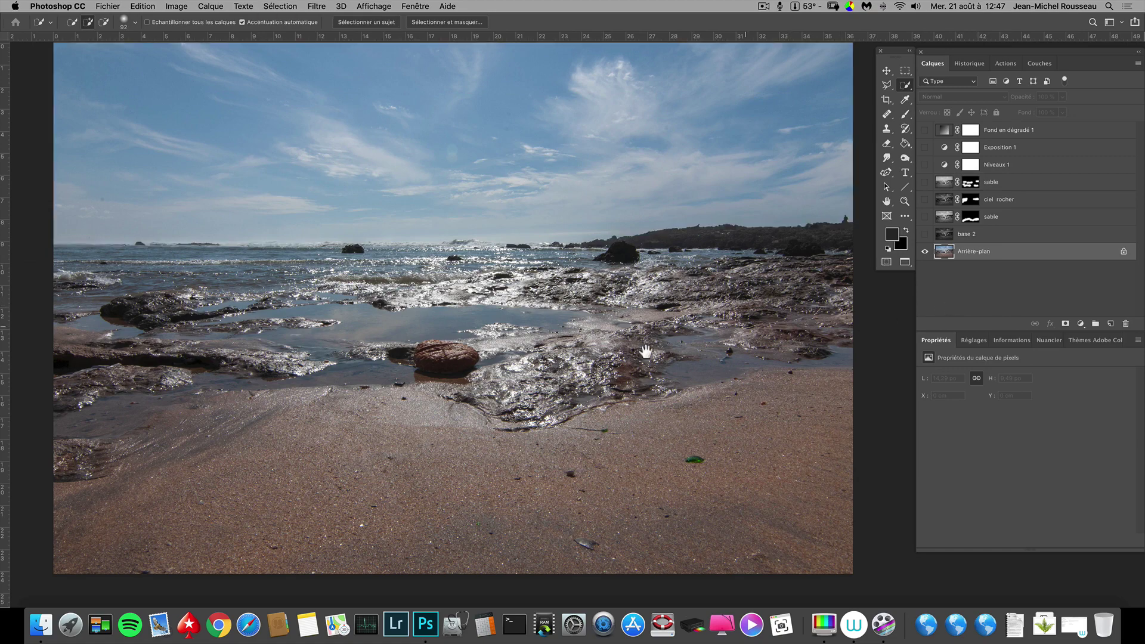
- Select the whole sky on the Arrière-plan layer with the Quick Selection tool
{"action": "key", "text": "super+r"}
{"action": "left_click_drag", "start_coordinate": [531, 368], "coordinate": [516, 409]}
{"action": "key", "text": "super+r"}
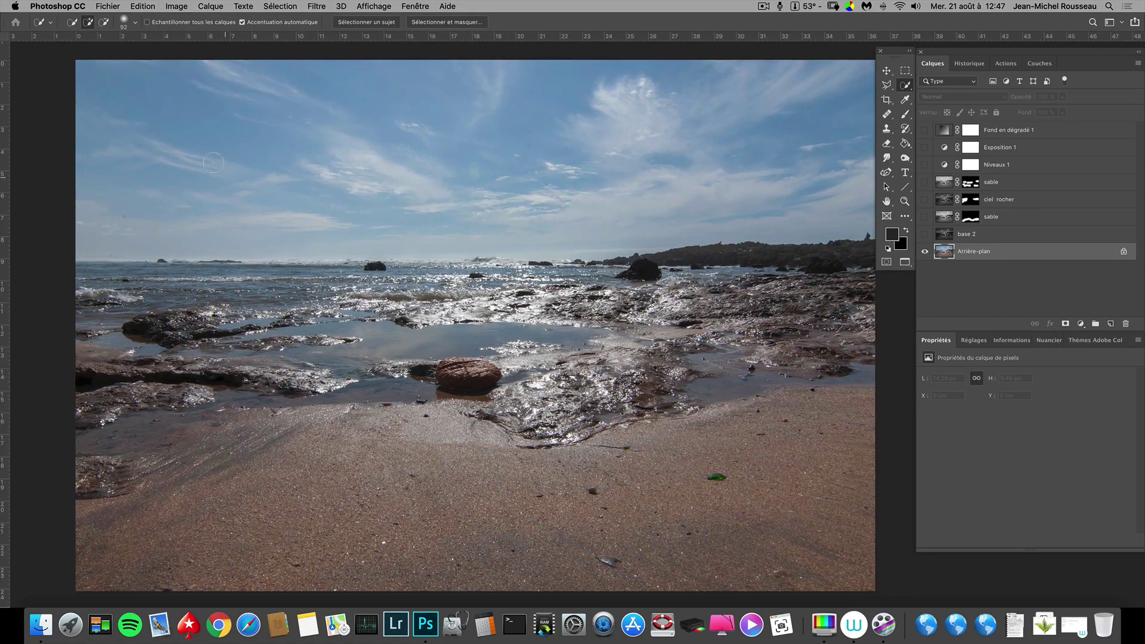
{"action": "left_click_drag", "start_coordinate": [149, 117], "coordinate": [172, 142]}
{"action": "mouse_move", "coordinate": [226, 166]}
{"action": "left_mouse_down"}
{"action": "mouse_move", "coordinate": [417, 110]}
{"action": "mouse_move", "coordinate": [460, 128]}
{"action": "left_mouse_up"}
{"action": "key", "text": "alt"}
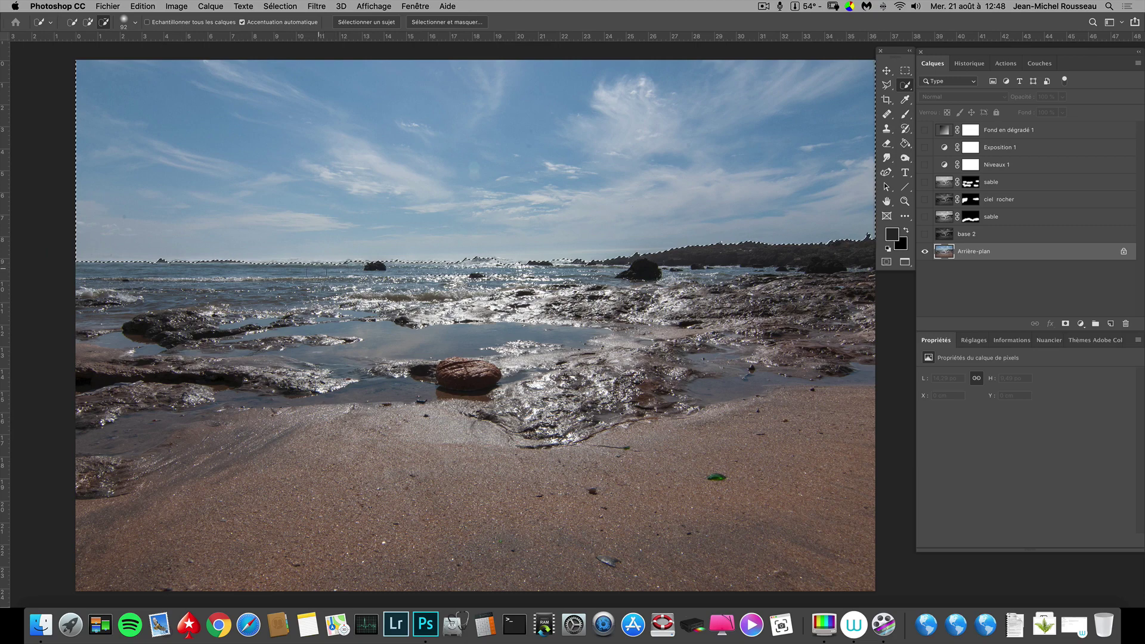
- Refine the sky selection's edge along the horizon in Select and Mask with the Refine Edge brush, and switch to the Brush tool
{"action": "left_click", "coordinate": [452, 23]}
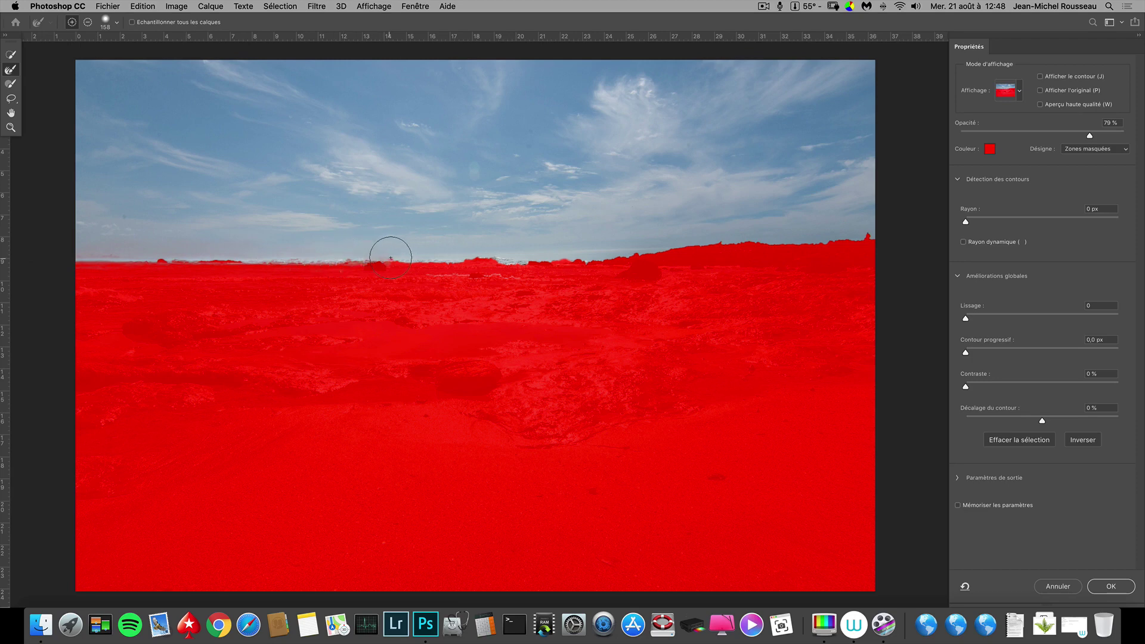
{"action": "left_click_drag", "start_coordinate": [447, 255], "coordinate": [534, 252]}
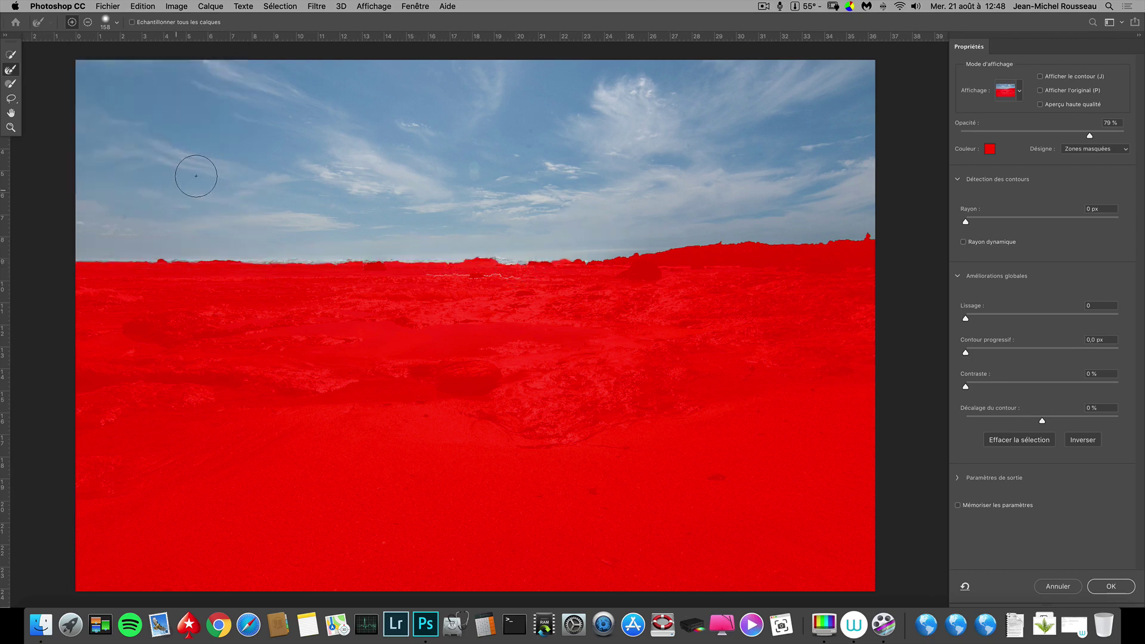
{"action": "mouse_move", "coordinate": [261, 174]}
{"action": "left_mouse_down"}
{"action": "mouse_move", "coordinate": [264, 215]}
{"action": "mouse_move", "coordinate": [87, 263]}
{"action": "left_mouse_up"}
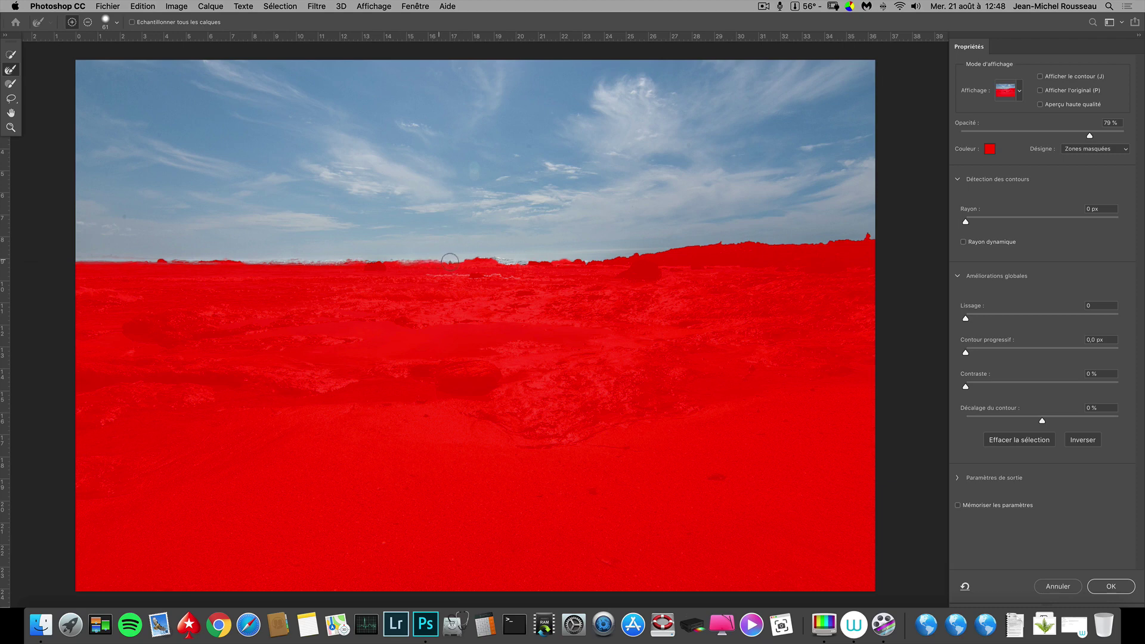
{"action": "mouse_move", "coordinate": [450, 262]}
{"action": "left_mouse_down"}
{"action": "mouse_move", "coordinate": [540, 266]}
{"action": "mouse_move", "coordinate": [513, 264]}
{"action": "left_mouse_up"}
{"action": "left_click", "coordinate": [11, 84]}
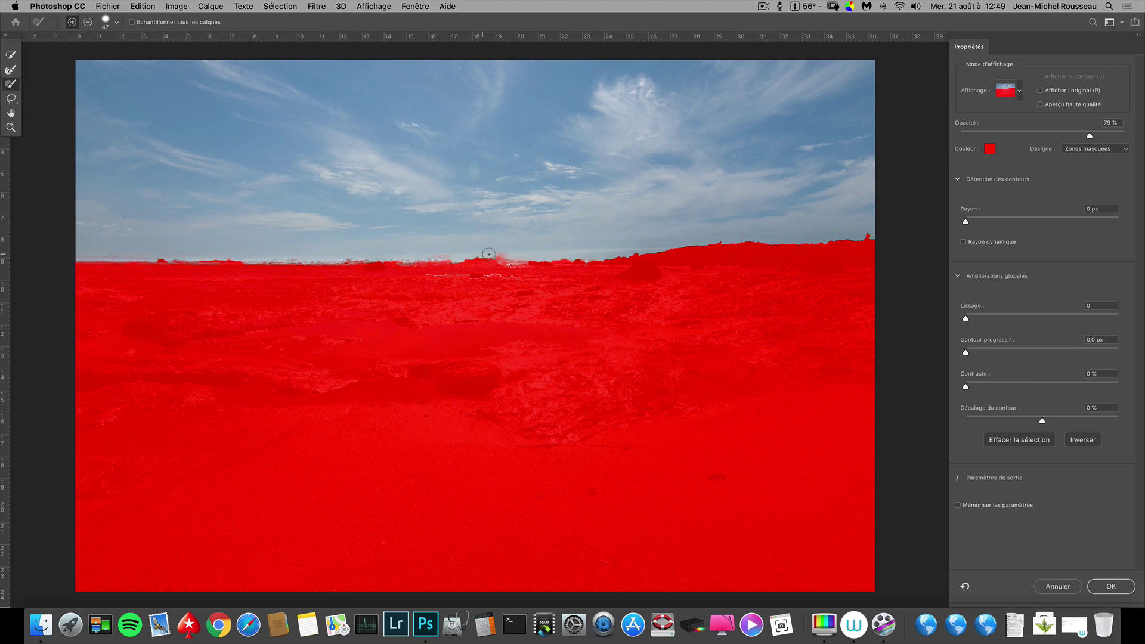
{"action": "left_click", "coordinate": [87, 22]}
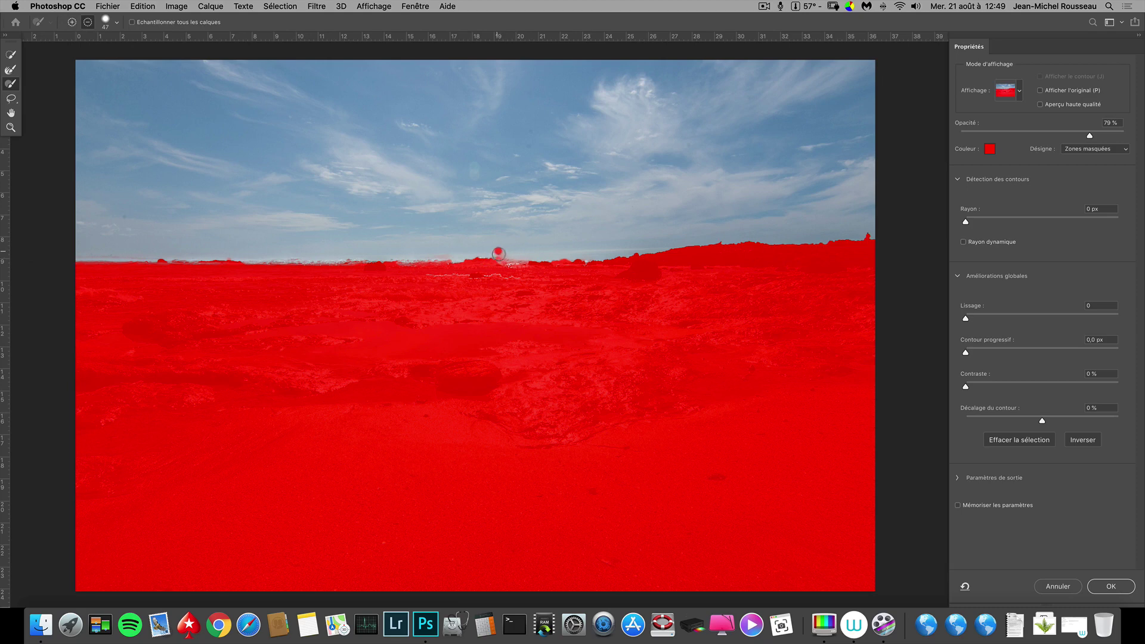
{"action": "mouse_move", "coordinate": [503, 256]}
{"action": "left_mouse_down"}
{"action": "mouse_move", "coordinate": [528, 211]}
{"action": "mouse_move", "coordinate": [509, 162]}
{"action": "left_mouse_up"}
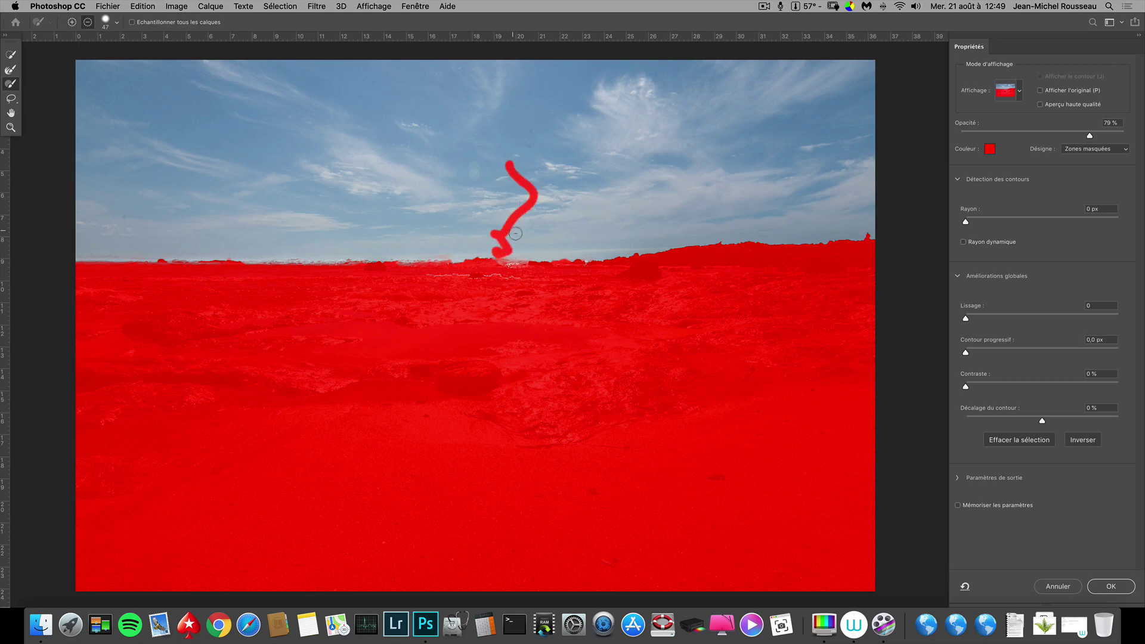
{"action": "key", "text": "super+z"}
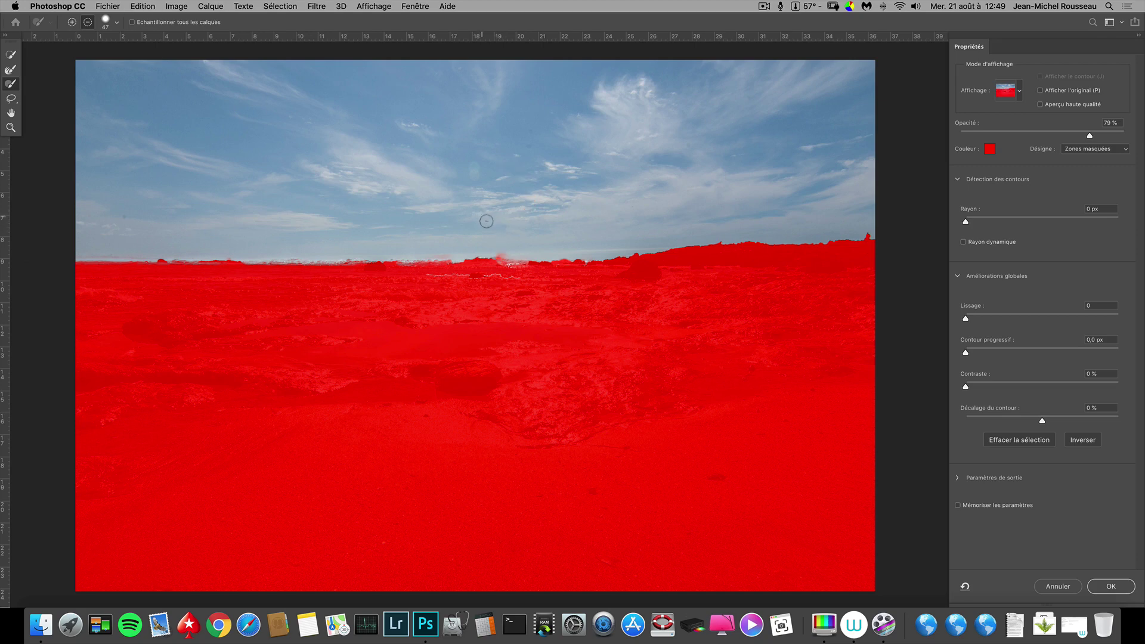
- Brush the sky and the area just above the horizon into the selection in add mode, and accept the refined selection
{"action": "left_click", "coordinate": [71, 23]}
{"action": "mouse_move", "coordinate": [477, 192]}
{"action": "left_mouse_down"}
{"action": "mouse_move", "coordinate": [507, 174]}
{"action": "mouse_move", "coordinate": [512, 191]}
{"action": "mouse_move", "coordinate": [500, 139]}
{"action": "left_mouse_up"}
{"action": "left_click_drag", "start_coordinate": [546, 196], "coordinate": [510, 194]}
{"action": "left_click_drag", "start_coordinate": [505, 257], "coordinate": [517, 257]}
{"action": "left_click", "coordinate": [1113, 587]}
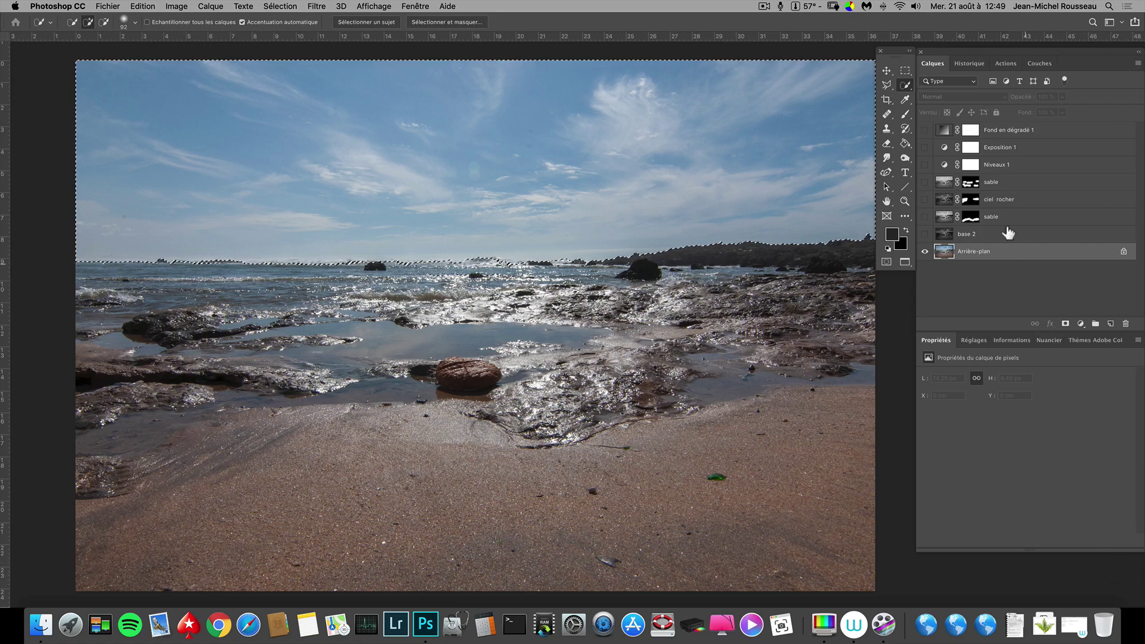
- Show all layers from base 2 up to Niveaux 1, limit the Niveaux 1 mask to the selected sky, and deselect
{"action": "left_click", "coordinate": [925, 234]}
{"action": "left_click_drag", "start_coordinate": [926, 220], "coordinate": [926, 186]}
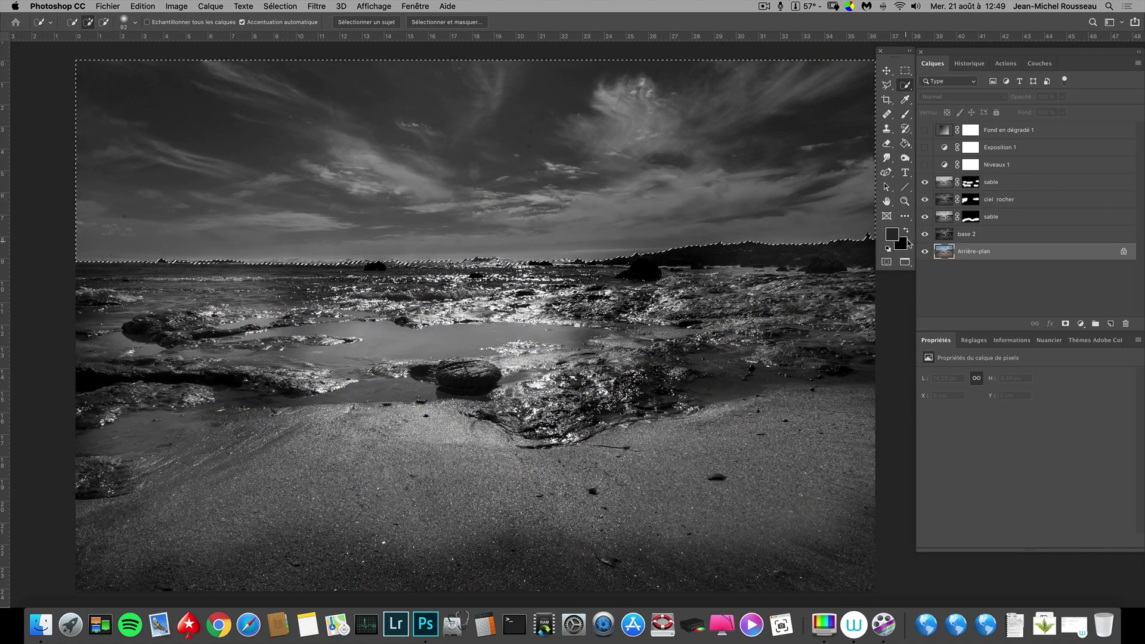
{"action": "left_click", "coordinate": [971, 166]}
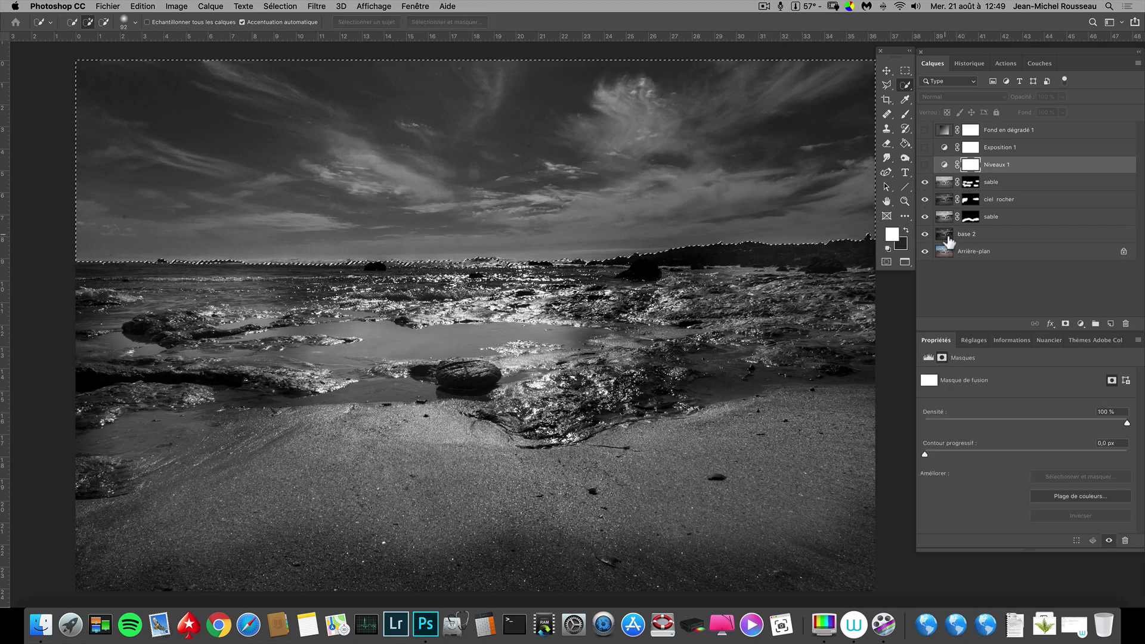
{"action": "left_click_drag", "start_coordinate": [950, 241], "coordinate": [951, 243]}
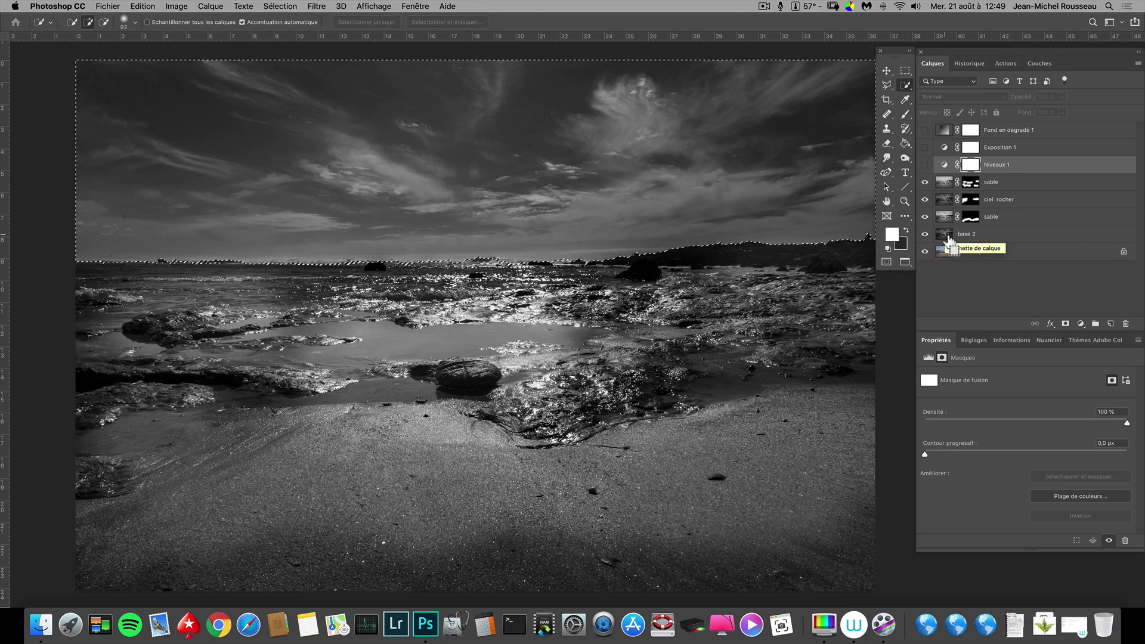
{"action": "key", "text": "super+i"}
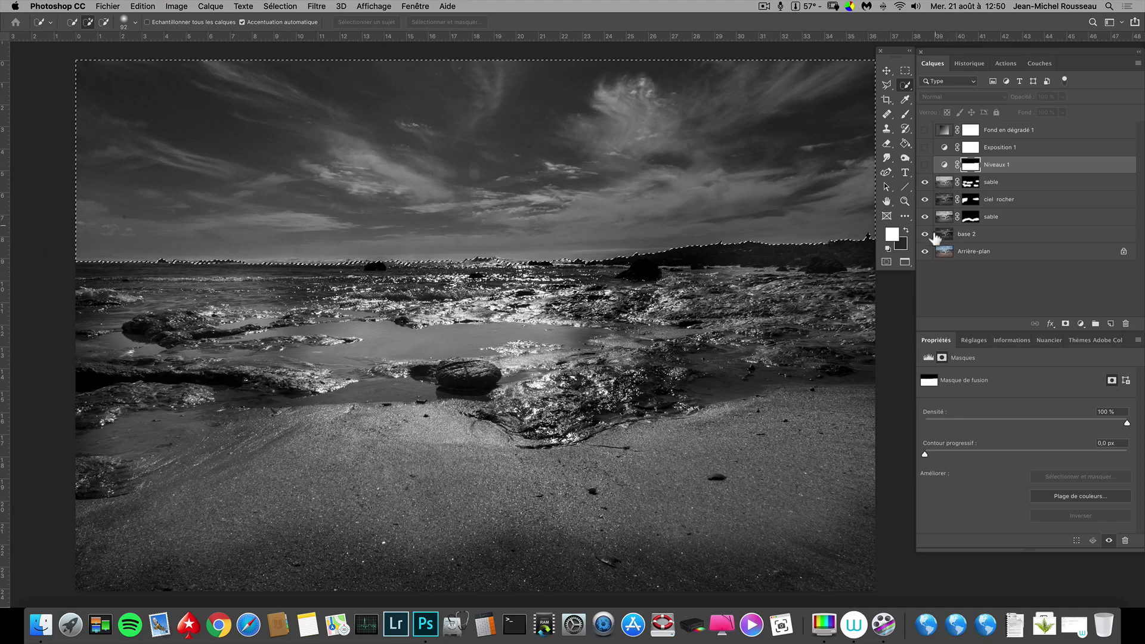
{"action": "key", "text": "super+d"}
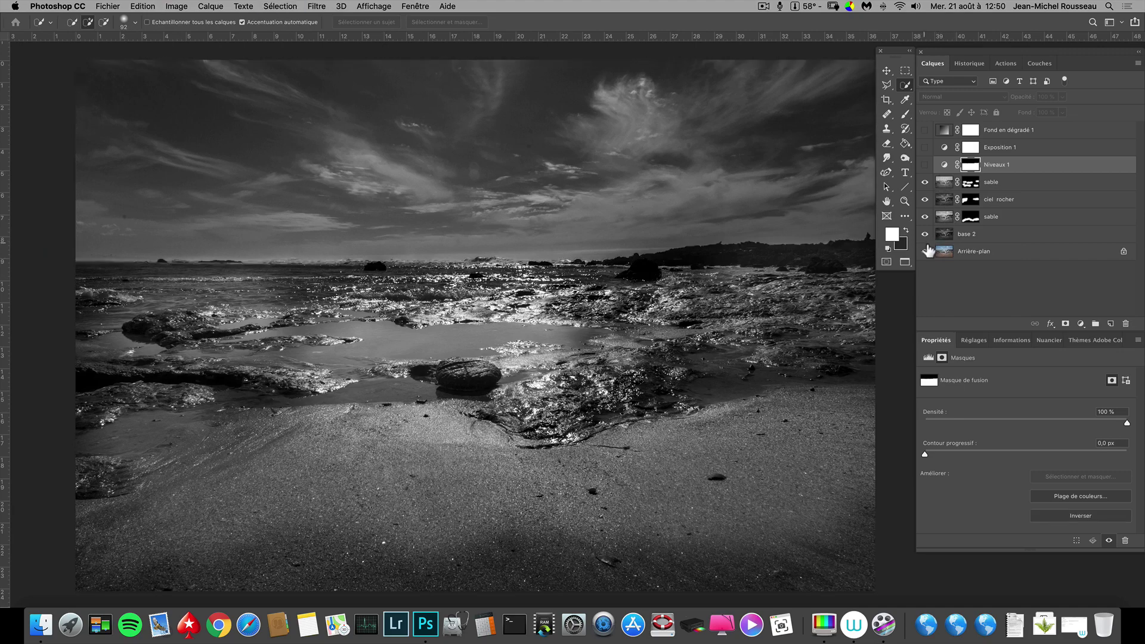
{"action": "left_click", "coordinate": [926, 251]}
{"action": "left_click_drag", "start_coordinate": [968, 131], "coordinate": [922, 174]}
{"action": "left_click", "coordinate": [926, 167]}
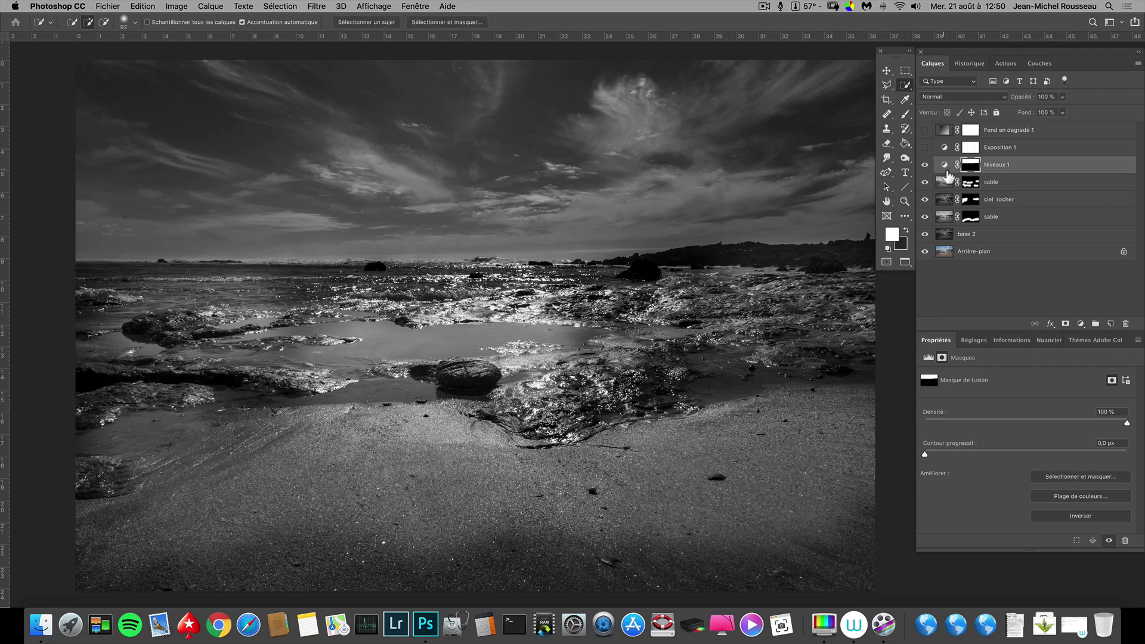
- Deepen the sky's contrast in the Niveaux 1 adjustment with a midtone value of 0,56 and a white input level of 195
{"action": "left_click", "coordinate": [945, 166]}
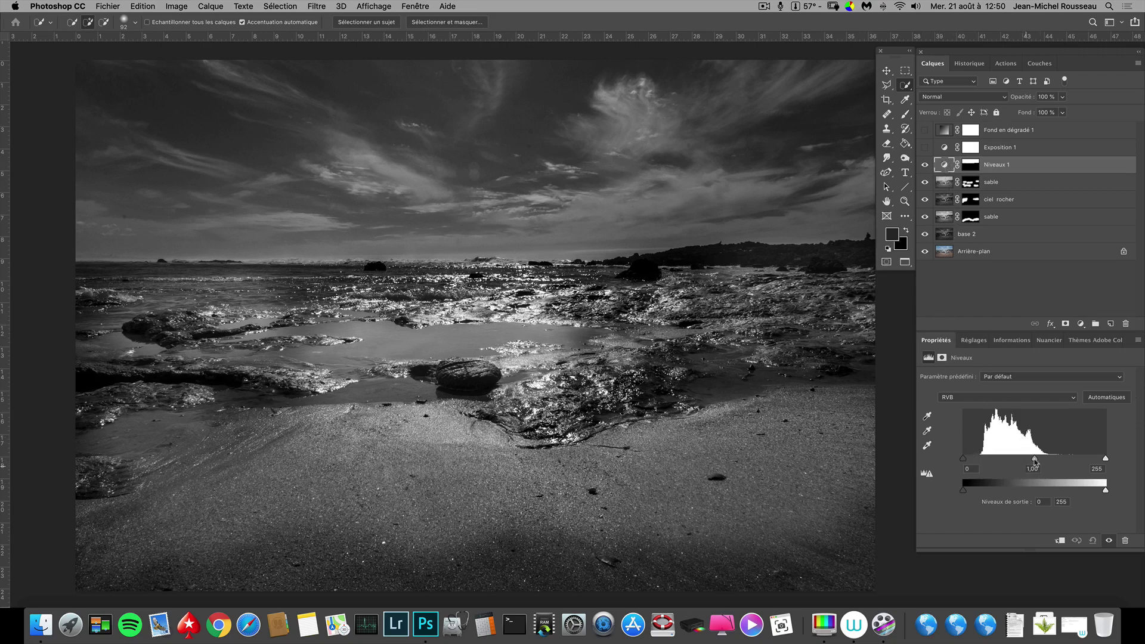
{"action": "left_click_drag", "start_coordinate": [1036, 461], "coordinate": [1057, 461]}
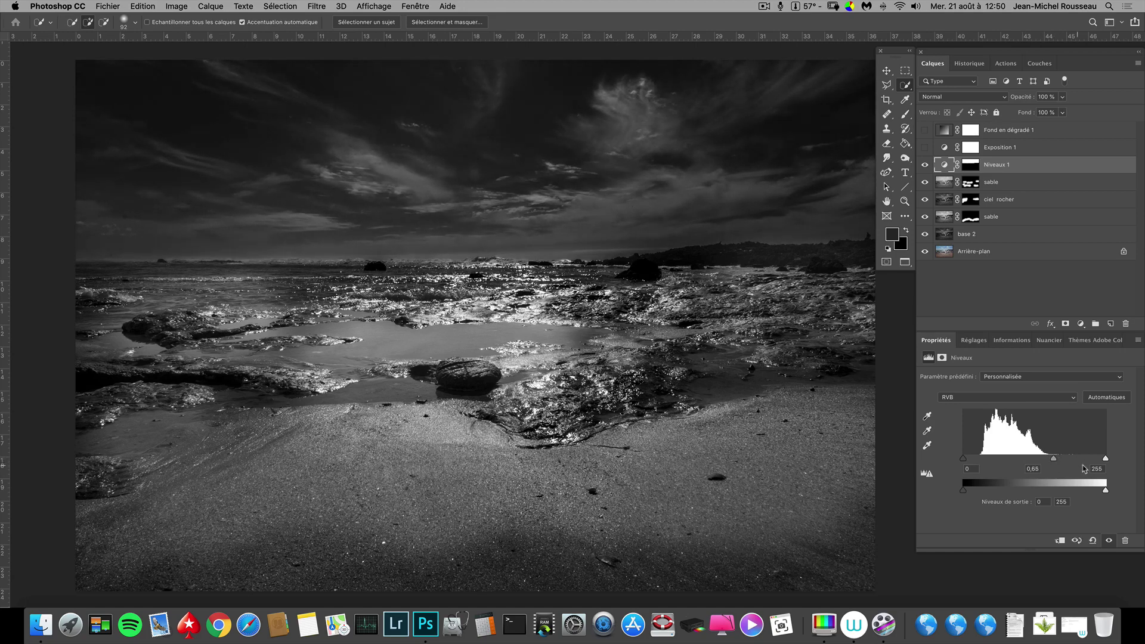
{"action": "left_click_drag", "start_coordinate": [1106, 460], "coordinate": [1038, 463]}
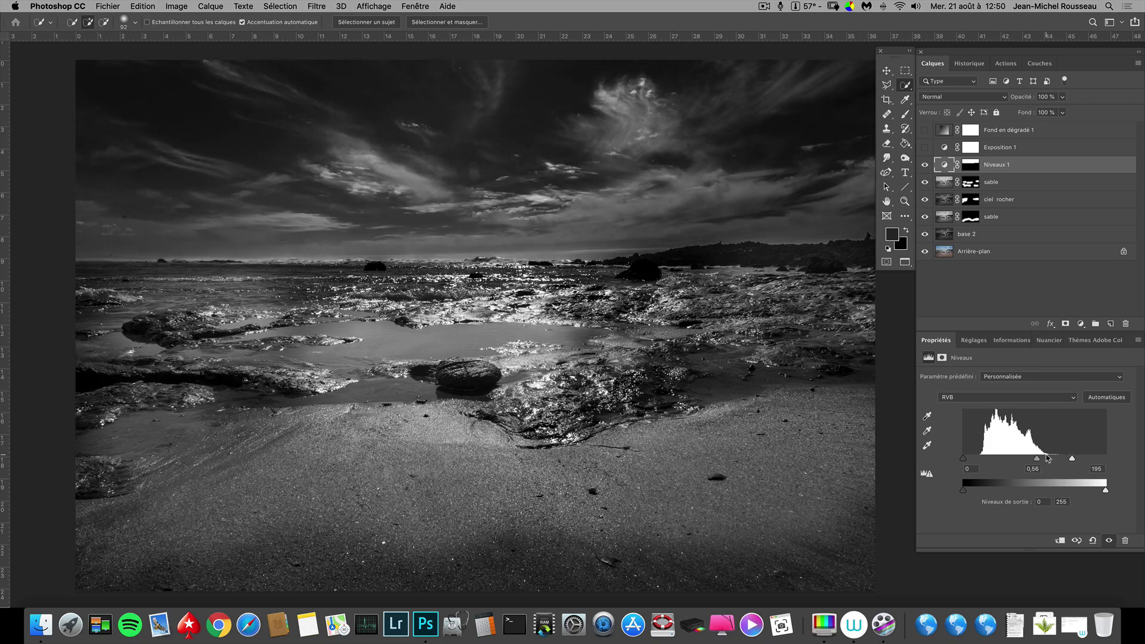
- Show the Exposition 1 adjustment layer and set its gamma correction to 0,80
{"action": "key", "text": "super+minus"}
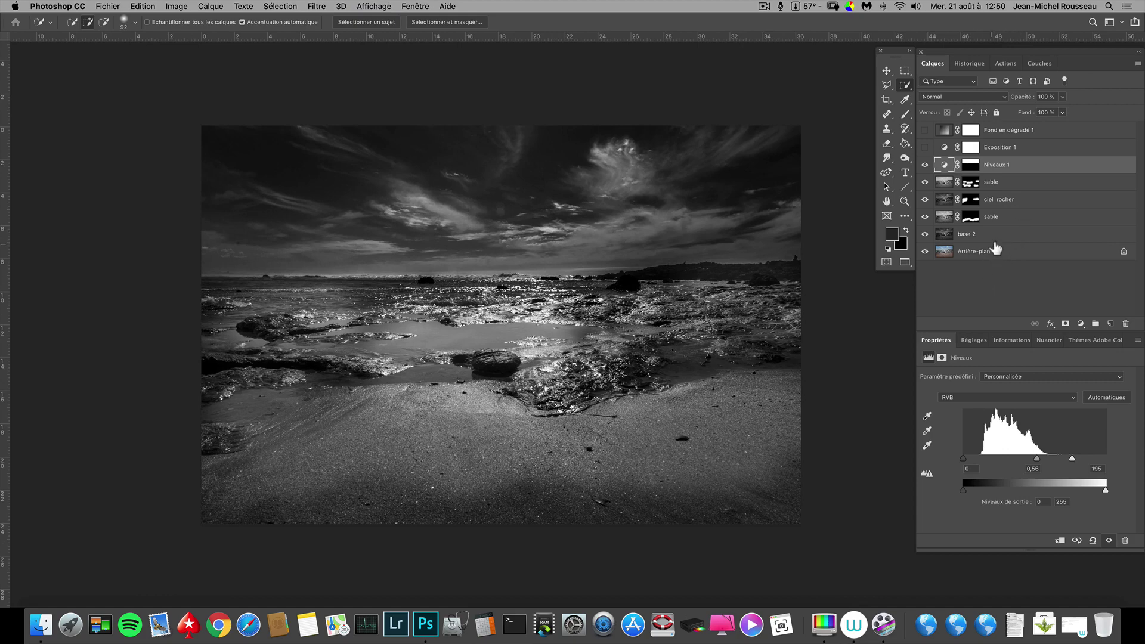
{"action": "left_click", "coordinate": [925, 148]}
{"action": "left_click", "coordinate": [948, 149]}
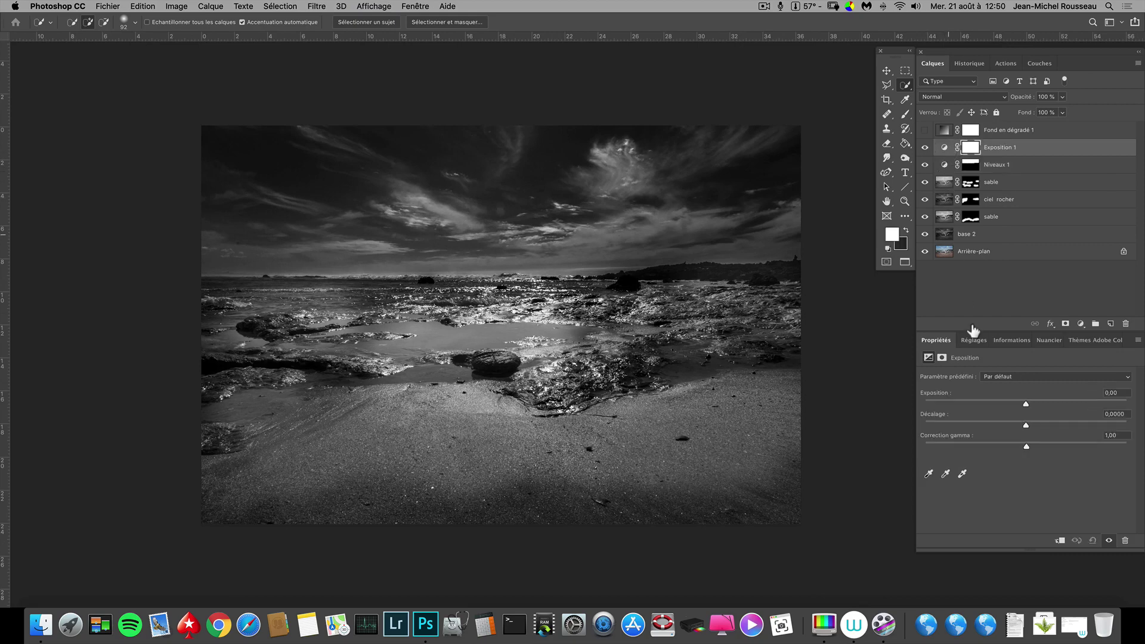
{"action": "left_click", "coordinate": [1041, 447]}
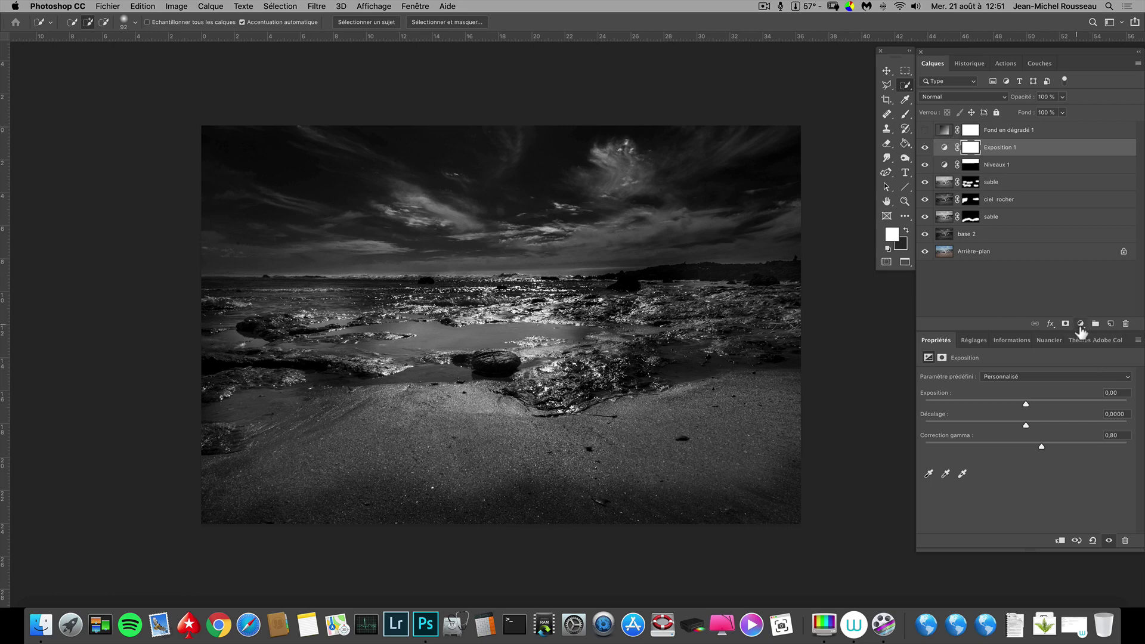
- Look through the available fill and adjustment layer types, and show the Fond en dégradé 1 layer
{"action": "left_click", "coordinate": [1081, 325]}
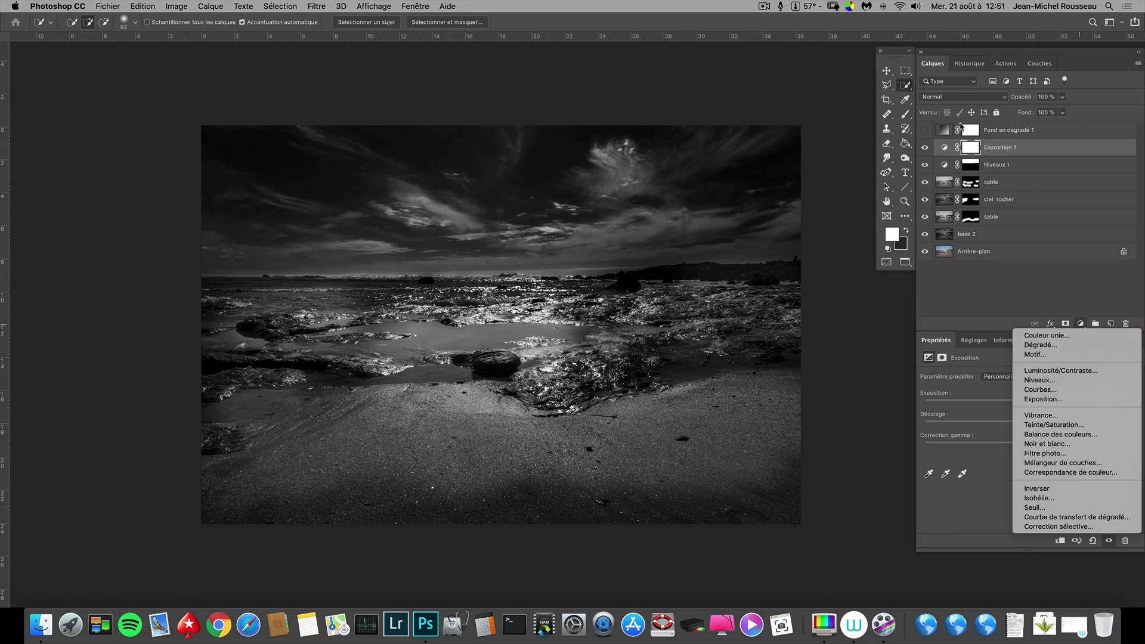
{"action": "left_click", "coordinate": [947, 136]}
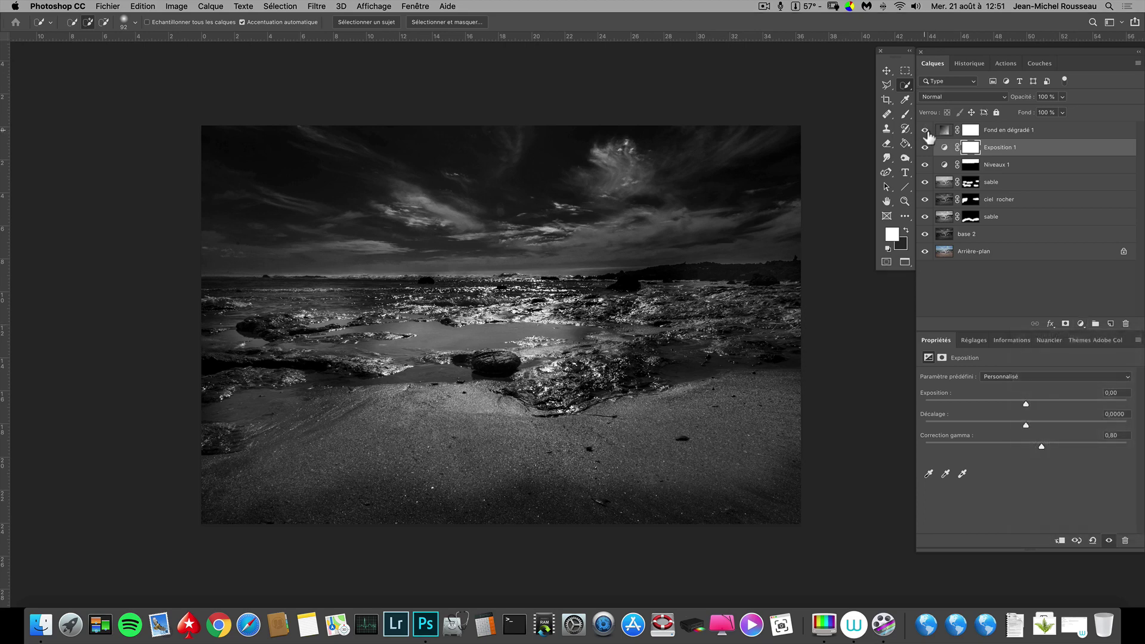
{"action": "left_click", "coordinate": [925, 131]}
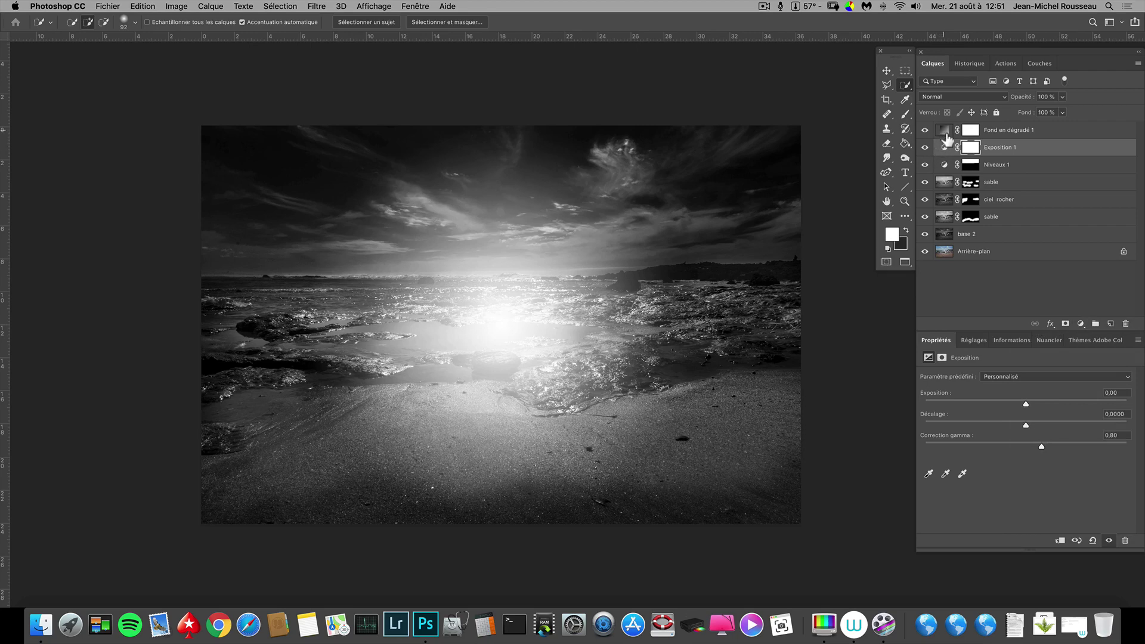
- Keep the Fond en dégradé 1 gradient Radial, scale it to 40 %, and move its glow just above the horizon left of the image's centre
{"action": "double_click", "coordinate": [950, 132]}
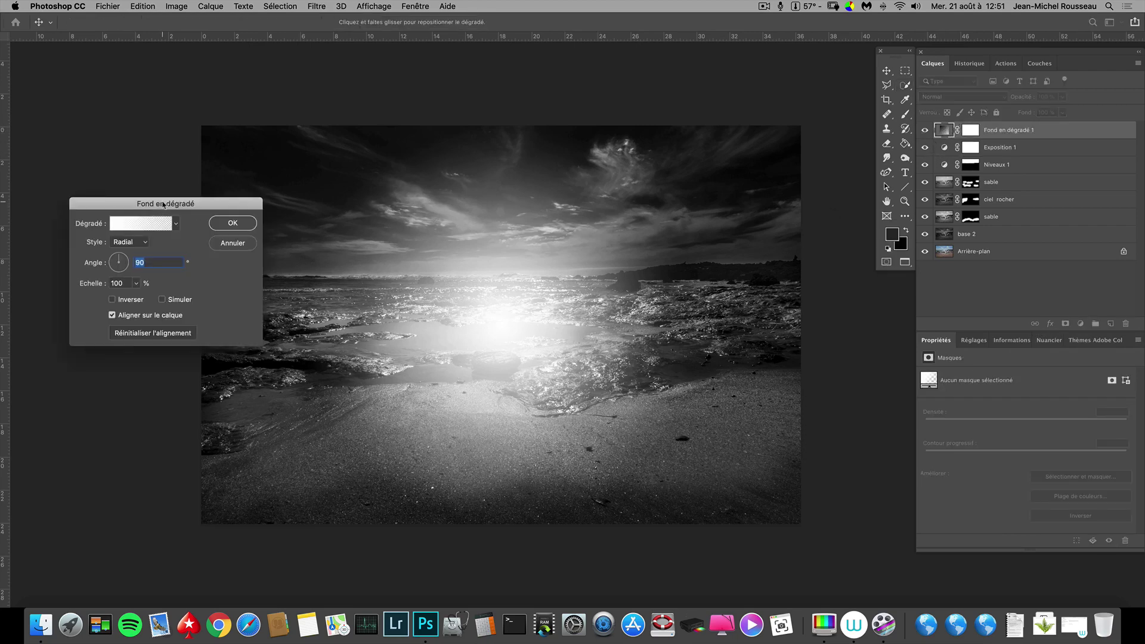
{"action": "left_click_drag", "start_coordinate": [162, 205], "coordinate": [205, 127]}
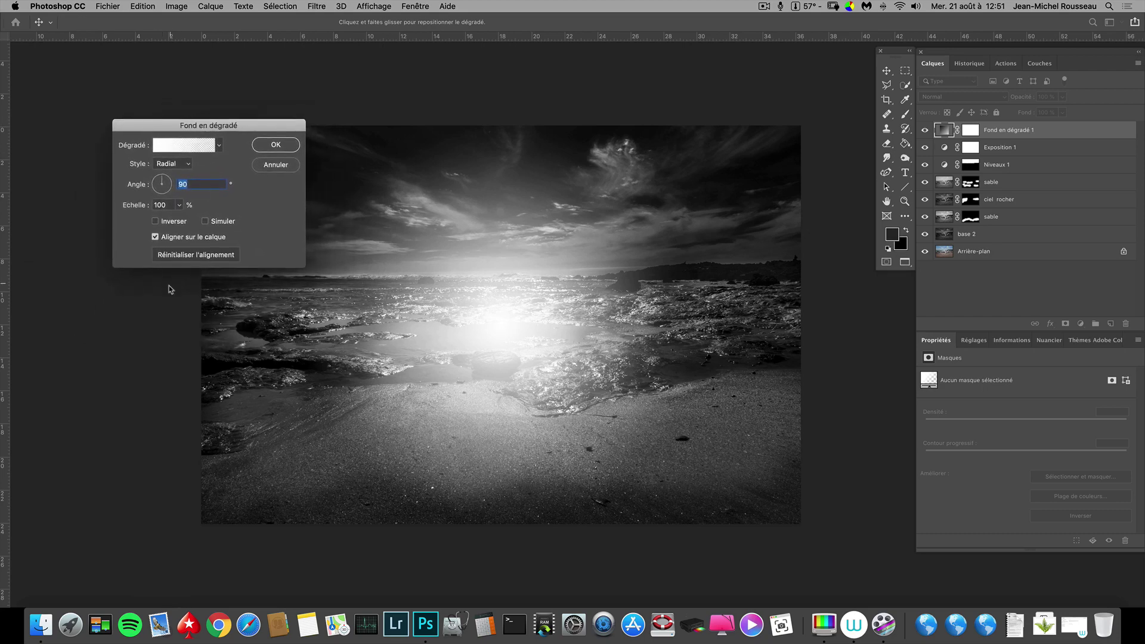
{"action": "left_click", "coordinate": [178, 167]}
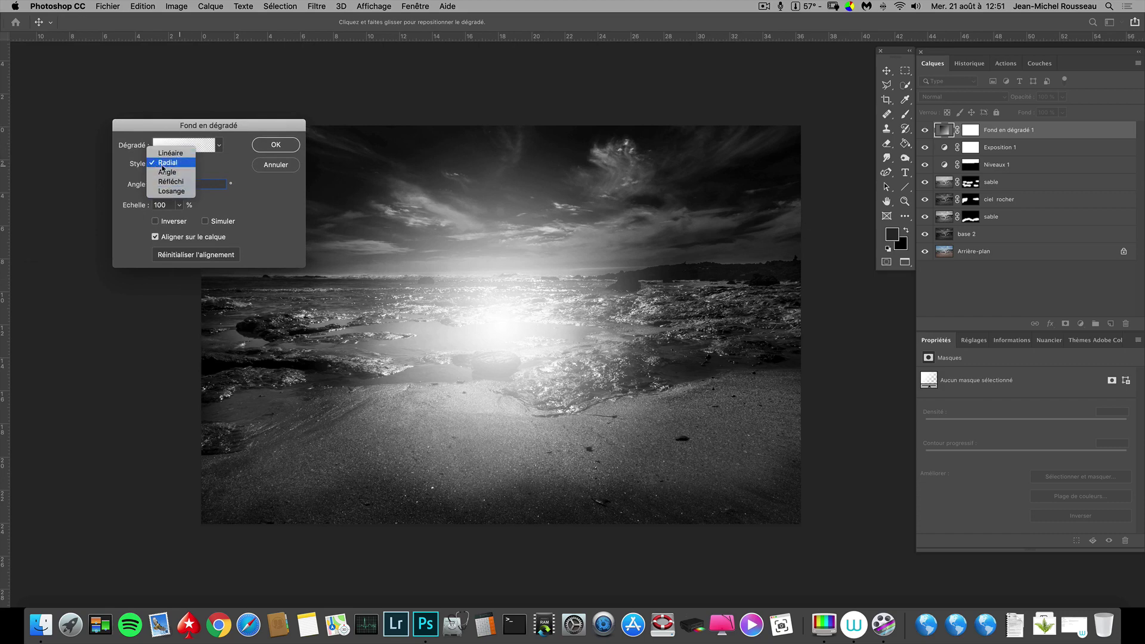
{"action": "left_click", "coordinate": [172, 165]}
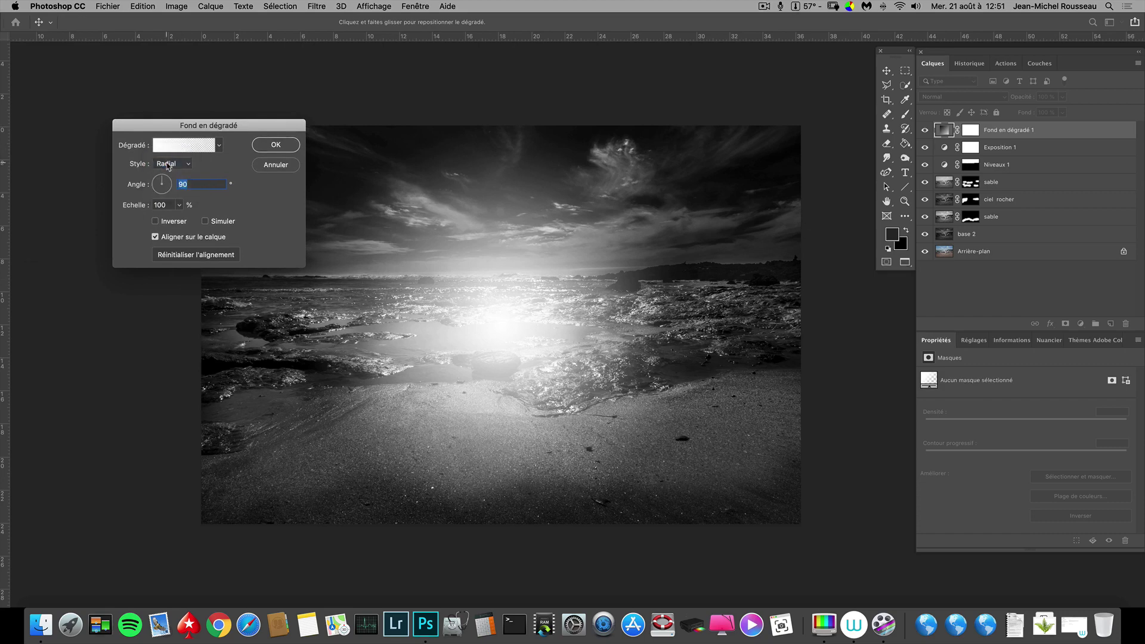
{"action": "left_click", "coordinate": [187, 166]}
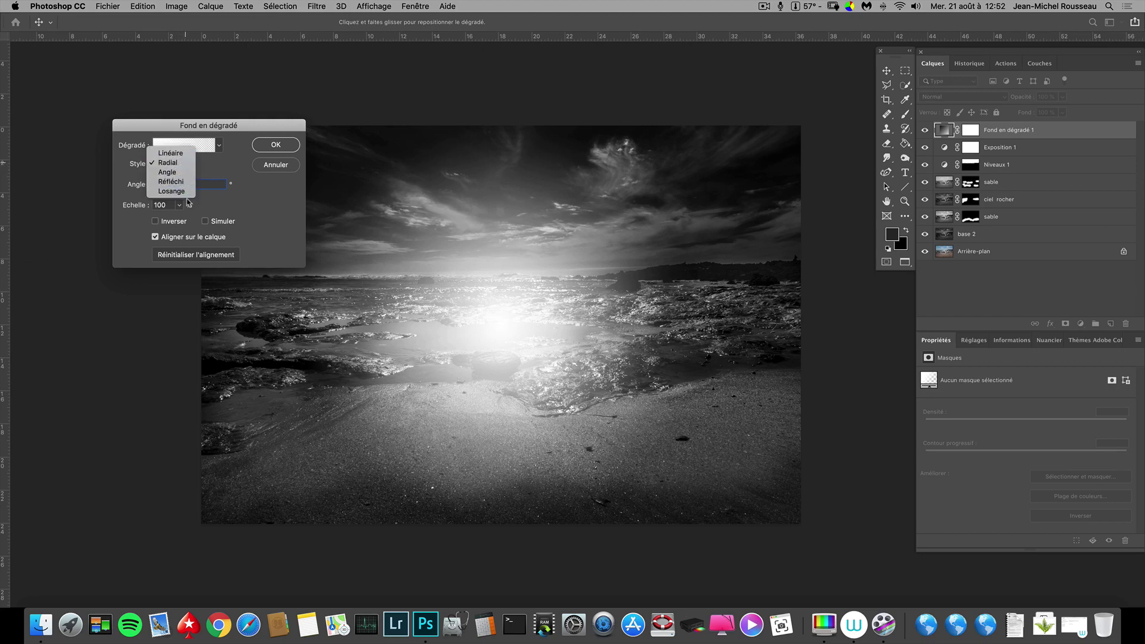
{"action": "left_click", "coordinate": [185, 168]}
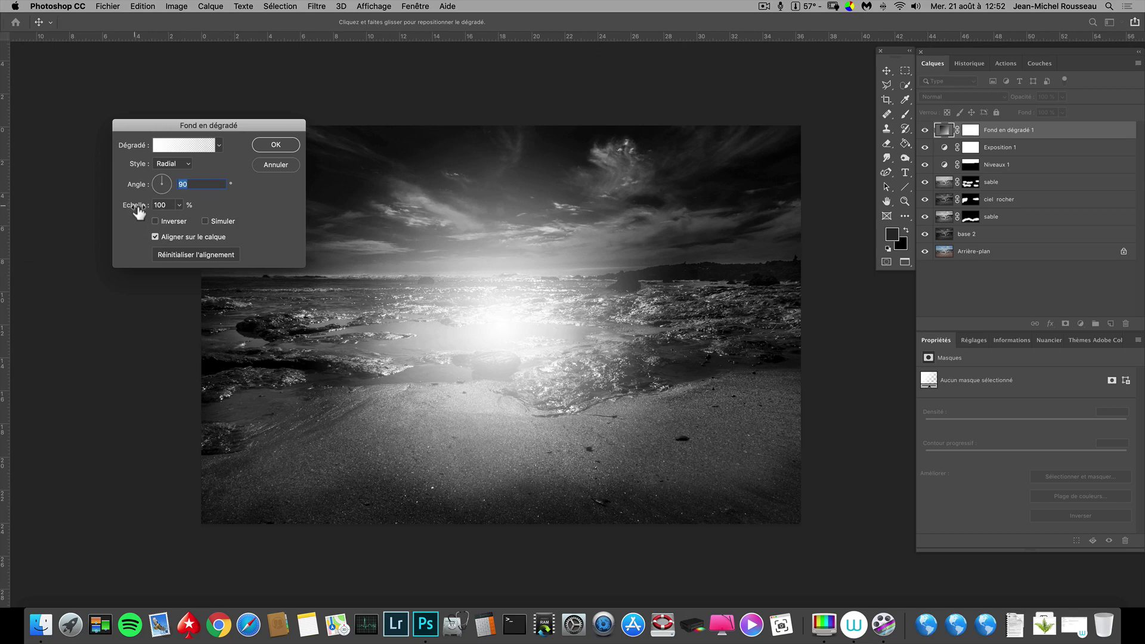
{"action": "left_click_drag", "start_coordinate": [133, 207], "coordinate": [129, 191]}
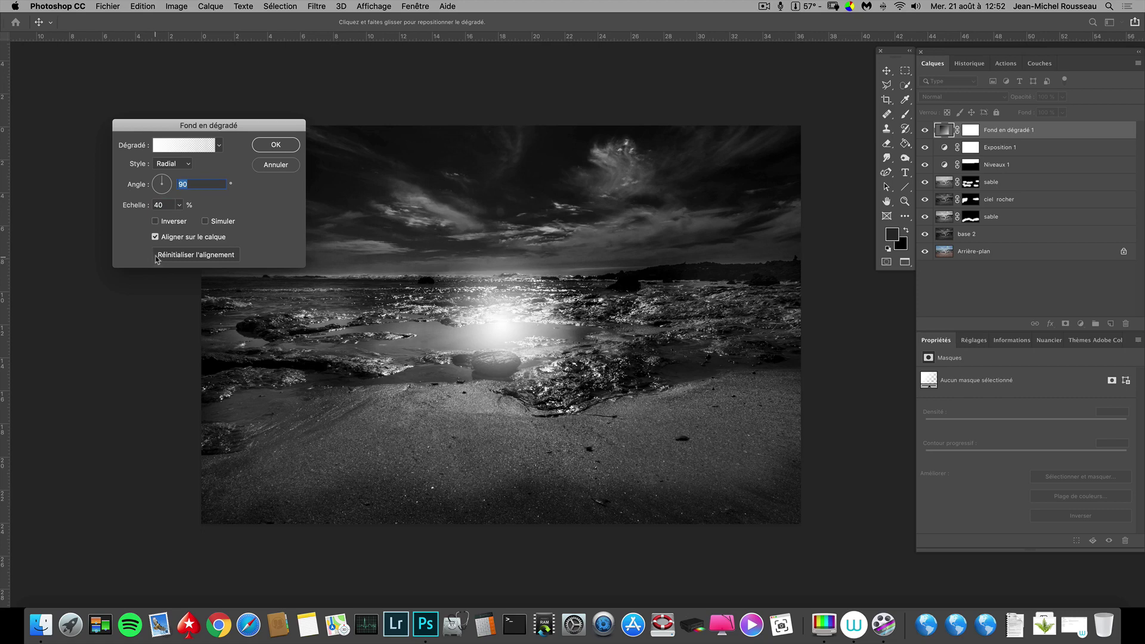
{"action": "left_click_drag", "start_coordinate": [510, 331], "coordinate": [425, 272]}
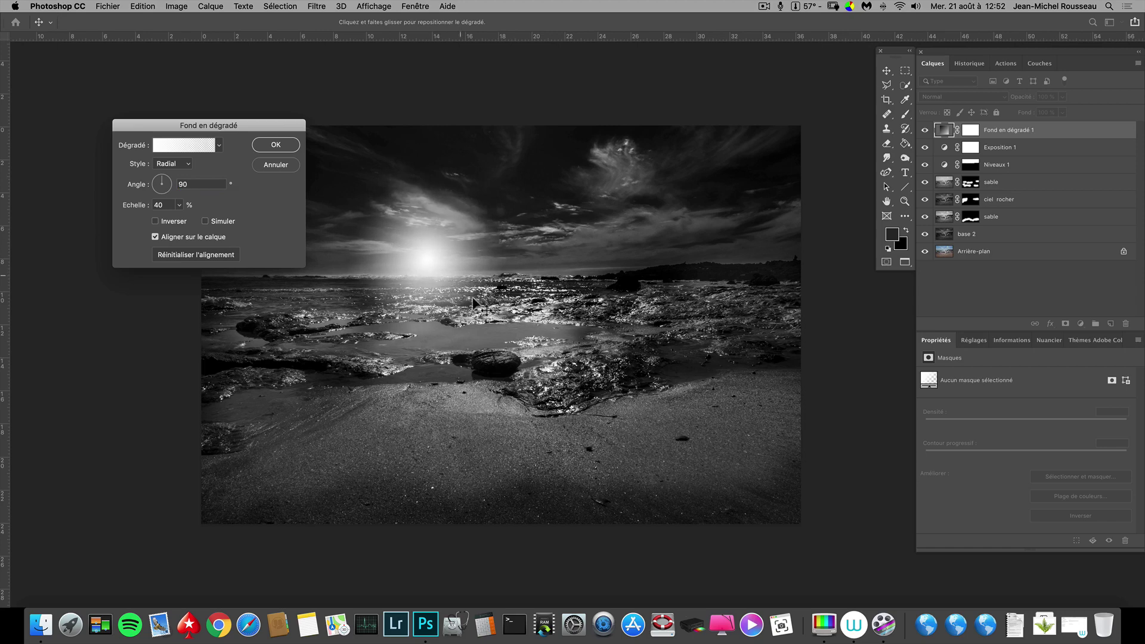
{"action": "left_click", "coordinate": [276, 145]}
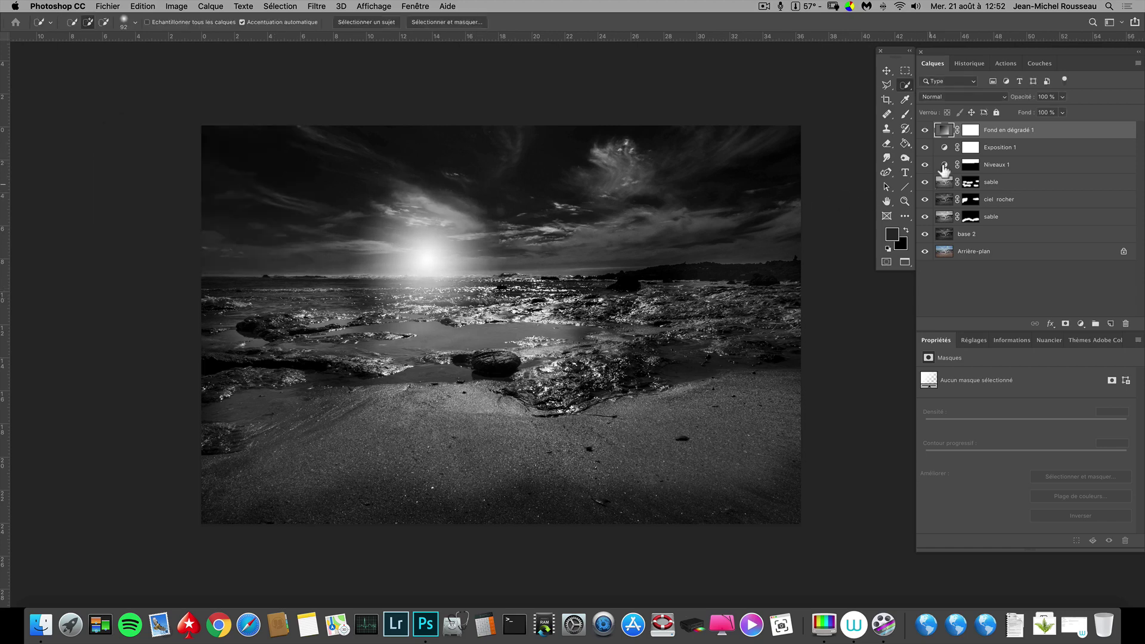
- Blend the Fond en dégradé 1 layer with Densité couleur - and move its glow onto the horizon, just left of the small rock
{"action": "left_click", "coordinate": [975, 98]}
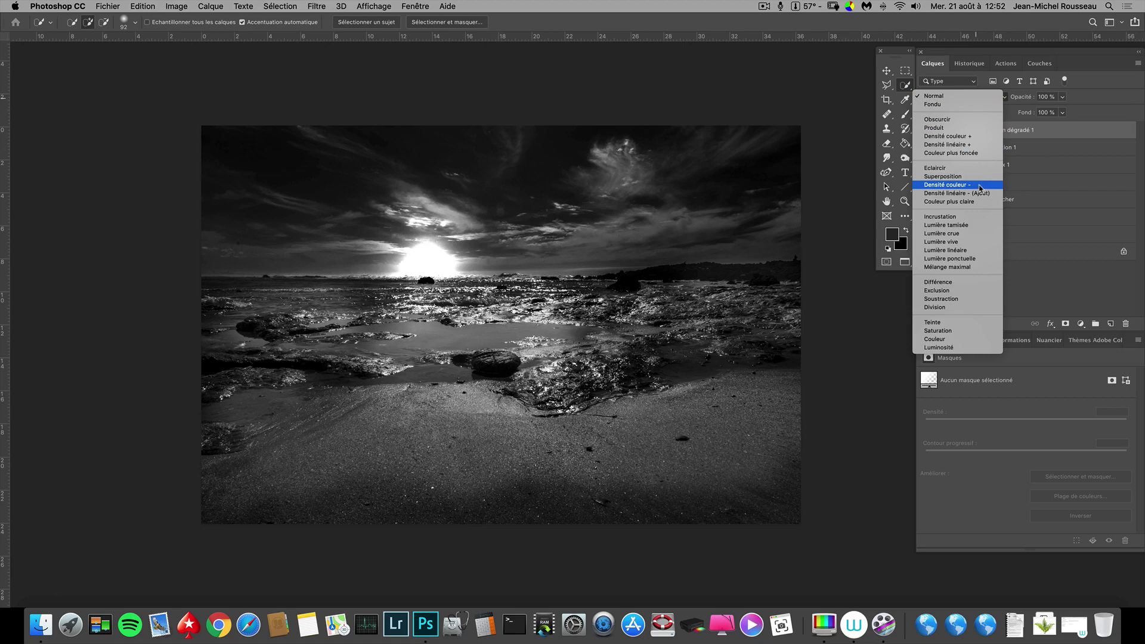
{"action": "left_click", "coordinate": [983, 188]}
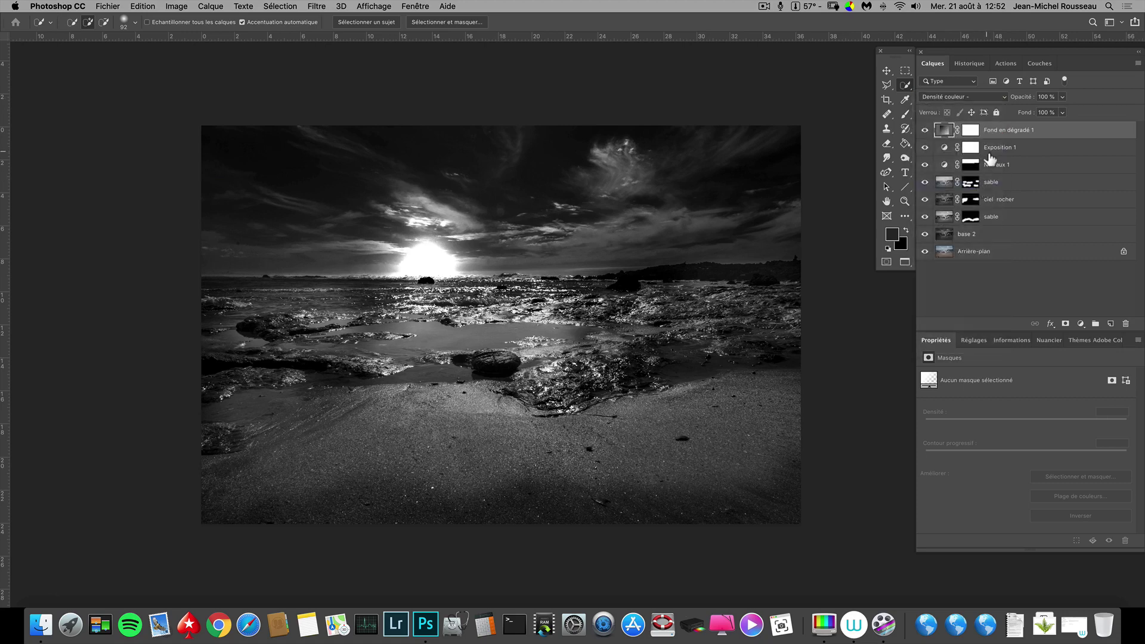
{"action": "double_click", "coordinate": [946, 132]}
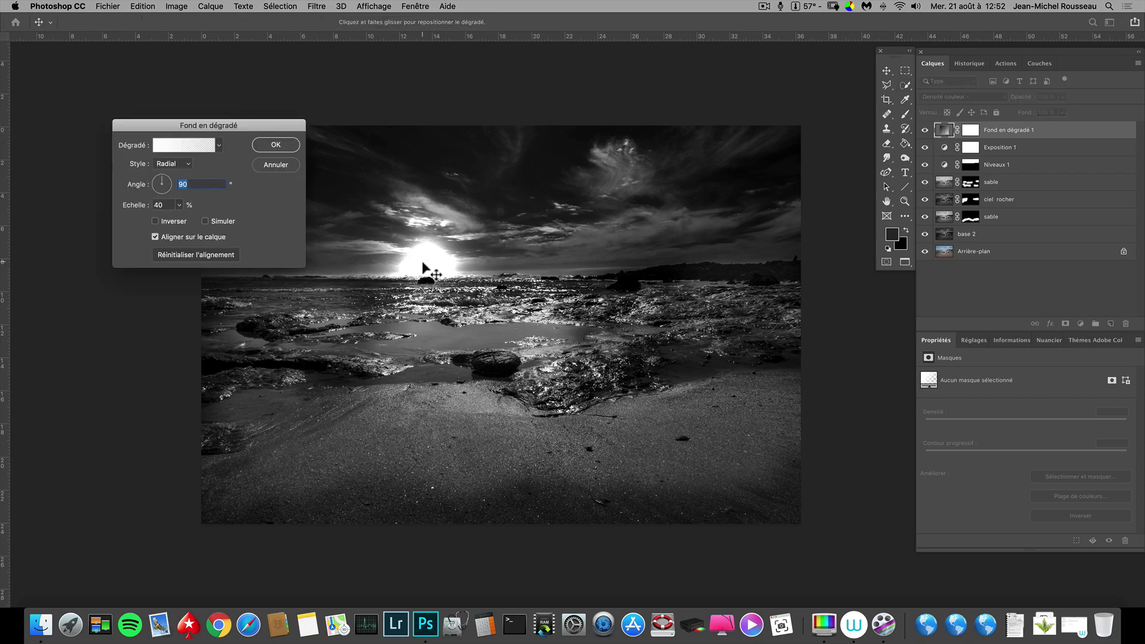
{"action": "left_click_drag", "start_coordinate": [422, 269], "coordinate": [373, 278]}
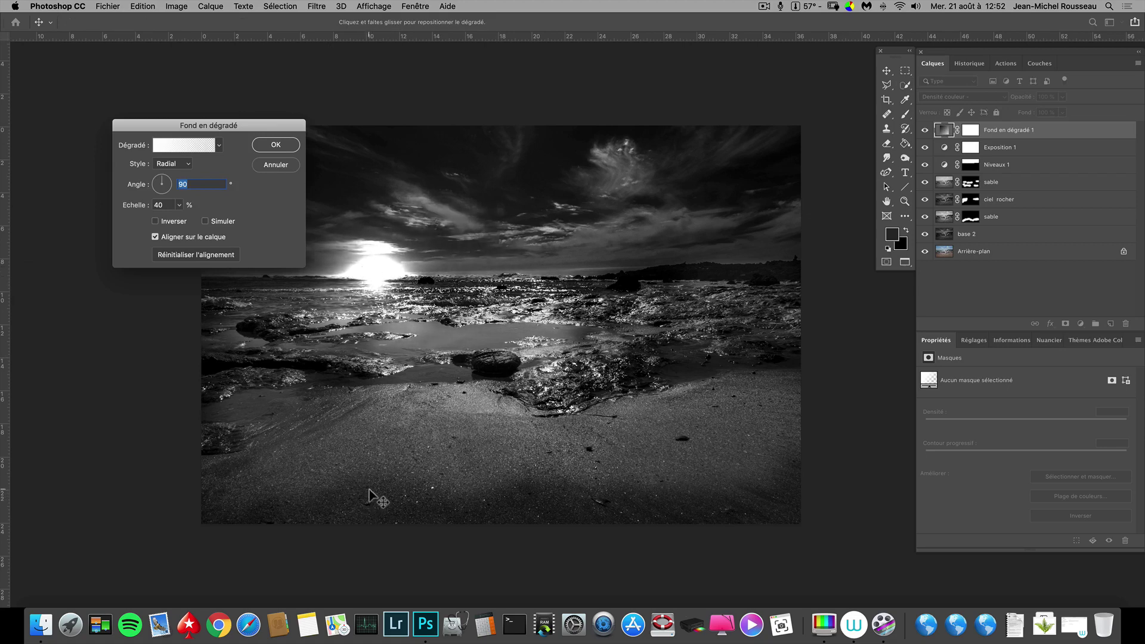
{"action": "left_click_drag", "start_coordinate": [372, 264], "coordinate": [369, 269]}
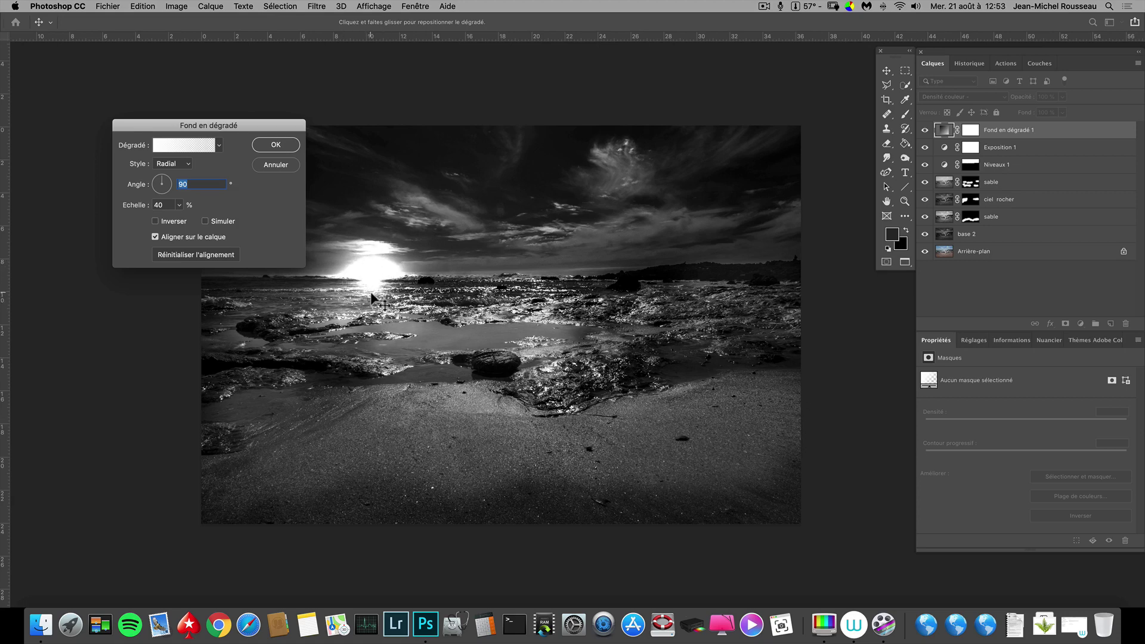
{"action": "left_click_drag", "start_coordinate": [371, 271], "coordinate": [400, 268]}
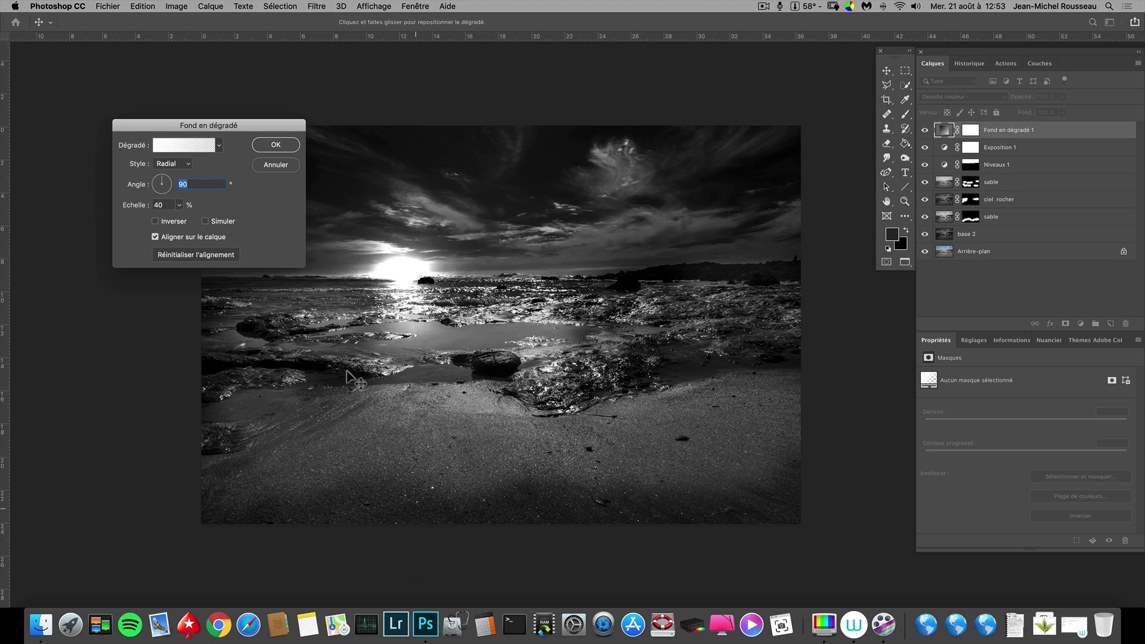
{"action": "left_click", "coordinate": [277, 146]}
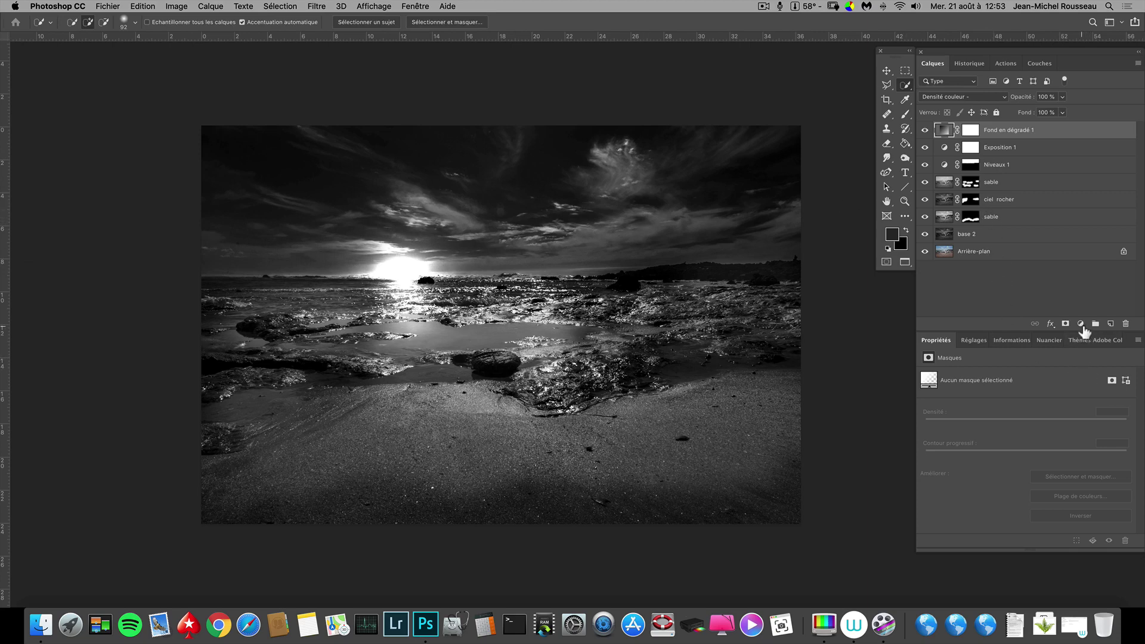
{"action": "left_click", "coordinate": [1080, 324]}
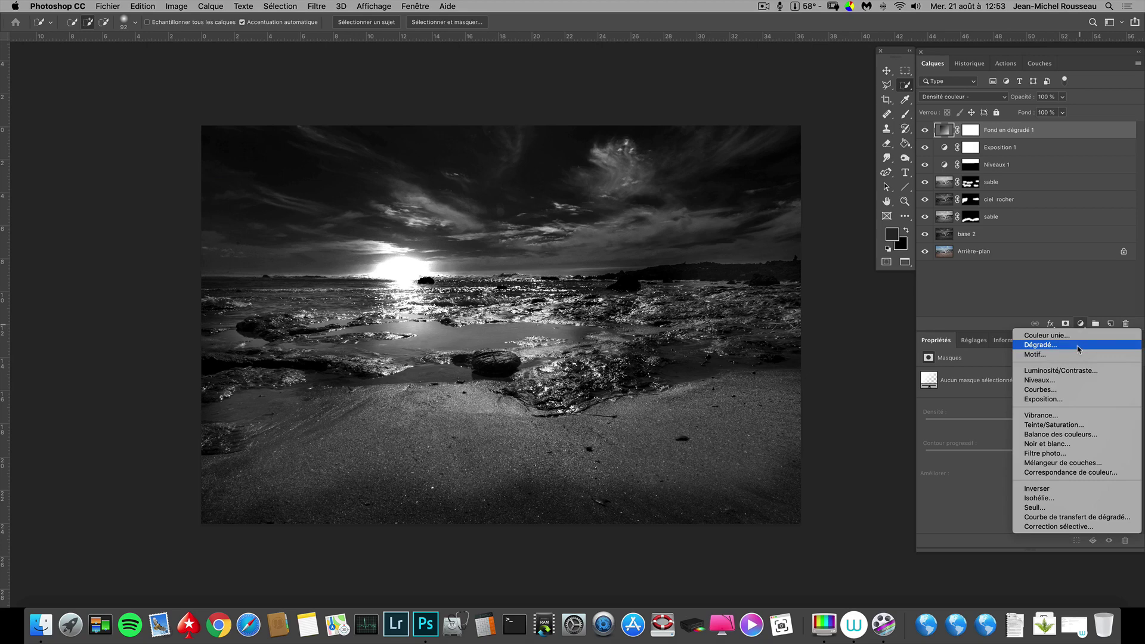
{"action": "left_click", "coordinate": [1078, 346]}
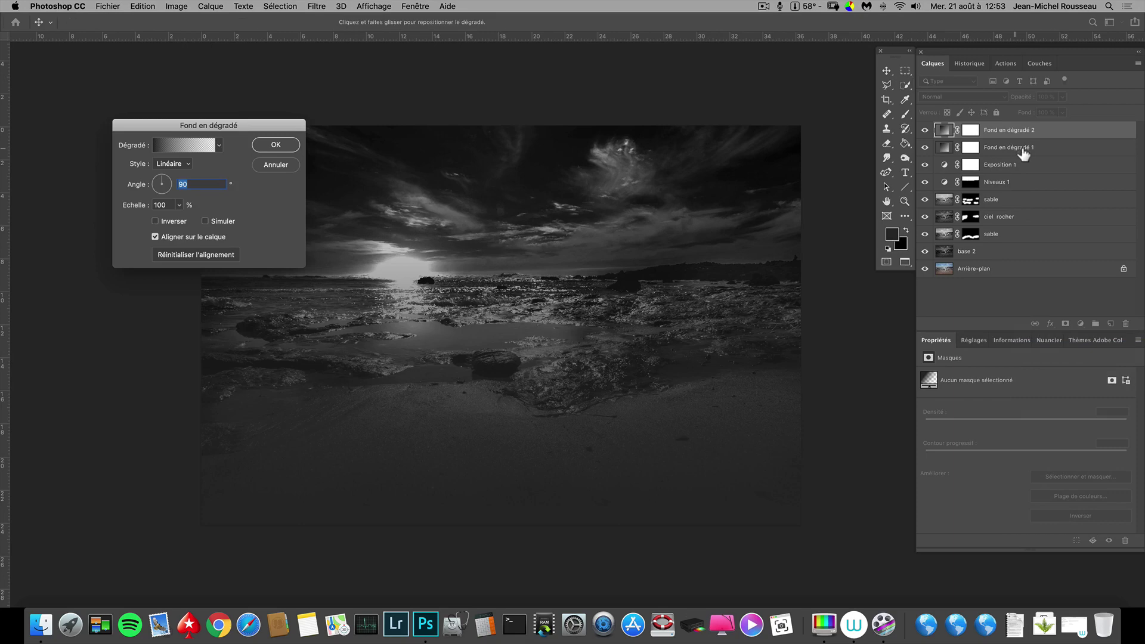
{"action": "left_click", "coordinate": [276, 165]}
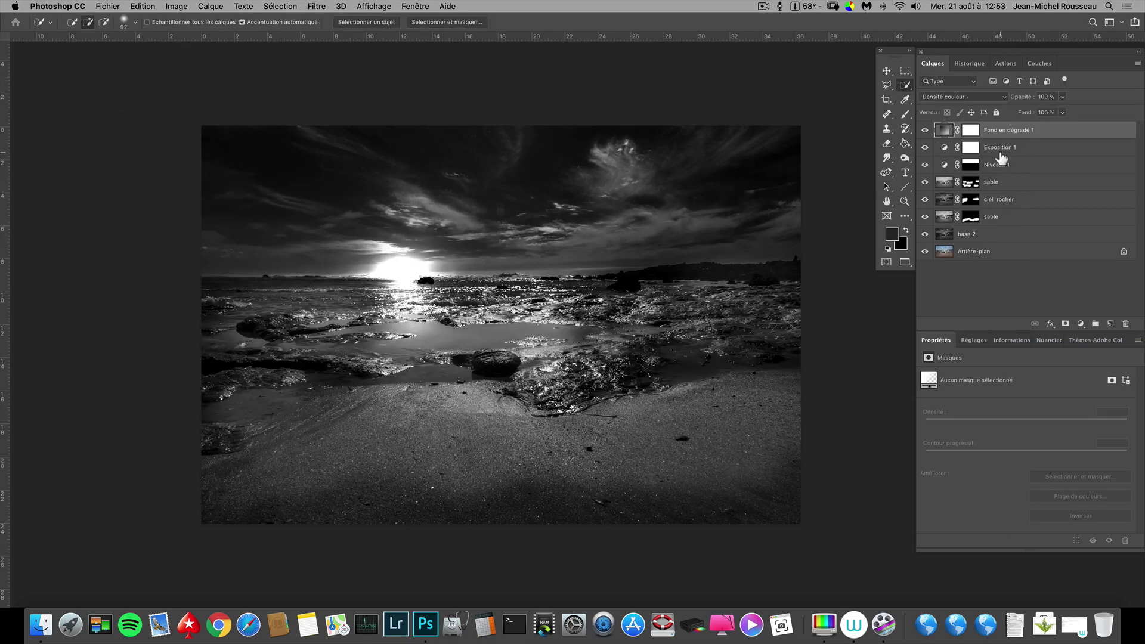
- Rename the Fond en dégradé 1 layer as soleil
{"action": "double_click", "coordinate": [1005, 130]}
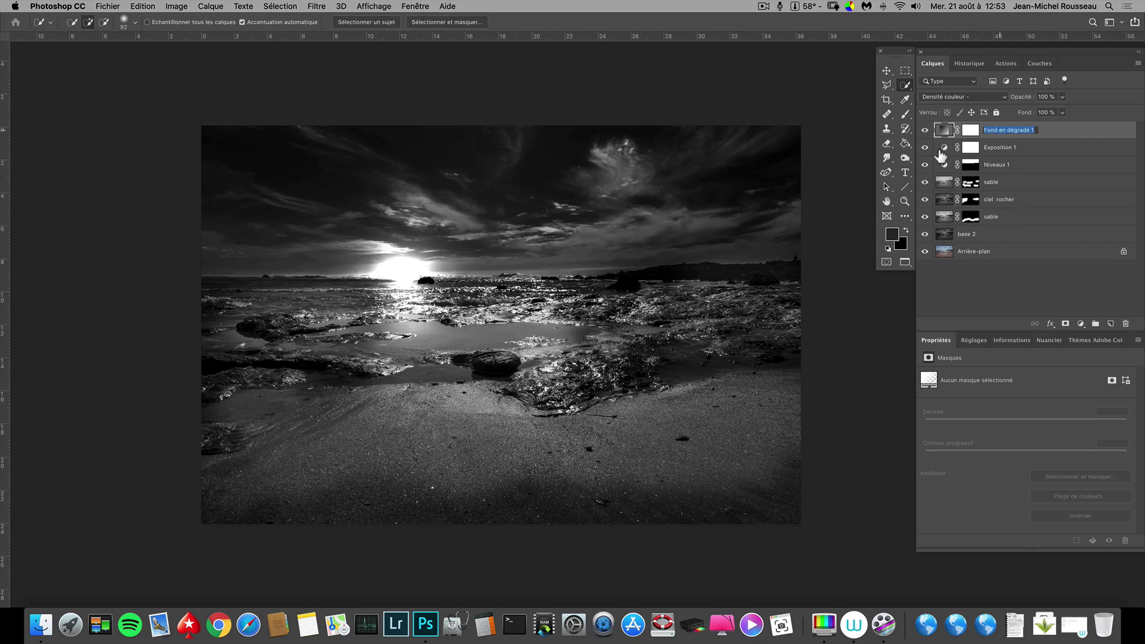
{"action": "type", "text": "soleil"}
{"action": "key", "text": "Return"}
- Add a gradient fill layer above soleil, with a gradient from white (ffffff) to transparent
{"action": "left_click", "coordinate": [1082, 325]}
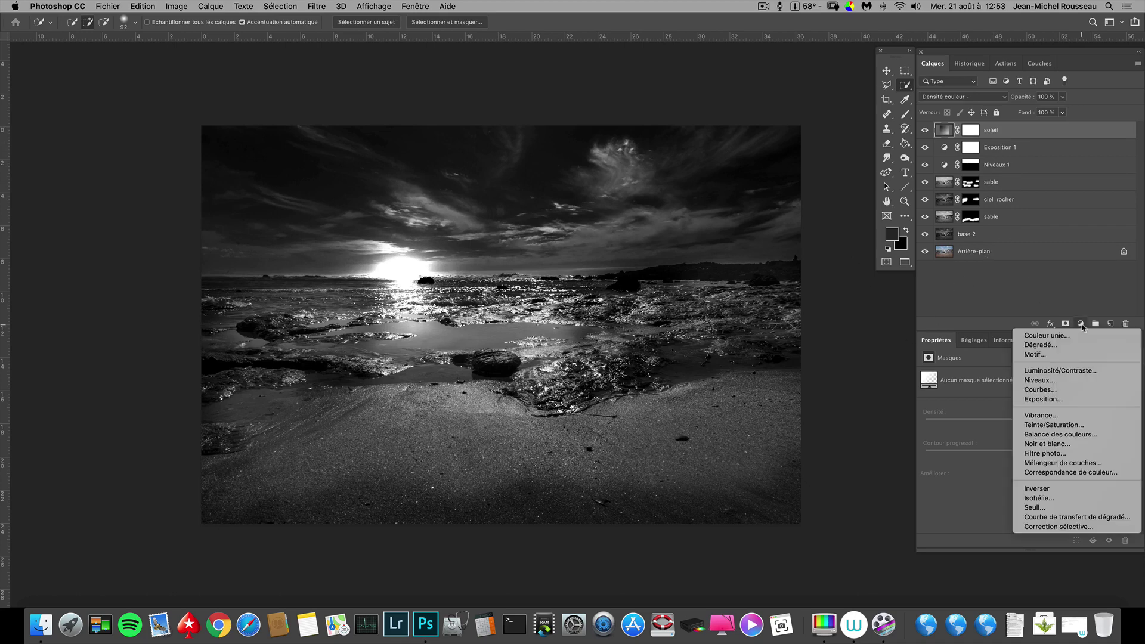
{"action": "left_click", "coordinate": [1079, 346]}
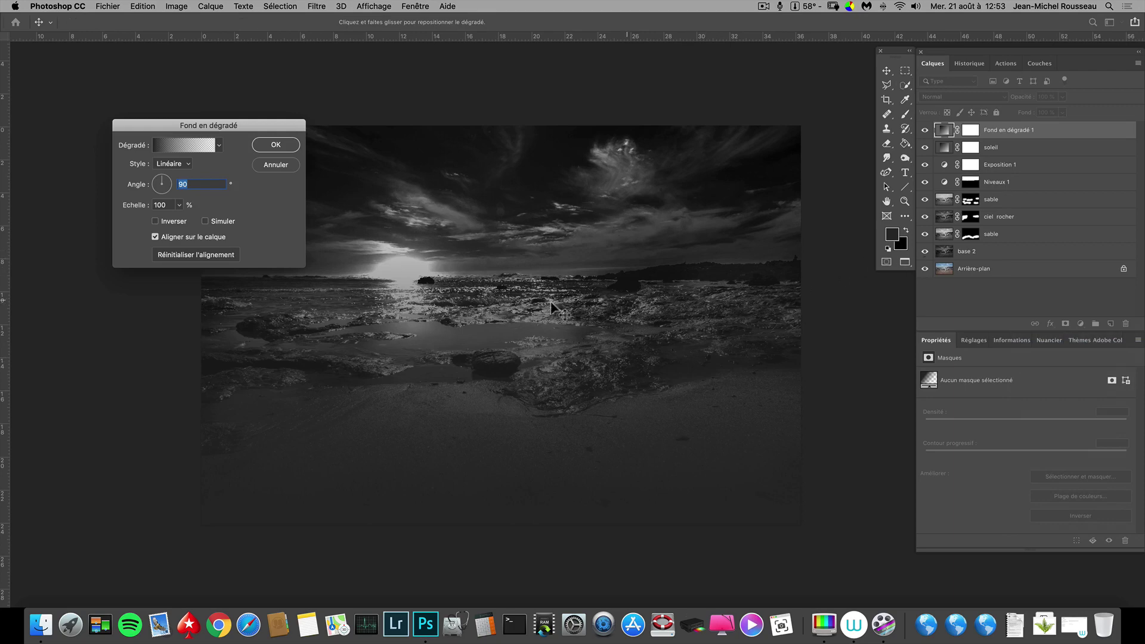
{"action": "left_click", "coordinate": [178, 150]}
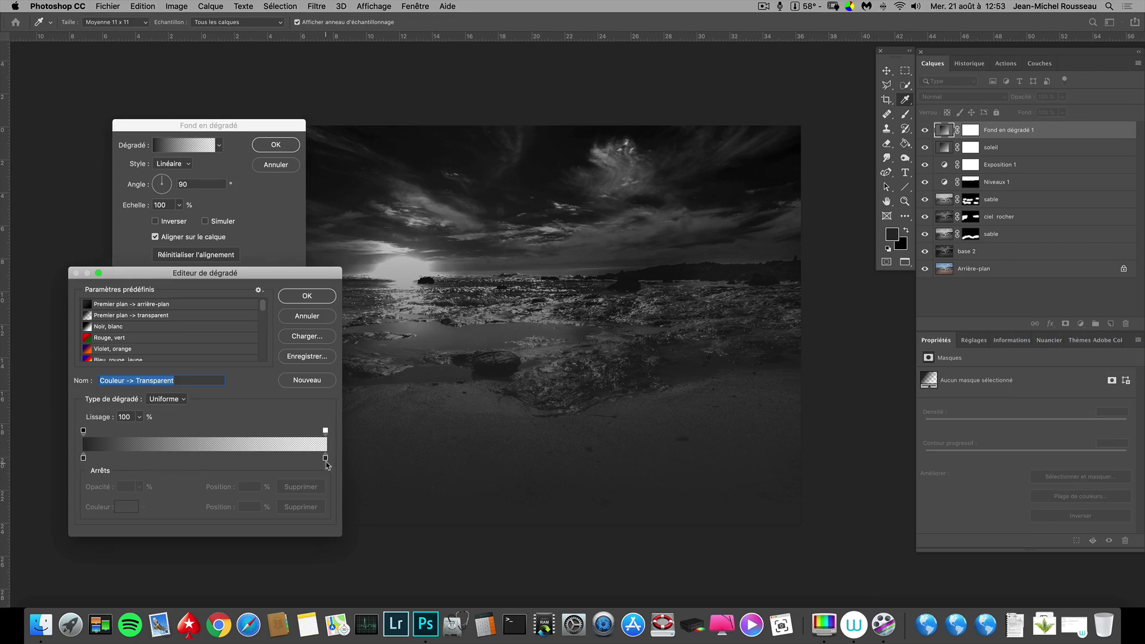
{"action": "left_click_drag", "start_coordinate": [325, 458], "coordinate": [248, 522]}
{"action": "left_click", "coordinate": [83, 459]}
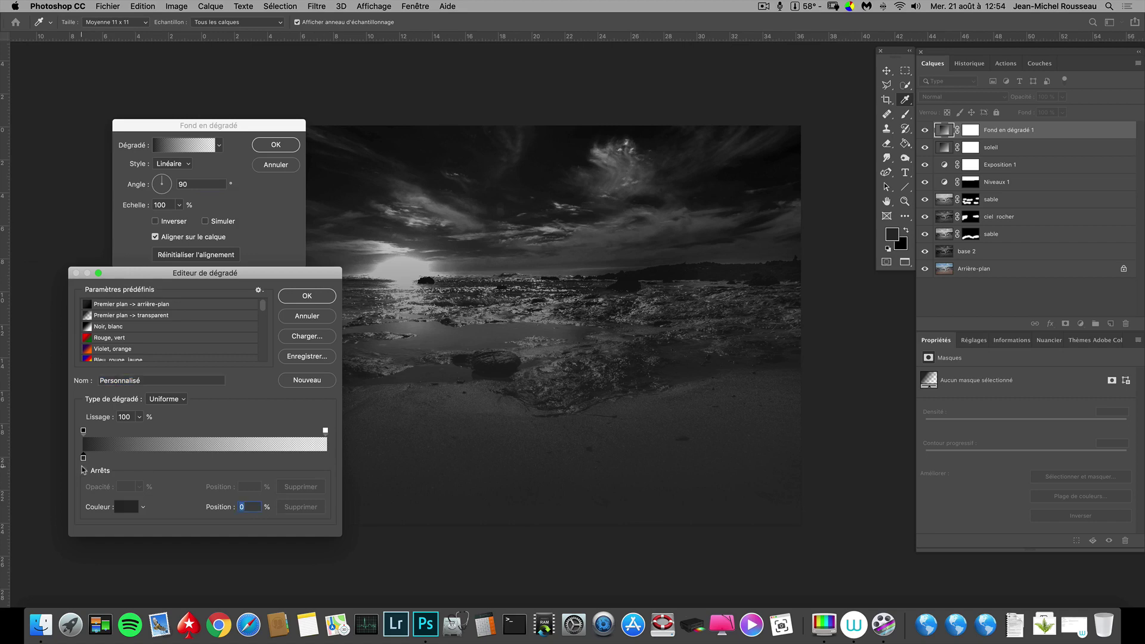
{"action": "left_click", "coordinate": [124, 510]}
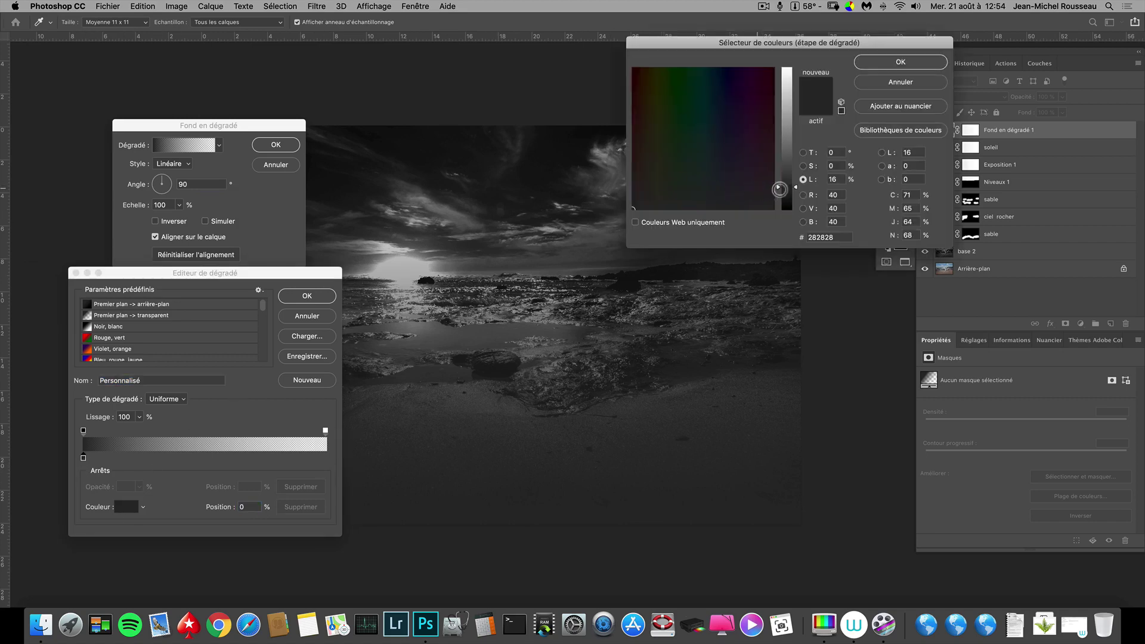
{"action": "left_click_drag", "start_coordinate": [777, 190], "coordinate": [768, 50]}
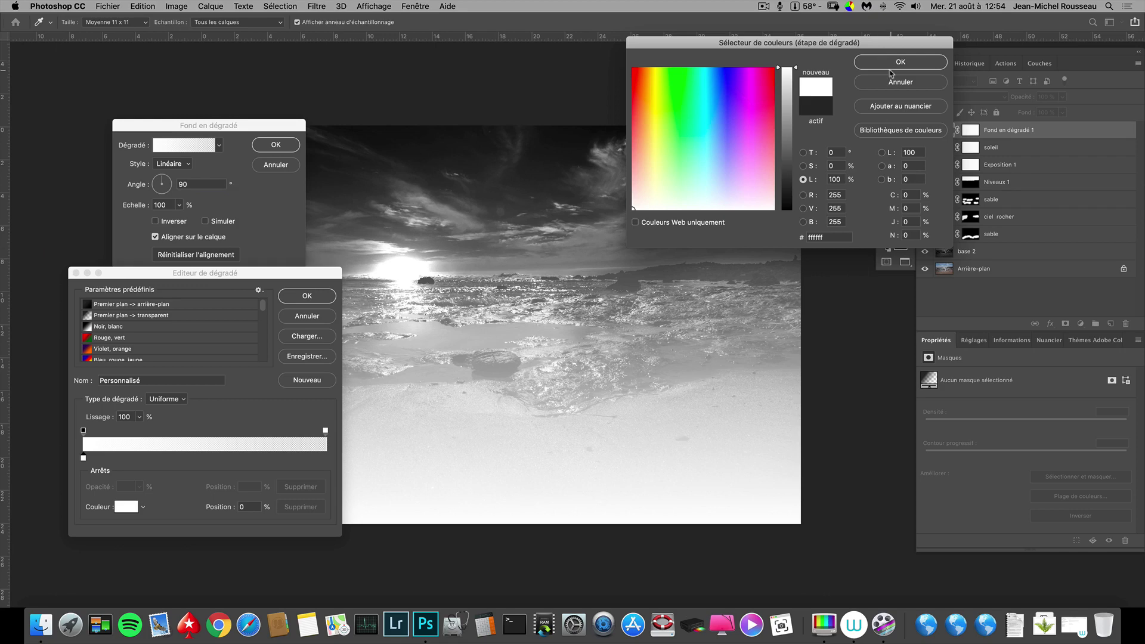
{"action": "left_click", "coordinate": [892, 67]}
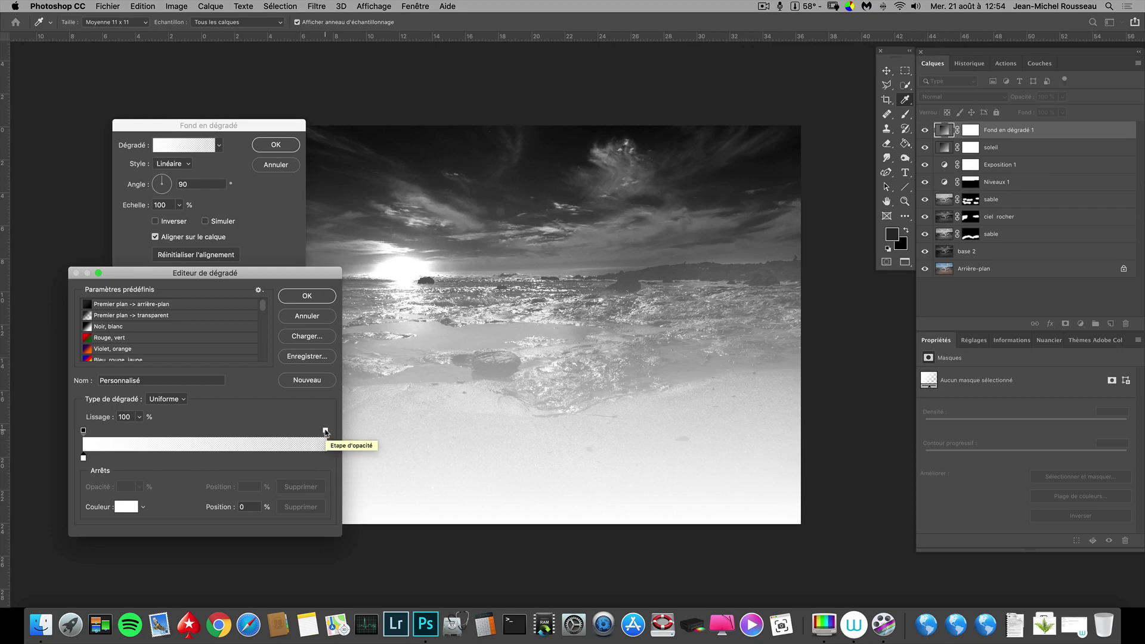
{"action": "left_click", "coordinate": [325, 432]}
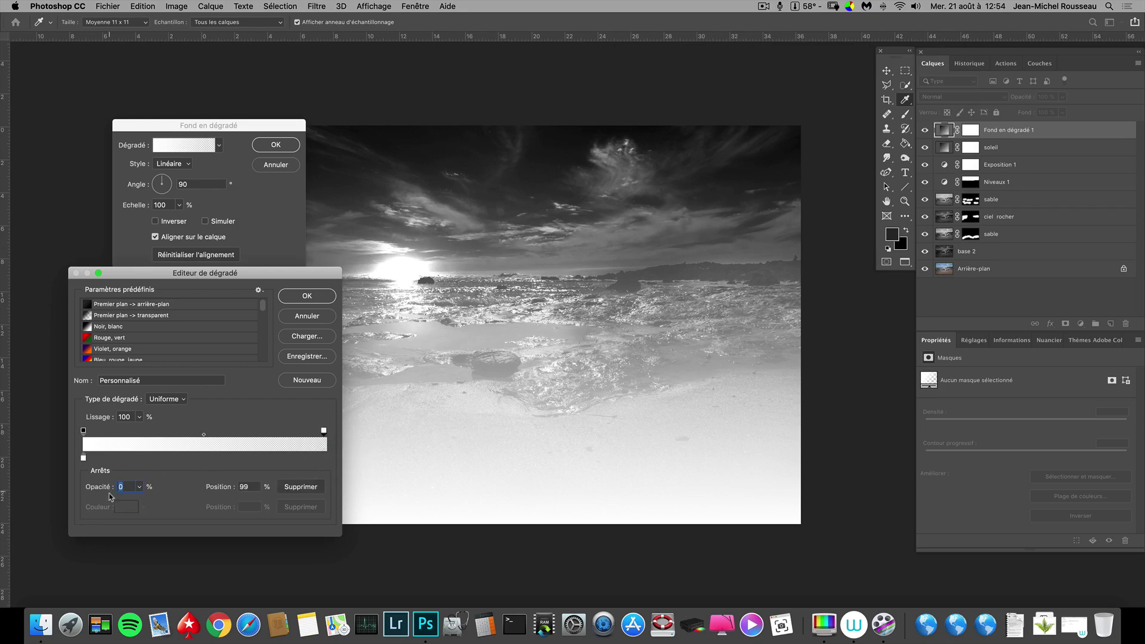
{"action": "left_click", "coordinate": [82, 430]}
{"action": "left_click", "coordinate": [297, 297]}
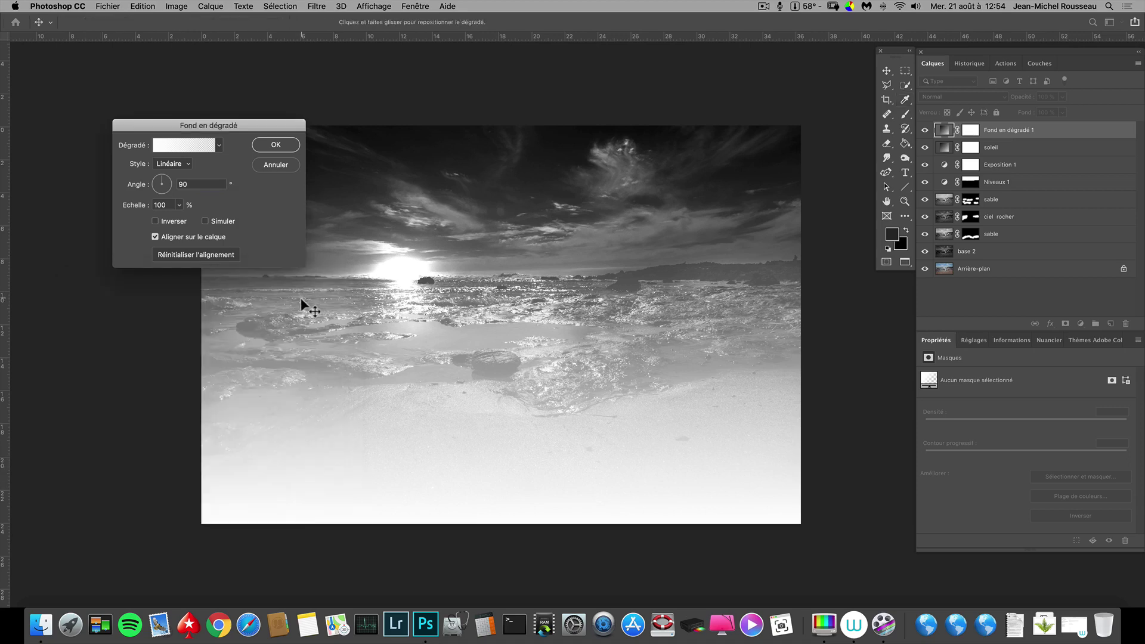
- Make the new gradient fill Radial and move its glow down onto the sand below the sun
{"action": "left_click", "coordinate": [186, 165]}
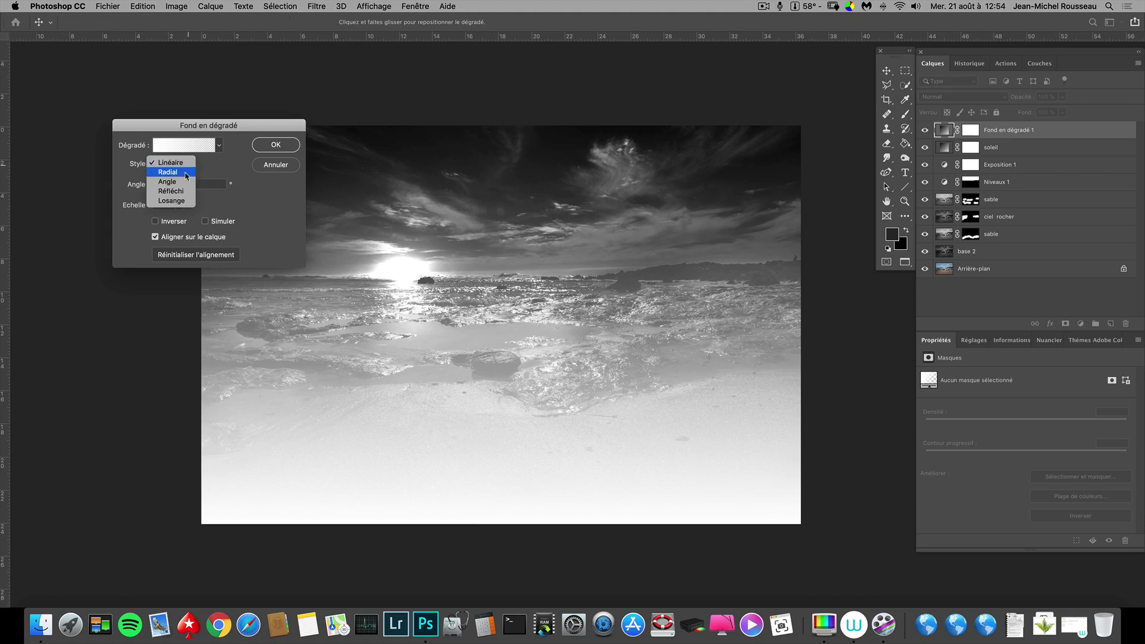
{"action": "left_click", "coordinate": [186, 173]}
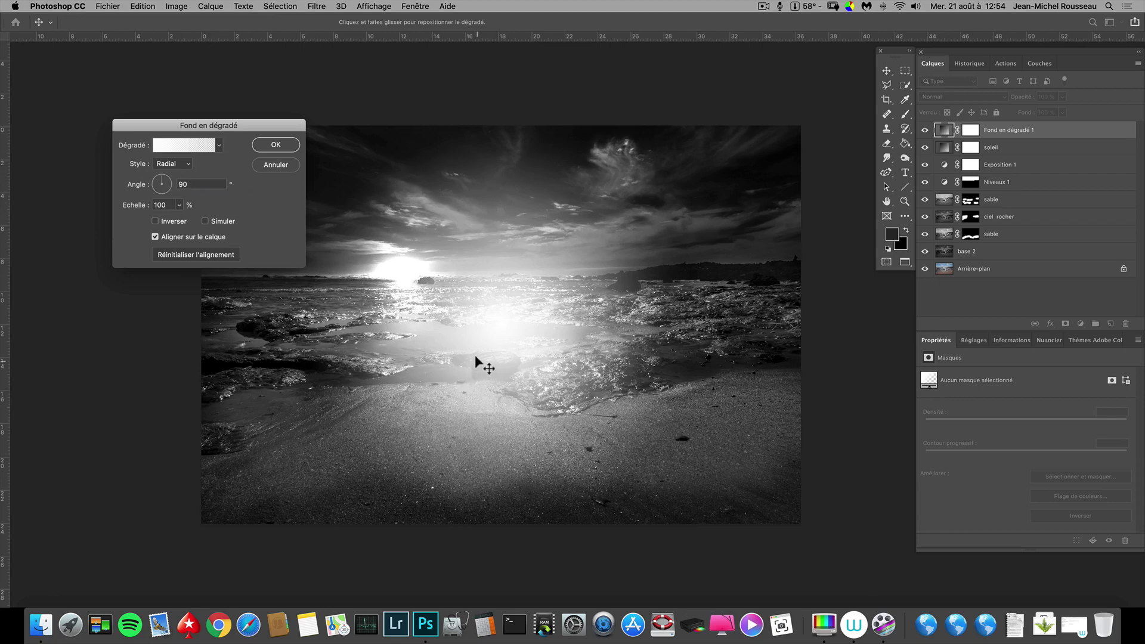
{"action": "left_click_drag", "start_coordinate": [479, 344], "coordinate": [428, 449]}
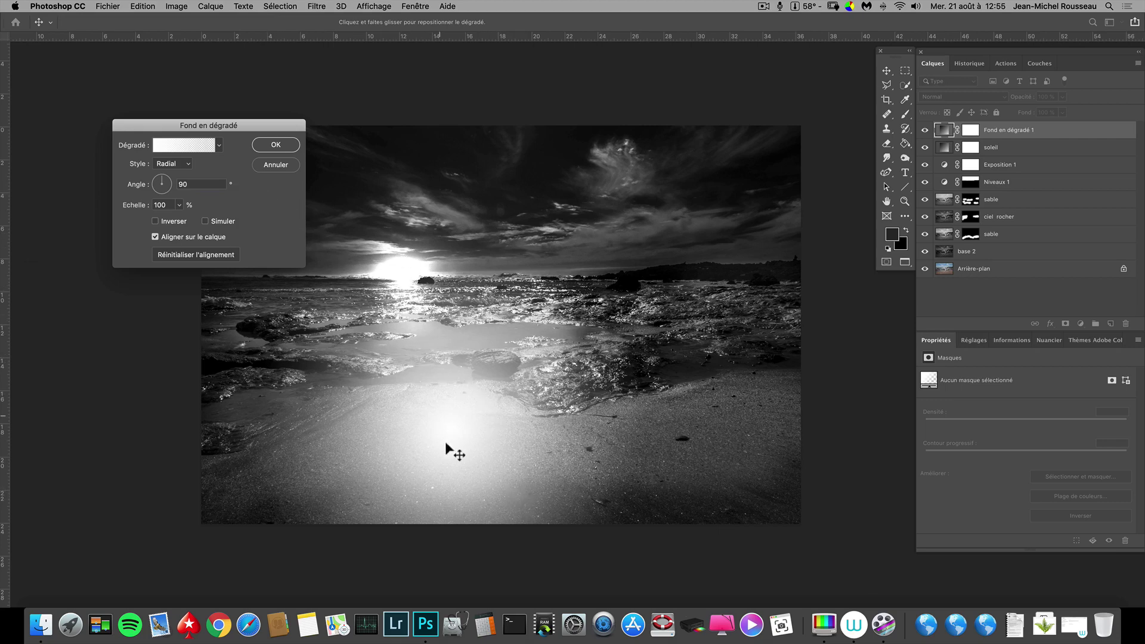
{"action": "left_click_drag", "start_coordinate": [450, 456], "coordinate": [435, 457]}
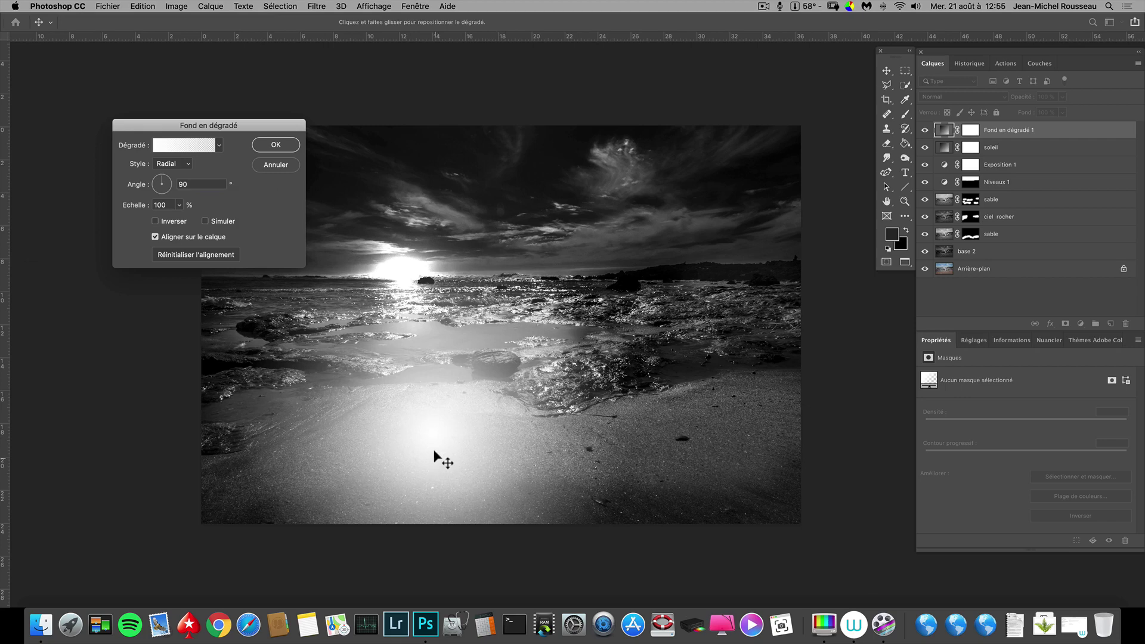
{"action": "left_click", "coordinate": [276, 146]}
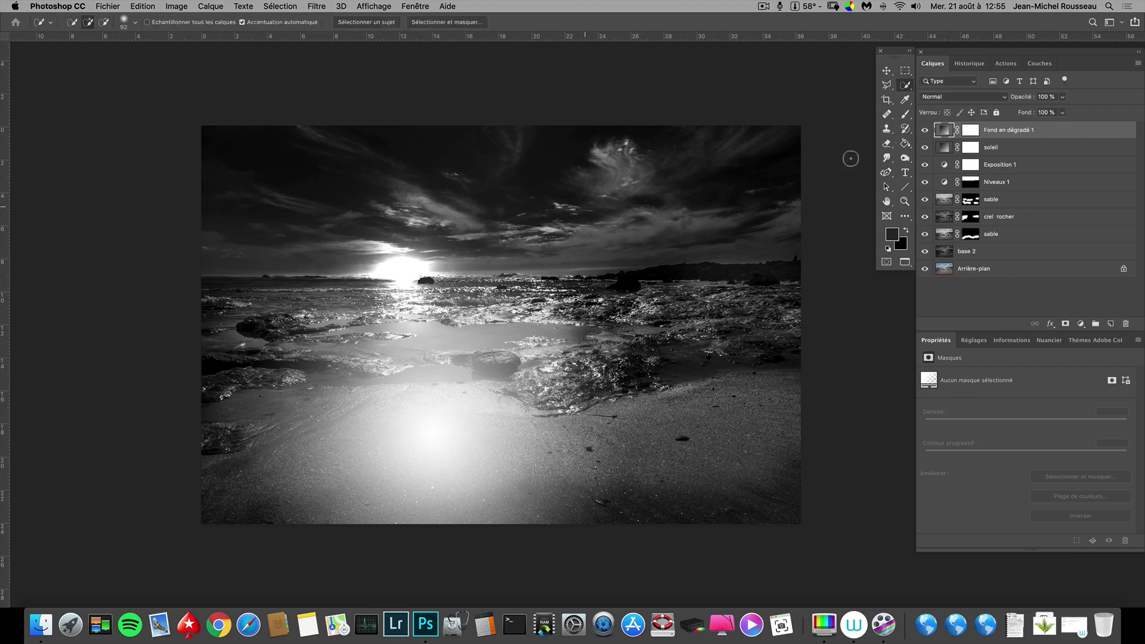
- Blend the sand's gradient layer with Lumière tamisée and compare the image with and without it
{"action": "left_click", "coordinate": [991, 97]}
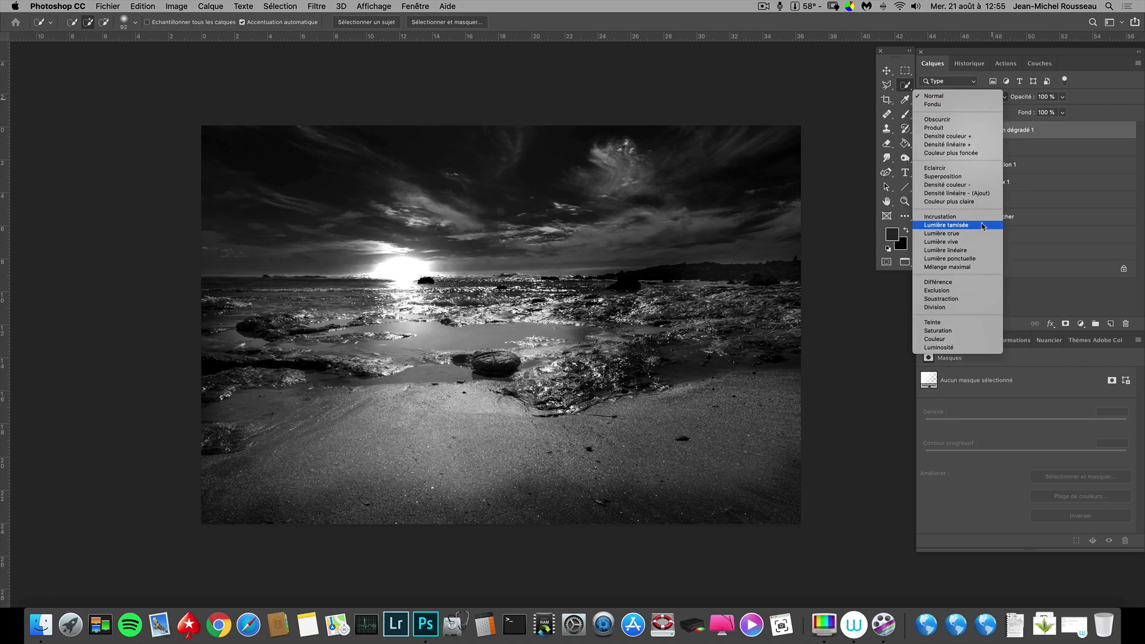
{"action": "left_click", "coordinate": [983, 226]}
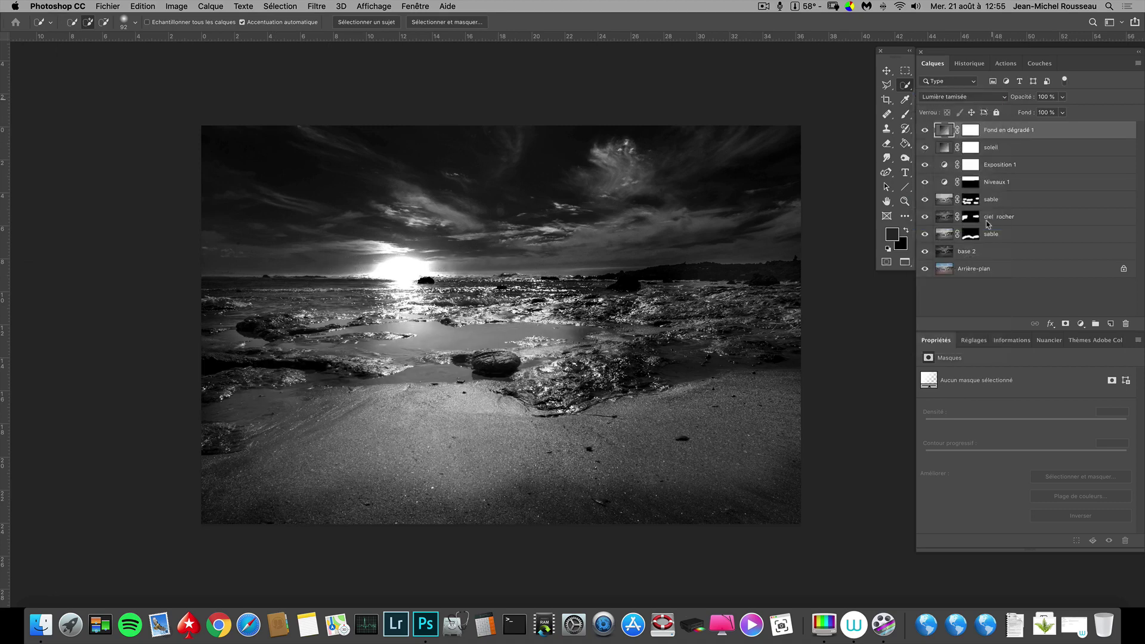
{"action": "left_click", "coordinate": [925, 131]}
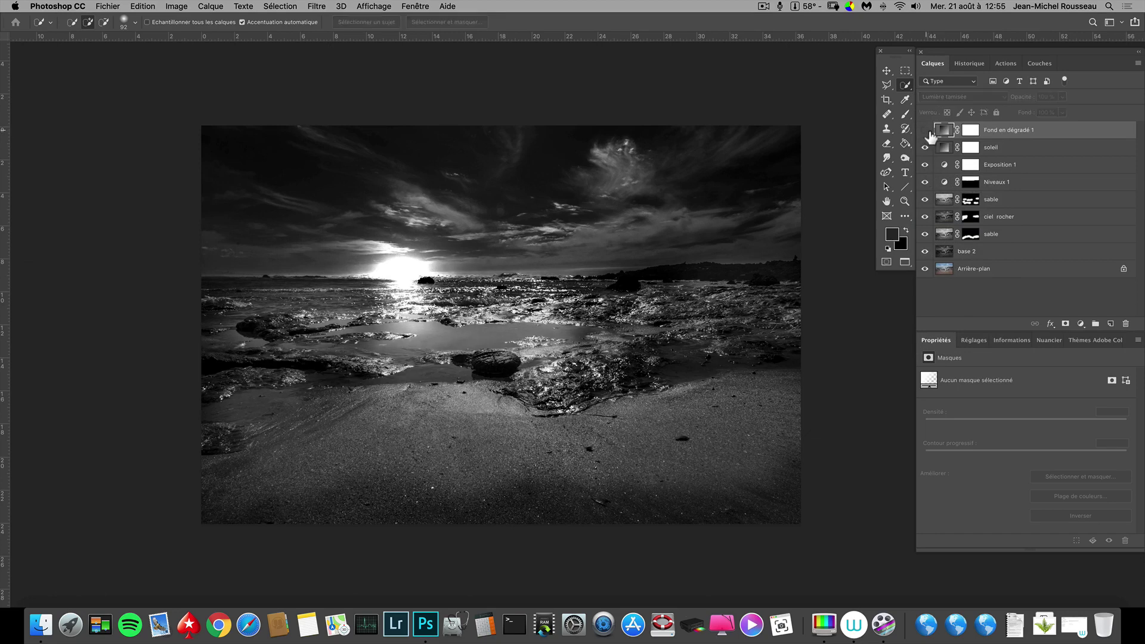
{"action": "left_click", "coordinate": [925, 131]}
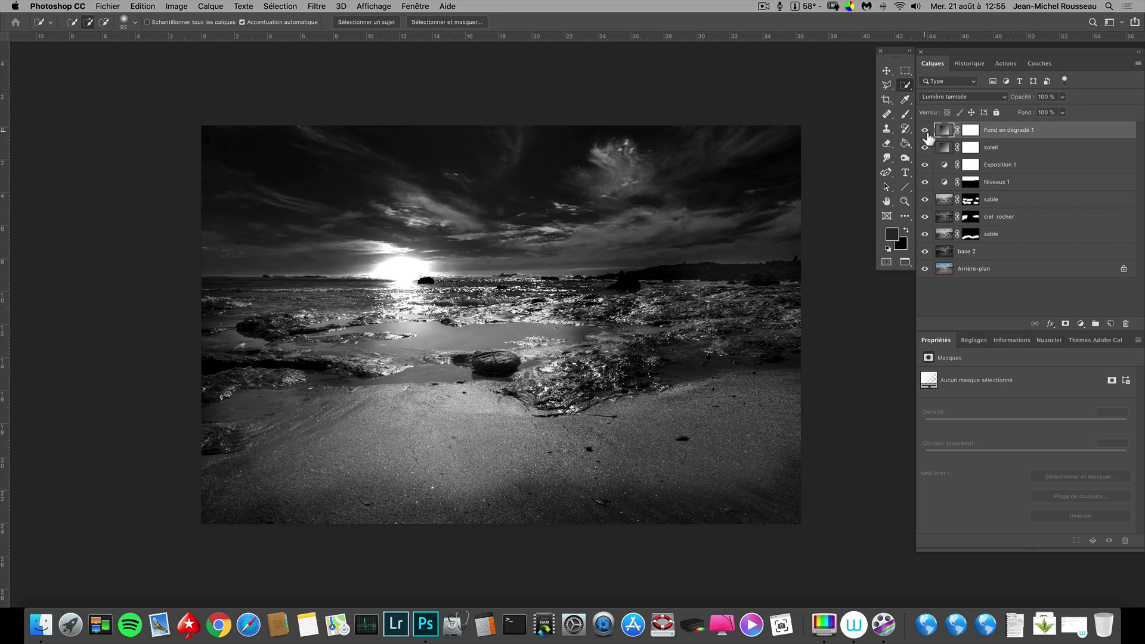
{"action": "left_click", "coordinate": [926, 133]}
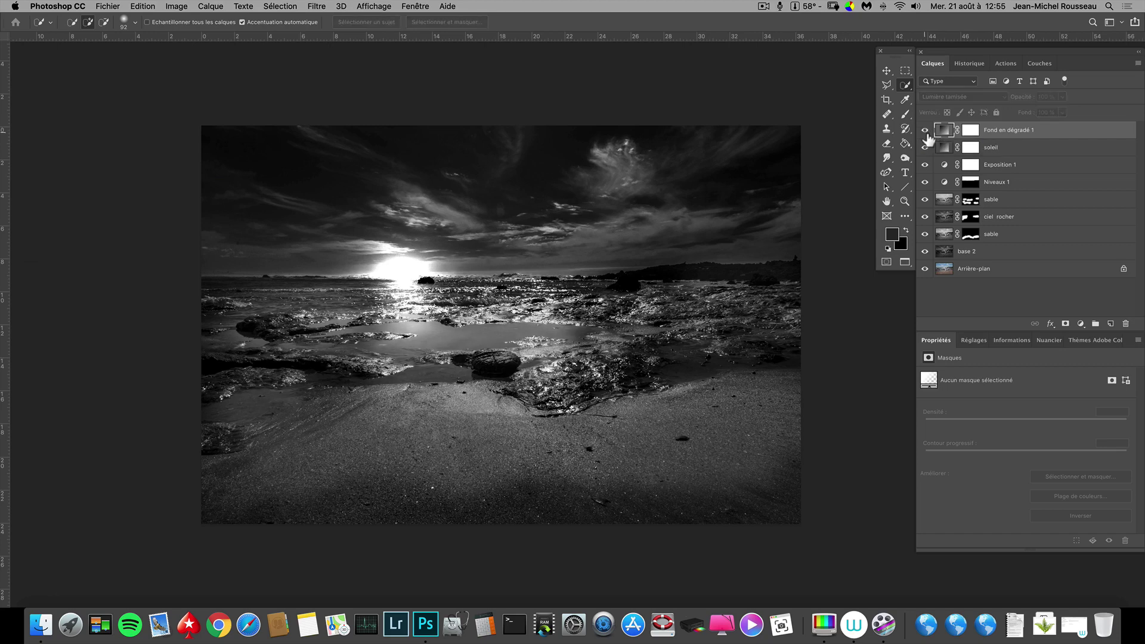
{"action": "left_click", "coordinate": [926, 133]}
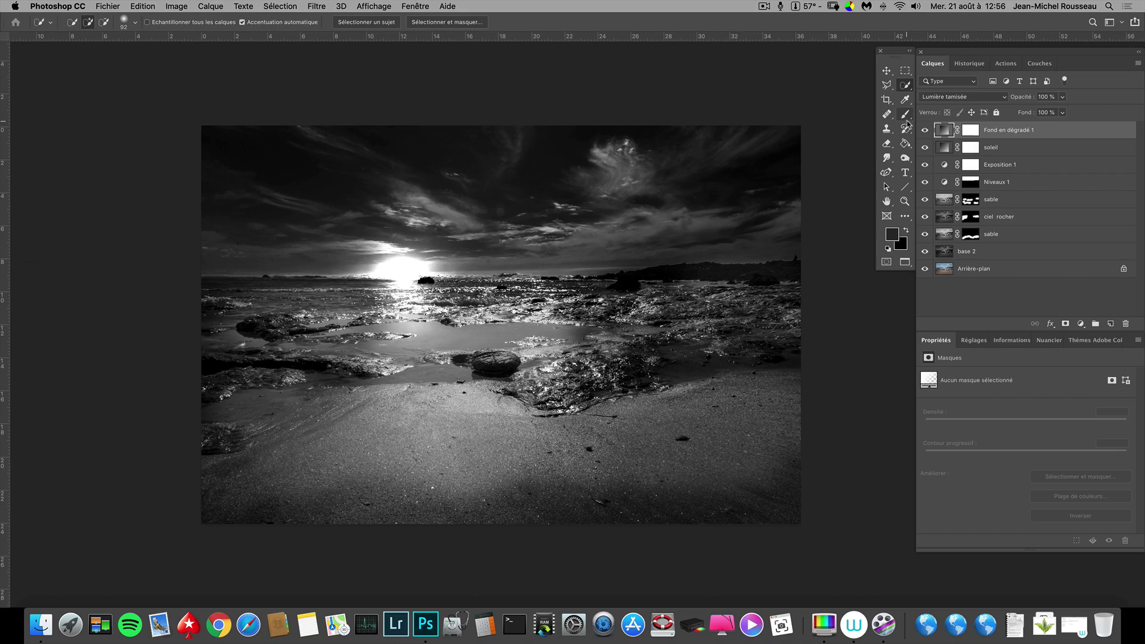
- Duplicate the Arrière-plan layer with all other layers hidden, and desaturate the copy to compare it with the colour original
{"action": "left_click", "coordinate": [925, 269], "text": "alt"}
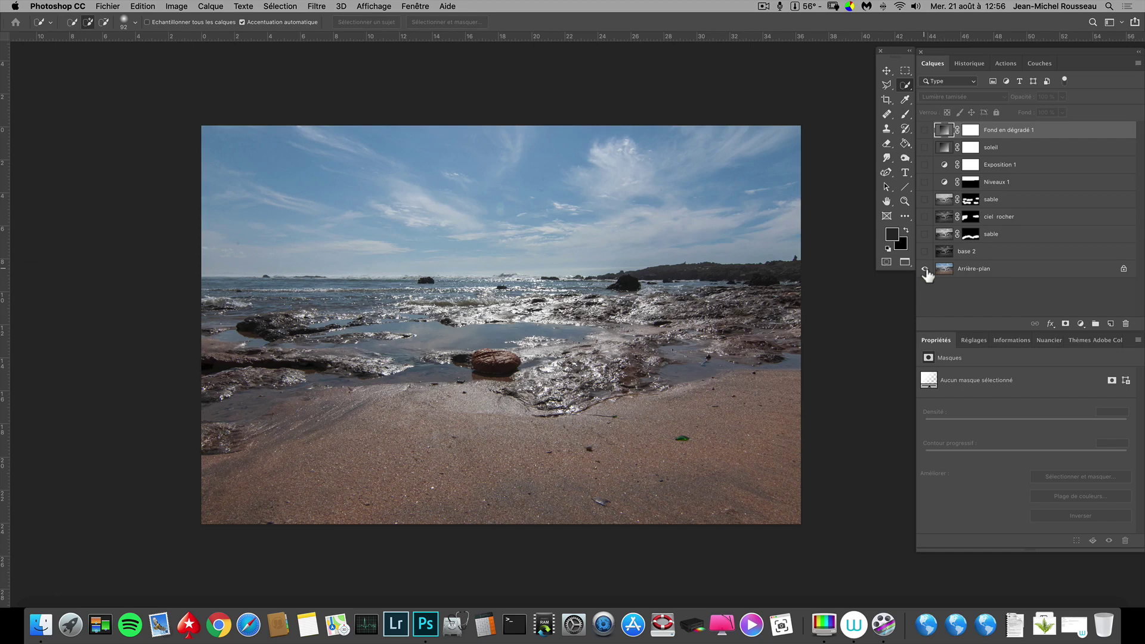
{"action": "left_click_drag", "start_coordinate": [1013, 271], "coordinate": [1112, 328]}
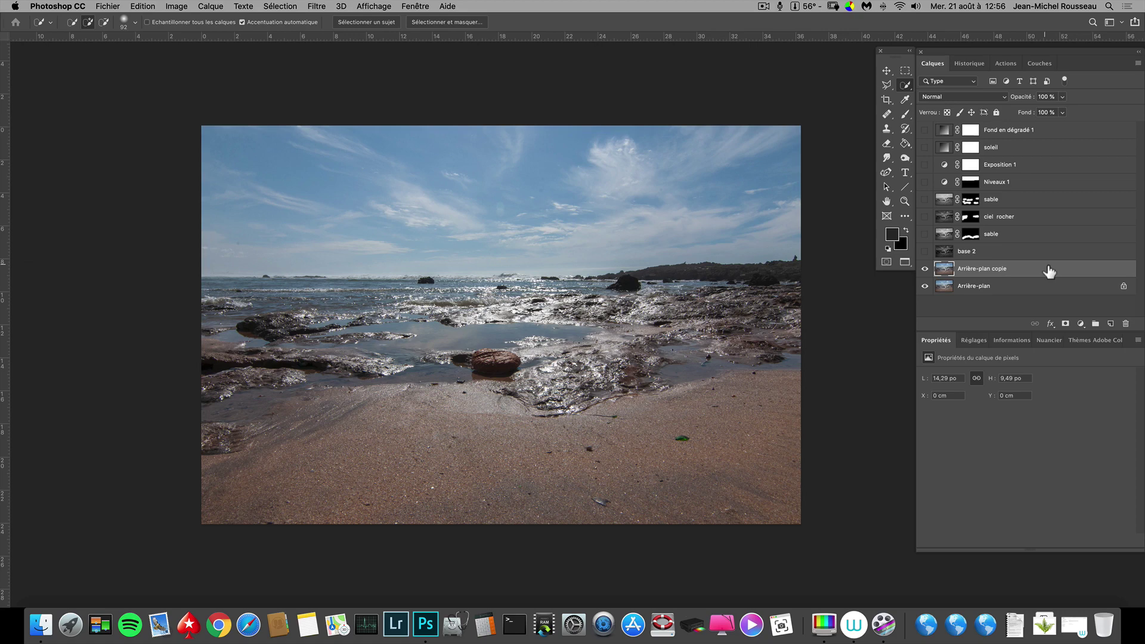
{"action": "key", "text": "super+shift+u"}
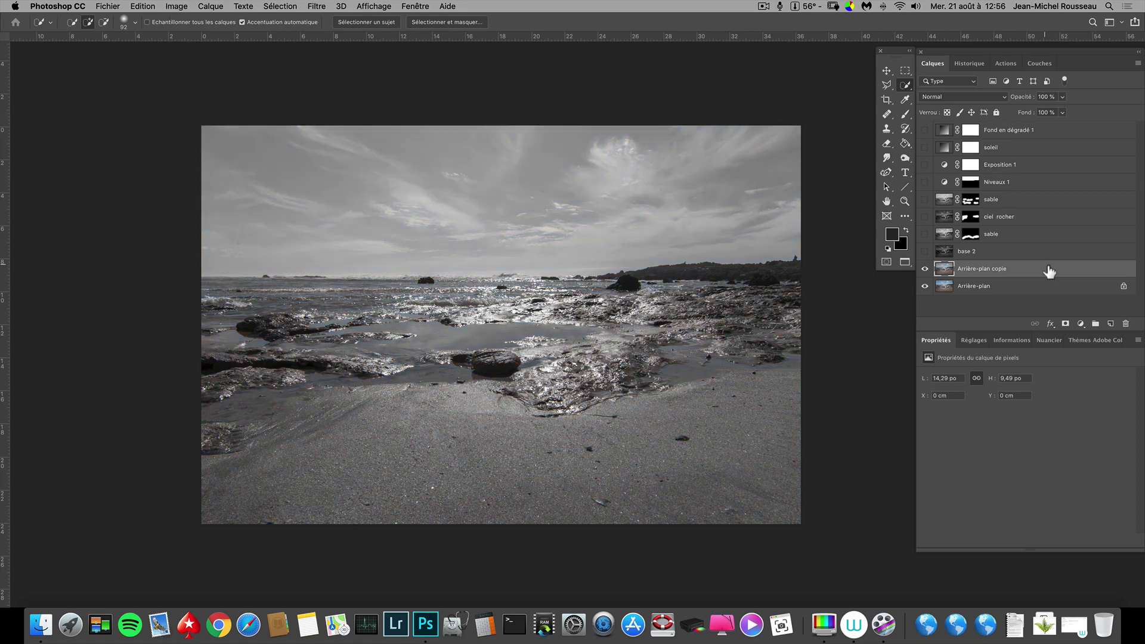
{"action": "left_click", "coordinate": [925, 287], "text": "alt"}
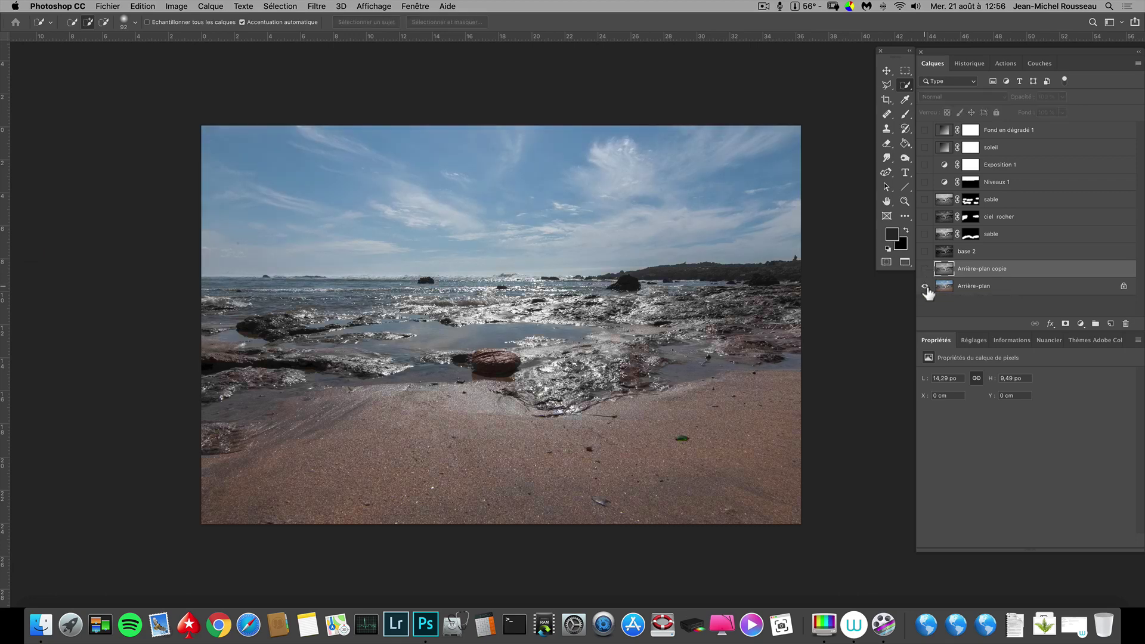
- Compare the desaturated Arrière-plan copie with the colour original by switching between the Arrière-plan layer alone and both layers
{"action": "left_click", "coordinate": [925, 286], "text": "alt"}
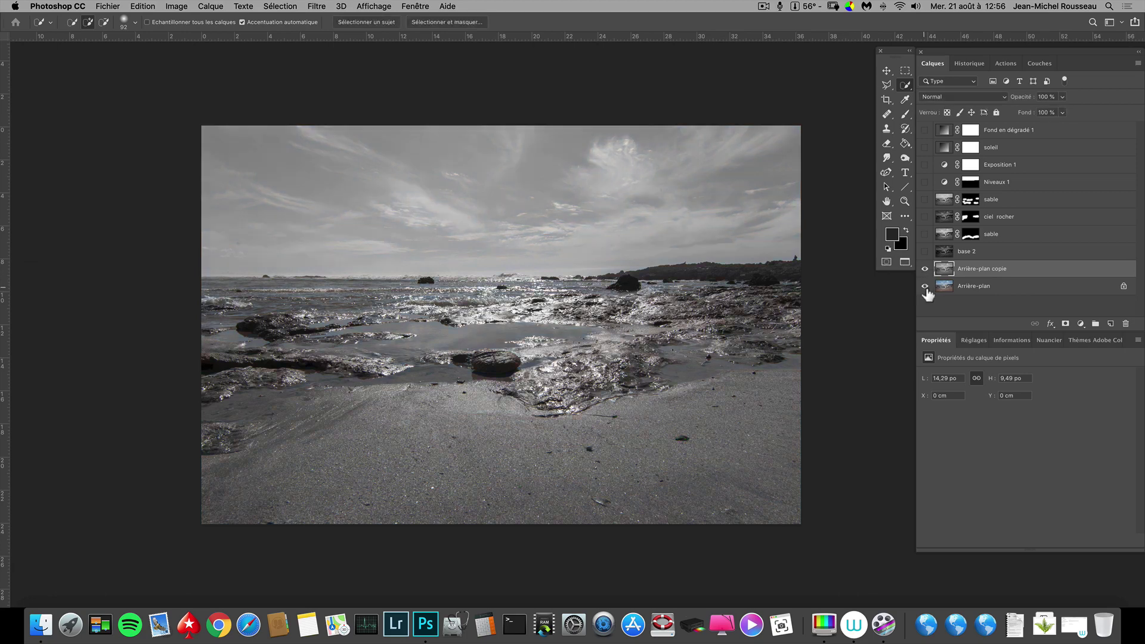
{"action": "left_click", "coordinate": [925, 287], "text": "alt"}
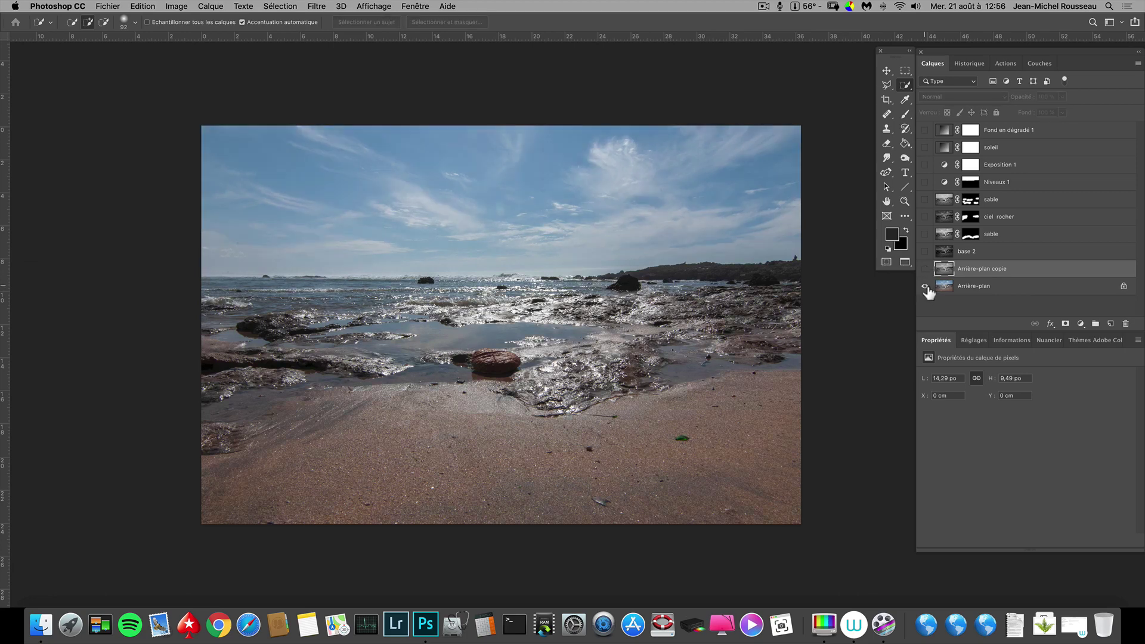
{"action": "left_click", "coordinate": [925, 286], "text": "alt"}
- Make the hidden layers visible again one by one, from base 2 up to Fond en dégradé 1
{"action": "left_click", "coordinate": [925, 252]}
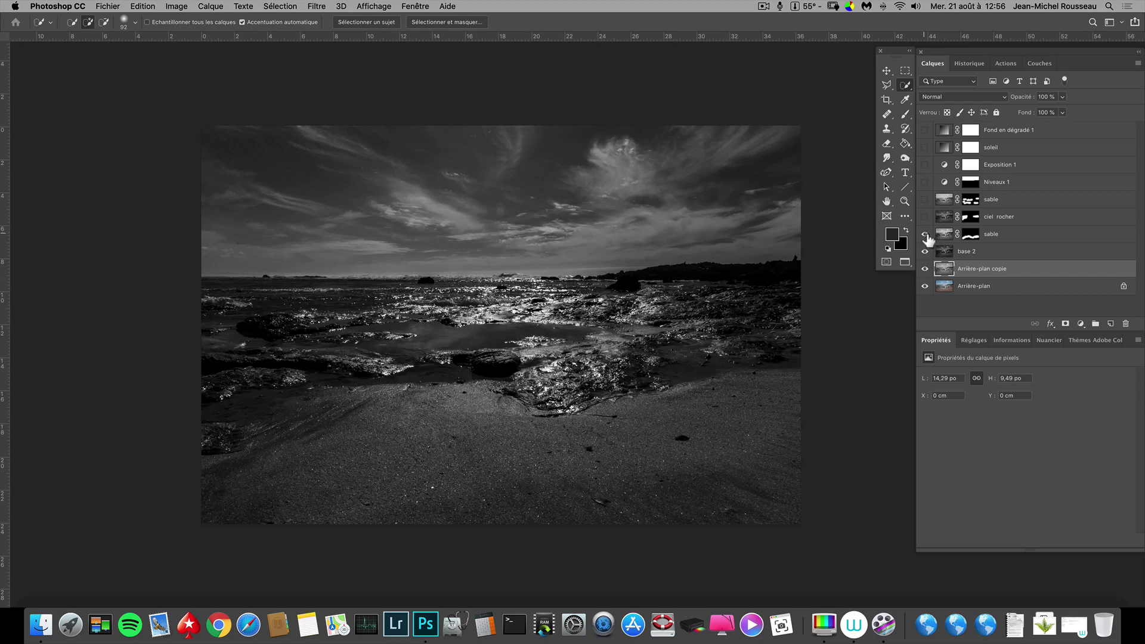
{"action": "left_click", "coordinate": [925, 234]}
{"action": "left_click", "coordinate": [925, 216]}
{"action": "left_click", "coordinate": [925, 199]}
{"action": "left_click", "coordinate": [925, 181]}
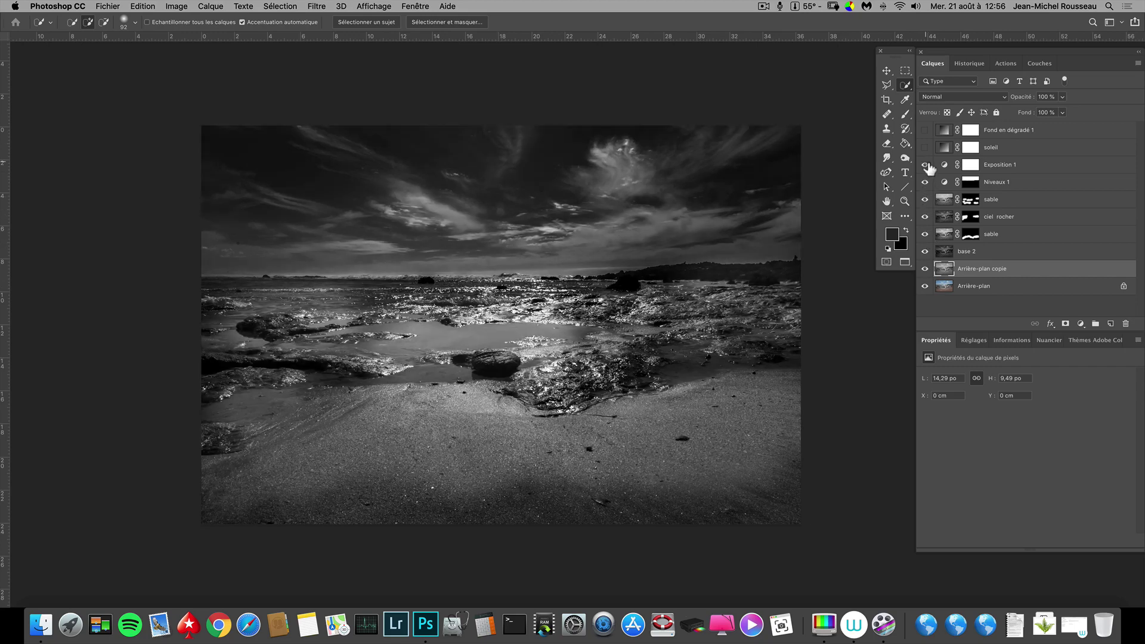
{"action": "left_click", "coordinate": [925, 165]}
{"action": "left_click", "coordinate": [925, 147]}
{"action": "left_click", "coordinate": [925, 130]}
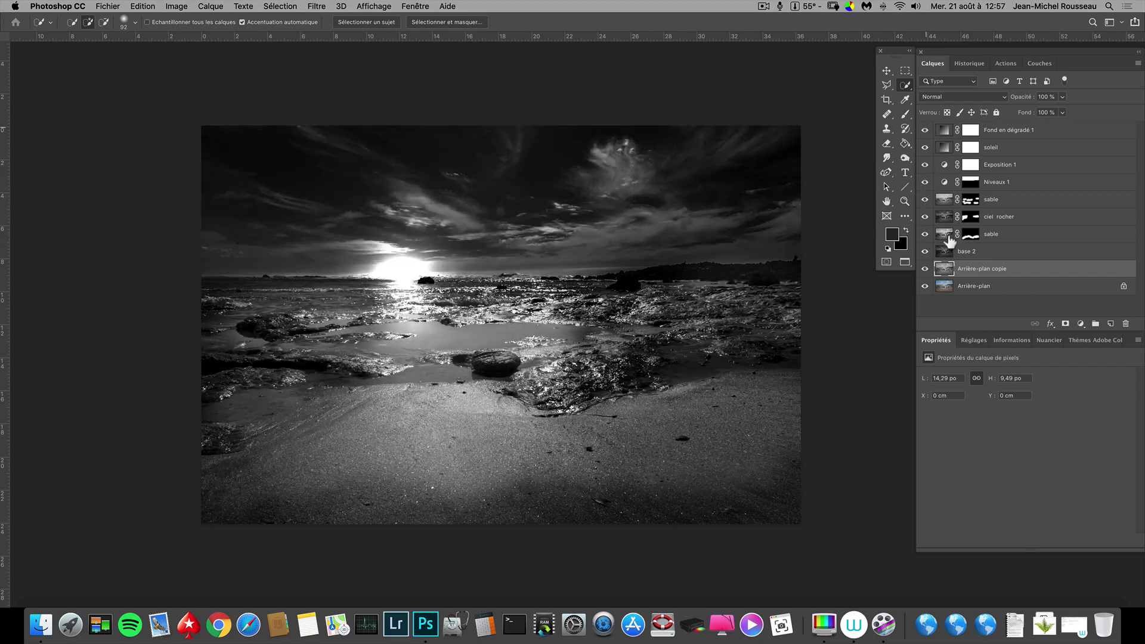
- Compare the simple desaturated Arrière-plan copie, shown alone, with the finished black-and-white beach composition
{"action": "left_click", "coordinate": [925, 269], "text": "alt"}
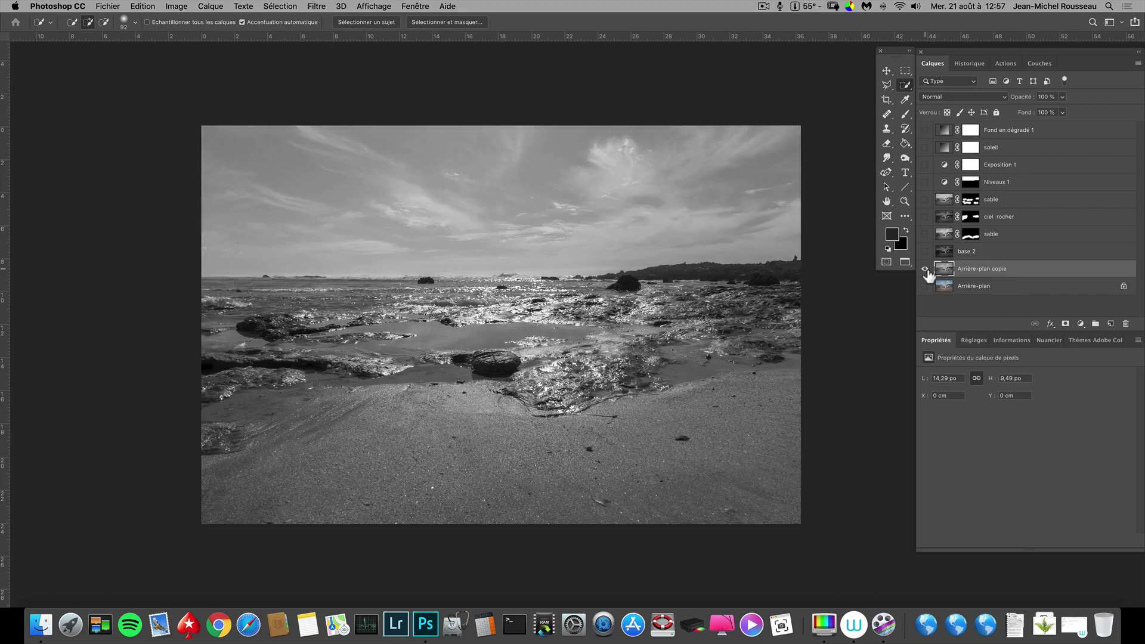
{"action": "left_click", "coordinate": [925, 269], "text": "alt"}
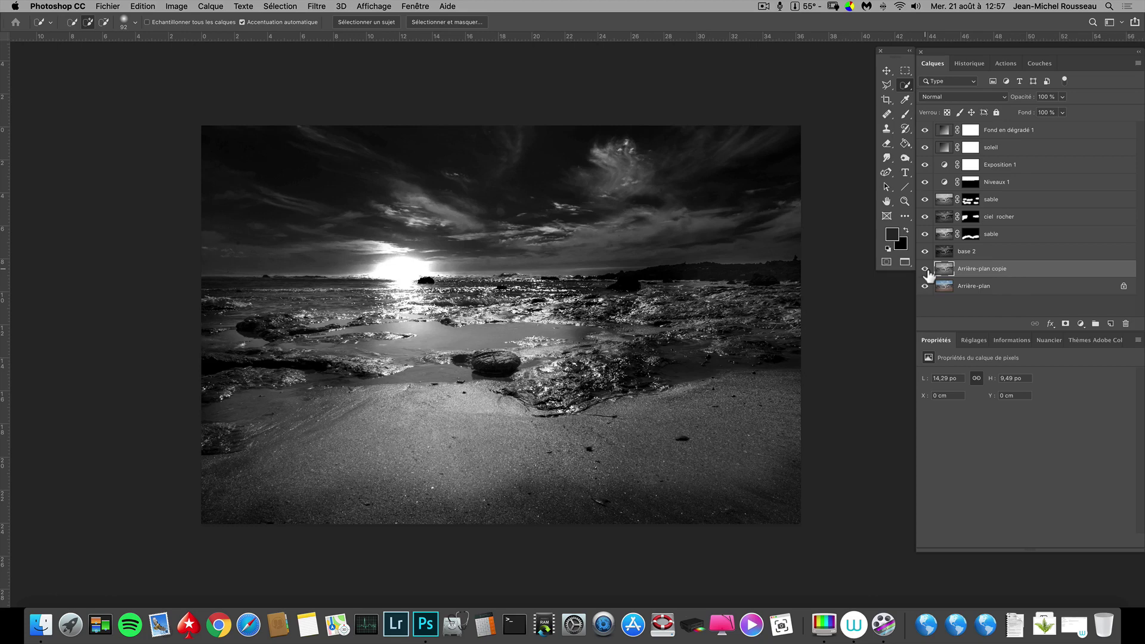
{"action": "left_click", "coordinate": [925, 269], "text": "alt"}
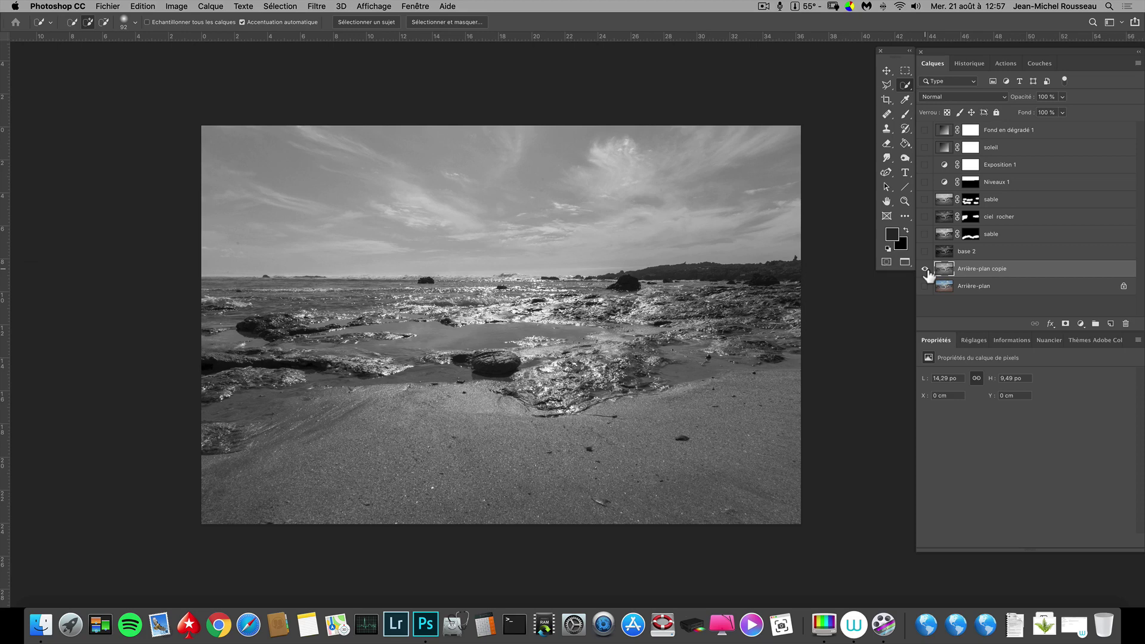
{"action": "left_click", "coordinate": [925, 269], "text": "alt"}
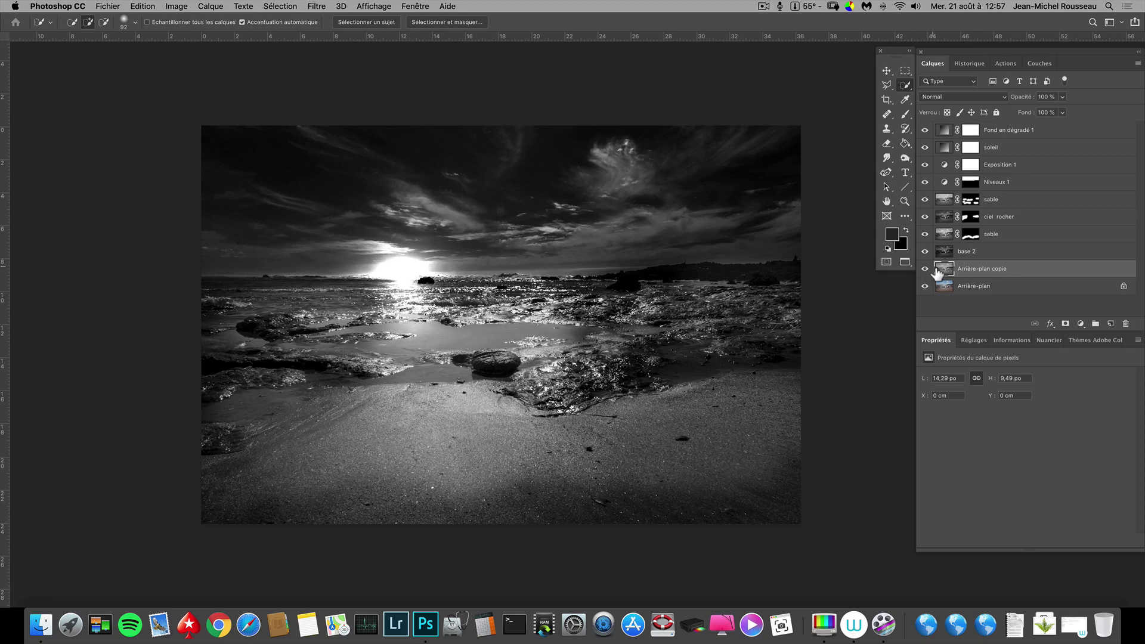
{"action": "left_click", "coordinate": [763, 9]}
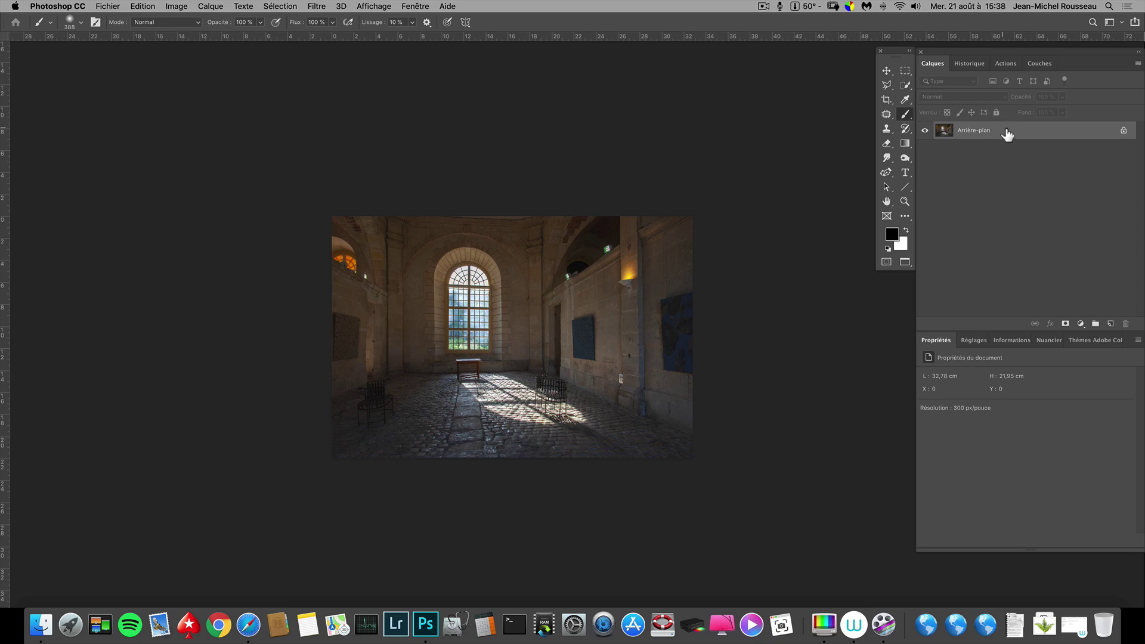
- Straighten the chapel walls on a duplicate of Arrière-plan by pulling its upper corners slightly outward with Torsion, and flatten the image
{"action": "left_click_drag", "start_coordinate": [1010, 133], "coordinate": [1111, 324]}
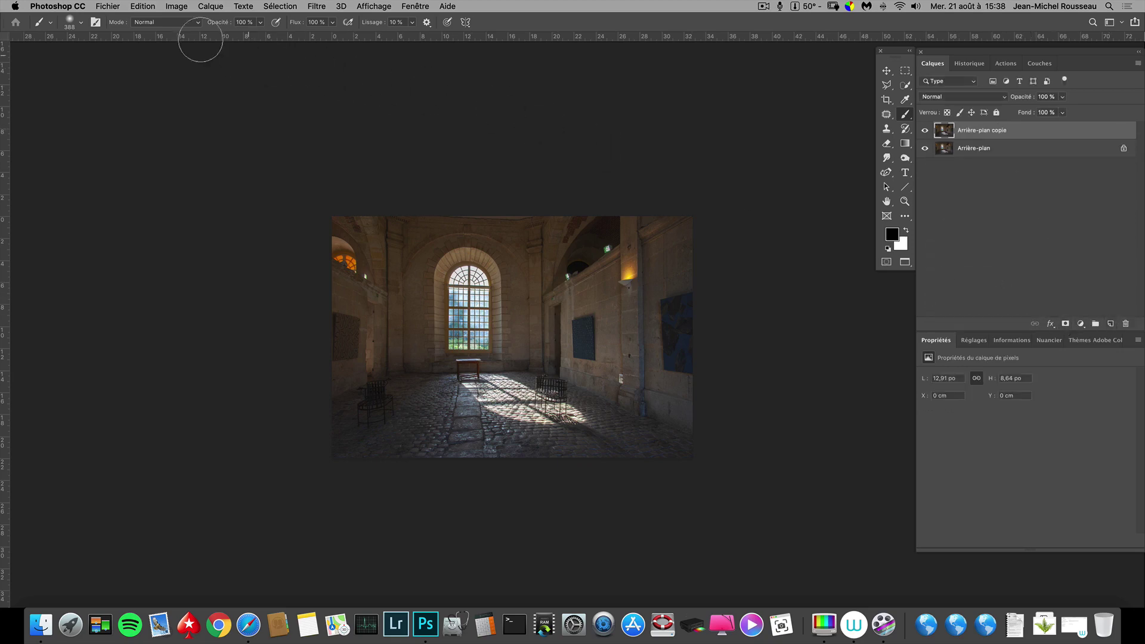
{"action": "left_click", "coordinate": [143, 7]}
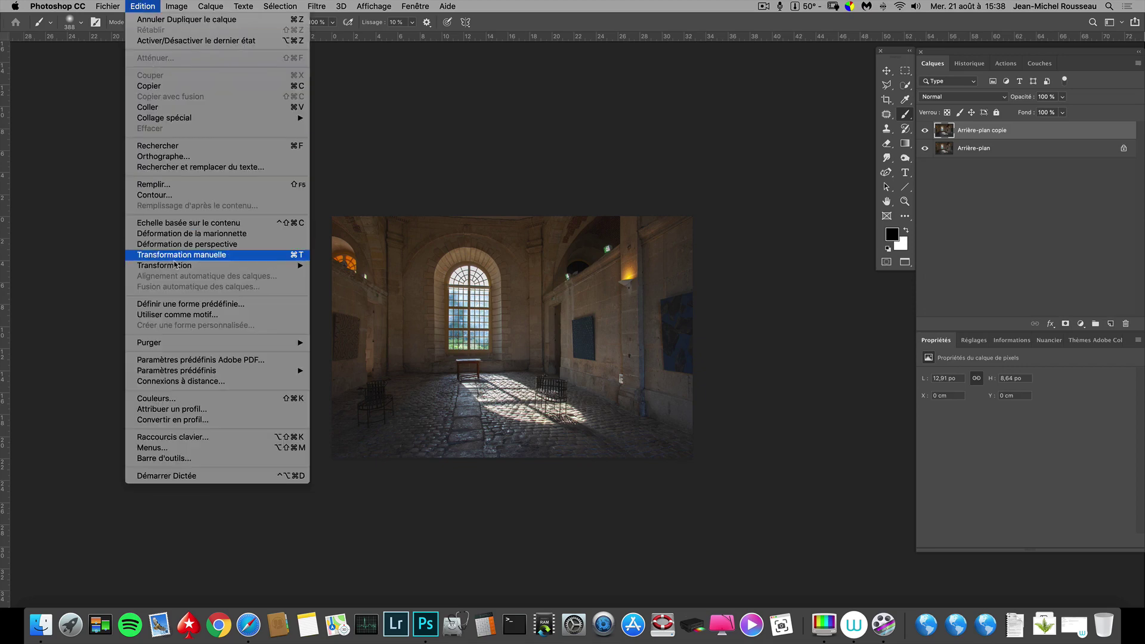
{"action": "mouse_move", "coordinate": [178, 267]}
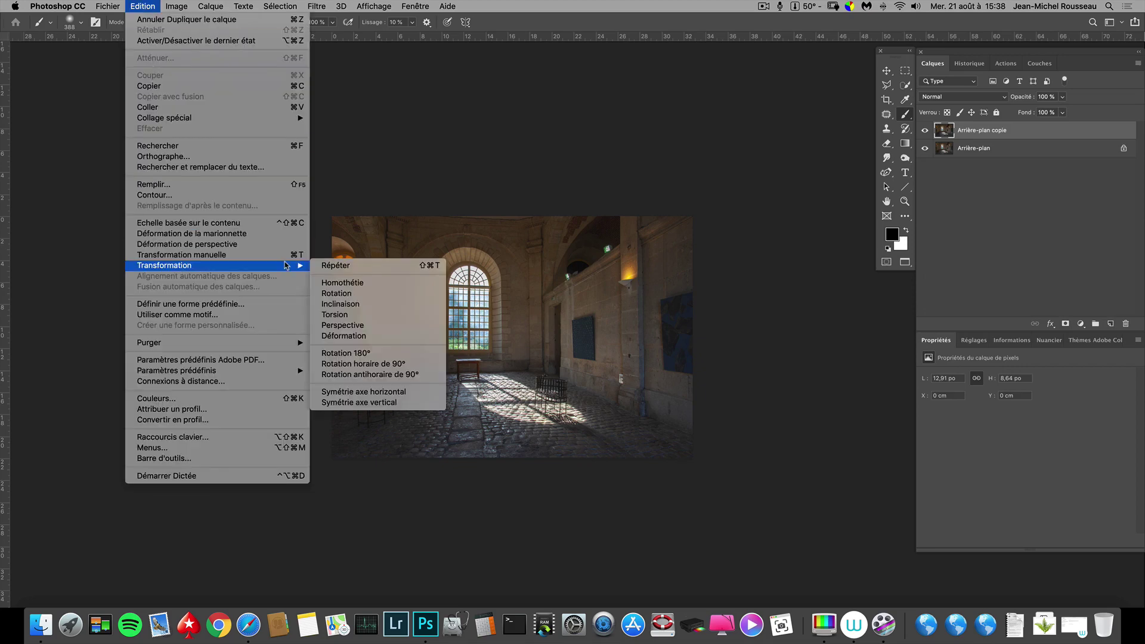
{"action": "left_click", "coordinate": [354, 317]}
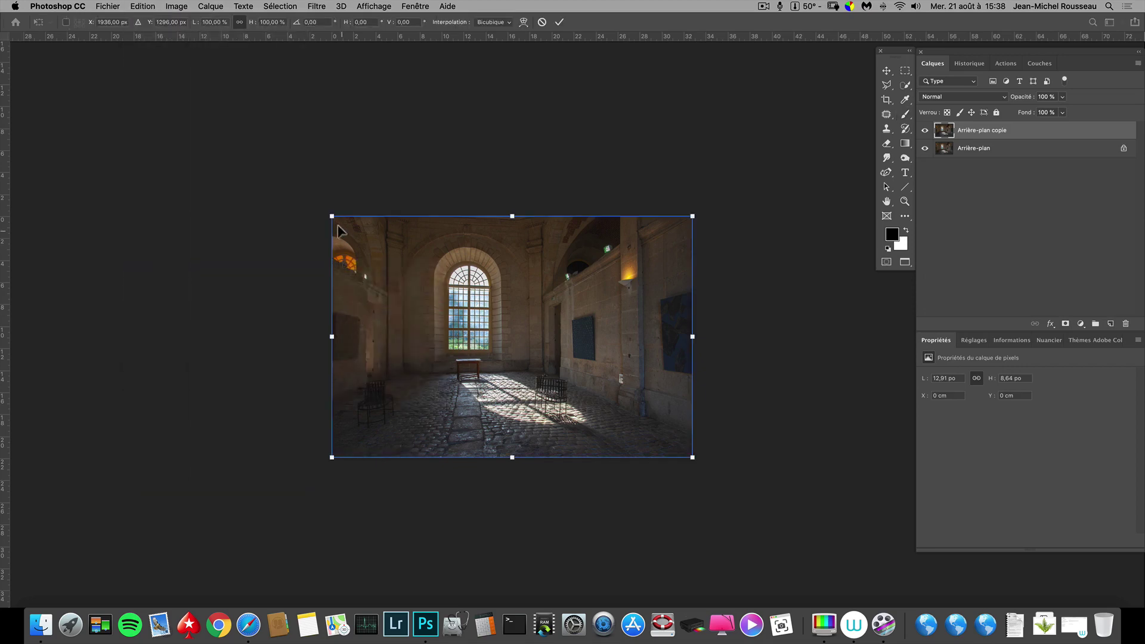
{"action": "left_click_drag", "start_coordinate": [333, 219], "coordinate": [326, 216]}
{"action": "left_click_drag", "start_coordinate": [693, 216], "coordinate": [702, 214]}
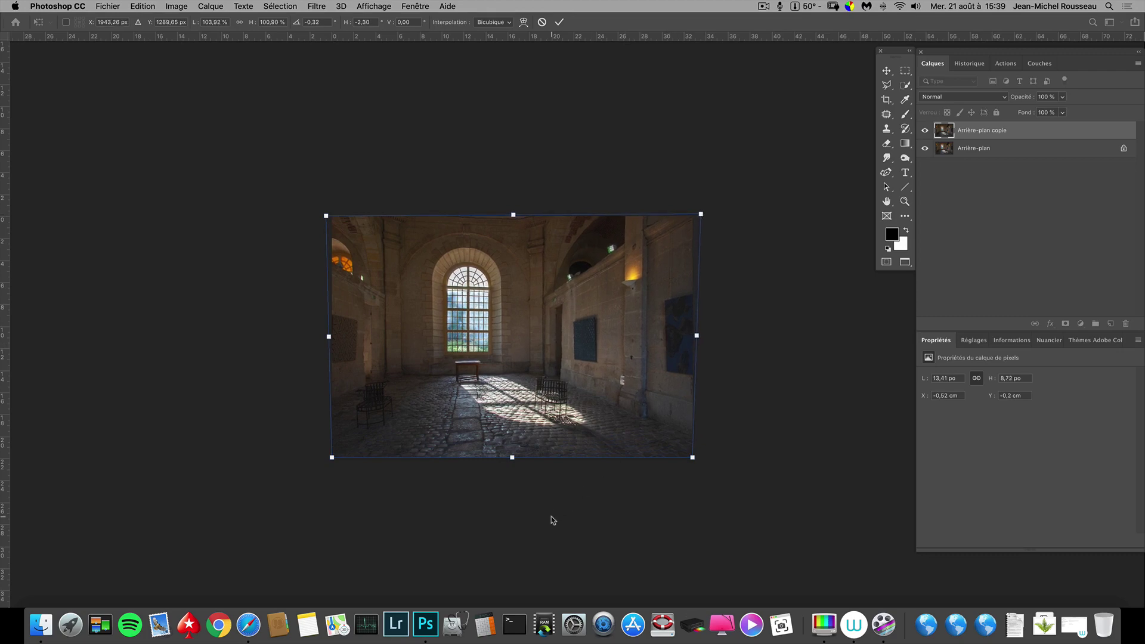
{"action": "left_click_drag", "start_coordinate": [327, 215], "coordinate": [326, 216]}
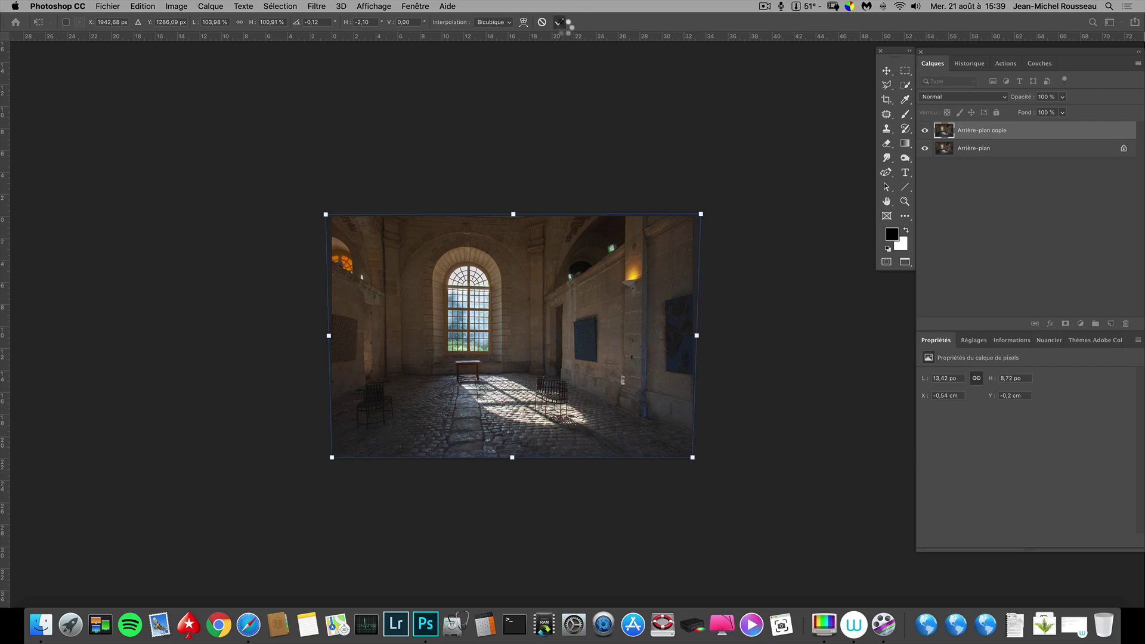
{"action": "left_click", "coordinate": [559, 22]}
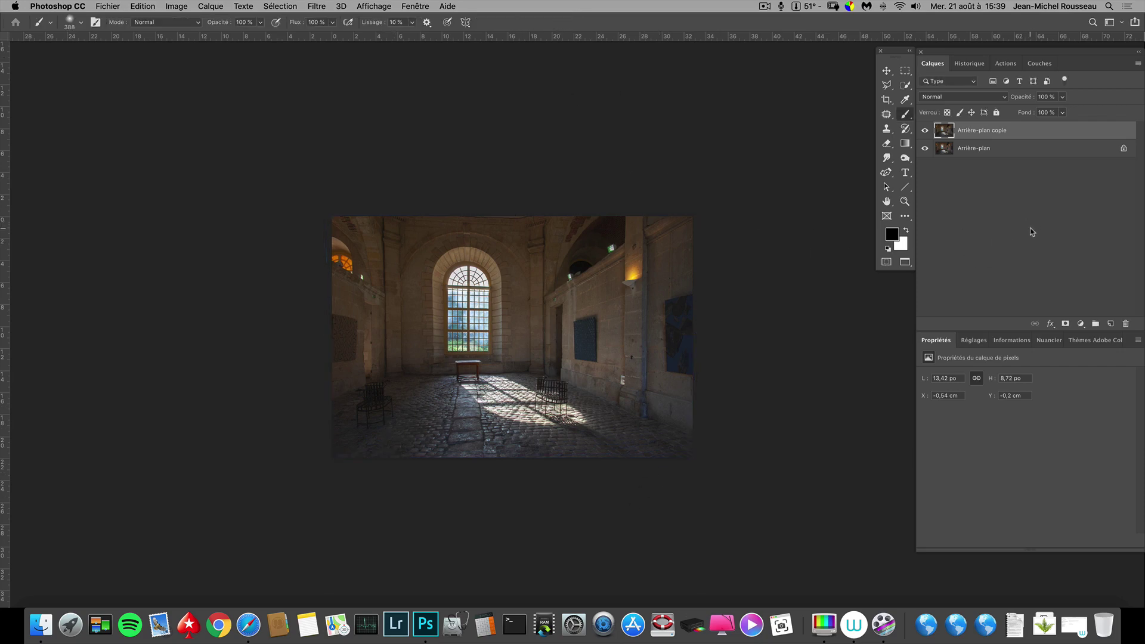
{"action": "left_click", "coordinate": [210, 6]}
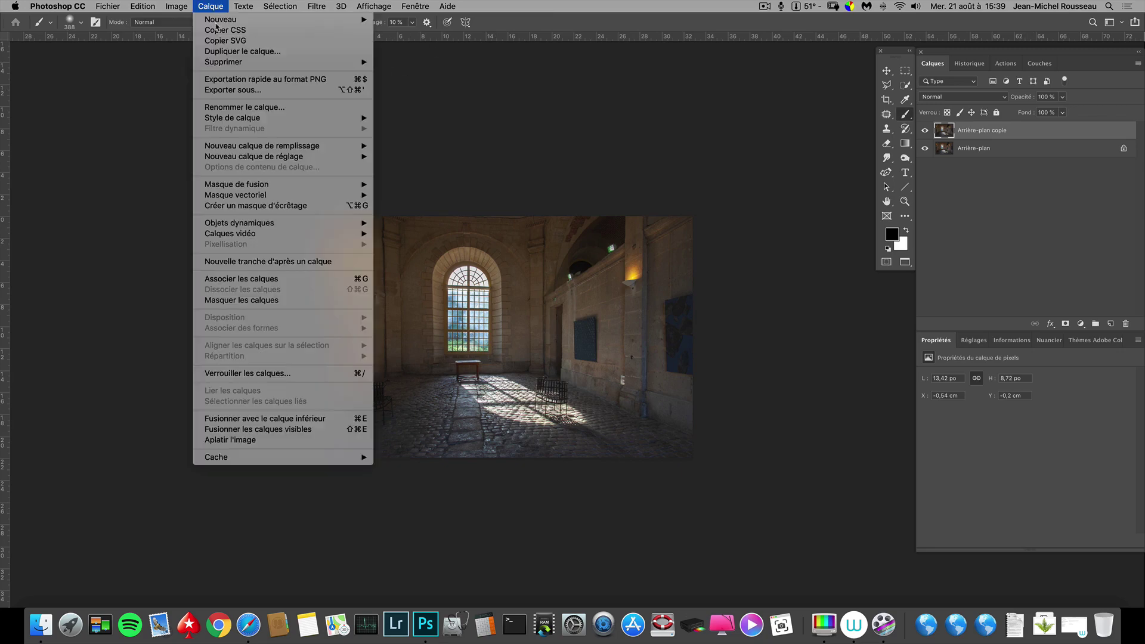
{"action": "left_click", "coordinate": [301, 440]}
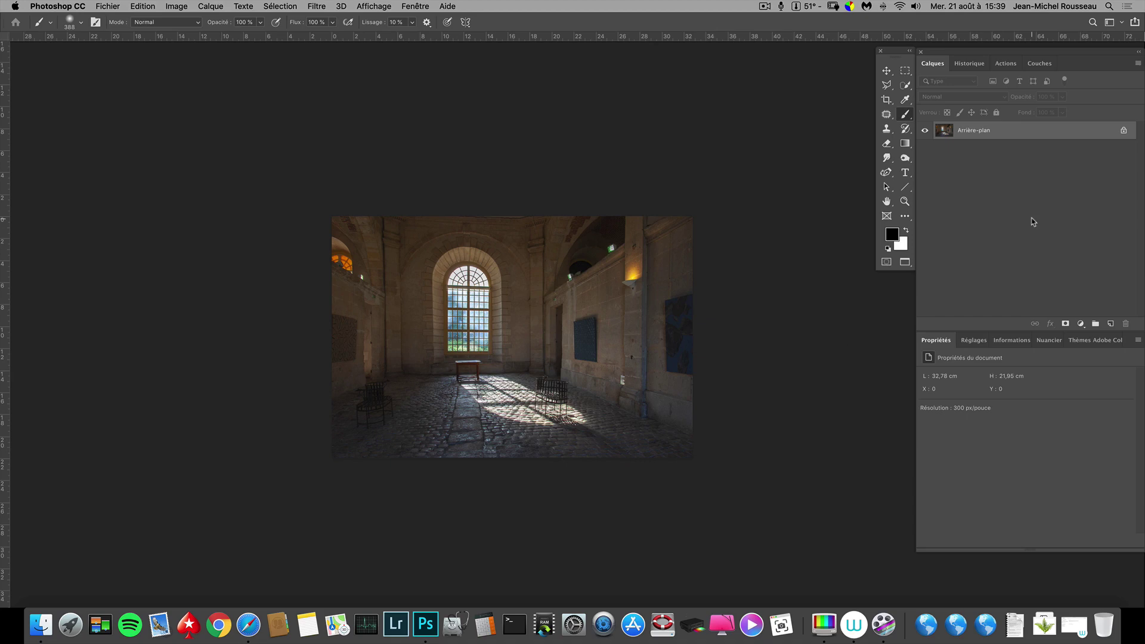
- Duplicate the flattened background twice and desaturate the topmost copy
{"action": "key", "text": "super+j"}
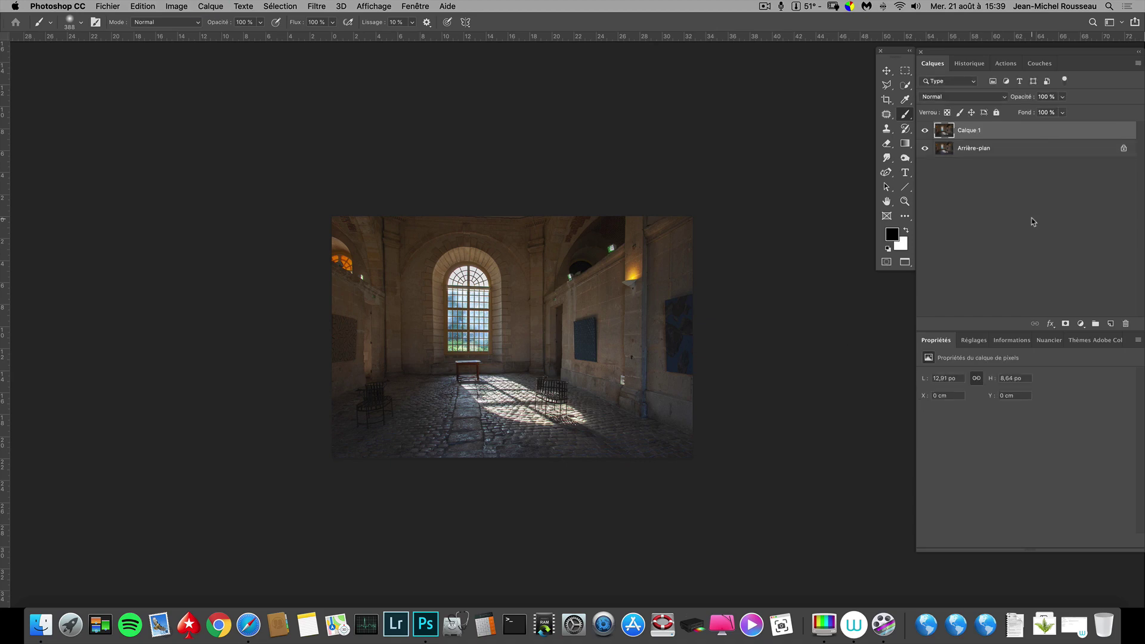
{"action": "key", "text": "super+j"}
{"action": "key", "text": "super+shift+u"}
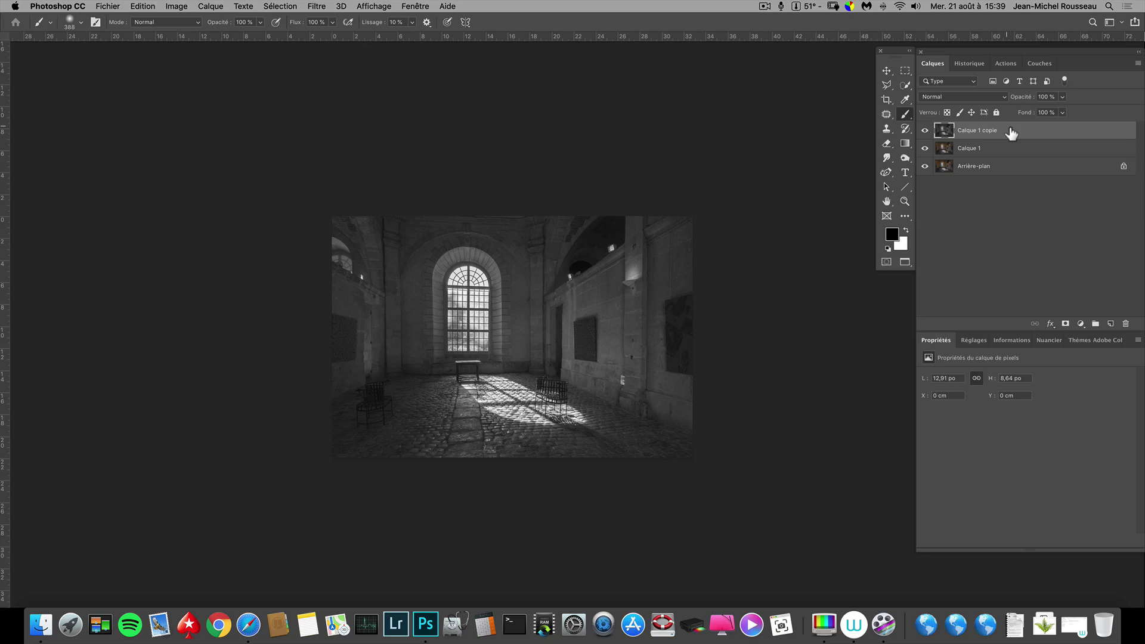
- Run the fine art action on the desaturated copy, accepting its preset Opérations settings, and show the resulting layer stack
{"action": "left_click", "coordinate": [1008, 63]}
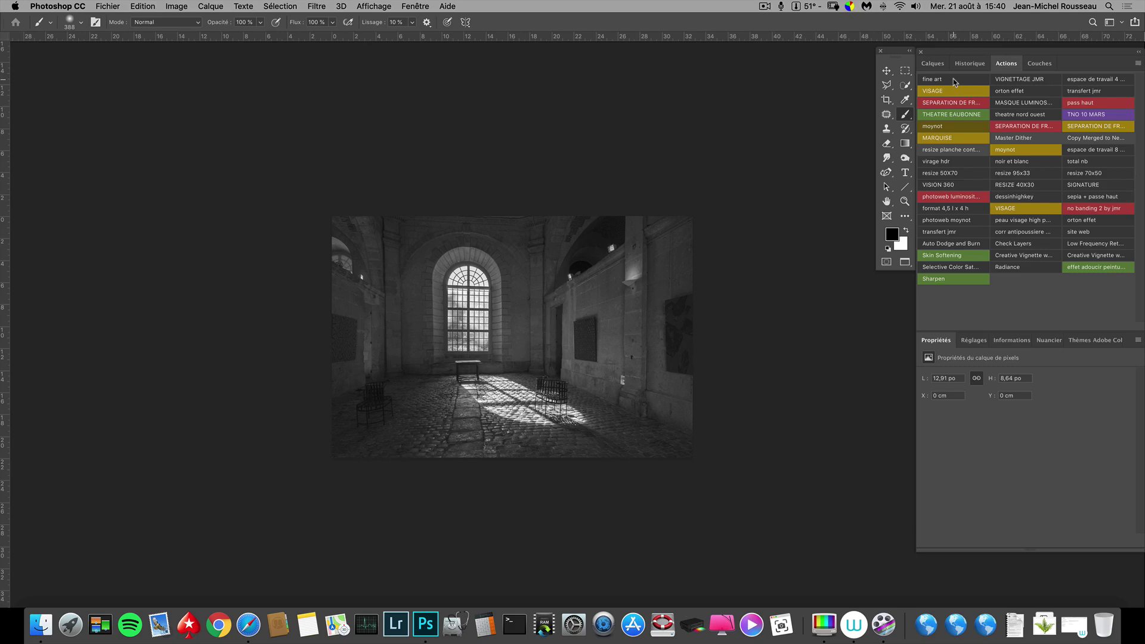
{"action": "left_click", "coordinate": [954, 82]}
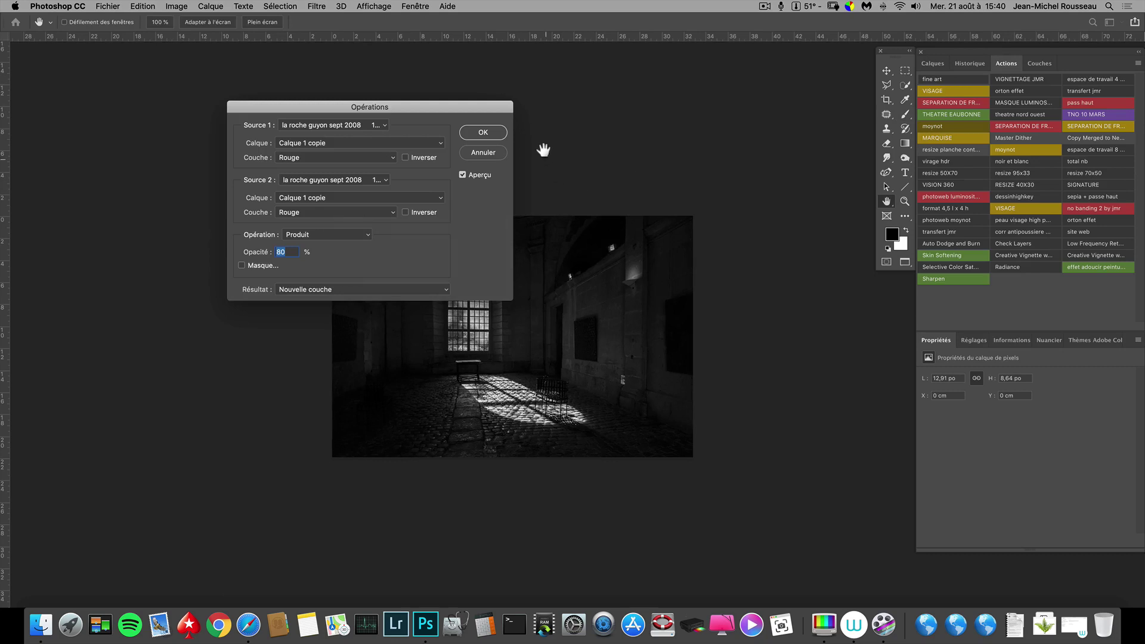
{"action": "left_click", "coordinate": [483, 135]}
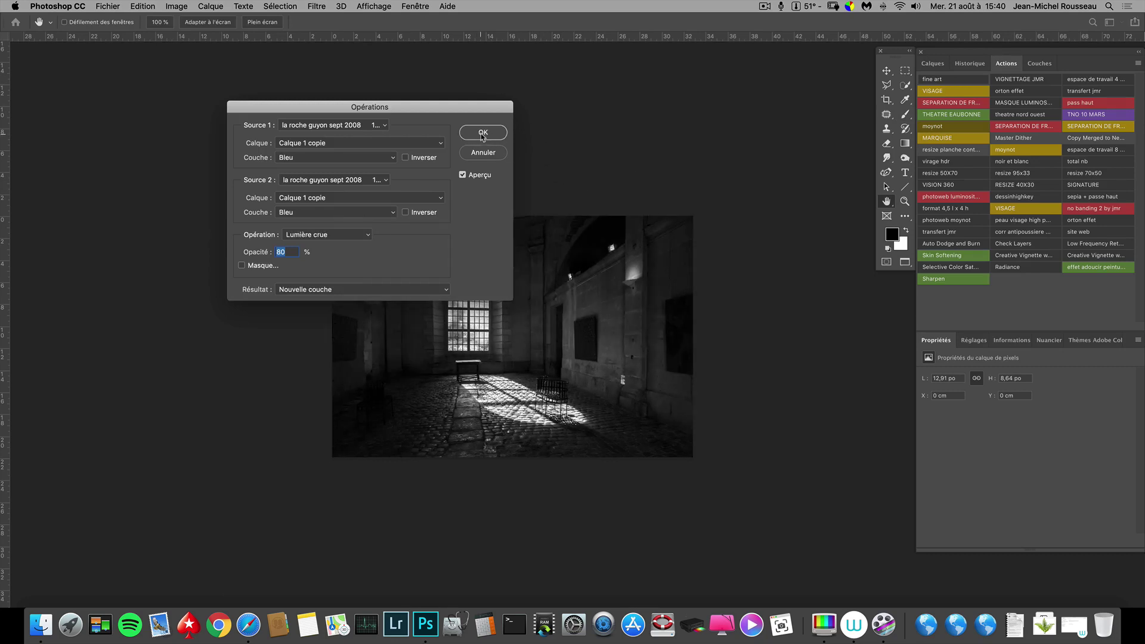
{"action": "left_click", "coordinate": [483, 135]}
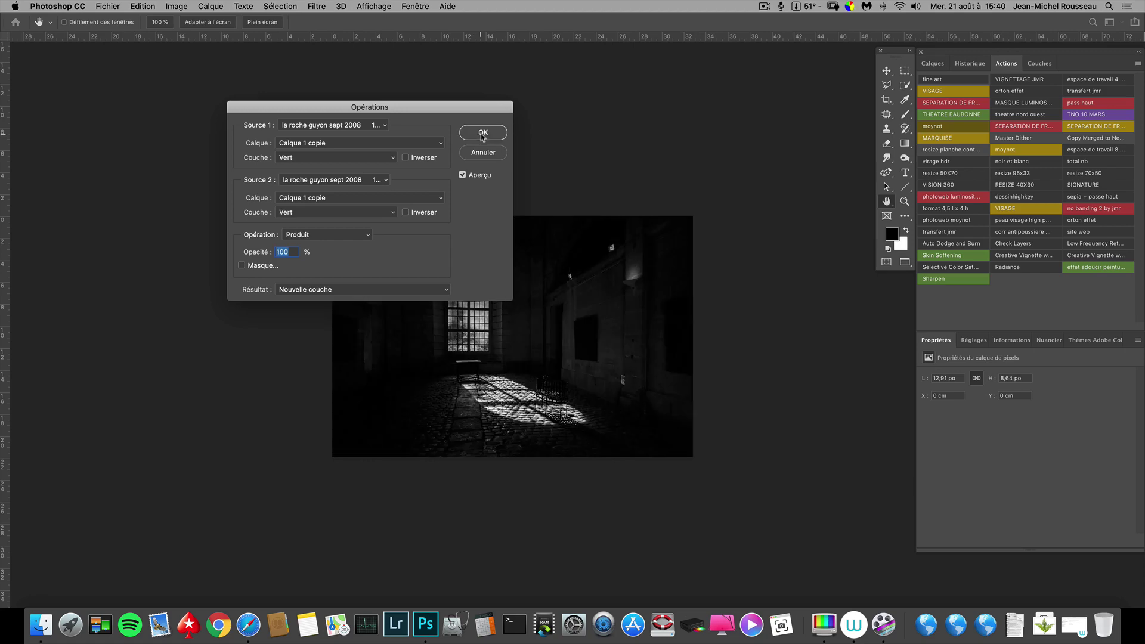
{"action": "left_click", "coordinate": [483, 135]}
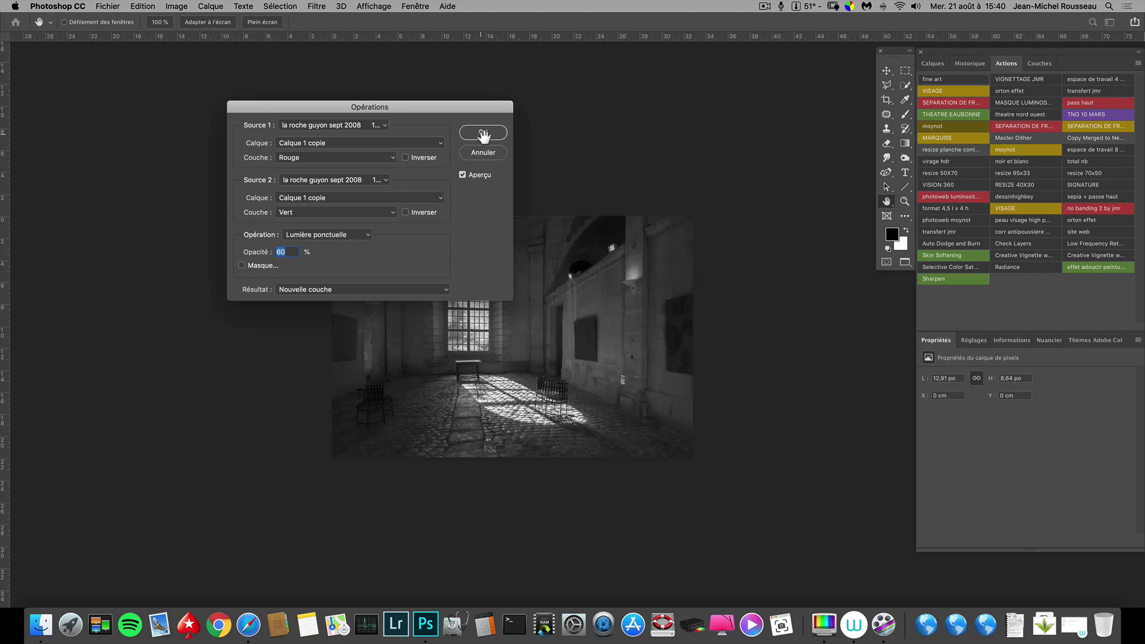
{"action": "left_click", "coordinate": [482, 137]}
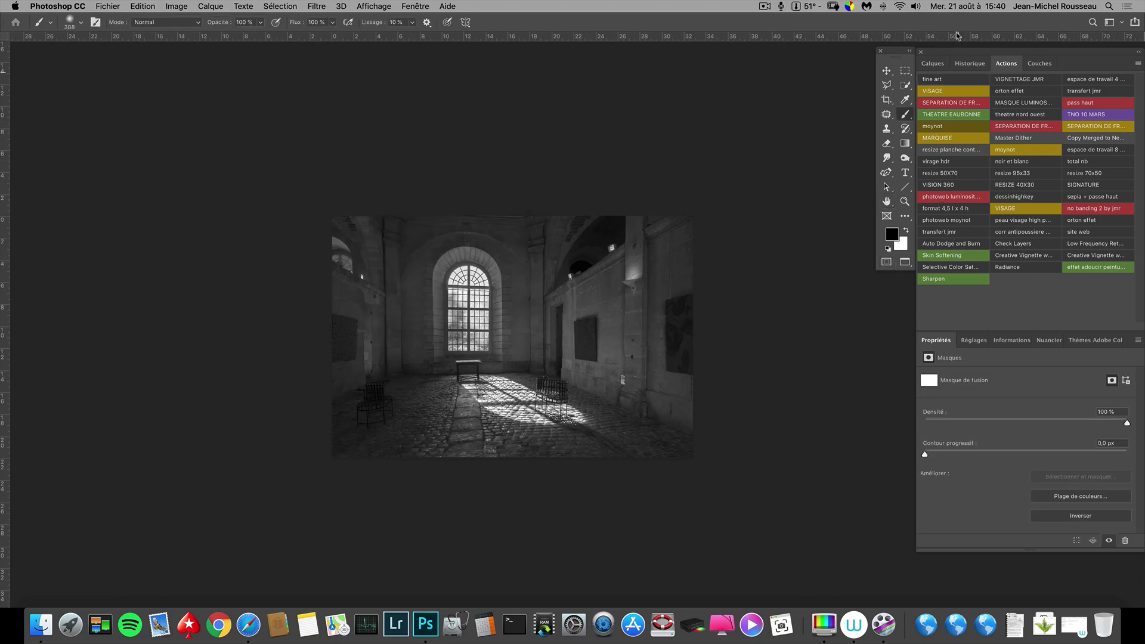
{"action": "left_click", "coordinate": [932, 64]}
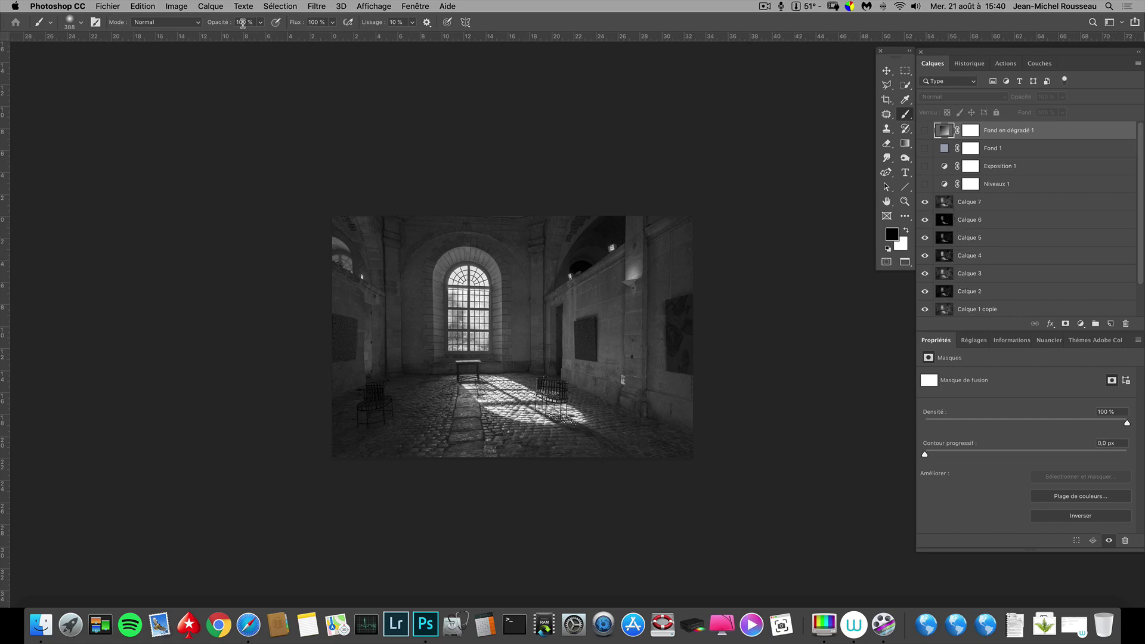
- Examine the source, channel and blend mode options of the Opérations command, and close it without applying anything
{"action": "left_click", "coordinate": [182, 11]}
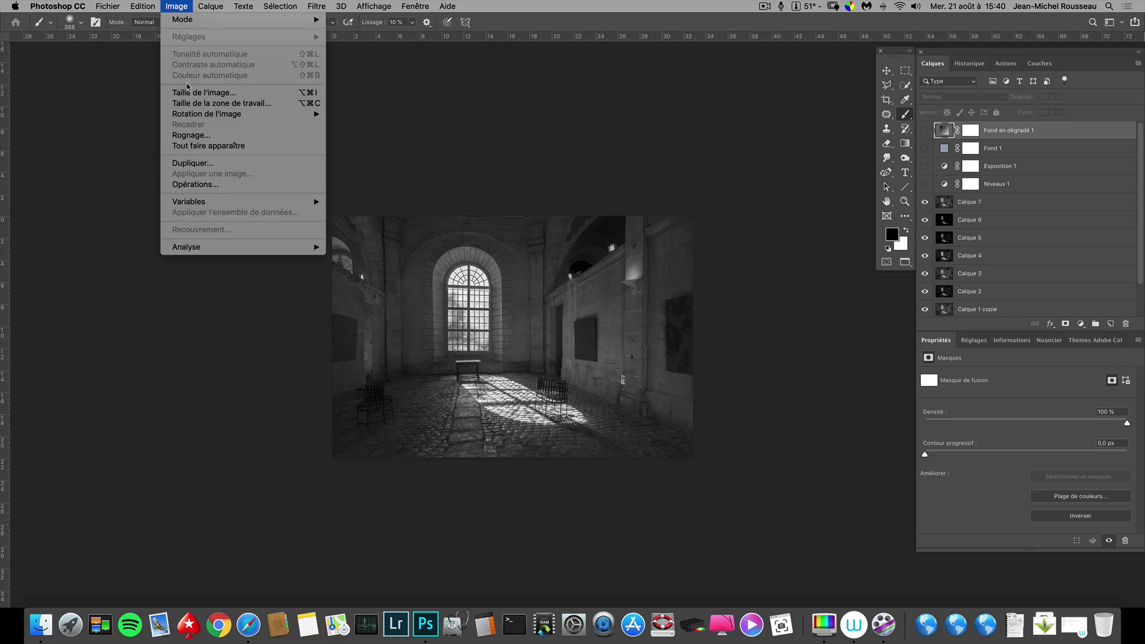
{"action": "left_click", "coordinate": [197, 185]}
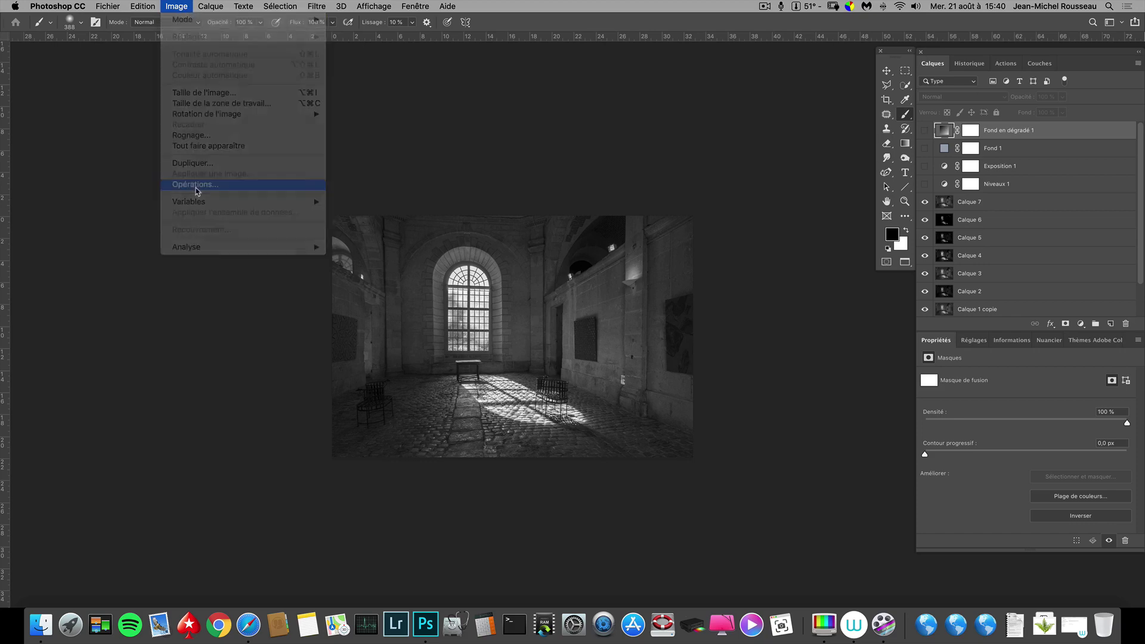
{"action": "left_click_drag", "start_coordinate": [326, 110], "coordinate": [292, 95]}
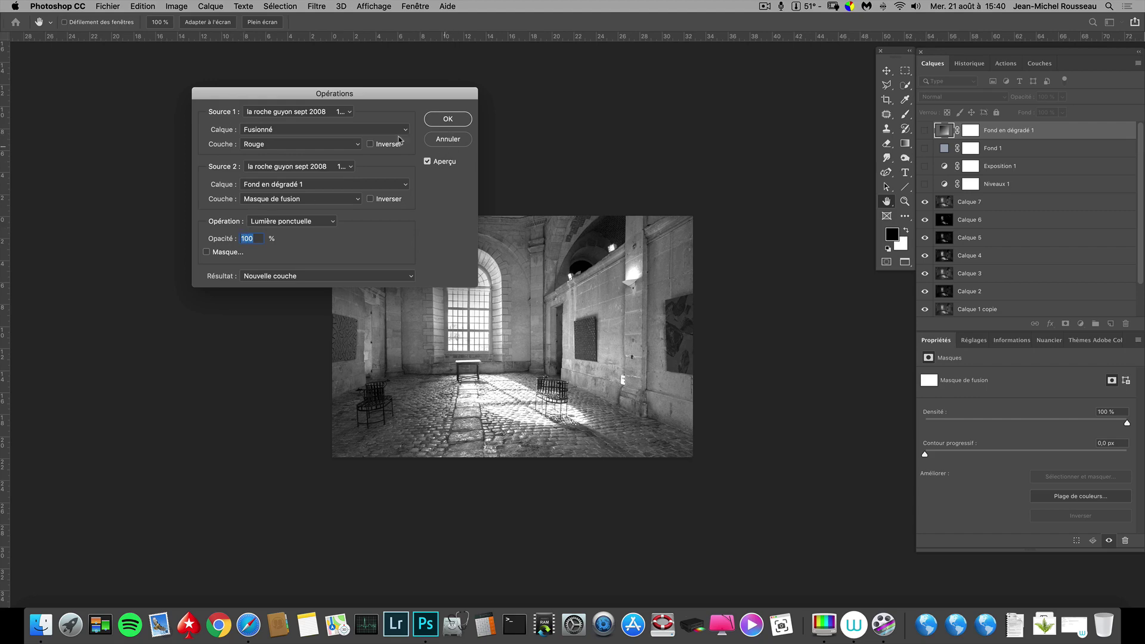
{"action": "left_click", "coordinate": [288, 224]}
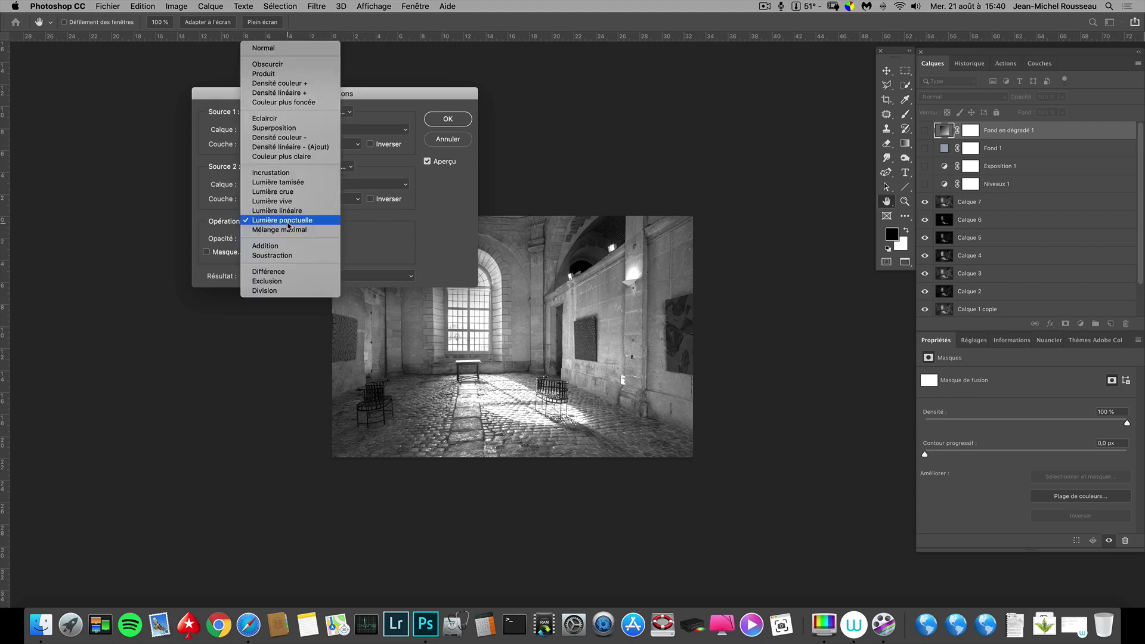
{"action": "left_click", "coordinate": [288, 224]}
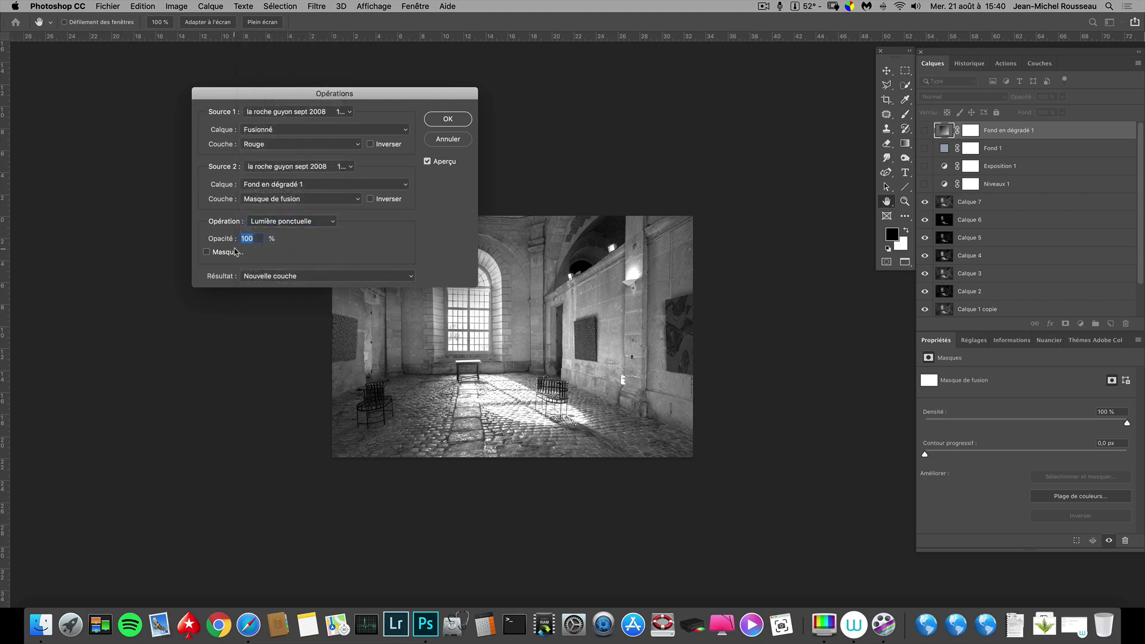
{"action": "left_click", "coordinate": [447, 139]}
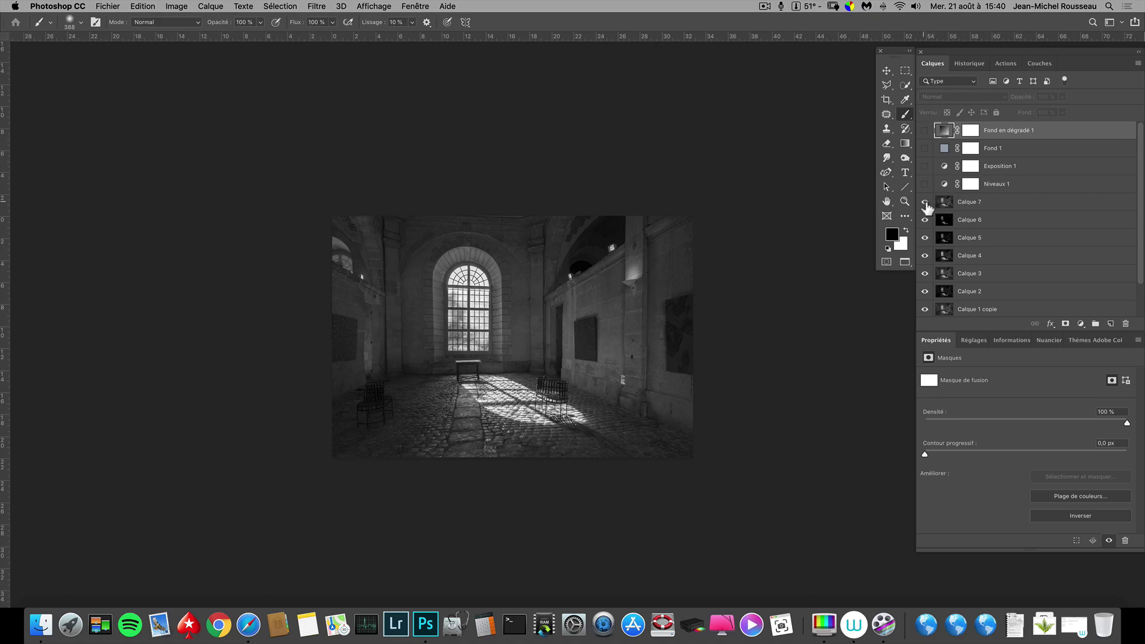
- Rename the layer Calque 7 as "eclaircir" and hide it
{"action": "left_click", "coordinate": [976, 205]}
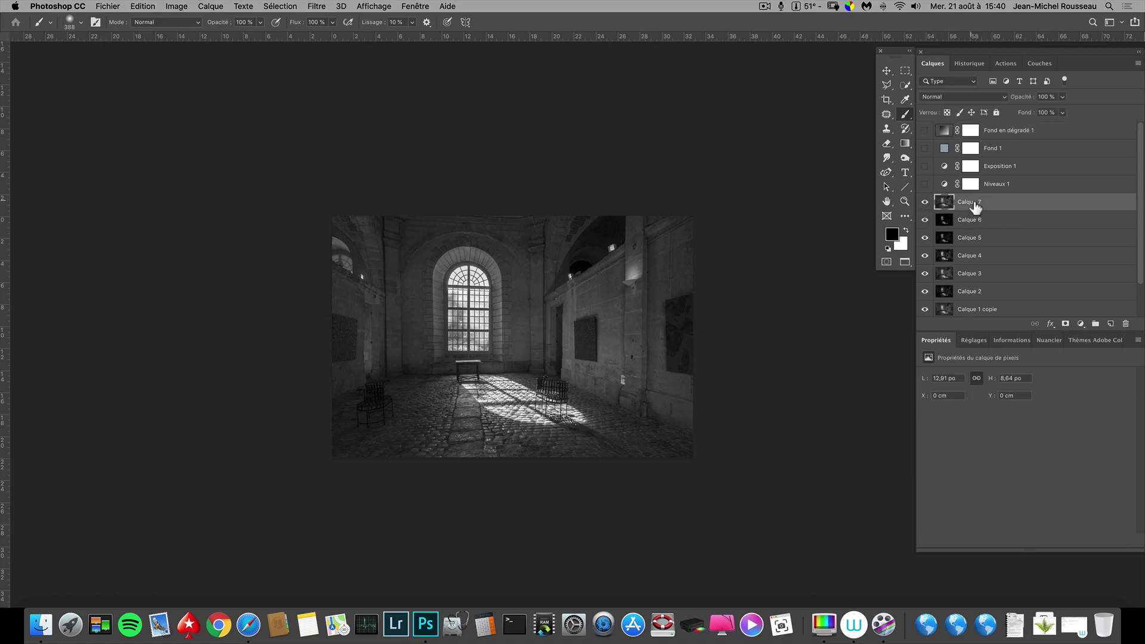
{"action": "double_click", "coordinate": [976, 203]}
{"action": "type", "text": "eclaircir"}
{"action": "key", "text": "Return"}
{"action": "left_click", "coordinate": [926, 202]}
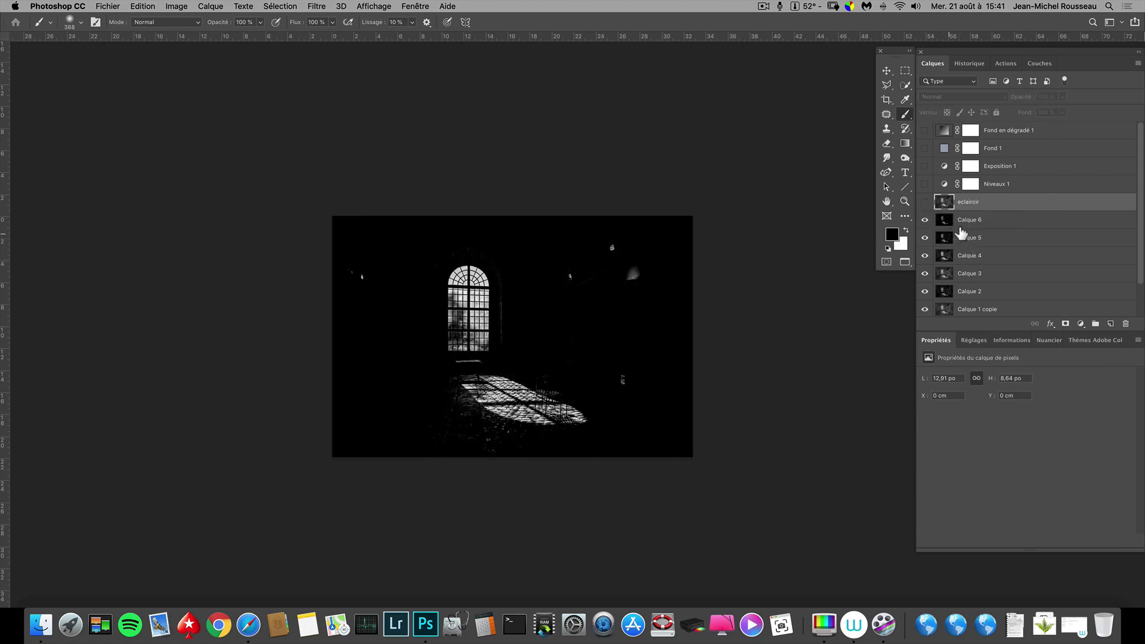
- Hide the layers Calque 6 and Calque 5, and rename Calque 5 as "xx"
{"action": "left_click", "coordinate": [926, 221]}
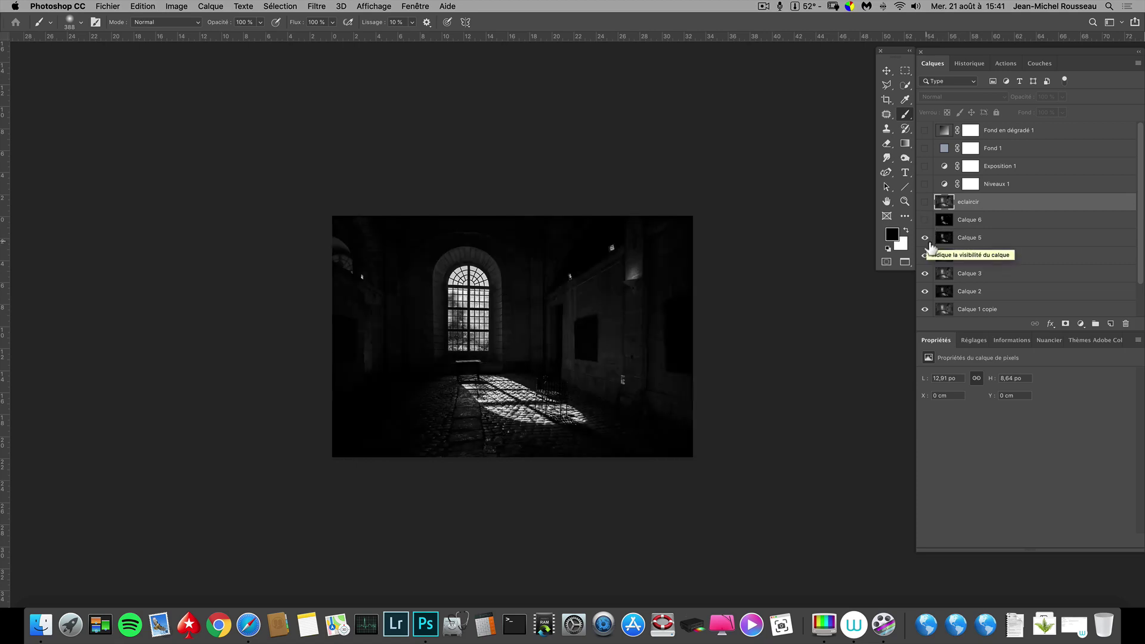
{"action": "left_click", "coordinate": [926, 239]}
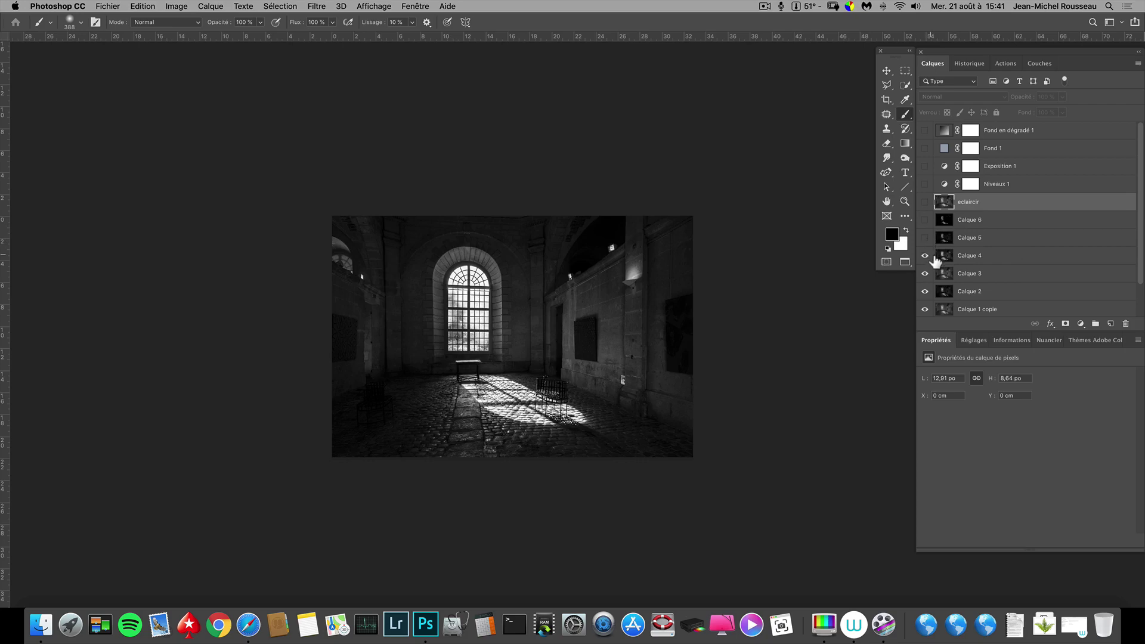
{"action": "double_click", "coordinate": [974, 238]}
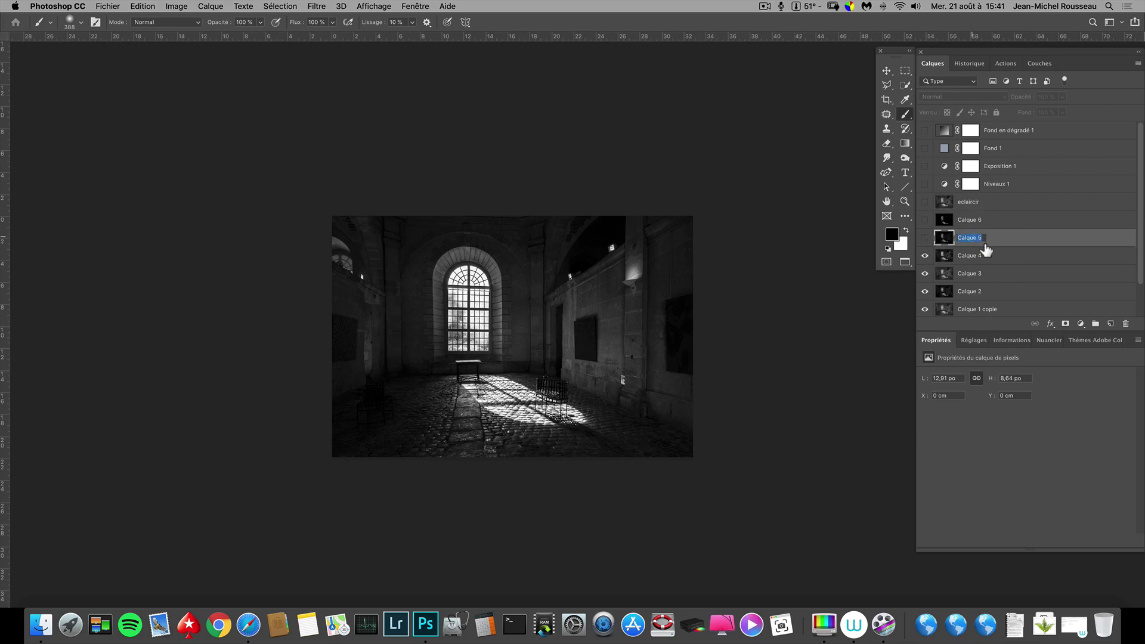
{"action": "type", "text": "b"}
{"action": "key", "text": "BackSpace"}
{"action": "key", "text": "Return"}
- Rename the layer Calque 4 as "base", and hide it together with Calque 3 to compare the renderings beneath
{"action": "double_click", "coordinate": [978, 256]}
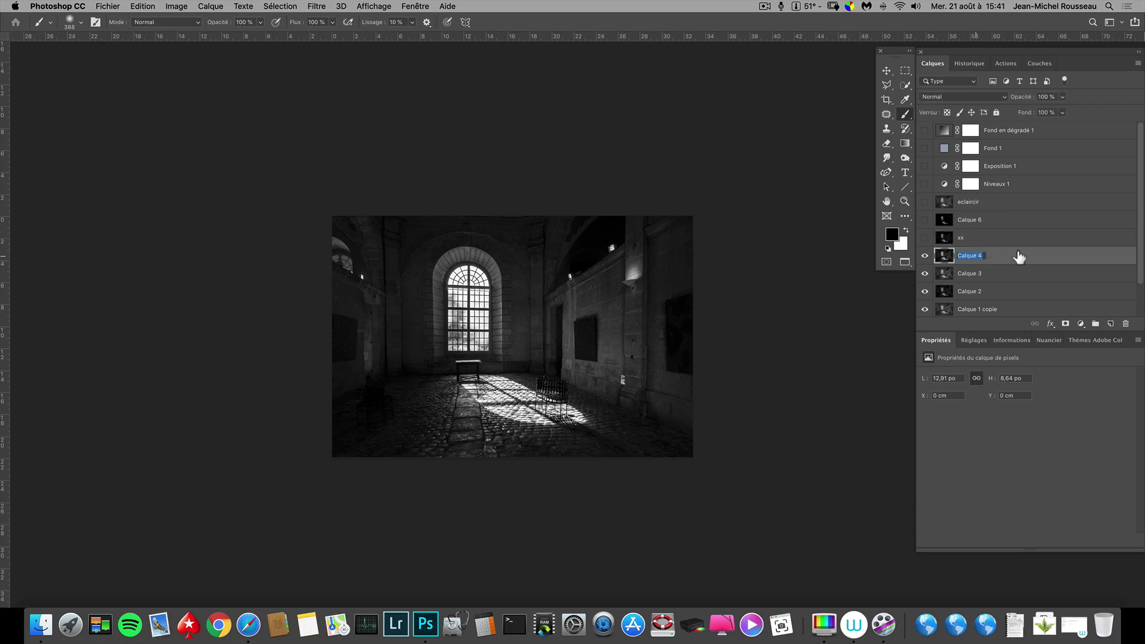
{"action": "type", "text": "base"}
{"action": "key", "text": "Return"}
{"action": "left_click", "coordinate": [925, 256]}
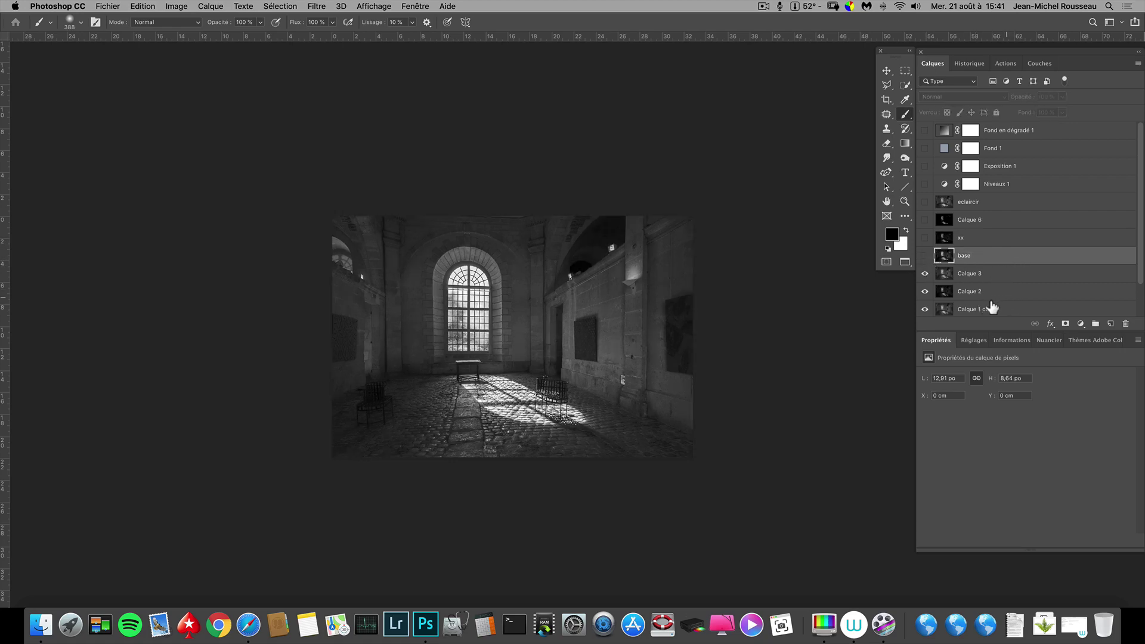
{"action": "left_click", "coordinate": [925, 273]}
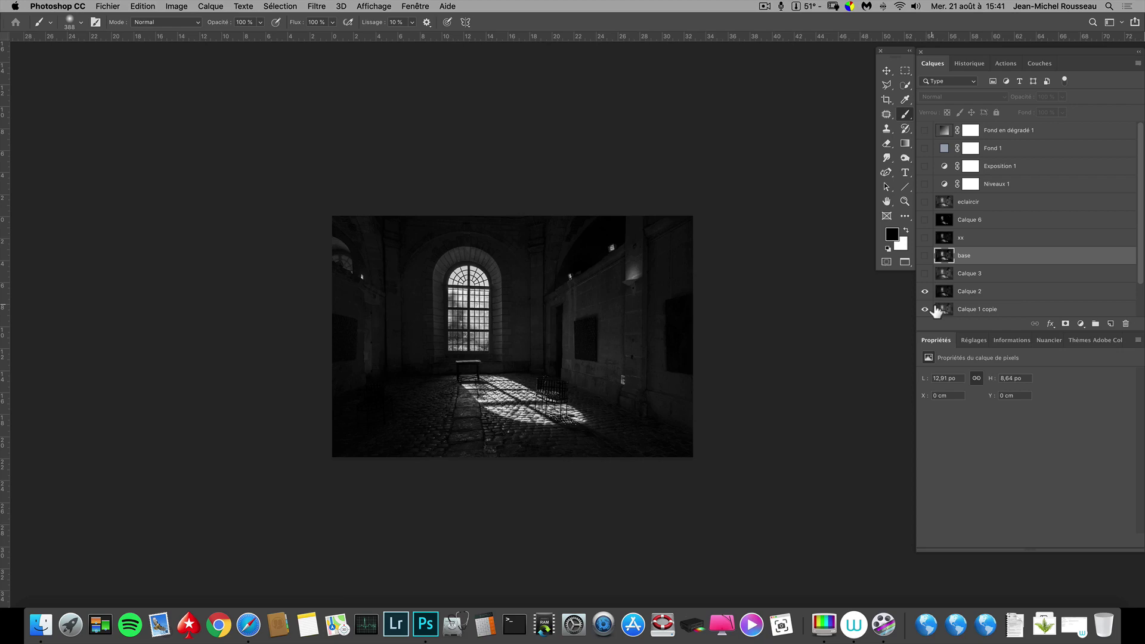
- Show the base layer again, move it below Calque 2, and delete Calque 2
{"action": "left_click", "coordinate": [925, 256]}
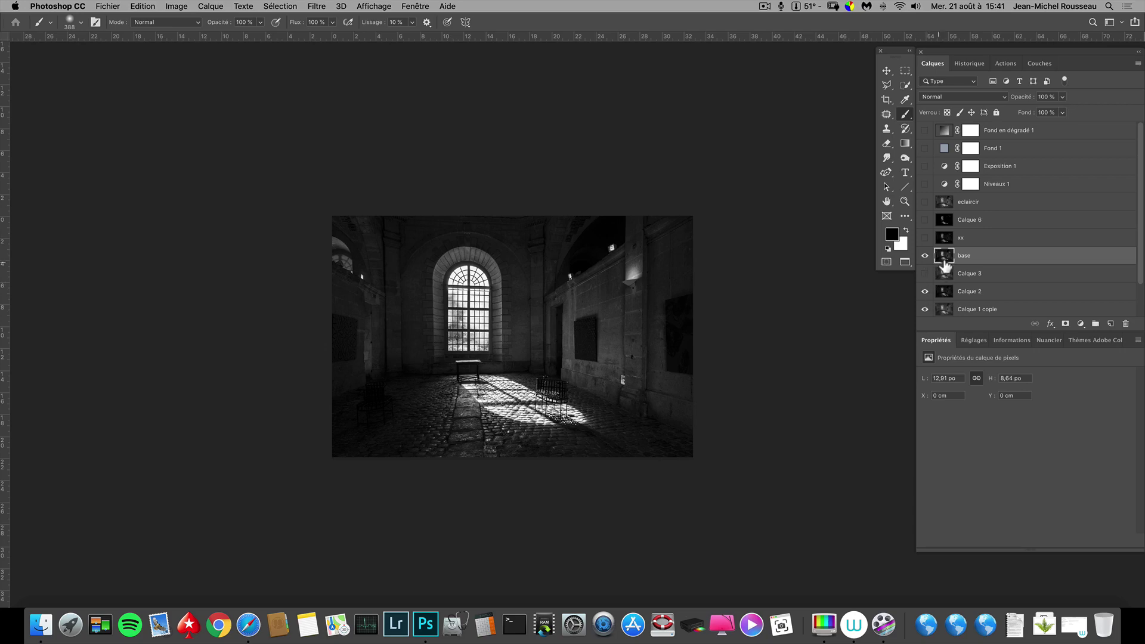
{"action": "left_click_drag", "start_coordinate": [946, 258], "coordinate": [947, 298]}
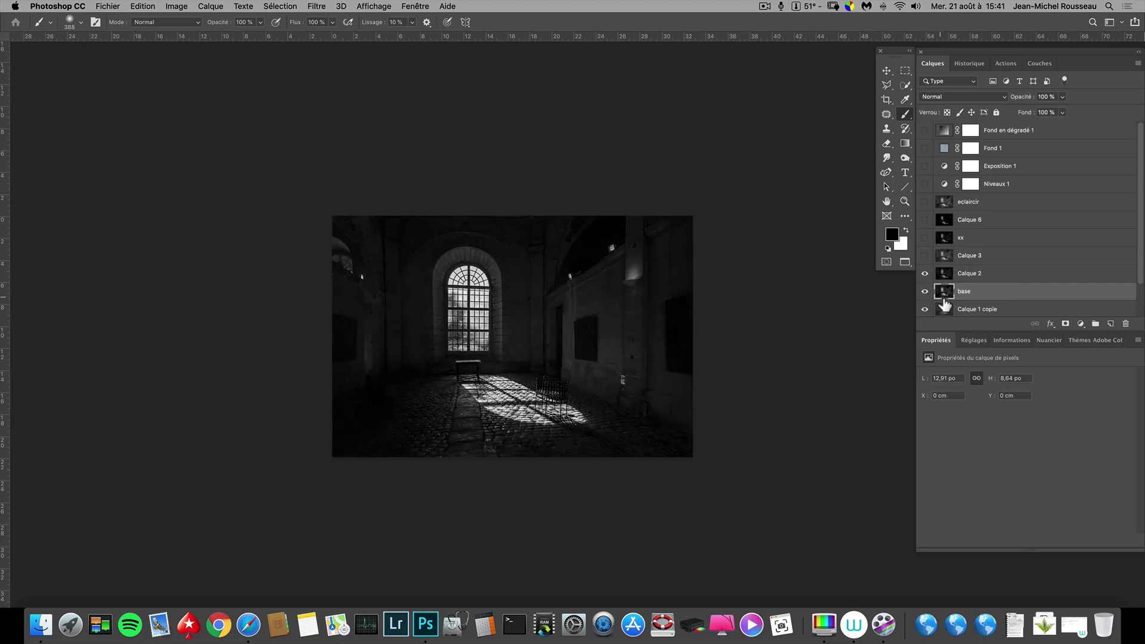
{"action": "left_click", "coordinate": [926, 274]}
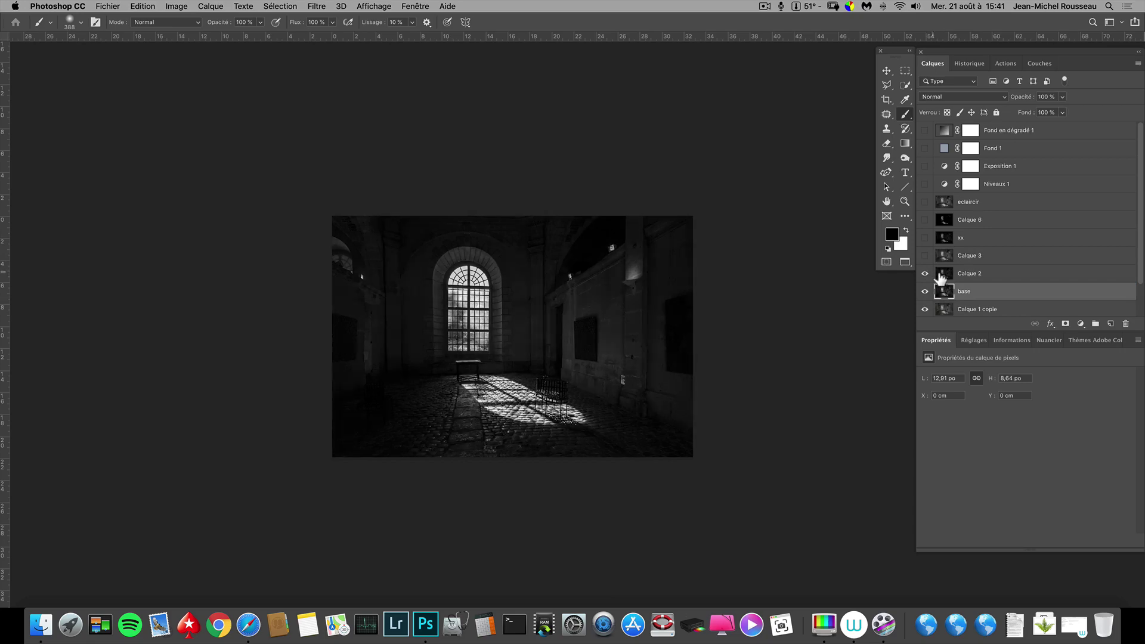
{"action": "left_click_drag", "start_coordinate": [947, 278], "coordinate": [1132, 329]}
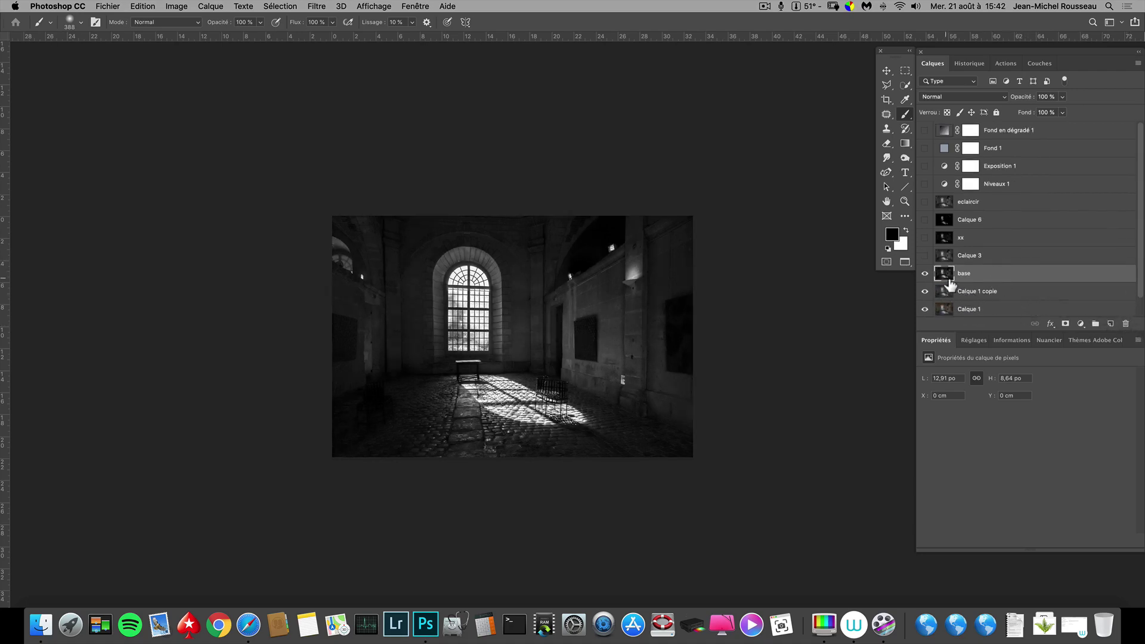
- Clean up the stack so eclaircir sits directly above base, deleting Calque 3, xx and Calque 6
{"action": "left_click_drag", "start_coordinate": [948, 205], "coordinate": [1128, 326]}
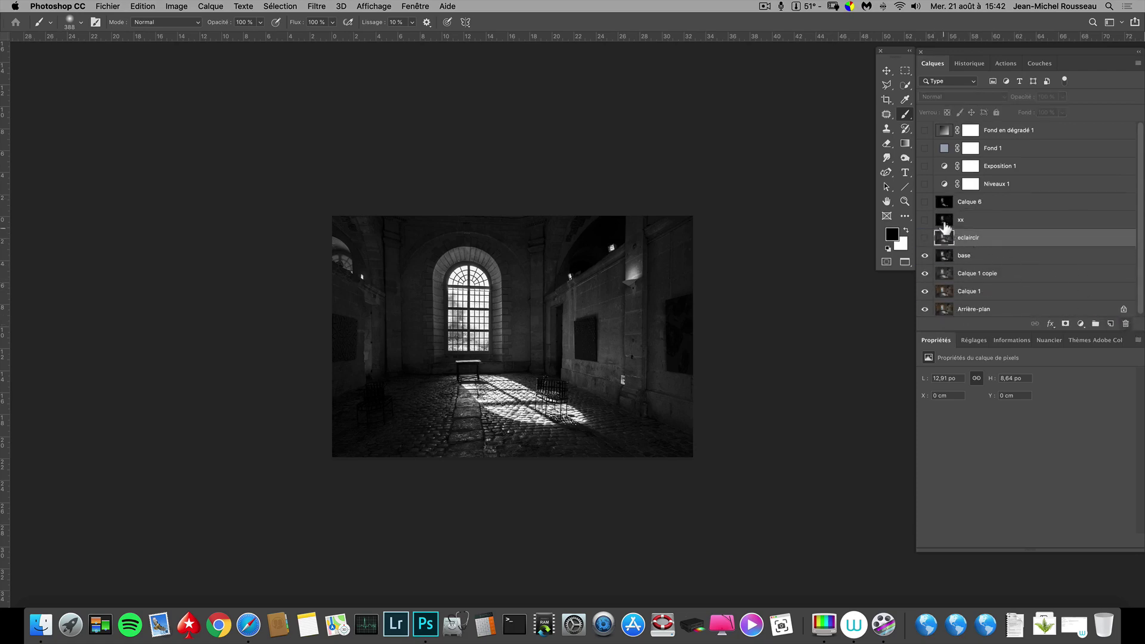
{"action": "left_click_drag", "start_coordinate": [944, 223], "coordinate": [1129, 325]}
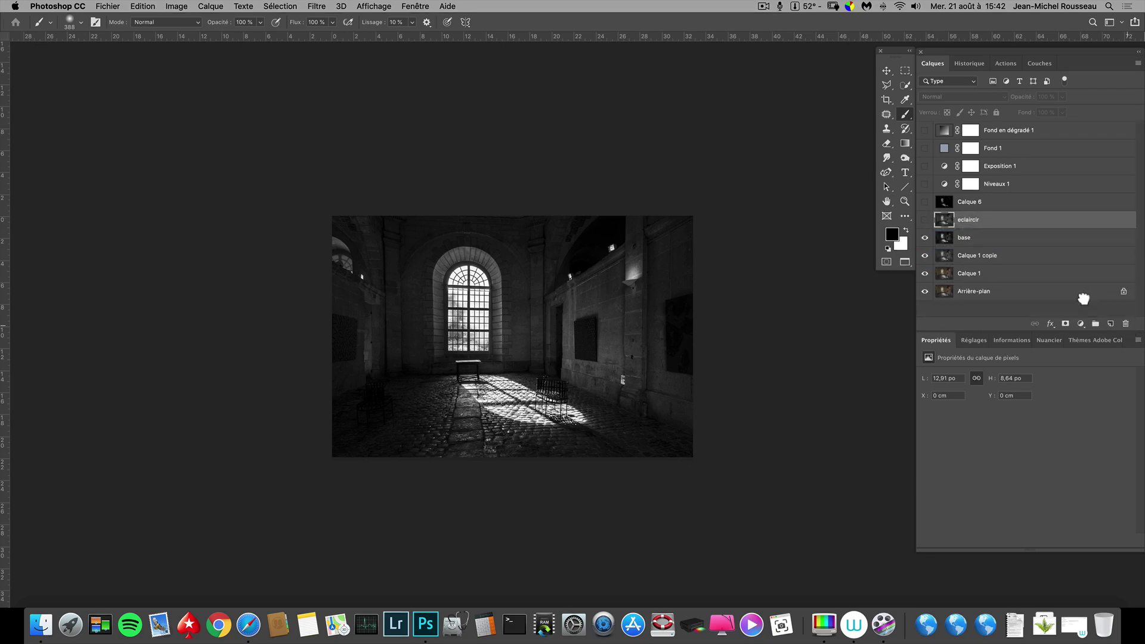
{"action": "left_click_drag", "start_coordinate": [948, 204], "coordinate": [1127, 325]}
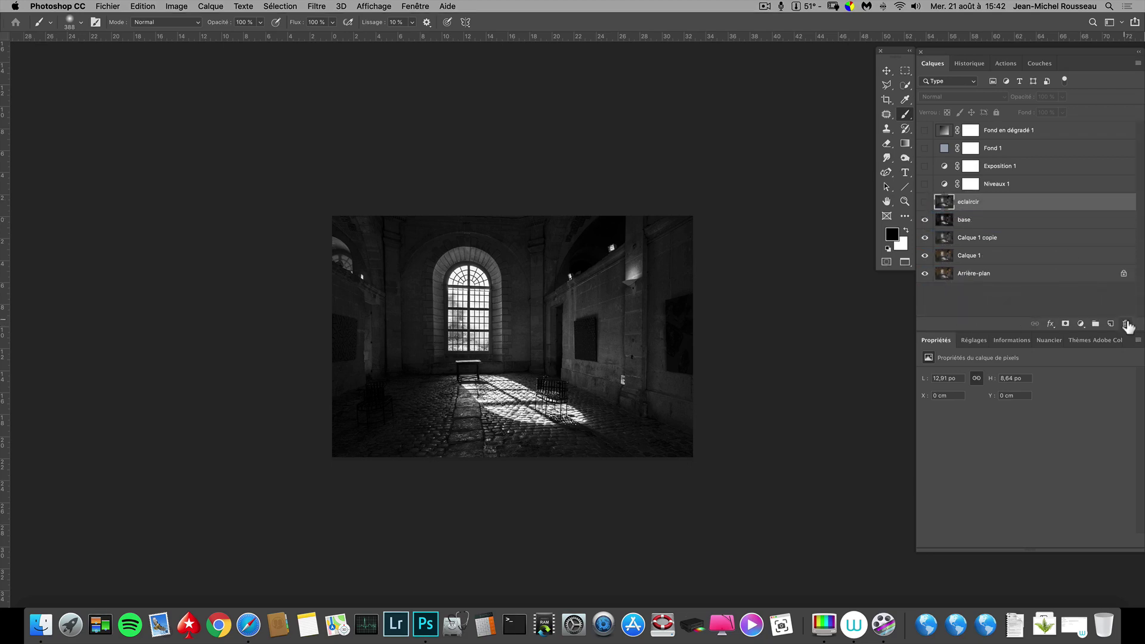
- Show eclaircir, give it a black mask, and paint the chapel's dark surroundings white on it with a soft 941 px brush
{"action": "left_click", "coordinate": [925, 202]}
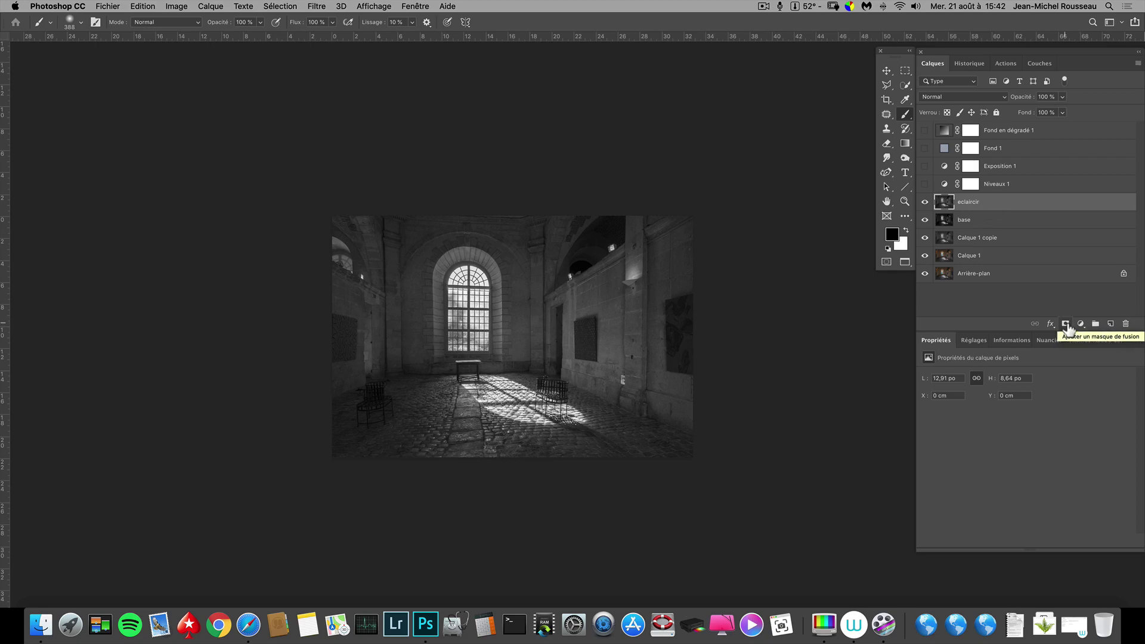
{"action": "left_click", "coordinate": [1067, 326], "text": "alt"}
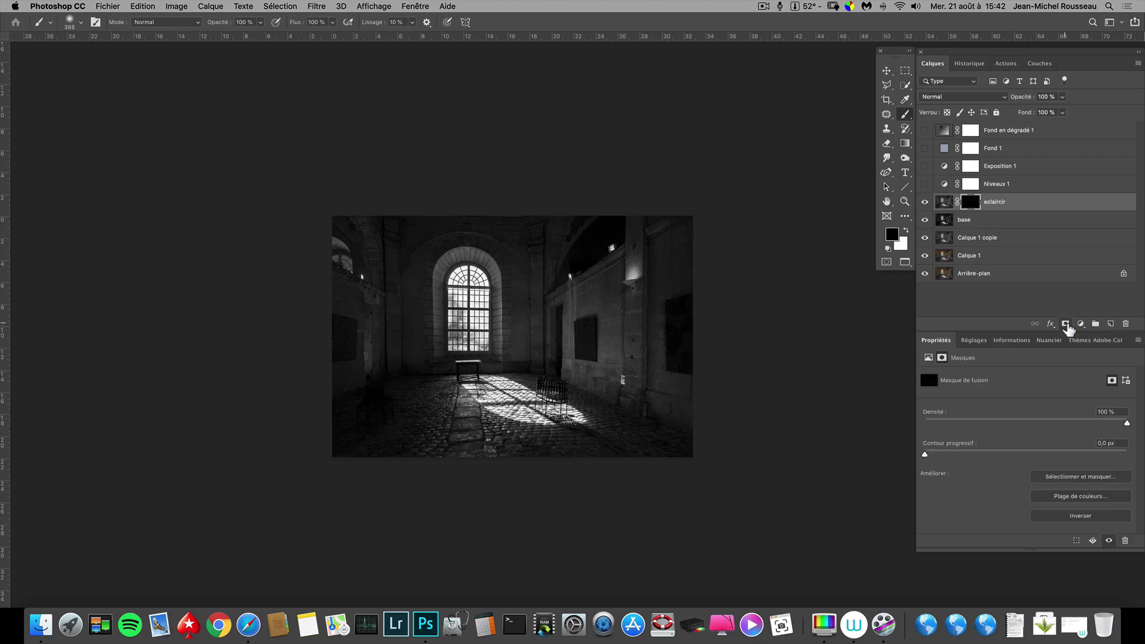
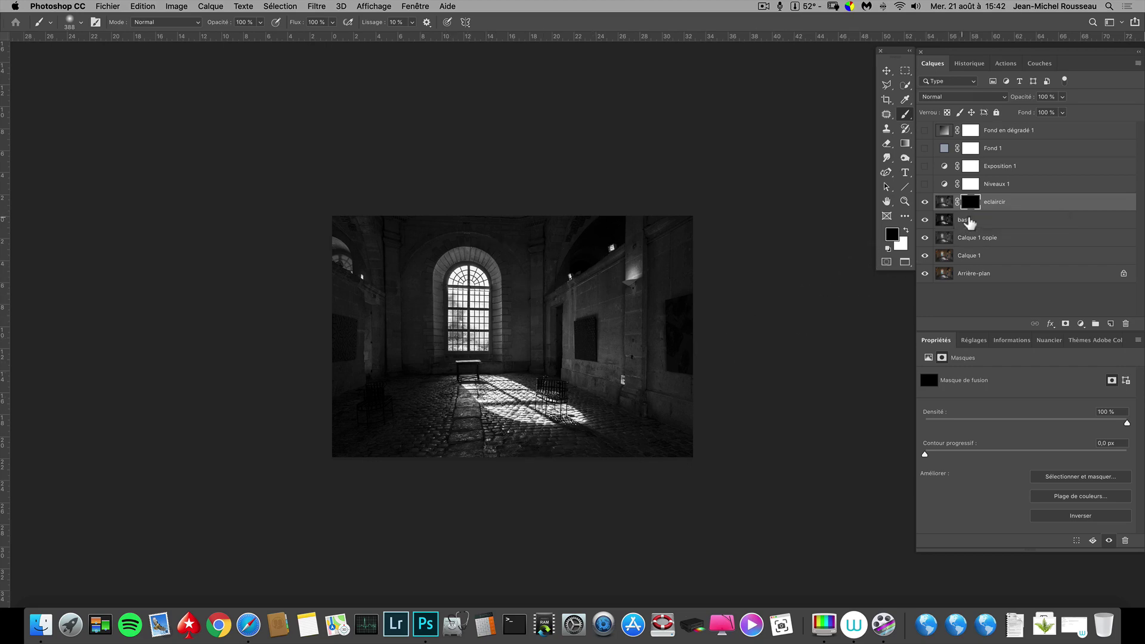
{"action": "left_click", "coordinate": [908, 232]}
{"action": "mouse_move", "coordinate": [419, 401]}
{"action": "left_mouse_down"}
{"action": "mouse_move", "coordinate": [463, 343]}
{"action": "mouse_move", "coordinate": [445, 279]}
{"action": "left_mouse_up"}
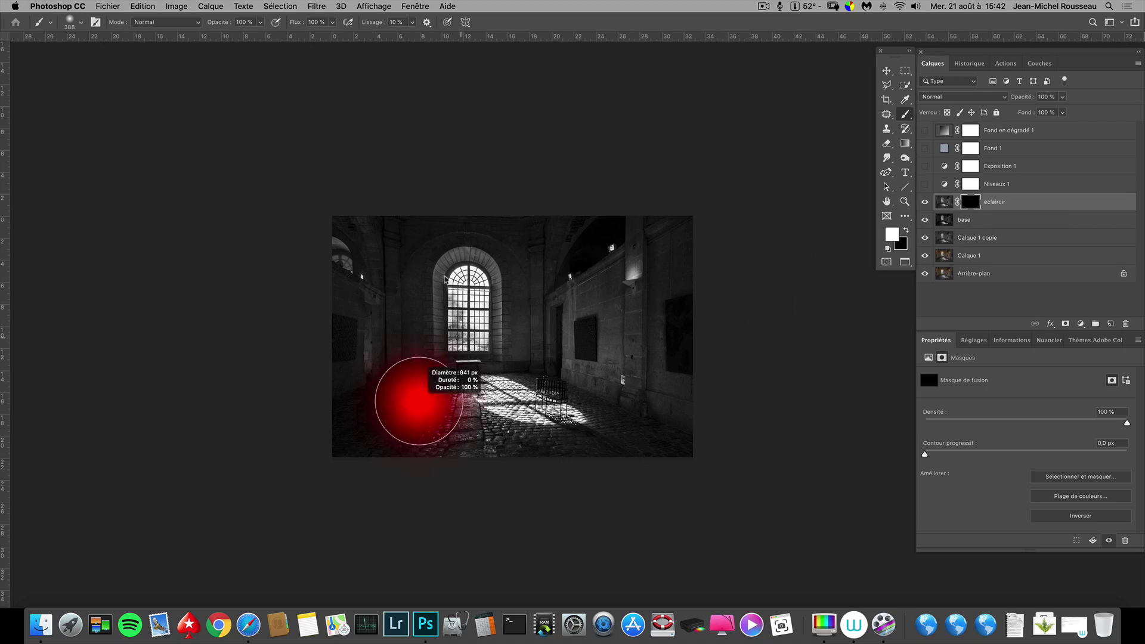
{"action": "mouse_move", "coordinate": [371, 418]}
{"action": "left_mouse_down"}
{"action": "mouse_move", "coordinate": [367, 349]}
{"action": "mouse_move", "coordinate": [369, 257]}
{"action": "mouse_move", "coordinate": [362, 353]}
{"action": "mouse_move", "coordinate": [373, 410]}
{"action": "mouse_move", "coordinate": [402, 423]}
{"action": "mouse_move", "coordinate": [379, 435]}
{"action": "mouse_move", "coordinate": [333, 419]}
{"action": "mouse_move", "coordinate": [332, 430]}
{"action": "mouse_move", "coordinate": [340, 293]}
{"action": "mouse_move", "coordinate": [359, 263]}
{"action": "mouse_move", "coordinate": [392, 265]}
{"action": "mouse_move", "coordinate": [404, 225]}
{"action": "mouse_move", "coordinate": [449, 214]}
{"action": "mouse_move", "coordinate": [495, 215]}
{"action": "mouse_move", "coordinate": [514, 237]}
{"action": "mouse_move", "coordinate": [591, 231]}
{"action": "mouse_move", "coordinate": [578, 272]}
{"action": "mouse_move", "coordinate": [583, 329]}
{"action": "mouse_move", "coordinate": [653, 370]}
{"action": "mouse_move", "coordinate": [670, 364]}
{"action": "mouse_move", "coordinate": [664, 254]}
{"action": "mouse_move", "coordinate": [680, 316]}
{"action": "mouse_move", "coordinate": [661, 342]}
{"action": "mouse_move", "coordinate": [586, 265]}
{"action": "mouse_move", "coordinate": [565, 345]}
{"action": "mouse_move", "coordinate": [554, 243]}
{"action": "mouse_move", "coordinate": [609, 199]}
{"action": "left_mouse_up"}
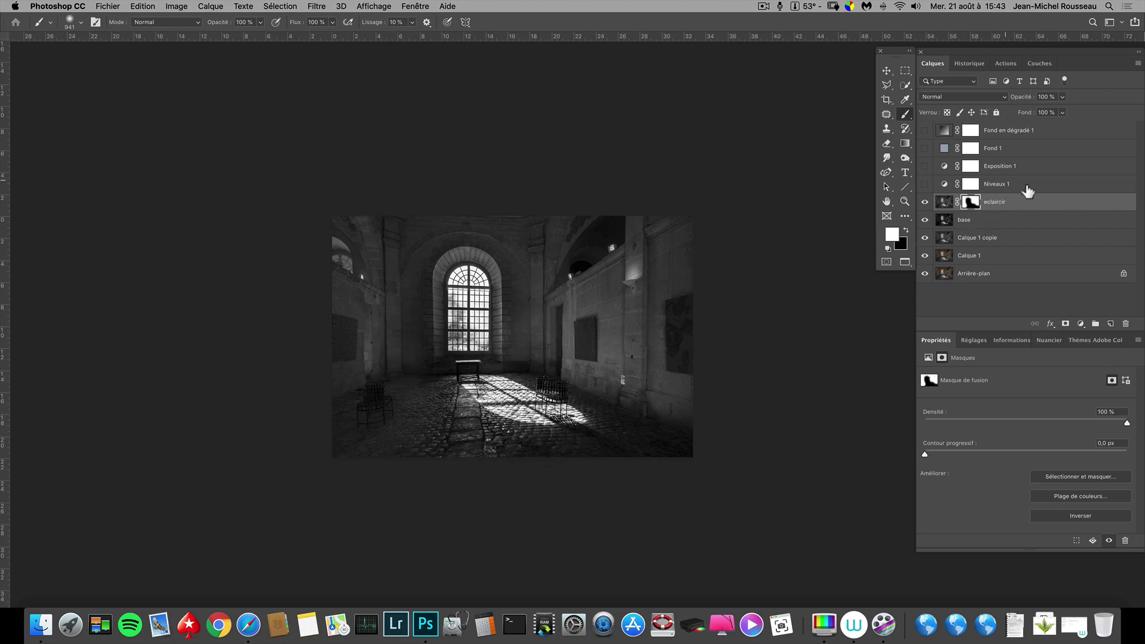
- Show the Fond en dégradé 1 layer and change its gradient type to Bruit
{"action": "left_click", "coordinate": [927, 133]}
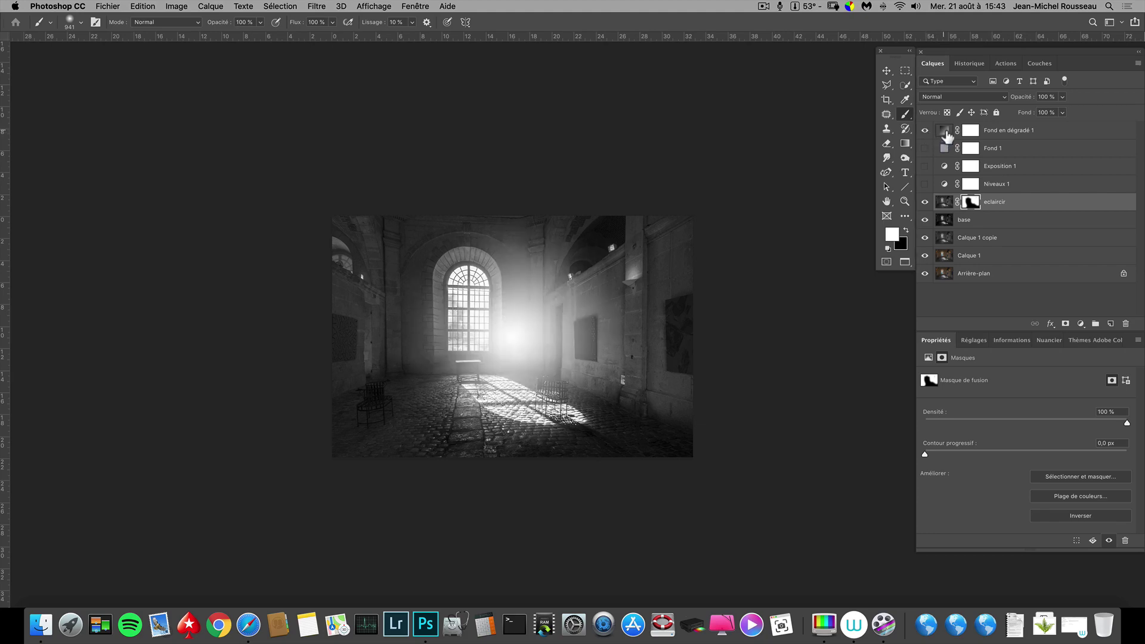
{"action": "left_click", "coordinate": [947, 132]}
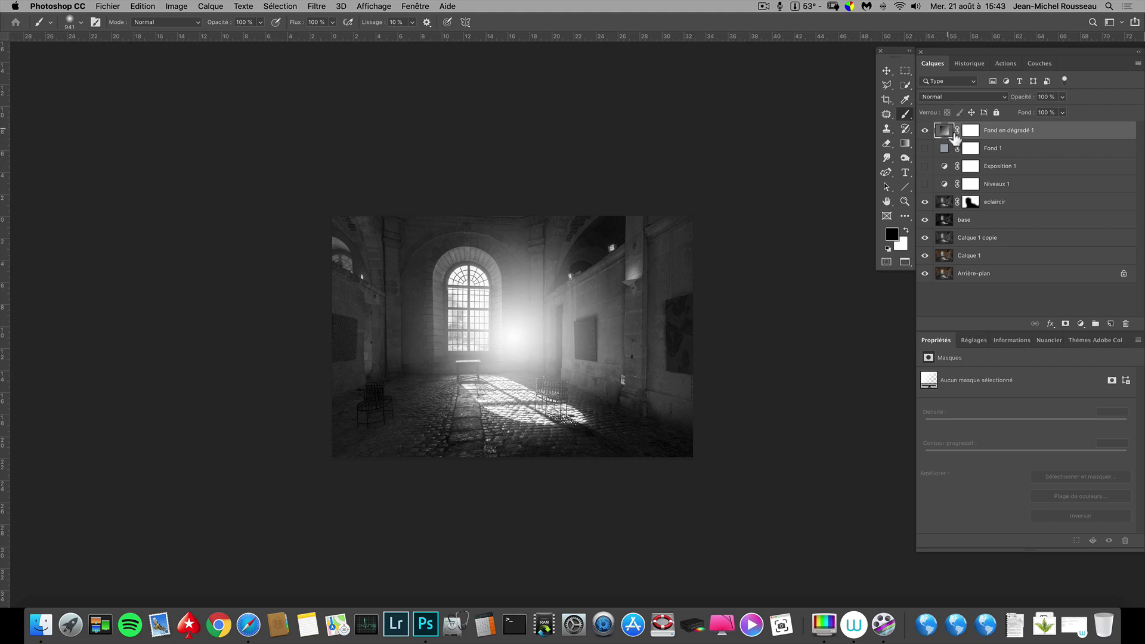
{"action": "left_click", "coordinate": [1081, 324]}
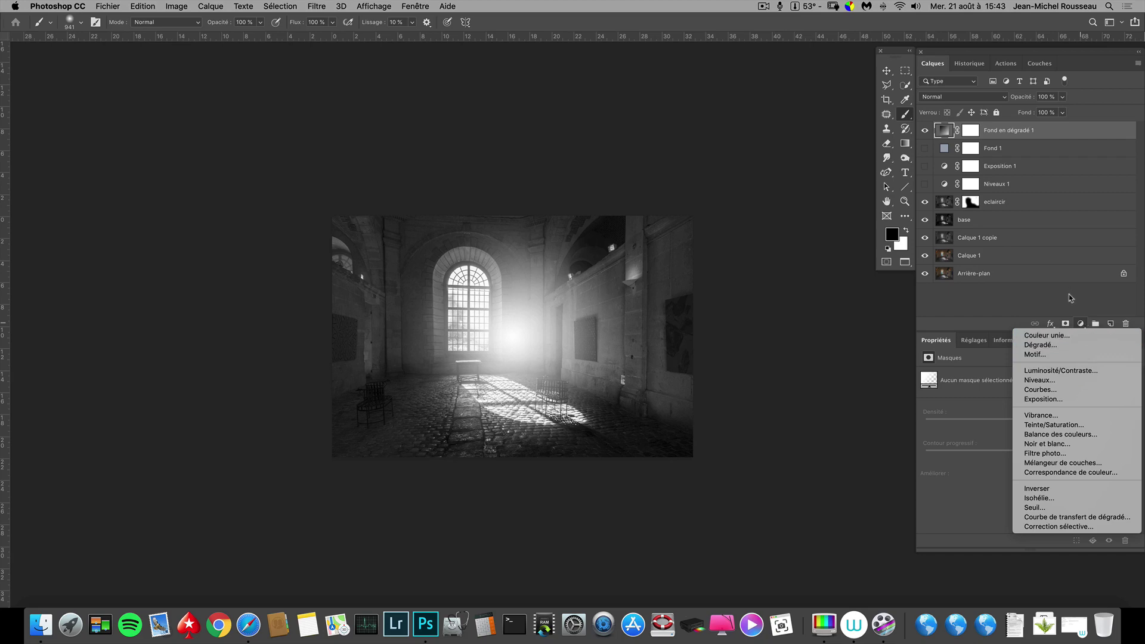
{"action": "left_click", "coordinate": [1094, 316]}
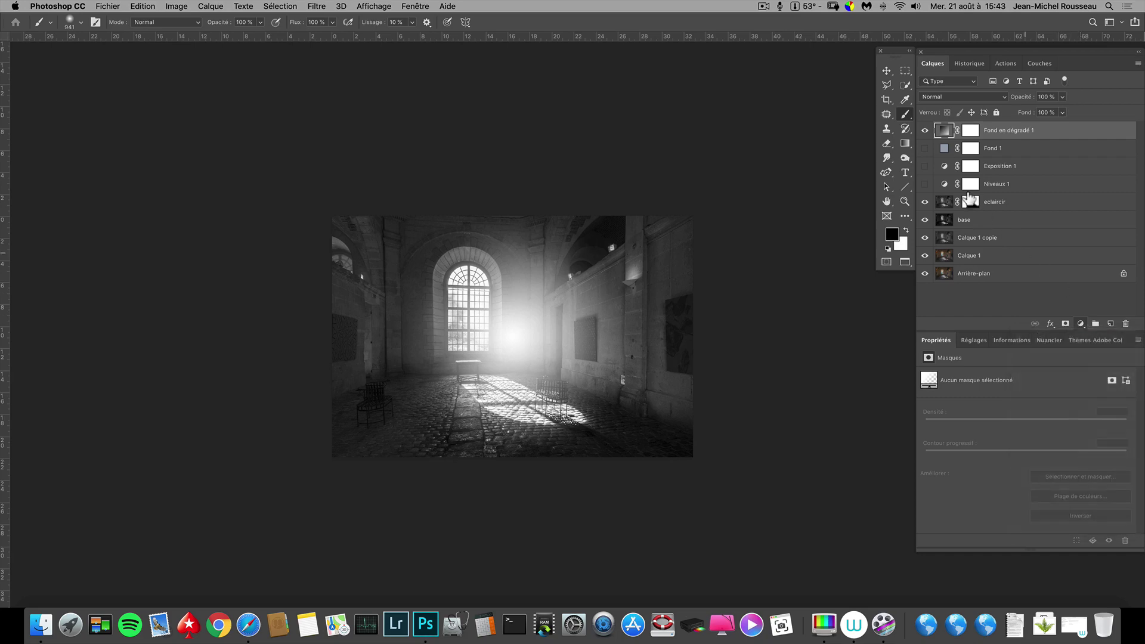
{"action": "double_click", "coordinate": [945, 130]}
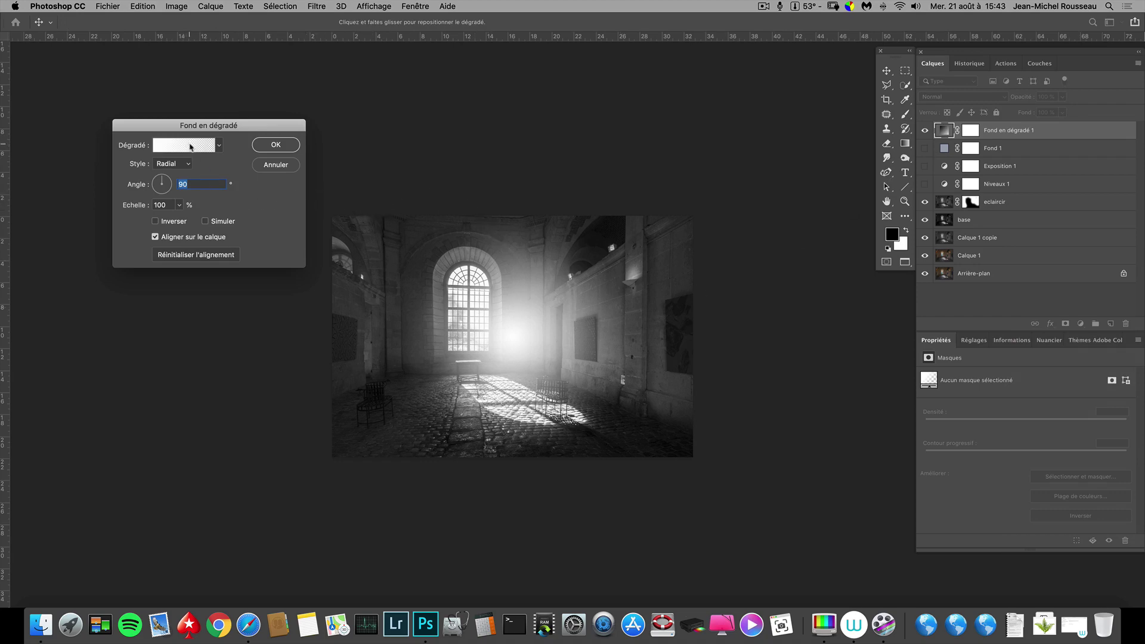
{"action": "left_click", "coordinate": [192, 147]}
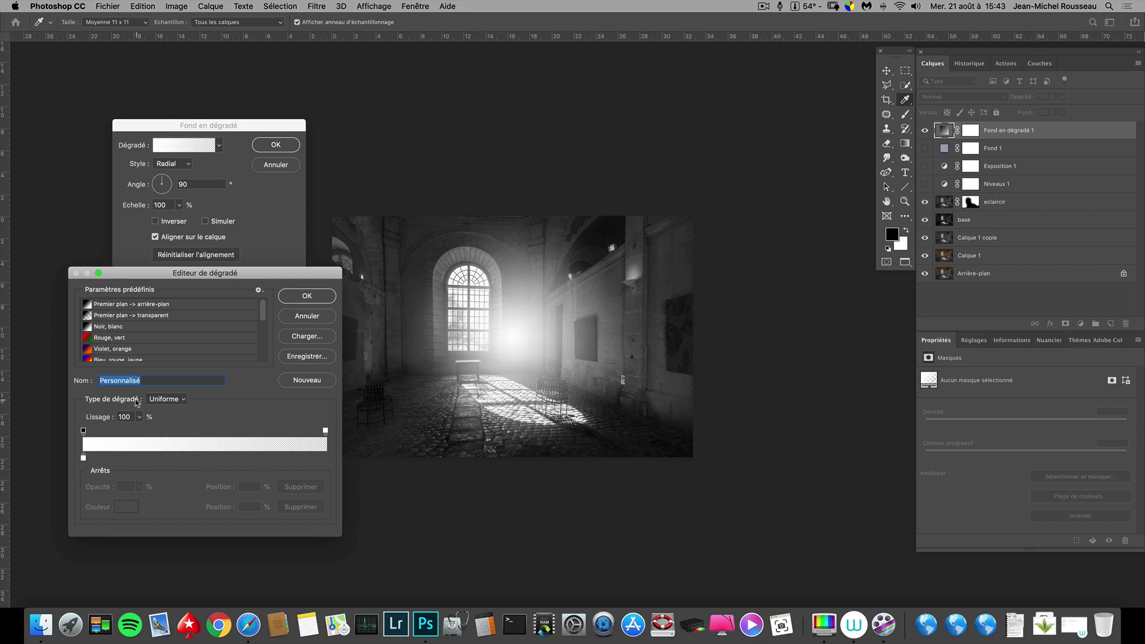
{"action": "left_click", "coordinate": [167, 404]}
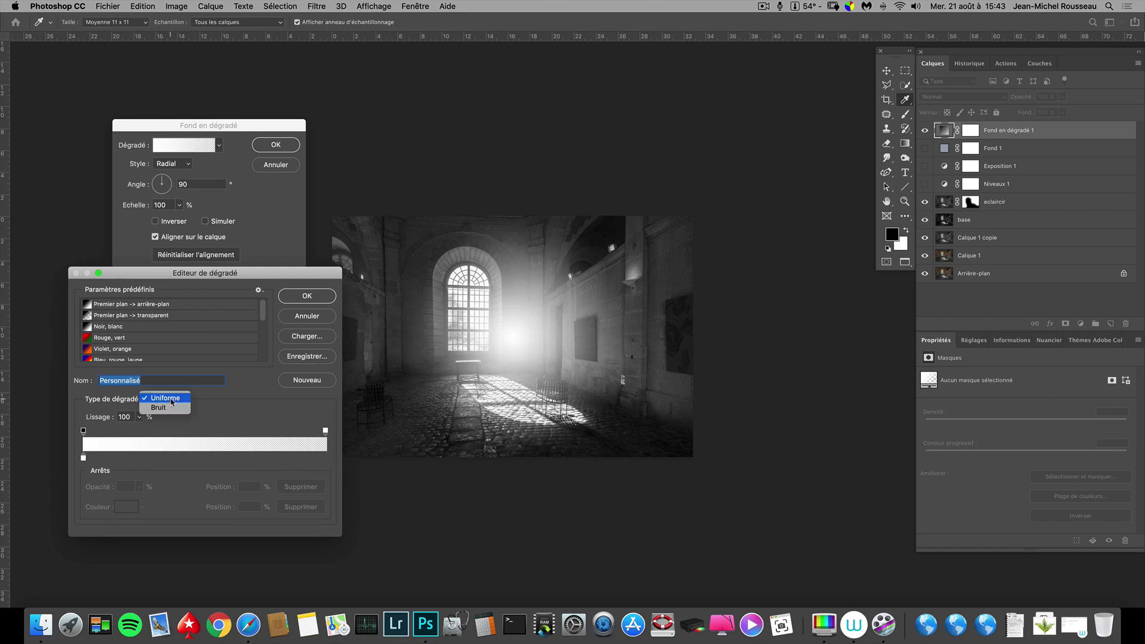
{"action": "left_click", "coordinate": [173, 409]}
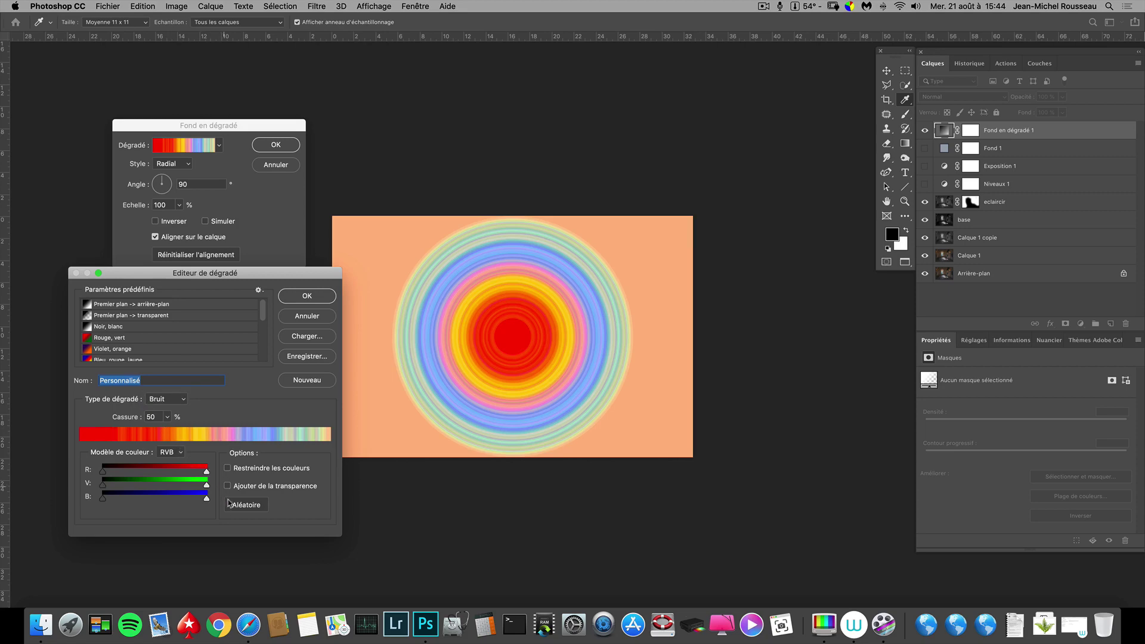
- Switch the noise gradient to the TSL colour model, reduce its maximum saturation to the minimum, and accept the gradient
{"action": "left_click", "coordinate": [173, 454]}
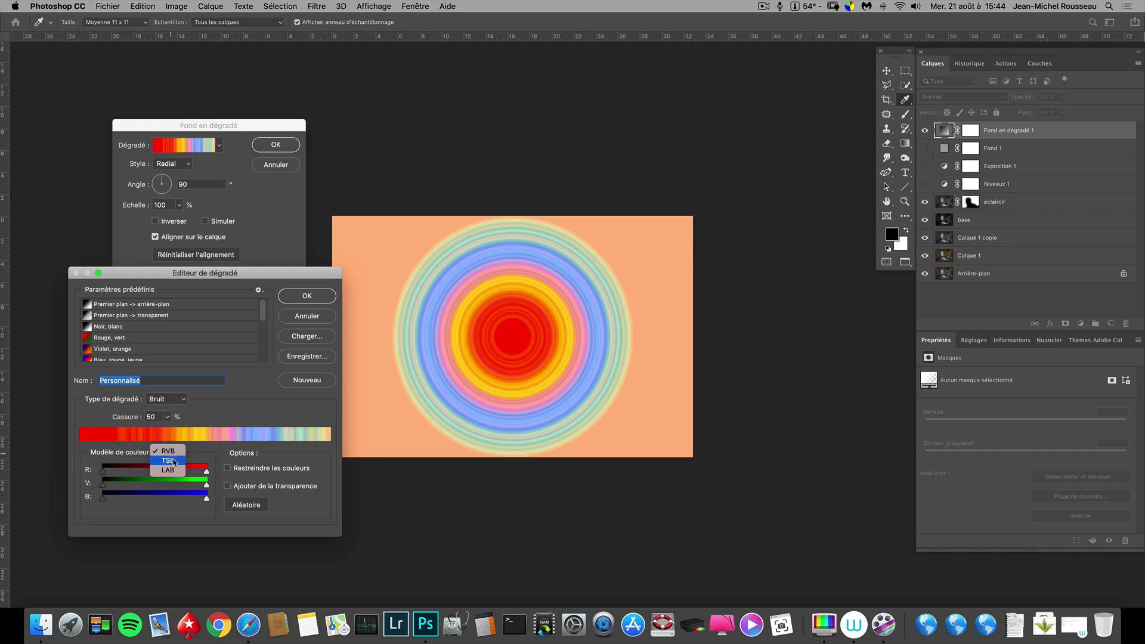
{"action": "left_click", "coordinate": [169, 463]}
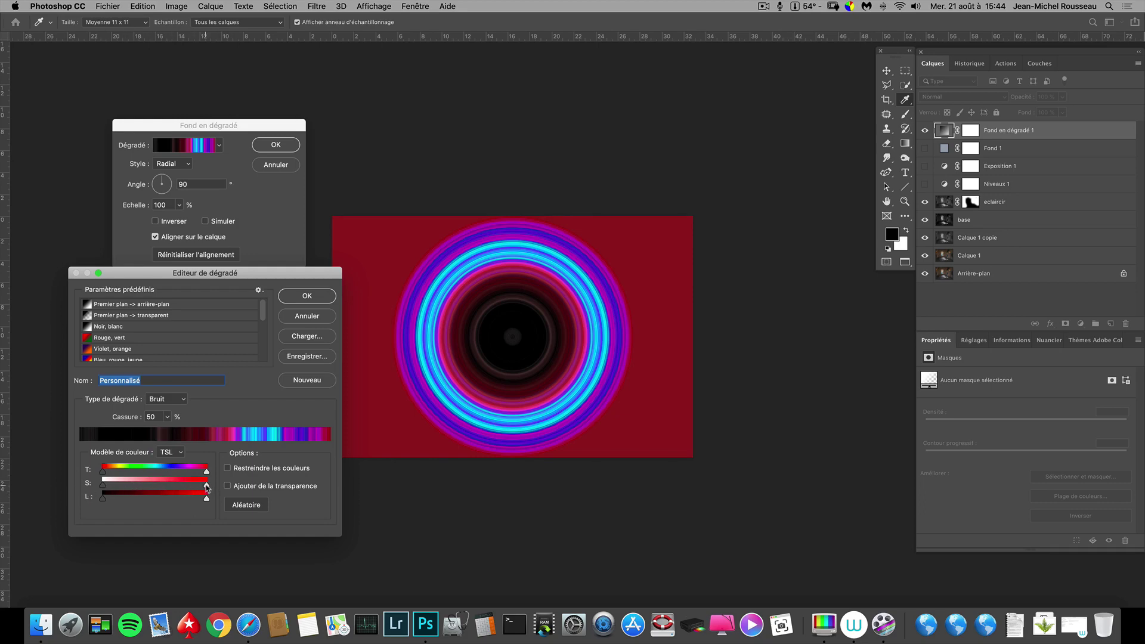
{"action": "left_click_drag", "start_coordinate": [207, 487], "coordinate": [118, 486]}
{"action": "left_click_drag", "start_coordinate": [95, 486], "coordinate": [65, 486]}
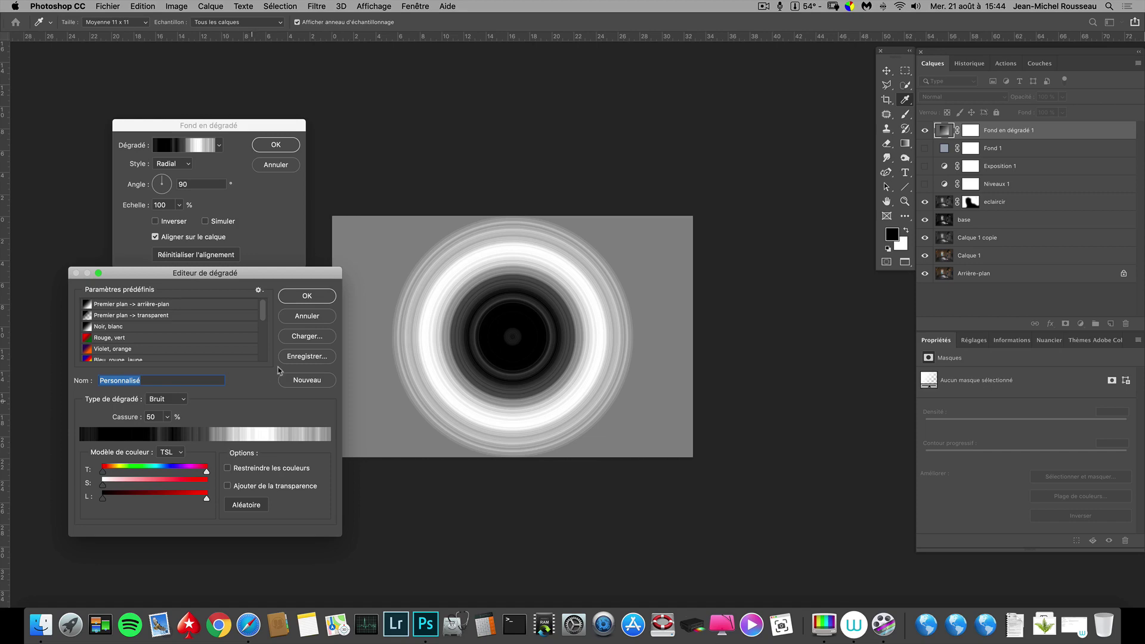
{"action": "left_click", "coordinate": [308, 296]}
- Set the gradient fill's style to Angle and restrict the colours of its noise gradient
{"action": "left_click", "coordinate": [178, 163]}
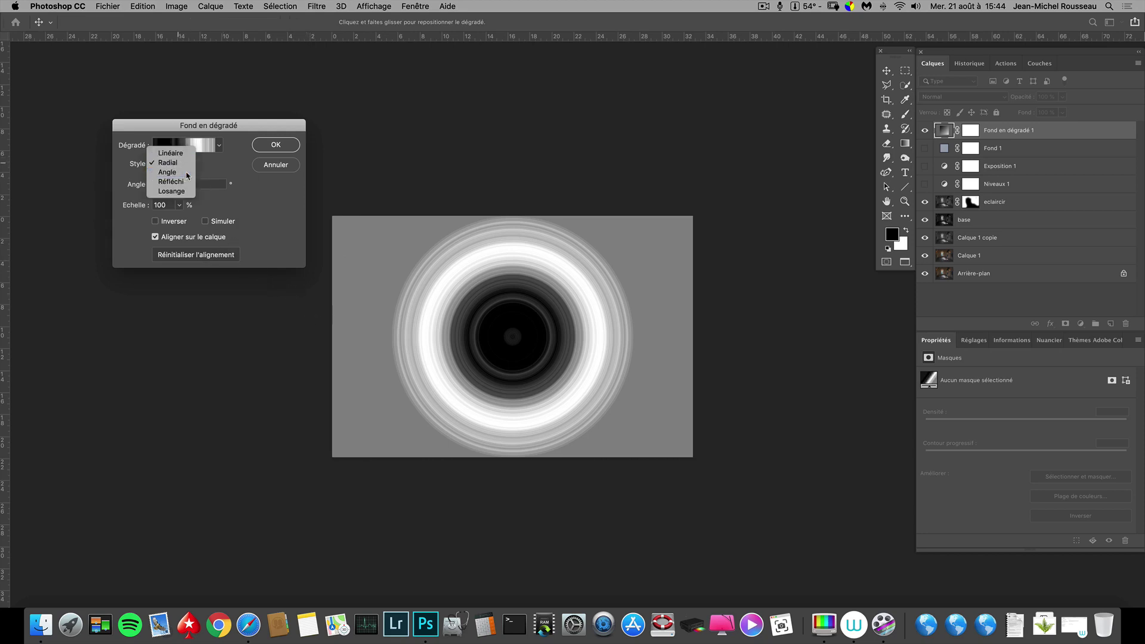
{"action": "left_click", "coordinate": [185, 174]}
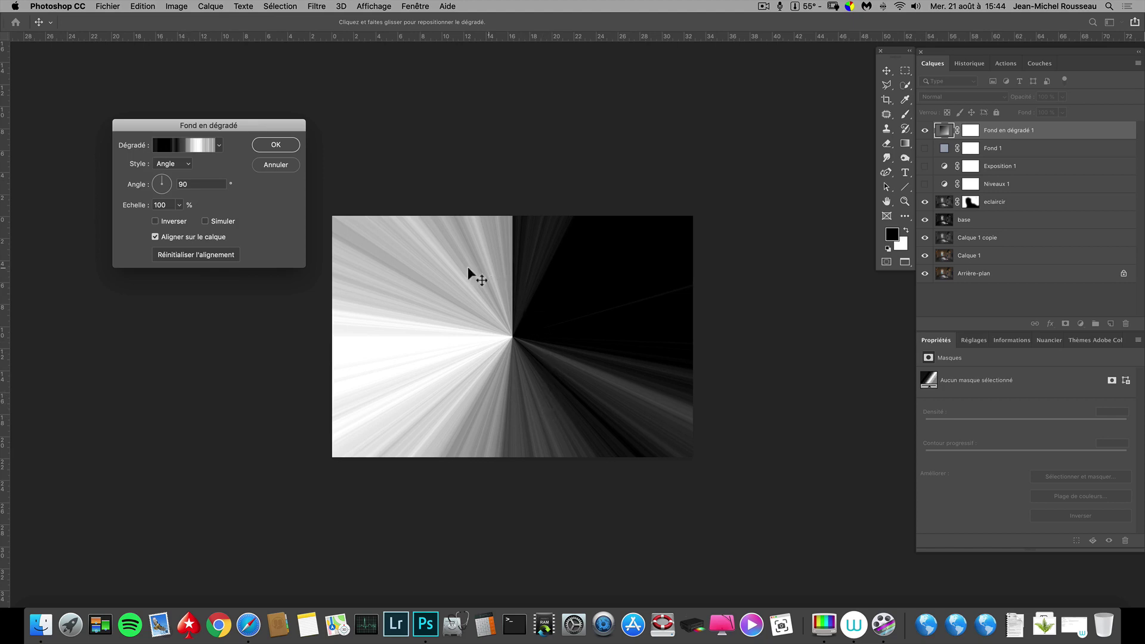
{"action": "left_click", "coordinate": [200, 145]}
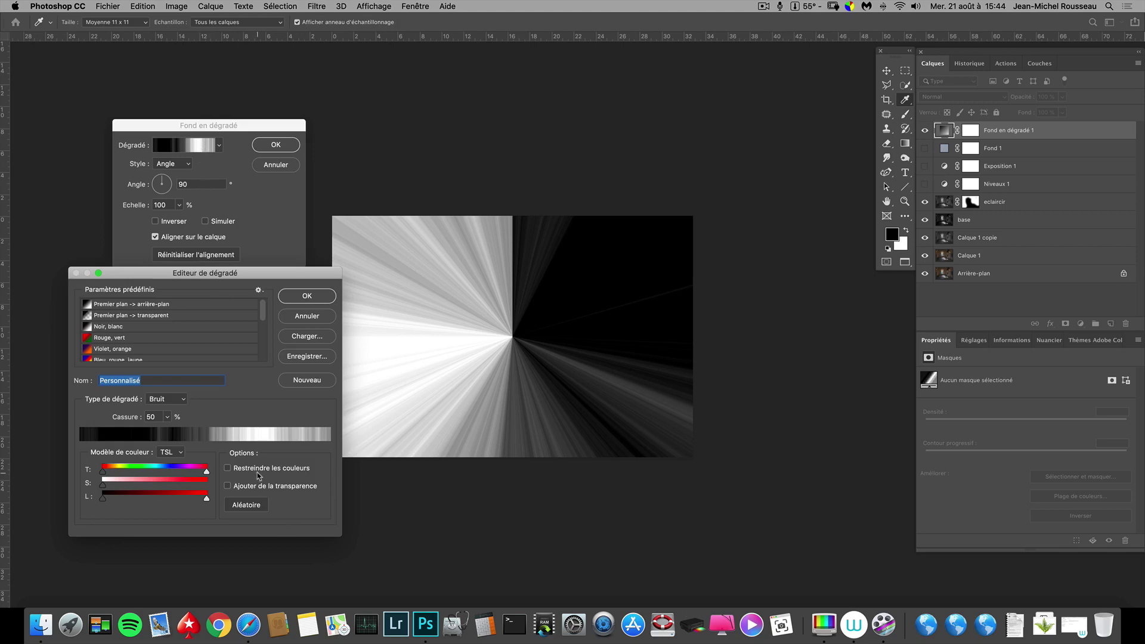
{"action": "left_click", "coordinate": [228, 469]}
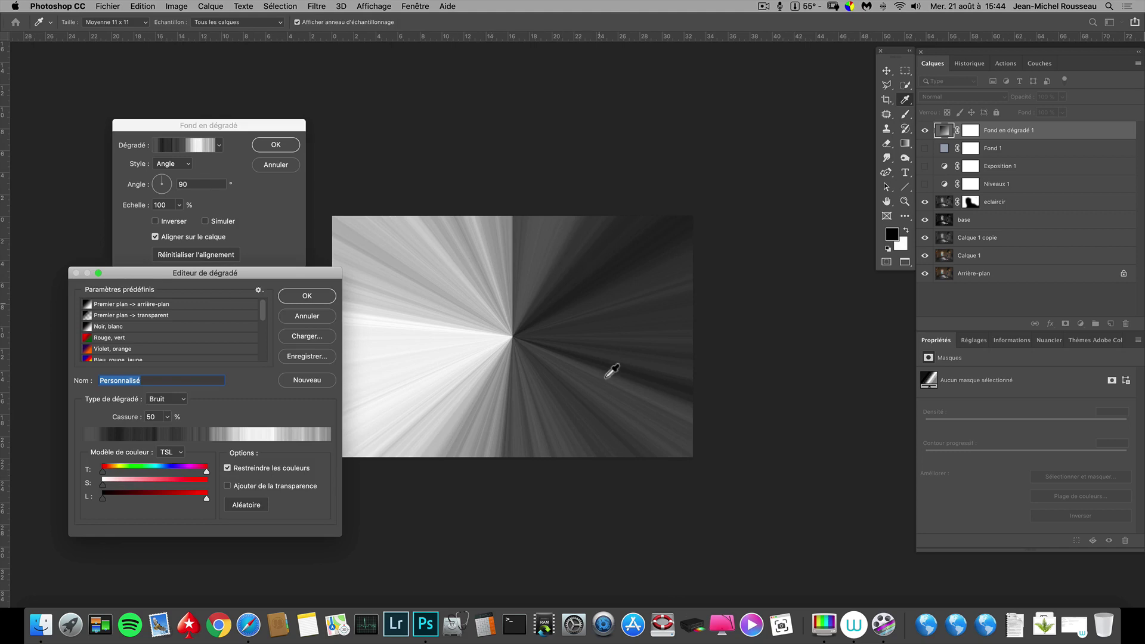
- Randomise the noise gradient repeatedly until it gives many varied light and dark rays, and accept it
{"action": "left_click", "coordinate": [246, 506]}
{"action": "left_click", "coordinate": [250, 508]}
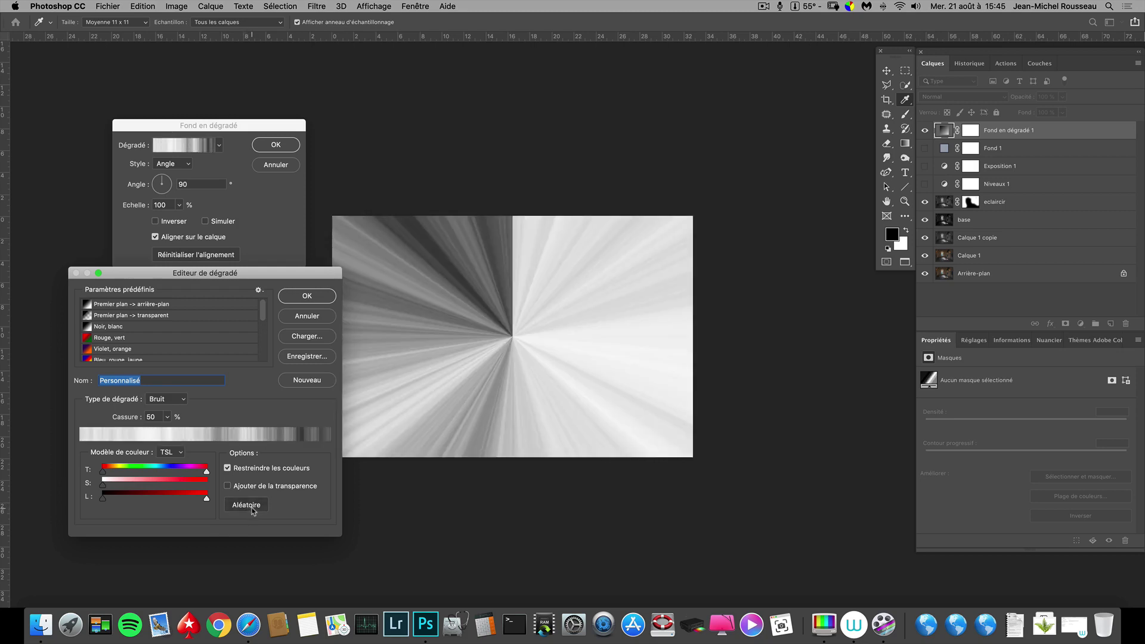
{"action": "left_click", "coordinate": [250, 508]}
{"action": "left_click", "coordinate": [251, 509]}
{"action": "left_click", "coordinate": [251, 509]}
{"action": "left_click", "coordinate": [251, 509]}
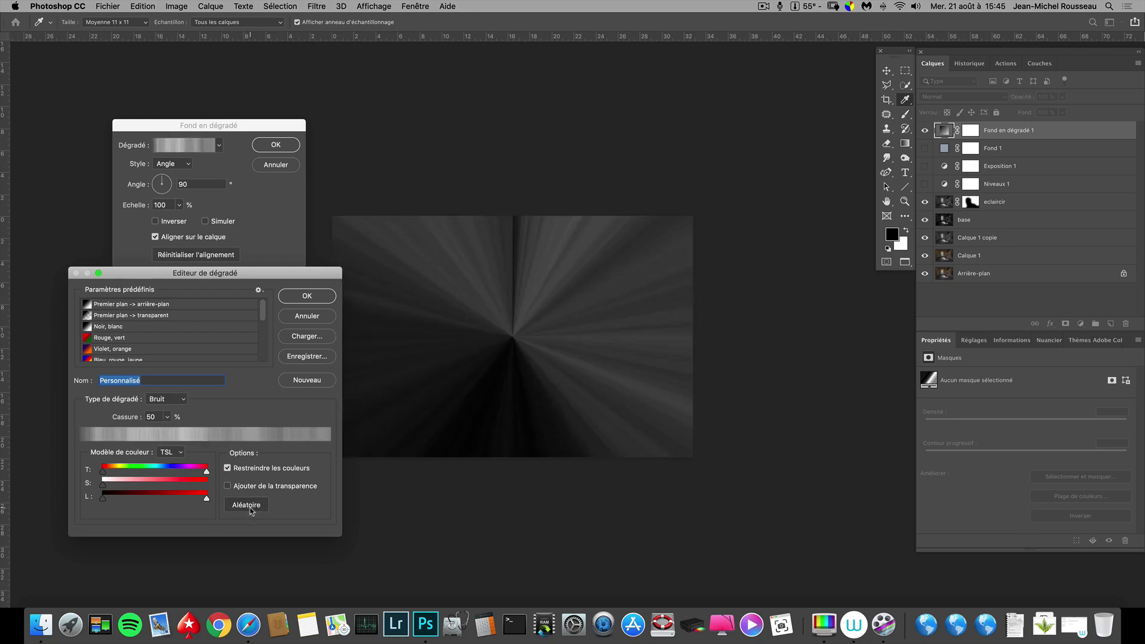
{"action": "left_click", "coordinate": [251, 509]}
{"action": "left_click", "coordinate": [252, 509]}
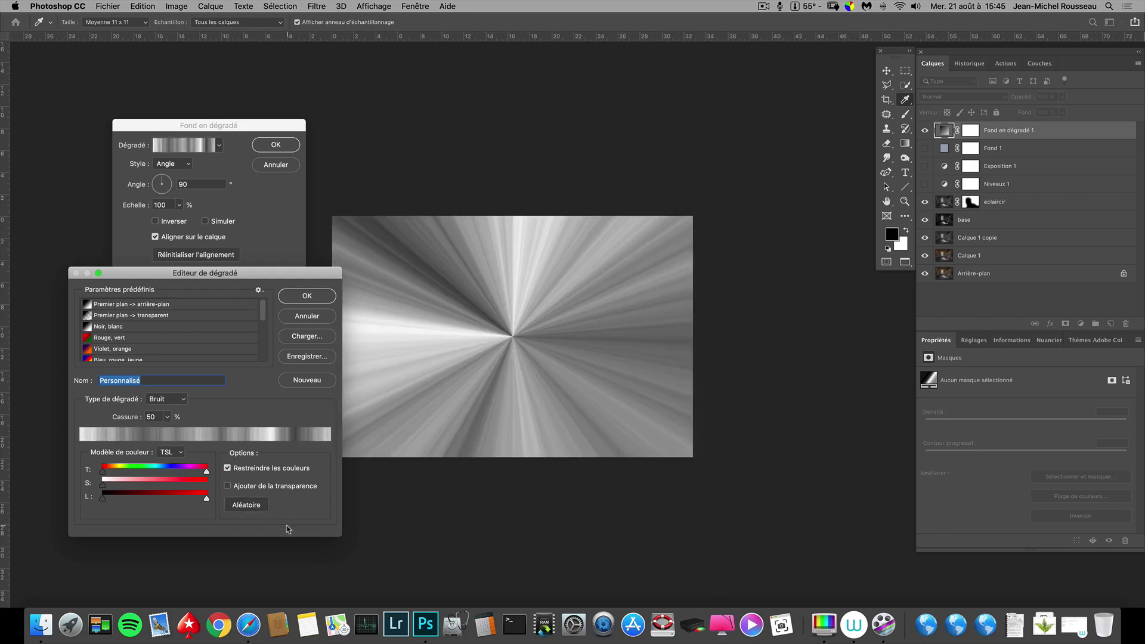
{"action": "left_click", "coordinate": [319, 302]}
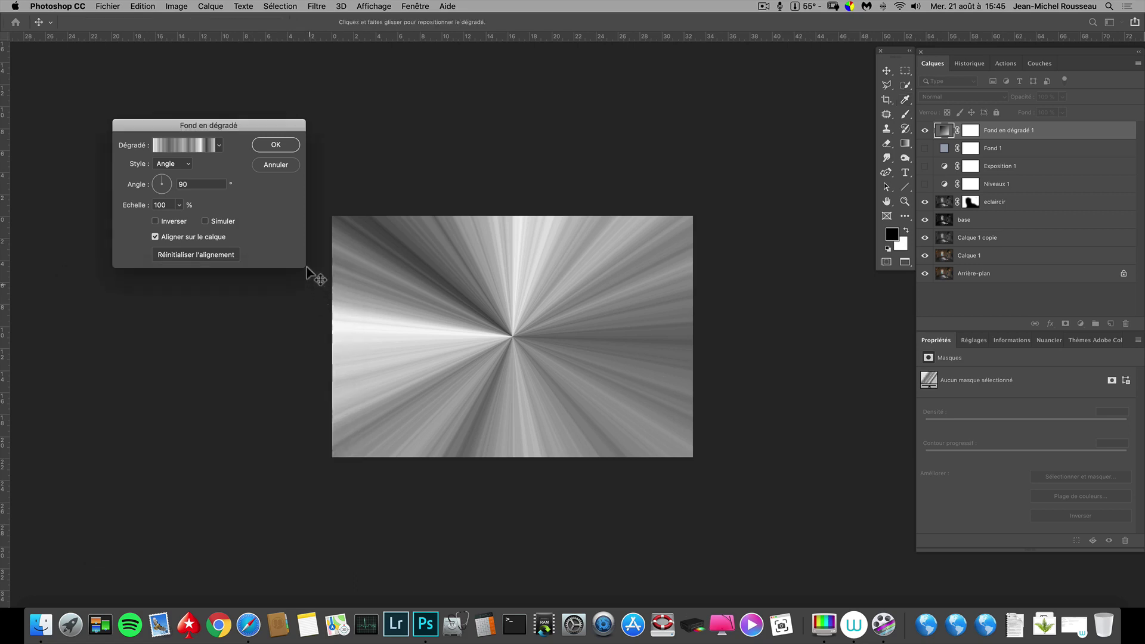
- Accept the gradient fill and blend the Fond en dégradé 1 layer in Lumière crue mode
{"action": "left_click", "coordinate": [276, 145]}
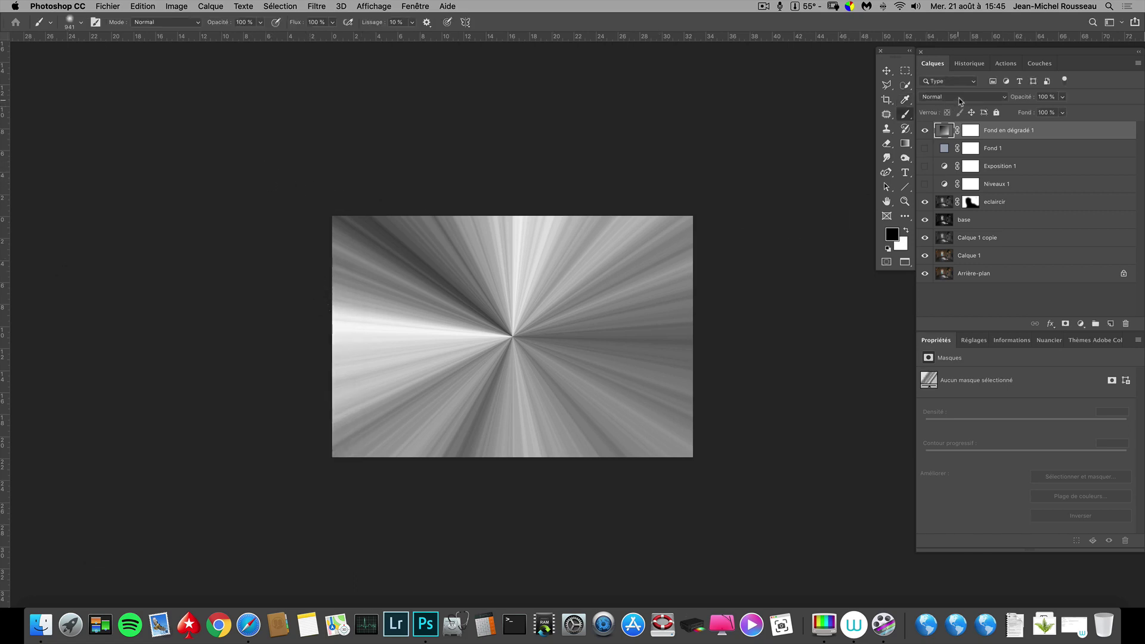
{"action": "left_click", "coordinate": [964, 100]}
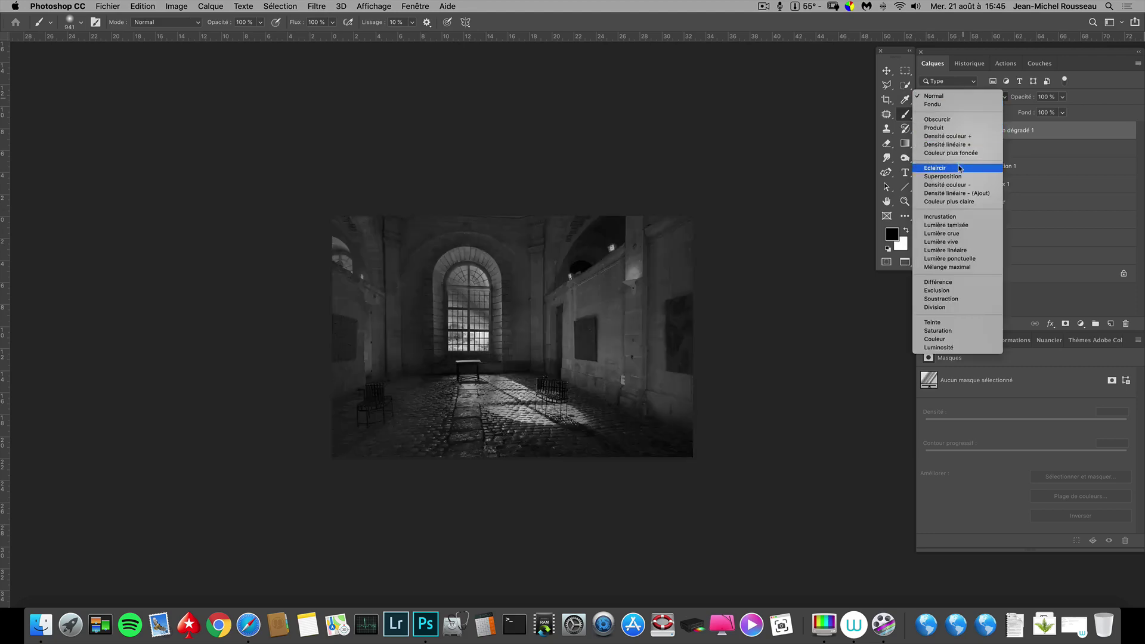
{"action": "left_click", "coordinate": [973, 239]}
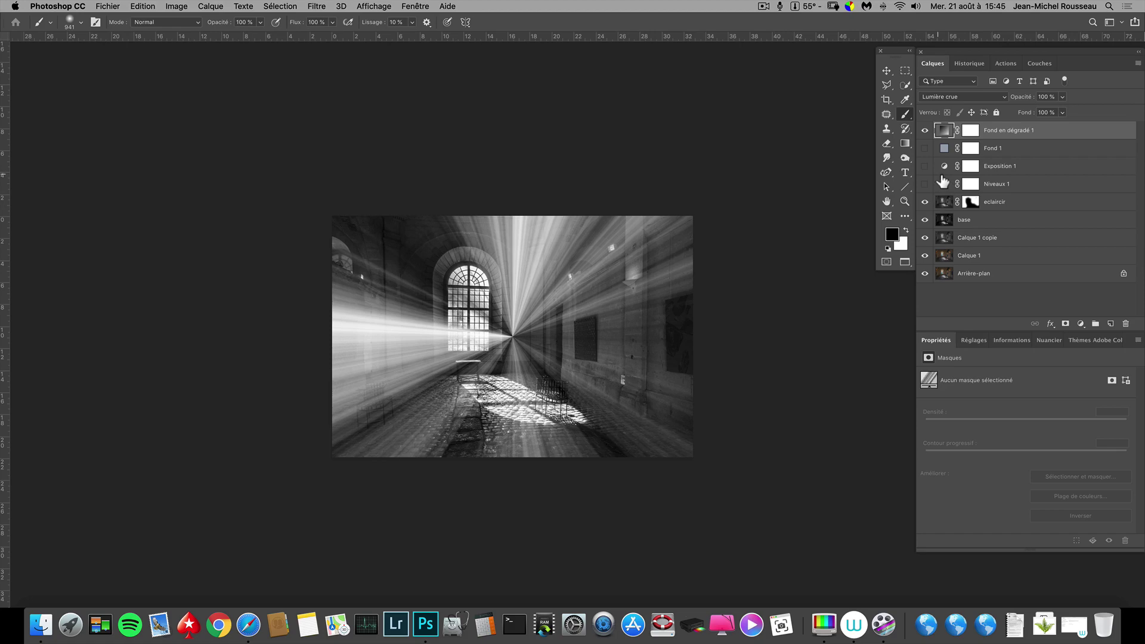
- Reposition the gradient so the rays radiate from the upper left of the arched window, and accept the fill
{"action": "double_click", "coordinate": [947, 136]}
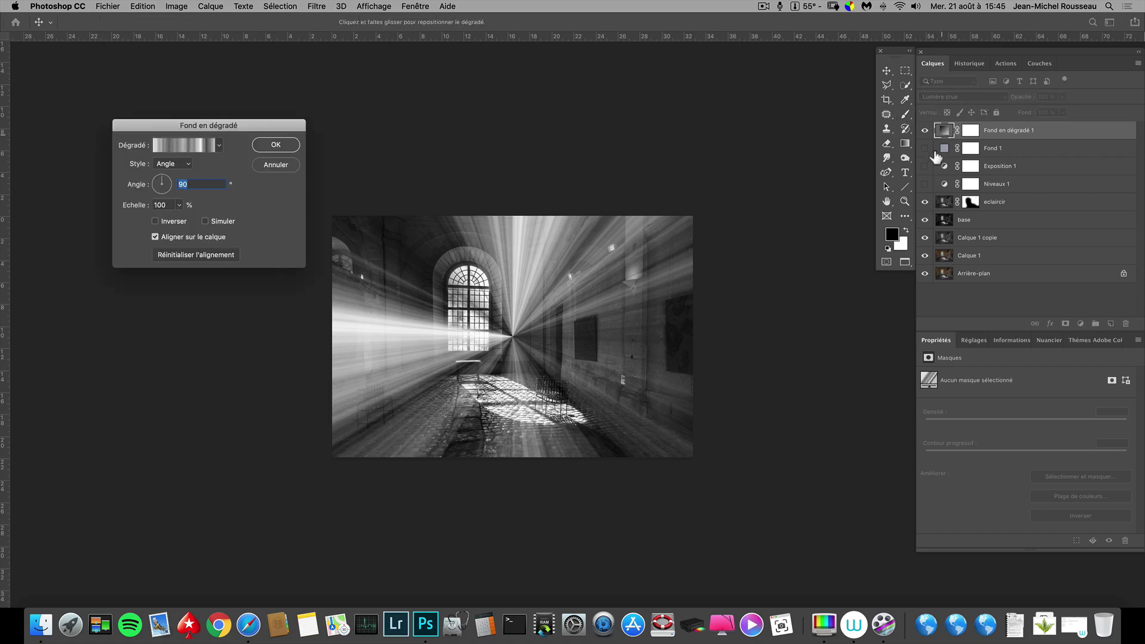
{"action": "left_click_drag", "start_coordinate": [511, 342], "coordinate": [465, 218]}
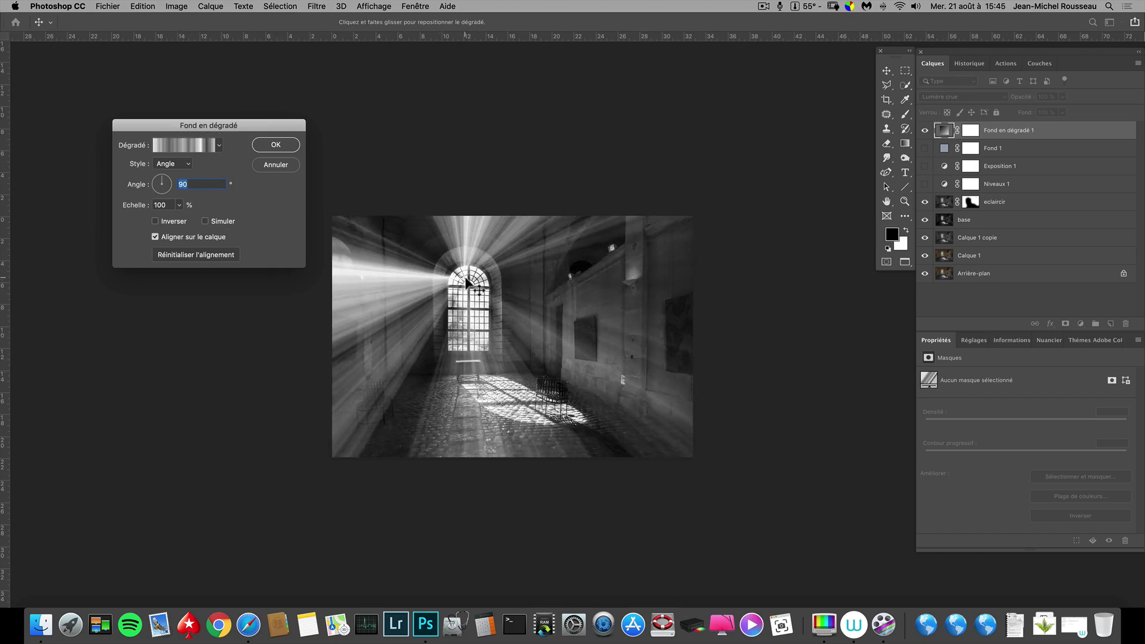
{"action": "mouse_move", "coordinate": [466, 275]}
{"action": "left_mouse_down"}
{"action": "mouse_move", "coordinate": [462, 267]}
{"action": "mouse_move", "coordinate": [453, 287]}
{"action": "mouse_move", "coordinate": [472, 296]}
{"action": "mouse_move", "coordinate": [460, 273]}
{"action": "left_mouse_up"}
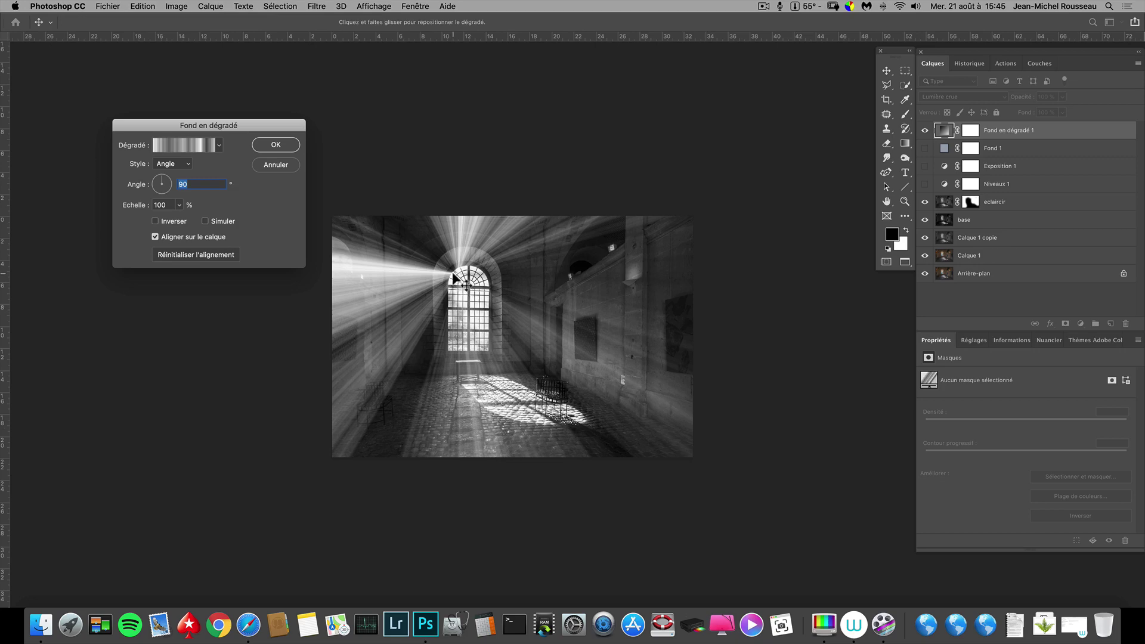
{"action": "left_click_drag", "start_coordinate": [453, 274], "coordinate": [455, 277]}
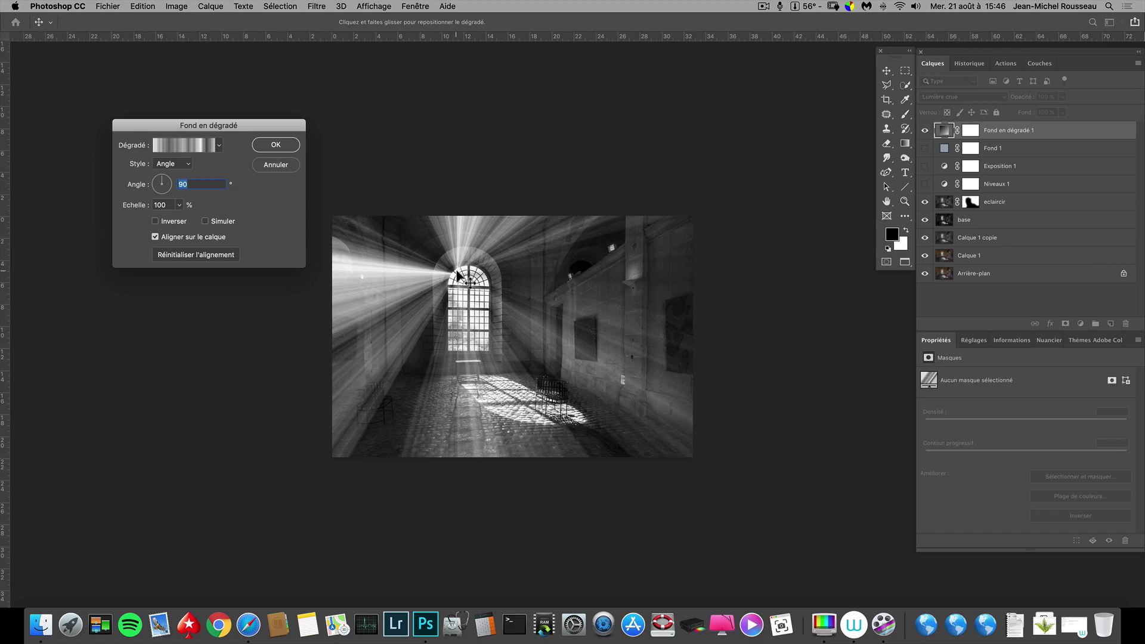
{"action": "left_click", "coordinate": [286, 143]}
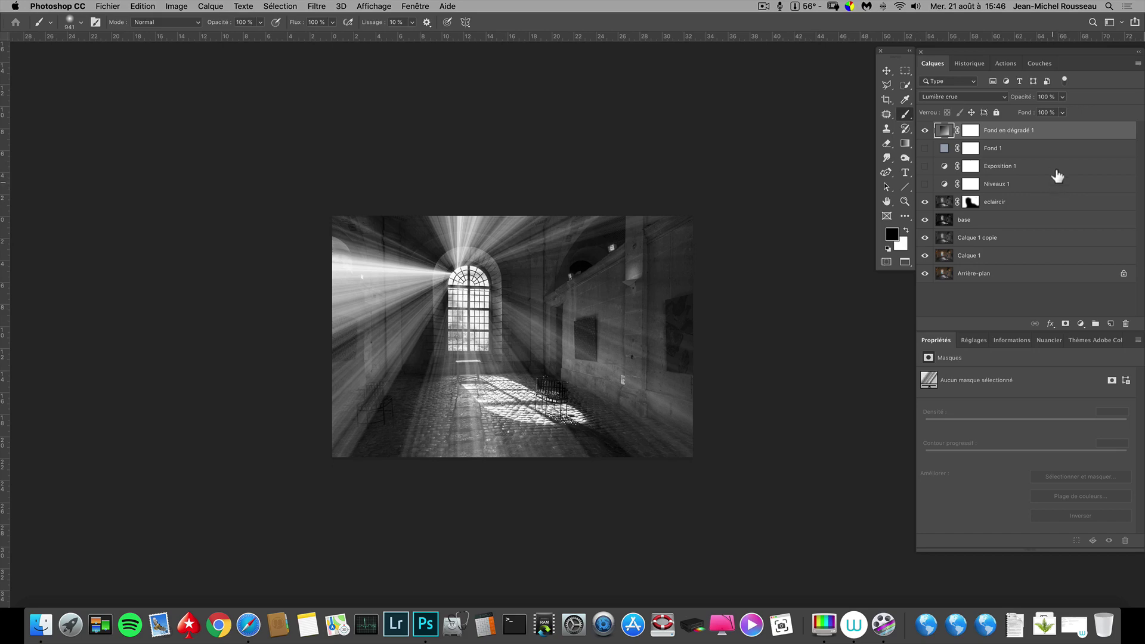
- Invert the gradient layer's mask to black and paint white with a soft brush over the window and its light beam
{"action": "left_click", "coordinate": [971, 130]}
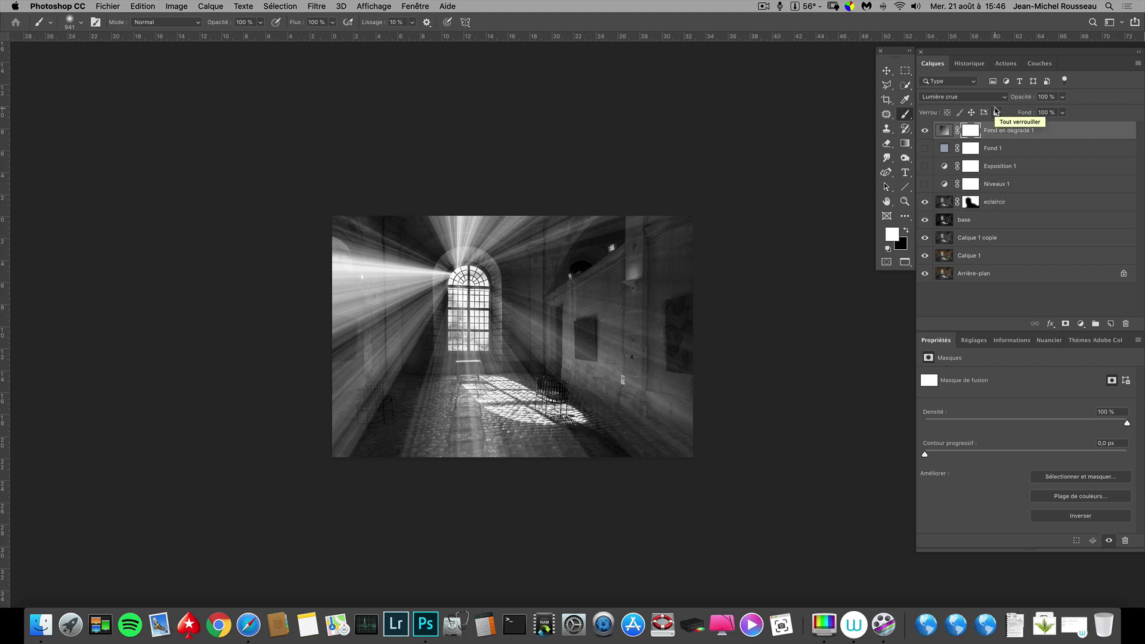
{"action": "key", "text": "super+i"}
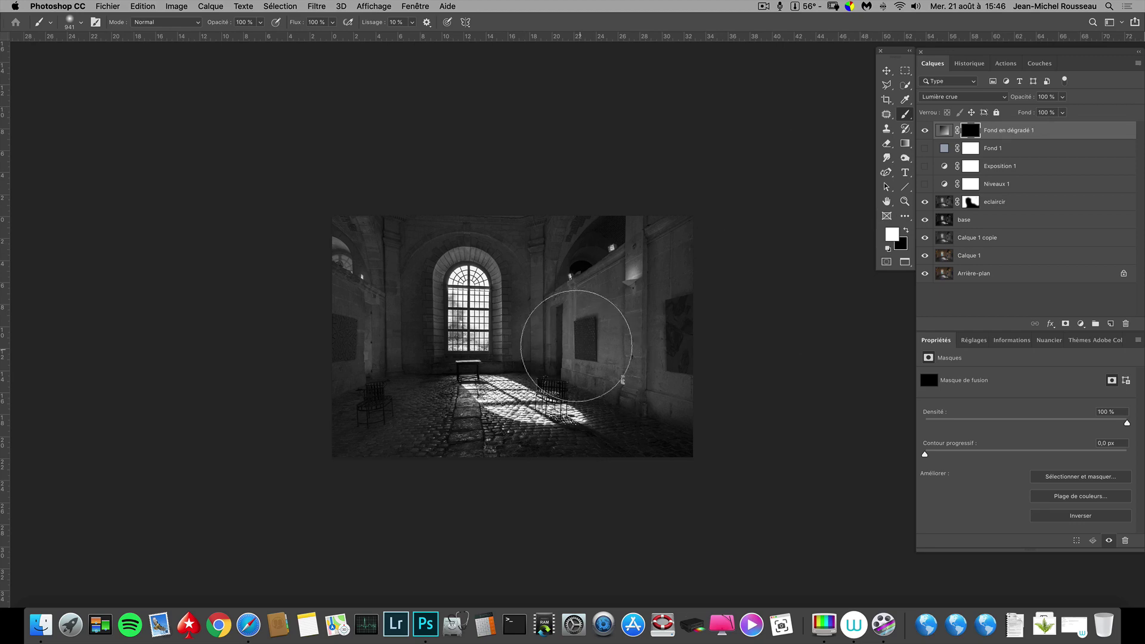
{"action": "left_click_drag", "start_coordinate": [553, 344], "coordinate": [505, 344]}
{"action": "mouse_move", "coordinate": [471, 292]}
{"action": "left_mouse_down"}
{"action": "mouse_move", "coordinate": [489, 371]}
{"action": "mouse_move", "coordinate": [523, 398]}
{"action": "mouse_move", "coordinate": [468, 366]}
{"action": "mouse_move", "coordinate": [470, 290]}
{"action": "mouse_move", "coordinate": [488, 347]}
{"action": "mouse_move", "coordinate": [471, 291]}
{"action": "mouse_move", "coordinate": [469, 321]}
{"action": "mouse_move", "coordinate": [472, 301]}
{"action": "mouse_move", "coordinate": [482, 315]}
{"action": "mouse_move", "coordinate": [444, 276]}
{"action": "left_mouse_up"}
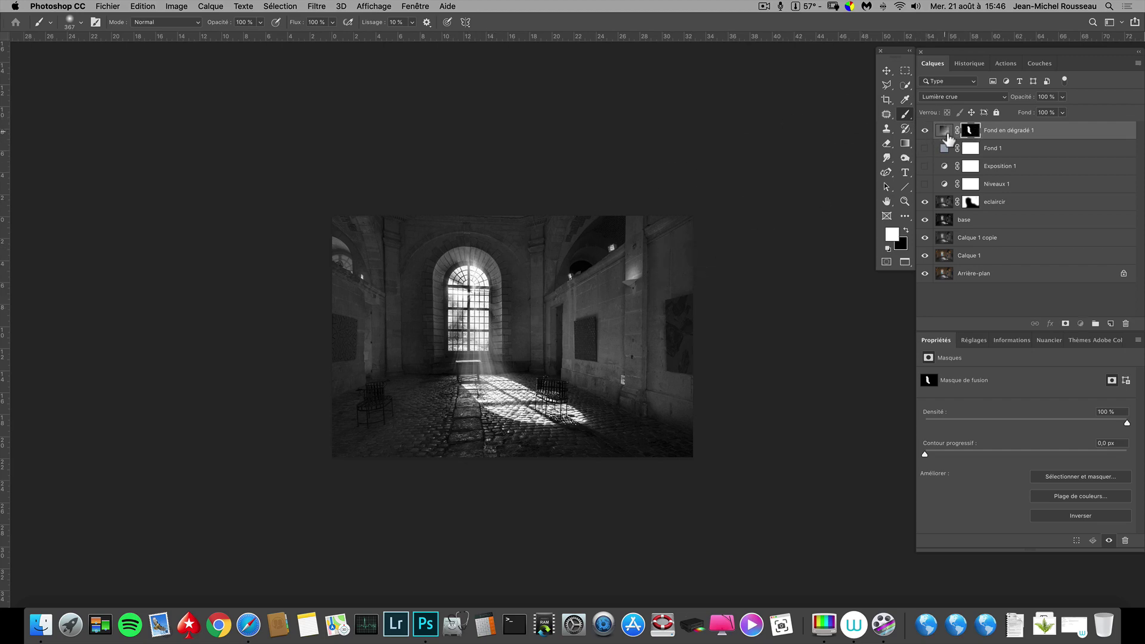
- Move the gradient's ray centre to the upper left edge of the window arch and accept the fill
{"action": "double_click", "coordinate": [947, 135]}
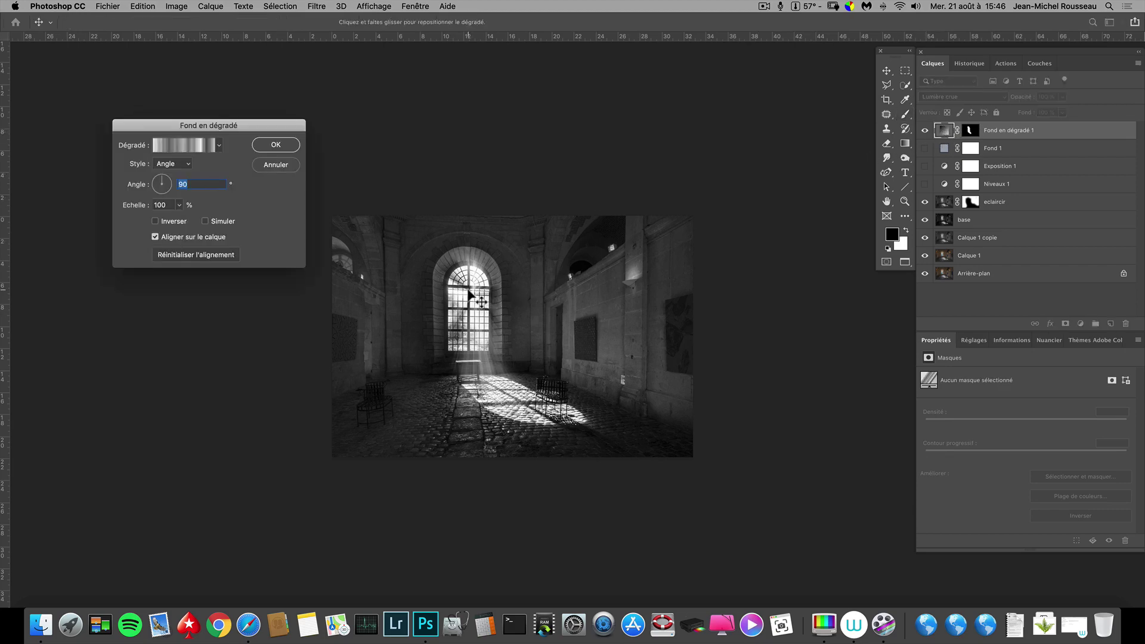
{"action": "left_click_drag", "start_coordinate": [475, 301], "coordinate": [460, 274]}
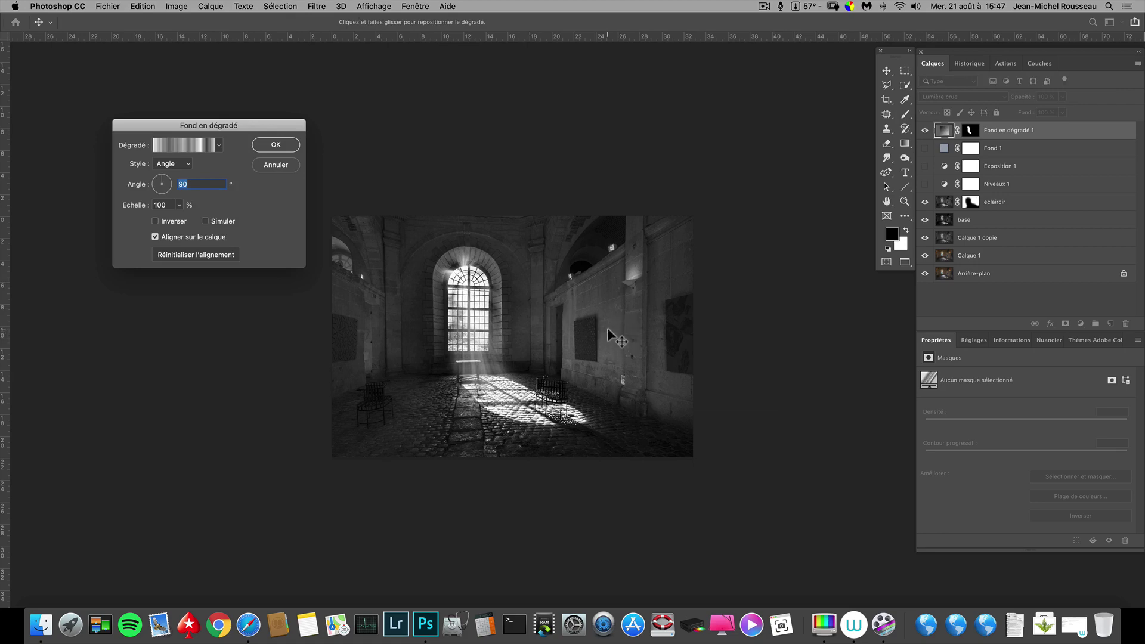
{"action": "left_click", "coordinate": [274, 145]}
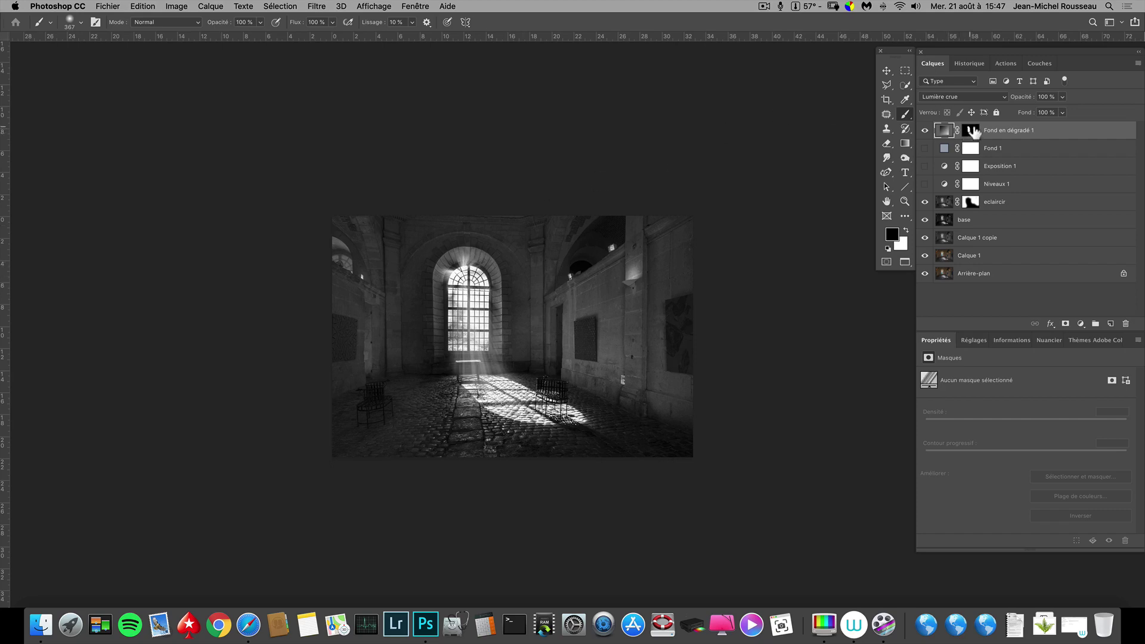
- Try painting white on the gradient mask around the top of the window arch, and undo
{"action": "left_click", "coordinate": [973, 130]}
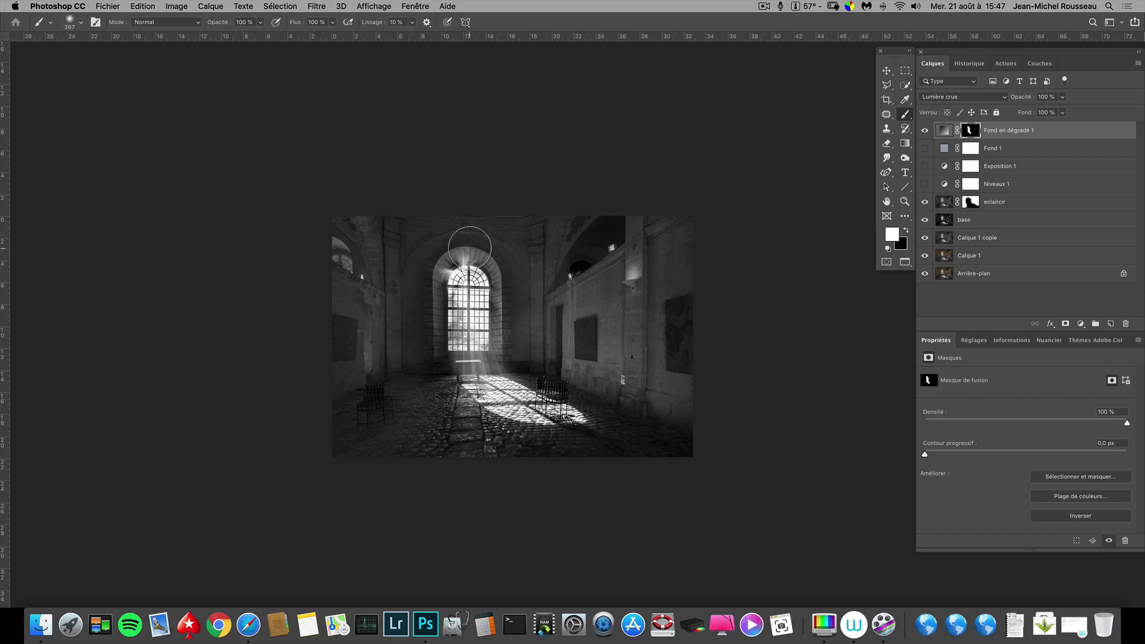
{"action": "key", "text": "w"}
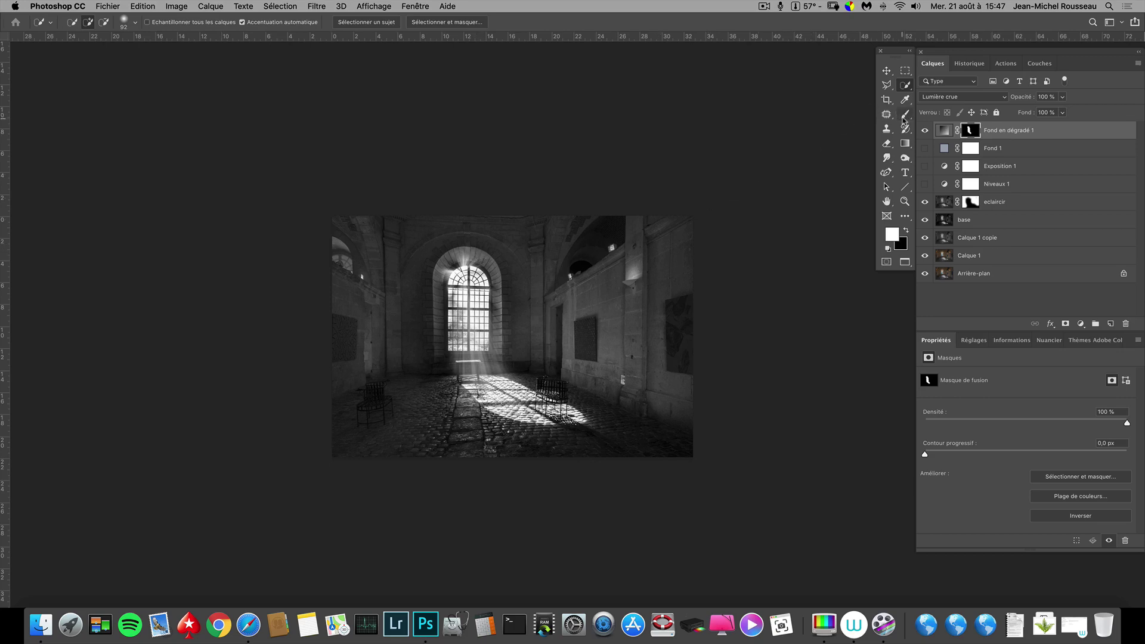
{"action": "left_click", "coordinate": [905, 116]}
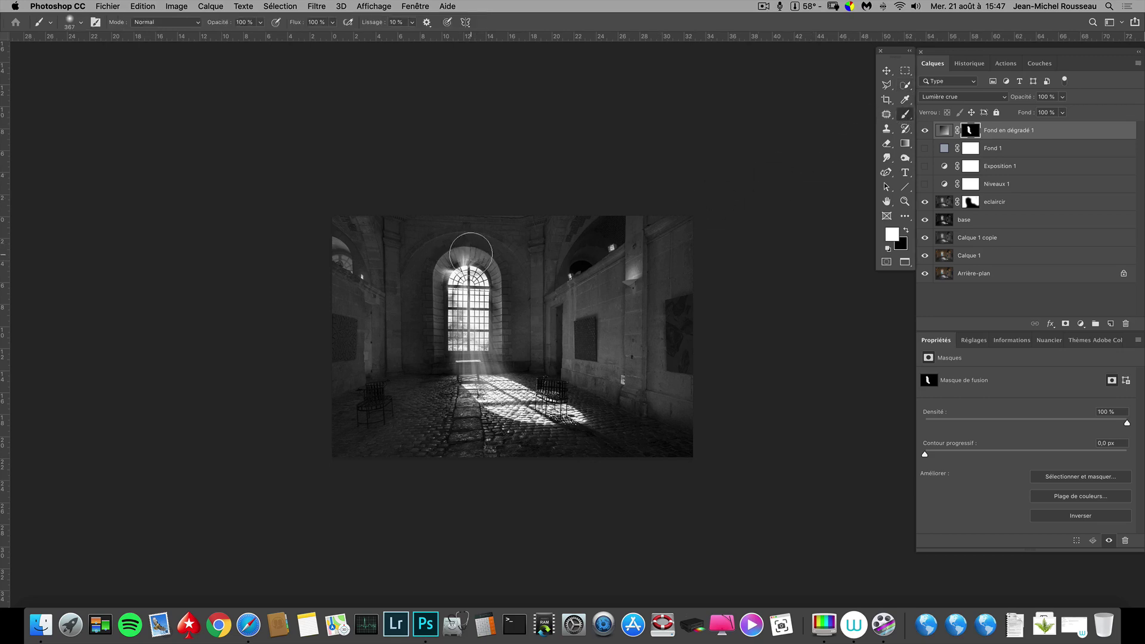
{"action": "left_click_drag", "start_coordinate": [470, 253], "coordinate": [442, 258]}
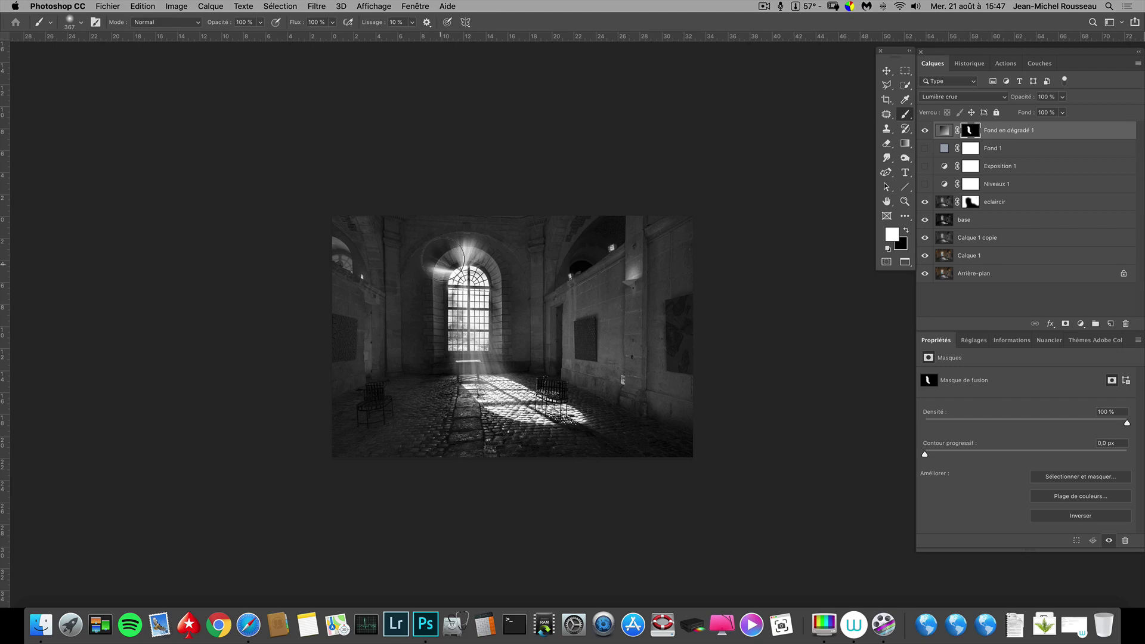
{"action": "key", "text": "super+z"}
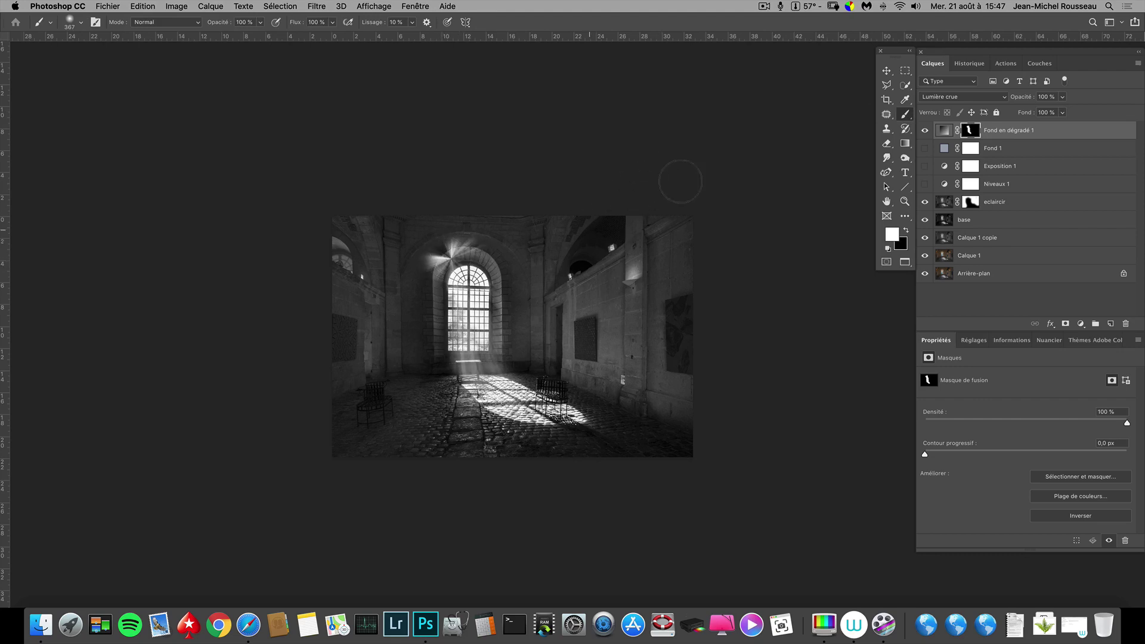
- Shift the ray centre slightly down to the top of the window panes and accept the fill
{"action": "left_click", "coordinate": [946, 131]}
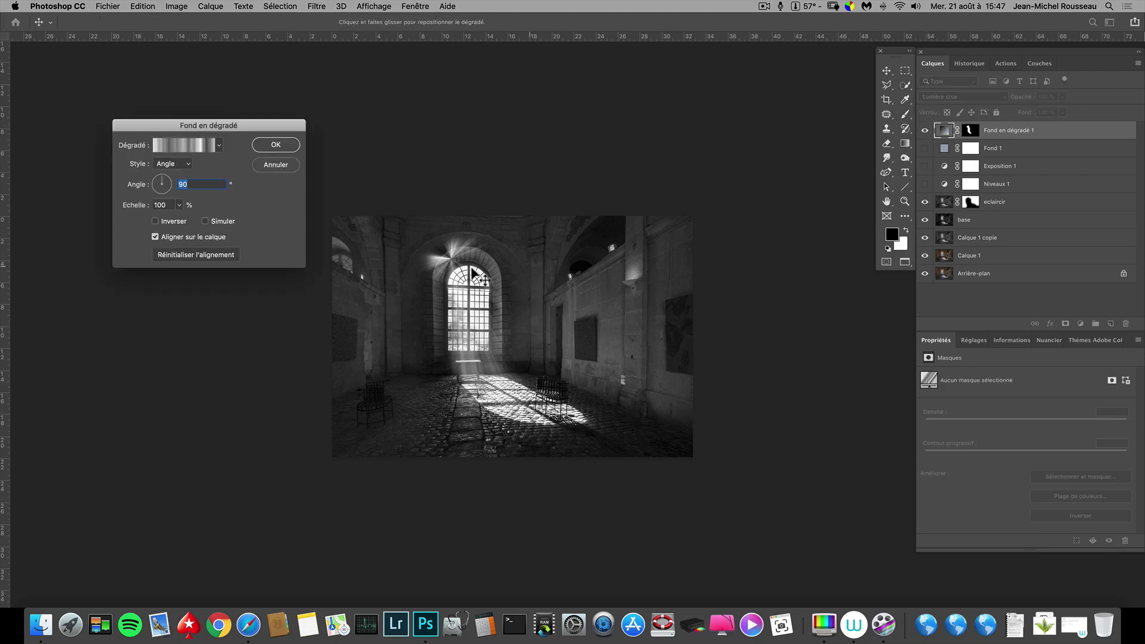
{"action": "mouse_move", "coordinate": [460, 268]}
{"action": "left_mouse_down"}
{"action": "mouse_move", "coordinate": [447, 272]}
{"action": "mouse_move", "coordinate": [463, 276]}
{"action": "left_mouse_up"}
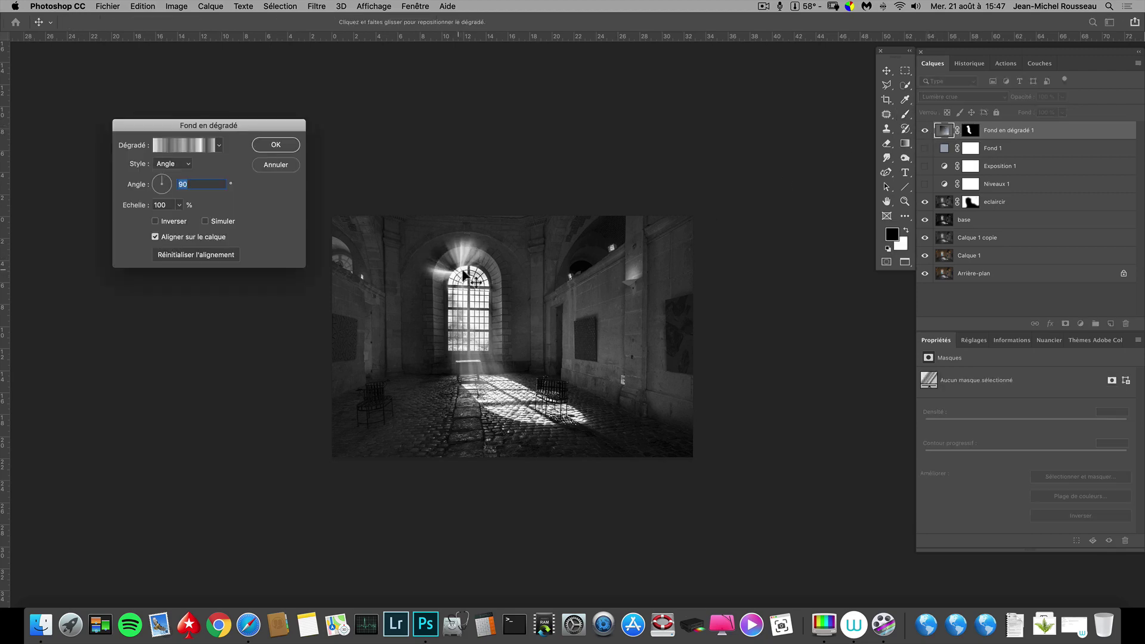
{"action": "left_click", "coordinate": [283, 147]}
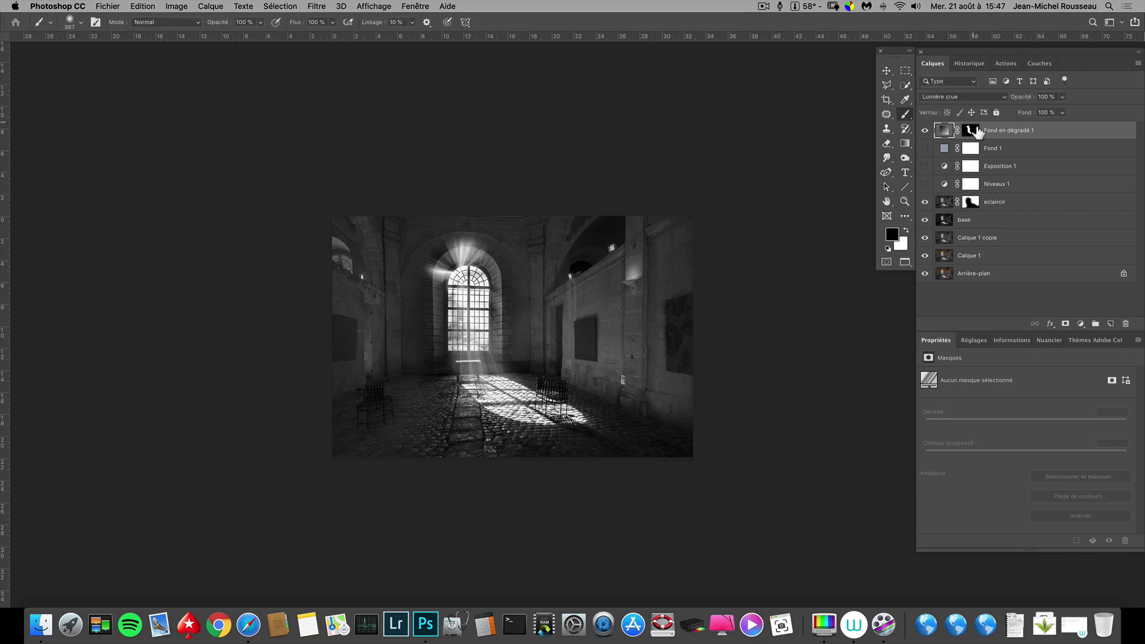
- Try retouching the gradient mask above the window arch, and undo the recent mask and gradient changes
{"action": "left_click", "coordinate": [971, 131]}
{"action": "key", "text": "x"}
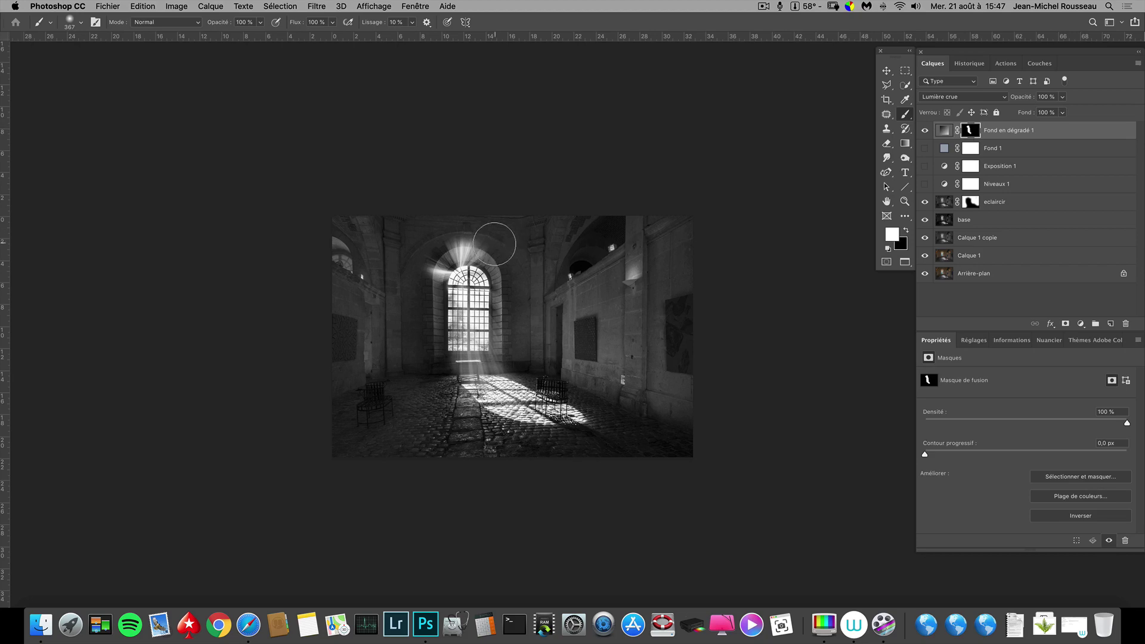
{"action": "mouse_move", "coordinate": [476, 252]}
{"action": "left_mouse_down"}
{"action": "mouse_move", "coordinate": [501, 234]}
{"action": "mouse_move", "coordinate": [457, 230]}
{"action": "mouse_move", "coordinate": [469, 222]}
{"action": "mouse_move", "coordinate": [484, 238]}
{"action": "mouse_move", "coordinate": [461, 239]}
{"action": "mouse_move", "coordinate": [469, 246]}
{"action": "mouse_move", "coordinate": [431, 267]}
{"action": "mouse_move", "coordinate": [442, 239]}
{"action": "left_mouse_up"}
{"action": "key", "text": "x"}
{"action": "key", "text": "super+z"}
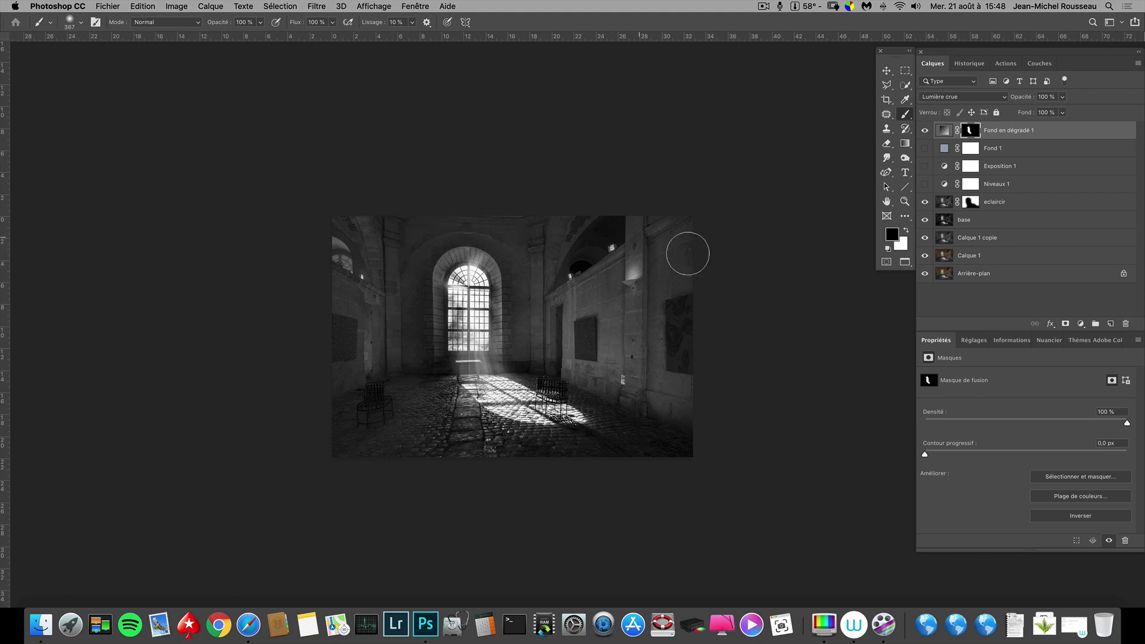
- Reposition the gradient so its rays start at the upper left of the window arch, and accept the fill
{"action": "double_click", "coordinate": [952, 135]}
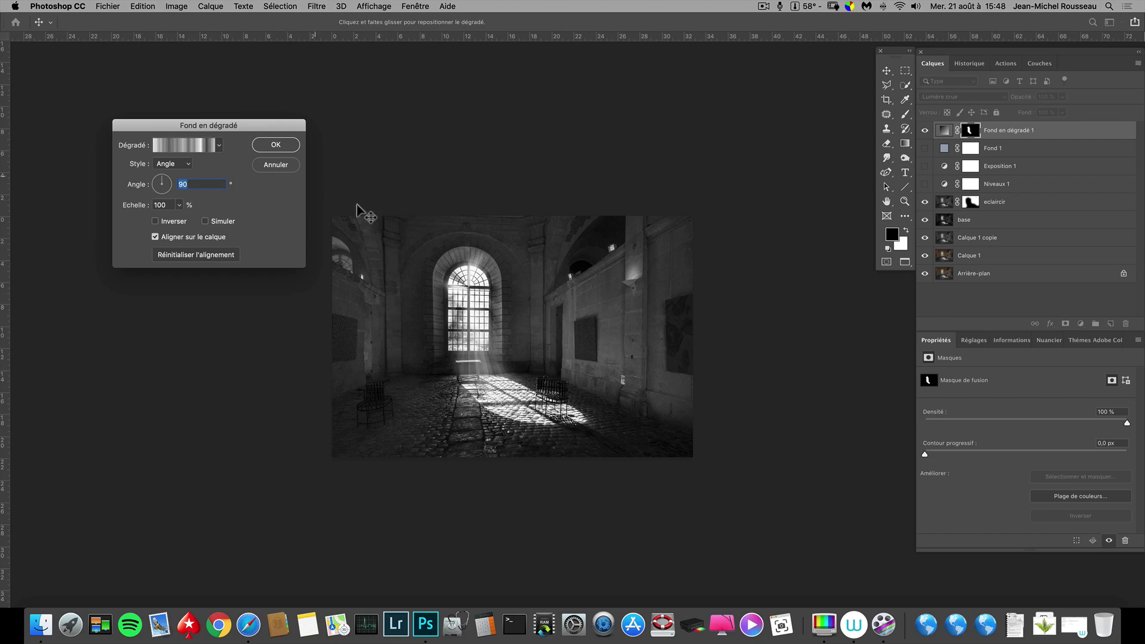
{"action": "left_click_drag", "start_coordinate": [477, 301], "coordinate": [465, 273]}
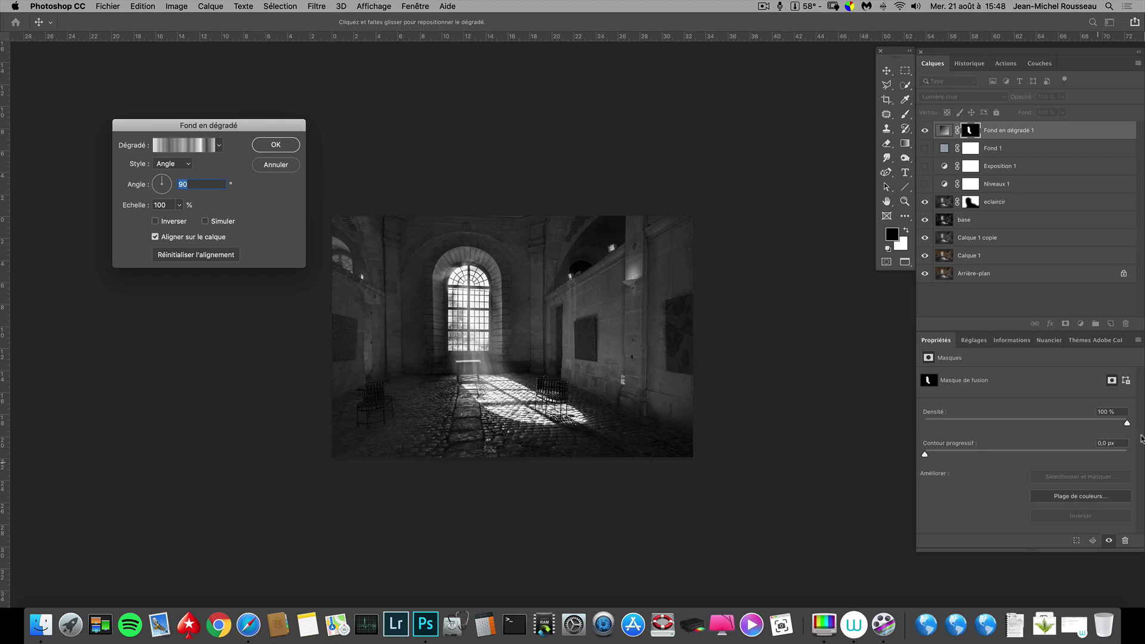
{"action": "left_click", "coordinate": [276, 145]}
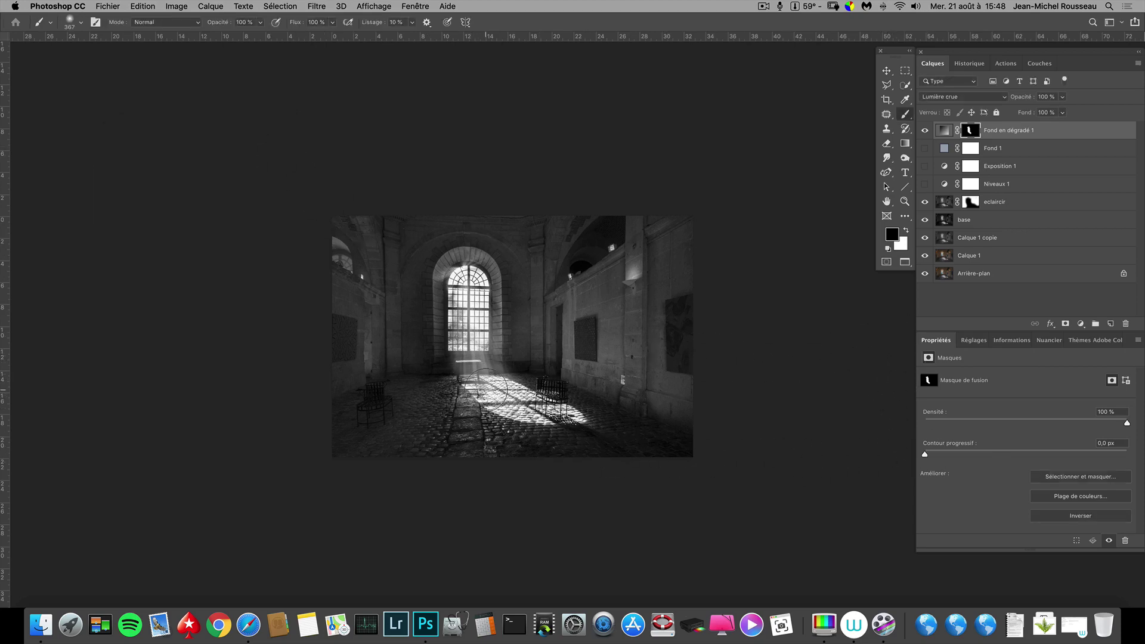
- Randomise the noise gradient of the Fond en dégradé 1 layer several times for a new ray pattern, and accept the fill
{"action": "key", "text": "super+plus"}
{"action": "key", "text": "super+plus"}
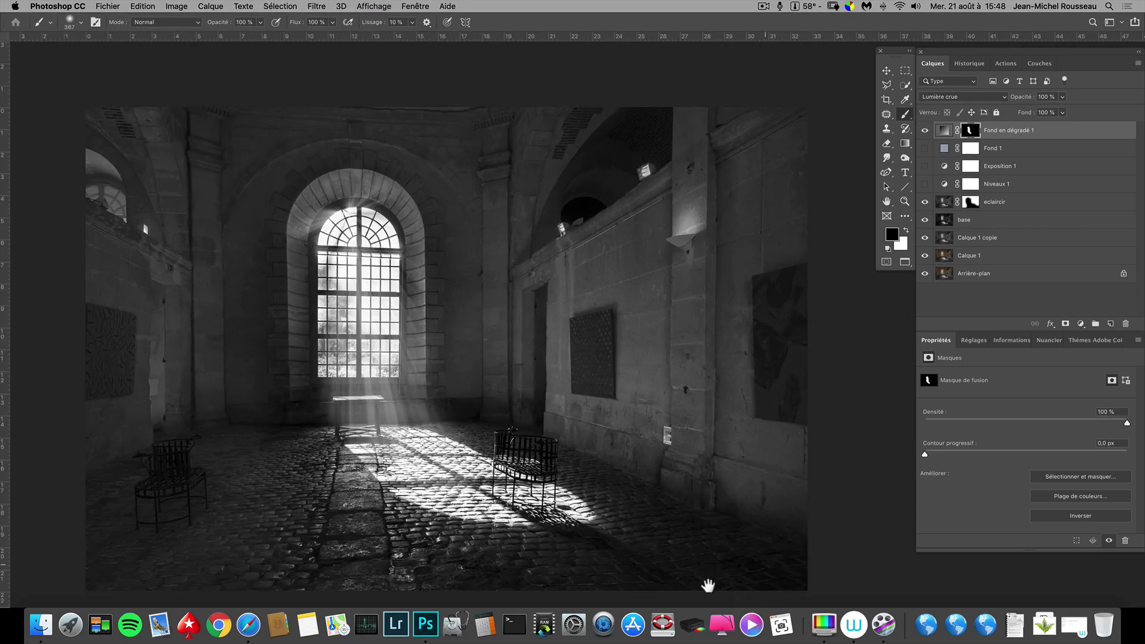
{"action": "left_click_drag", "start_coordinate": [440, 516], "coordinate": [535, 507]}
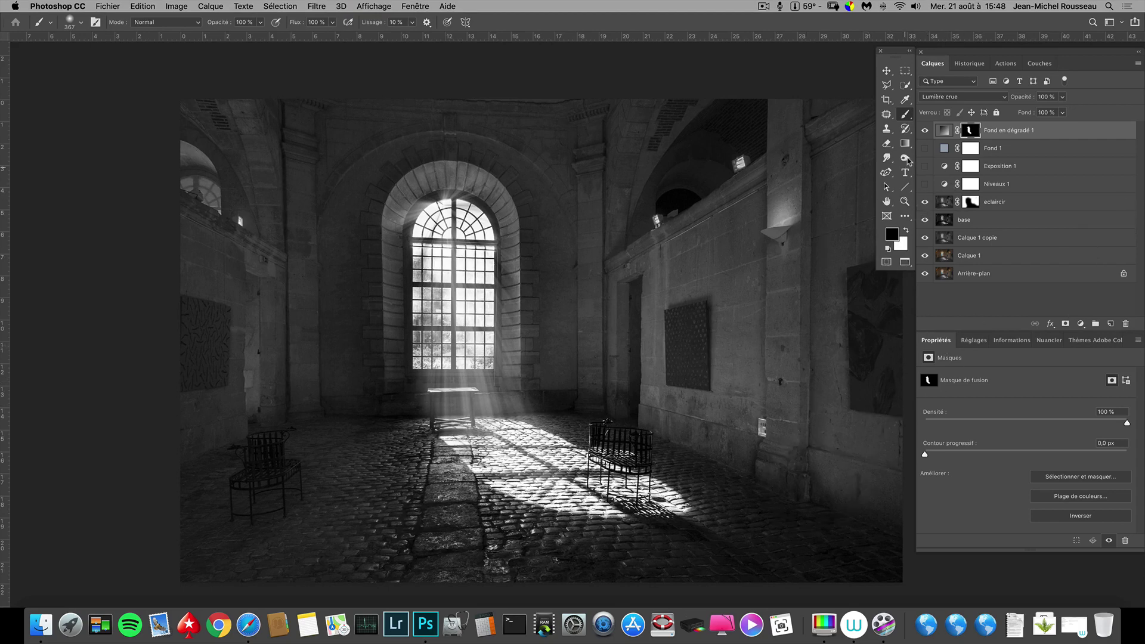
{"action": "double_click", "coordinate": [945, 132]}
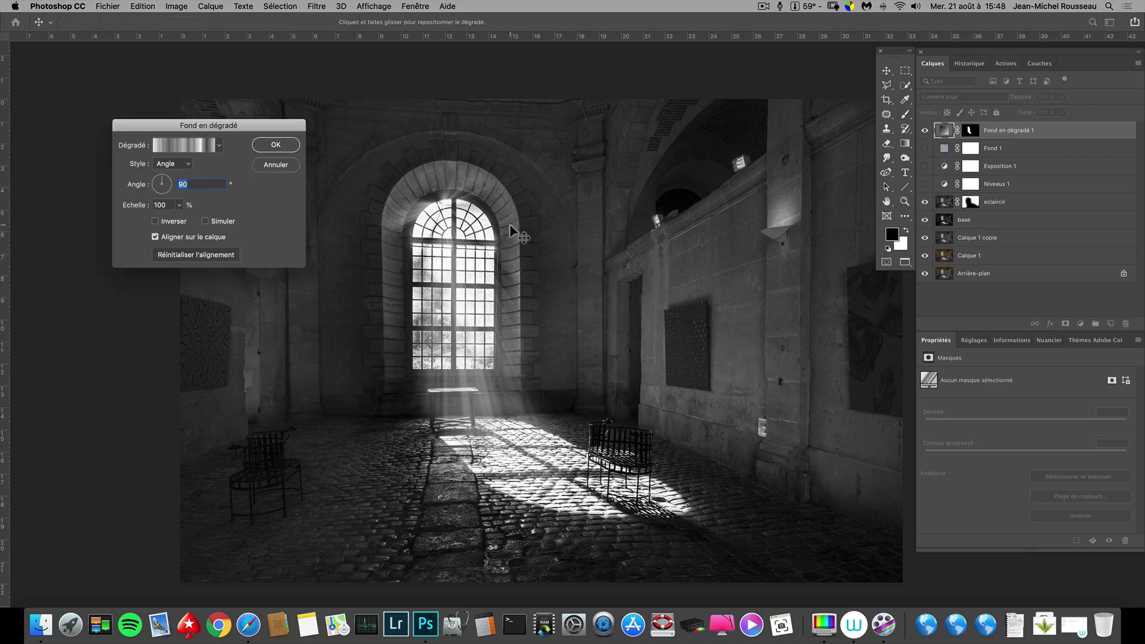
{"action": "left_click", "coordinate": [190, 146]}
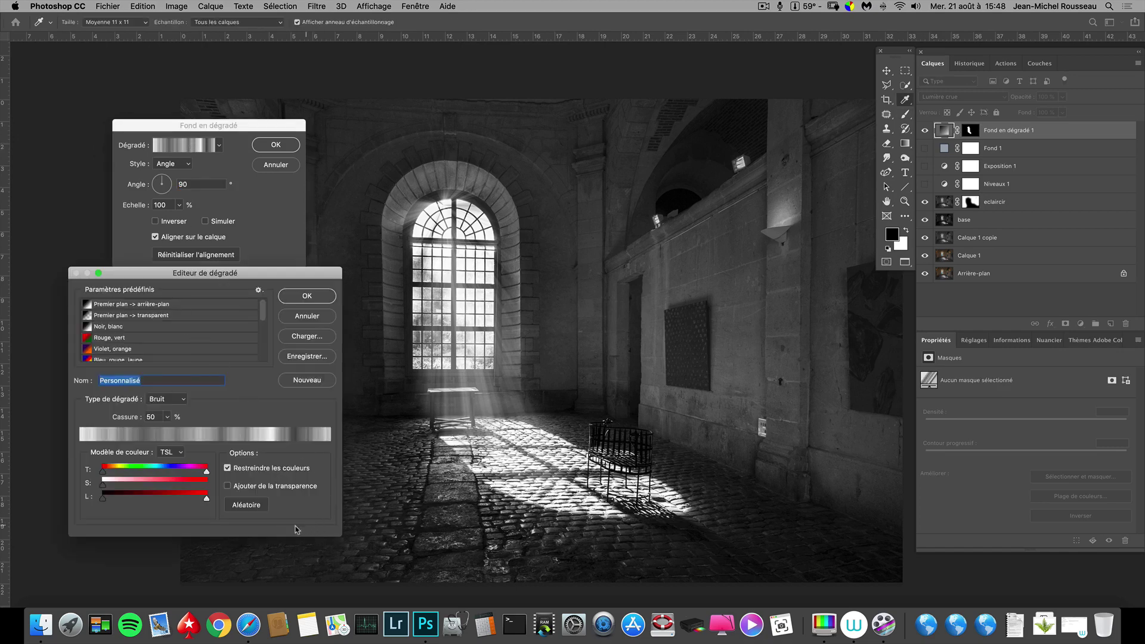
{"action": "left_click", "coordinate": [254, 509]}
{"action": "left_click", "coordinate": [256, 512]}
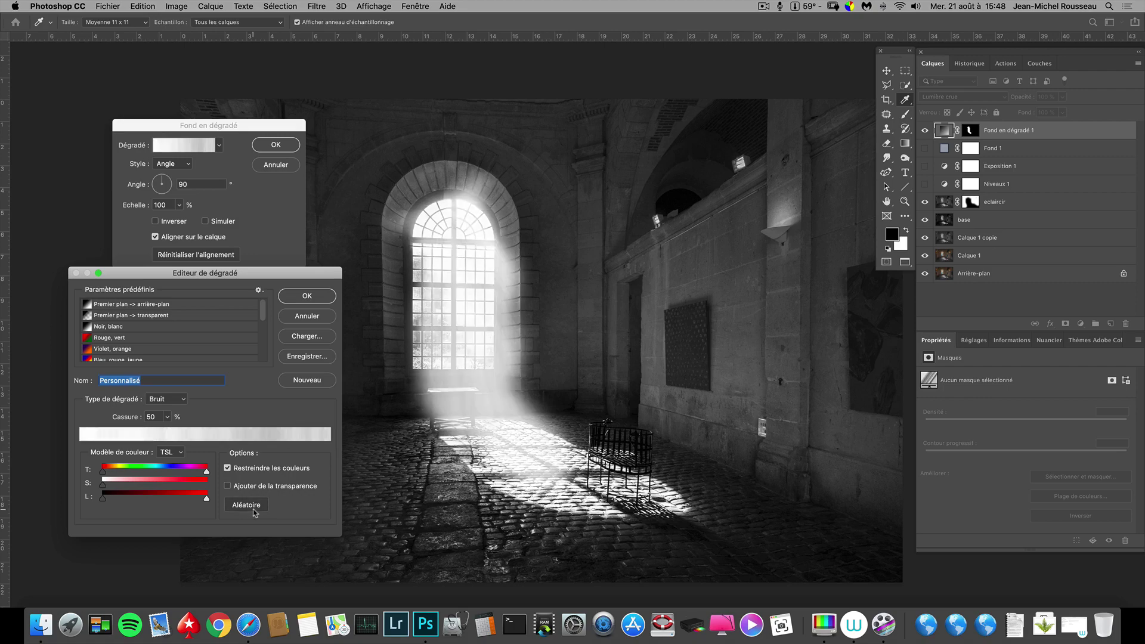
{"action": "left_click", "coordinate": [253, 511]}
{"action": "left_click", "coordinate": [253, 508]}
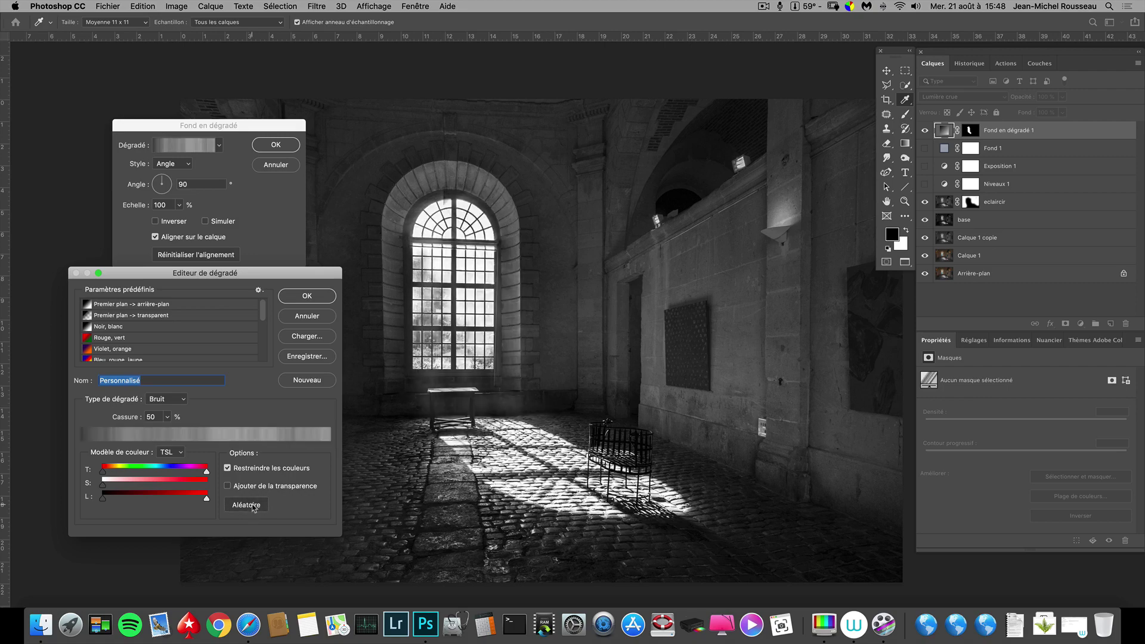
{"action": "left_click", "coordinate": [255, 510]}
{"action": "left_click", "coordinate": [258, 511]}
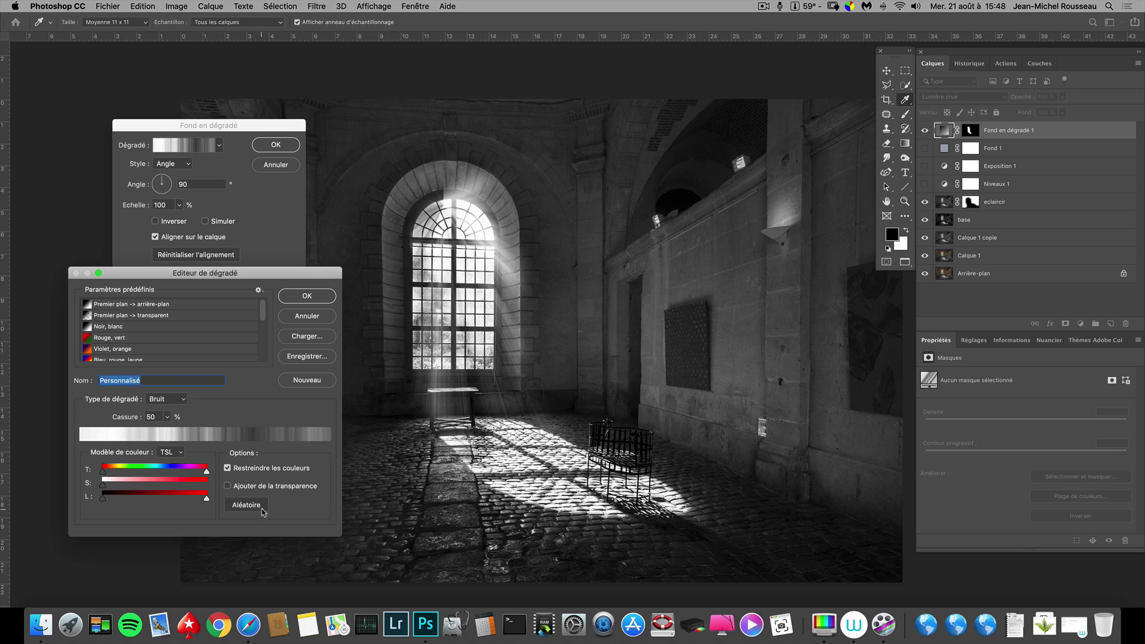
{"action": "left_click", "coordinate": [258, 508]}
{"action": "left_click", "coordinate": [257, 510]}
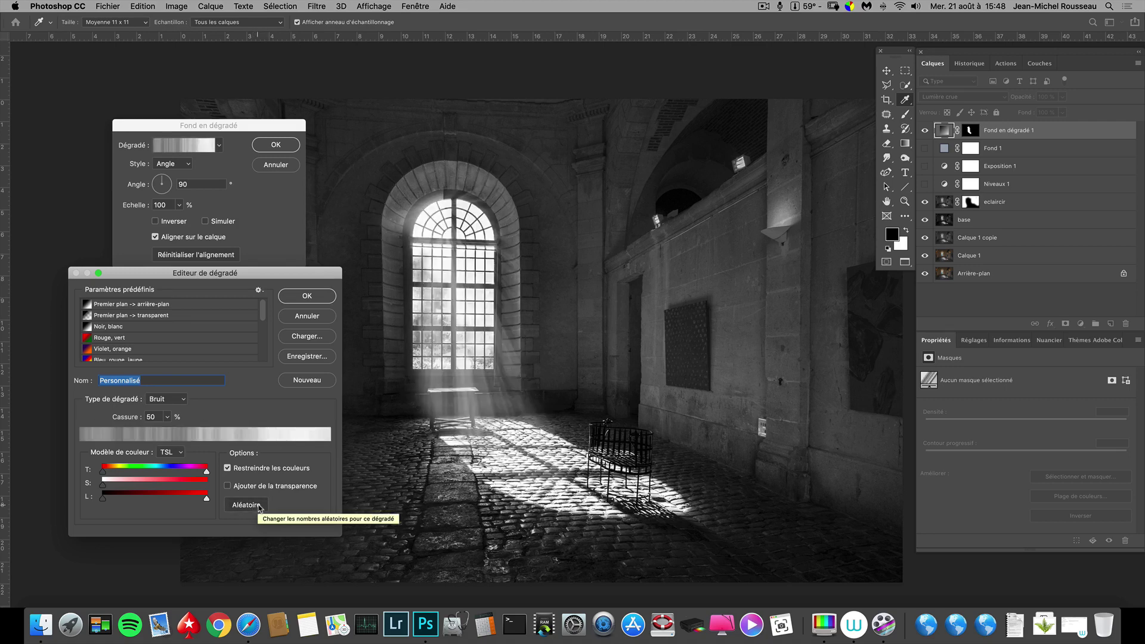
{"action": "left_click", "coordinate": [255, 506]}
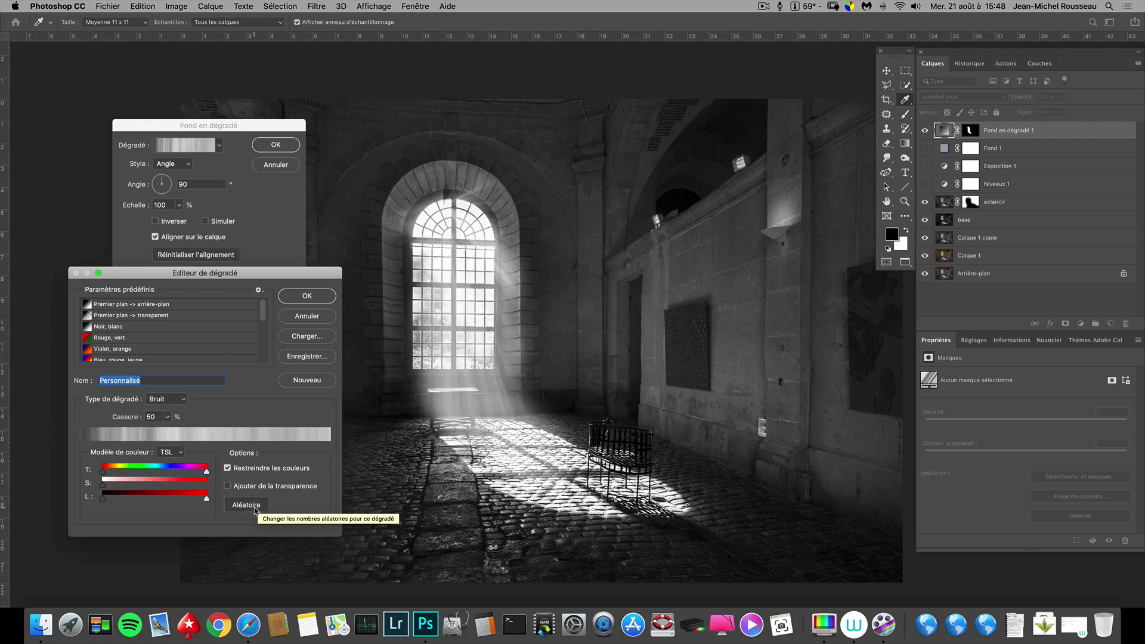
{"action": "left_click", "coordinate": [311, 296]}
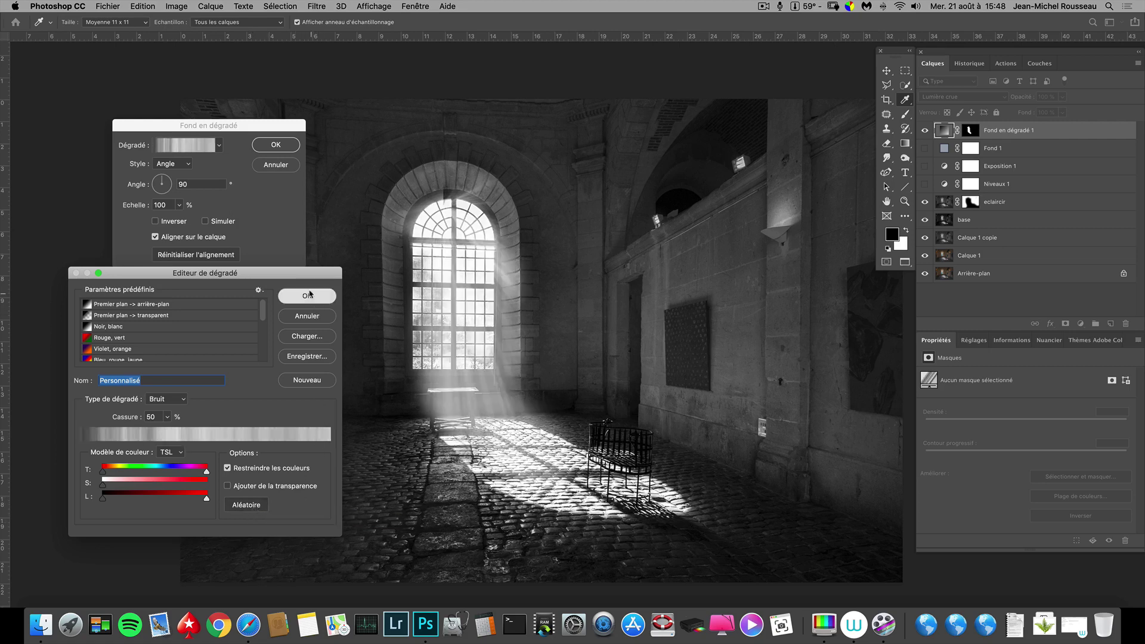
{"action": "left_click", "coordinate": [275, 145]}
- Try a lower opacity on the gradient fill layer and return it to 100%
{"action": "left_click", "coordinate": [1063, 112]}
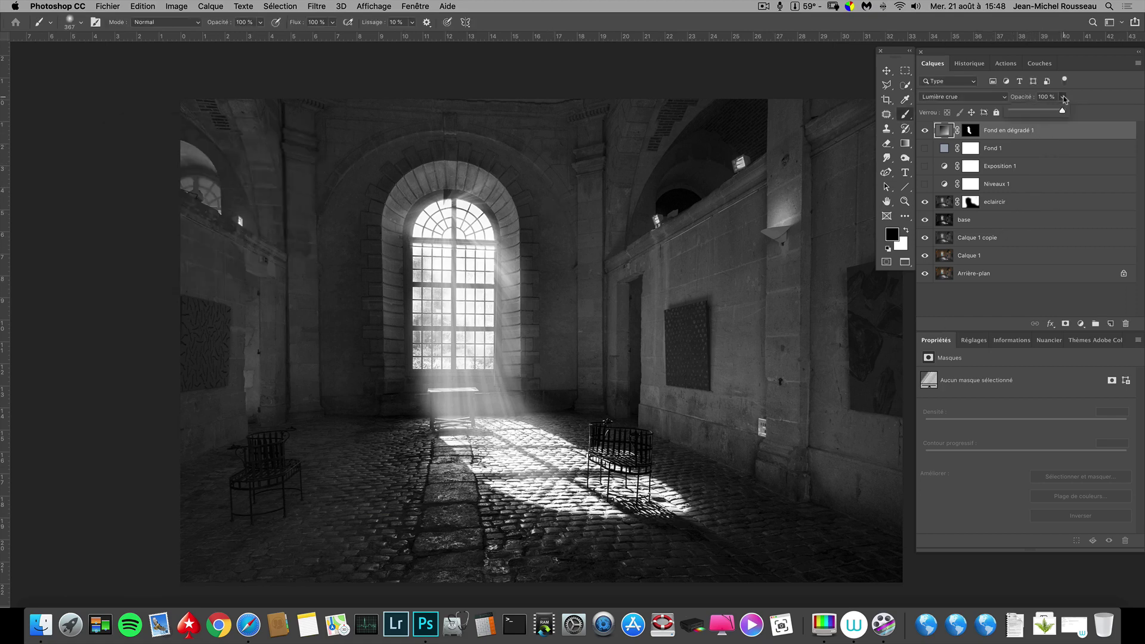
{"action": "left_click_drag", "start_coordinate": [1054, 112], "coordinate": [1047, 113]}
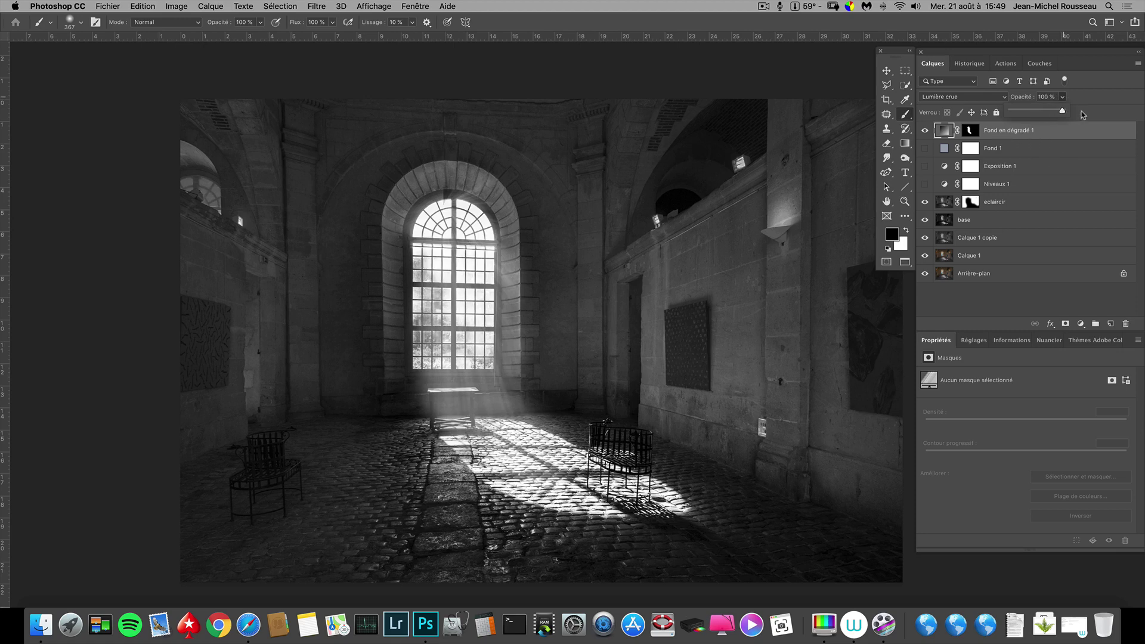
- Randomise the gradient's noise again, shift its ray centre slightly right within the top of the window, and accept the fill
{"action": "double_click", "coordinate": [944, 131]}
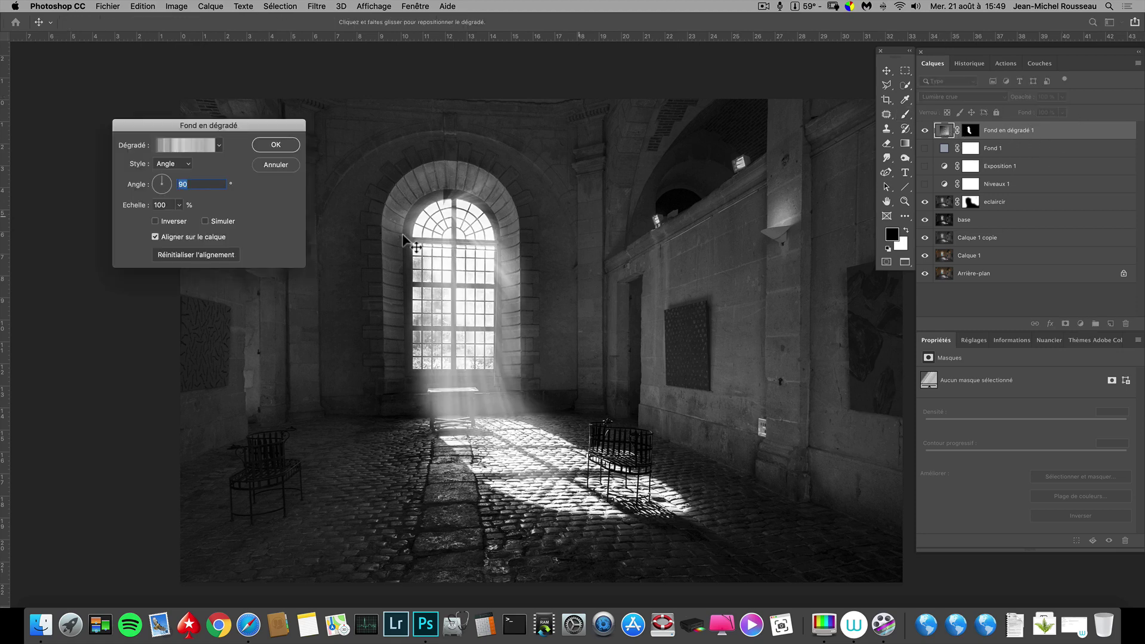
{"action": "left_click", "coordinate": [201, 148]}
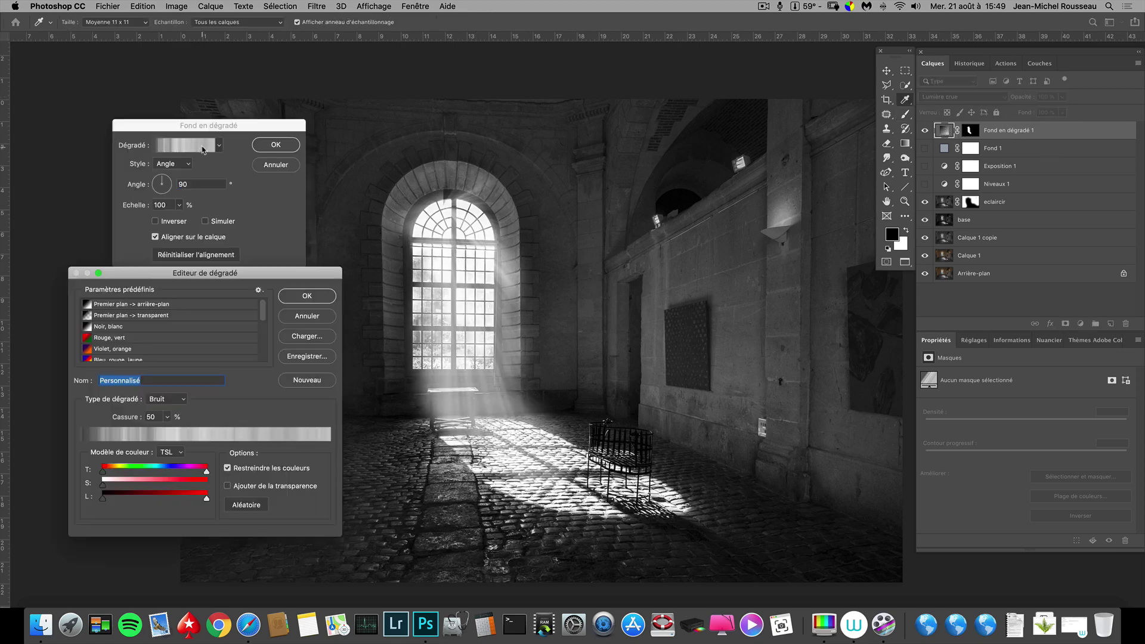
{"action": "left_click", "coordinate": [251, 507]}
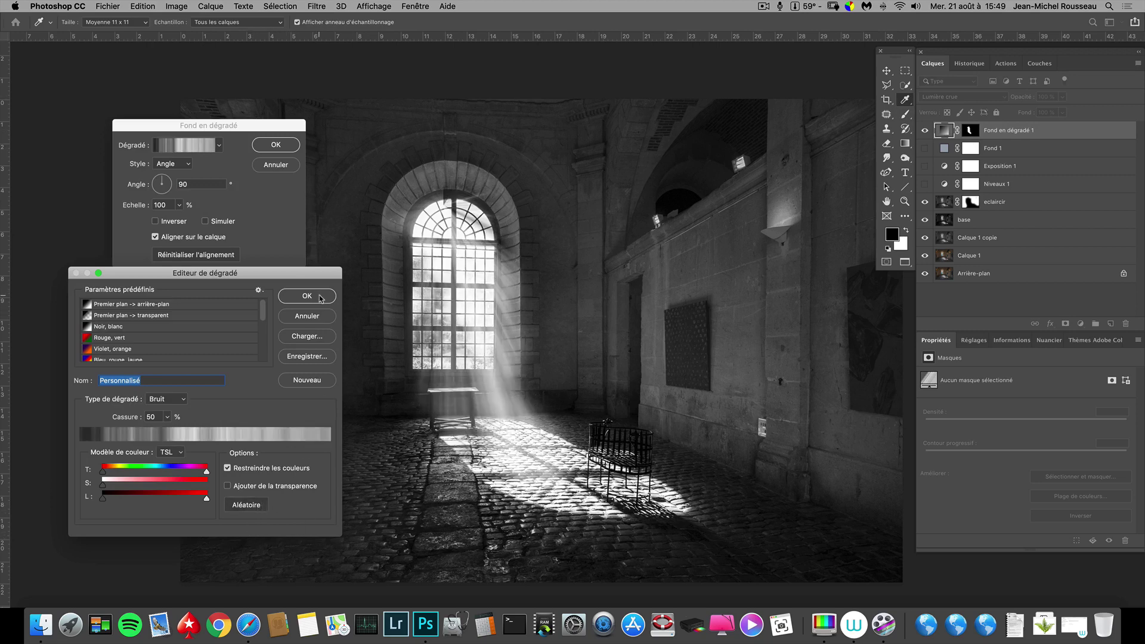
{"action": "left_click", "coordinate": [307, 296]}
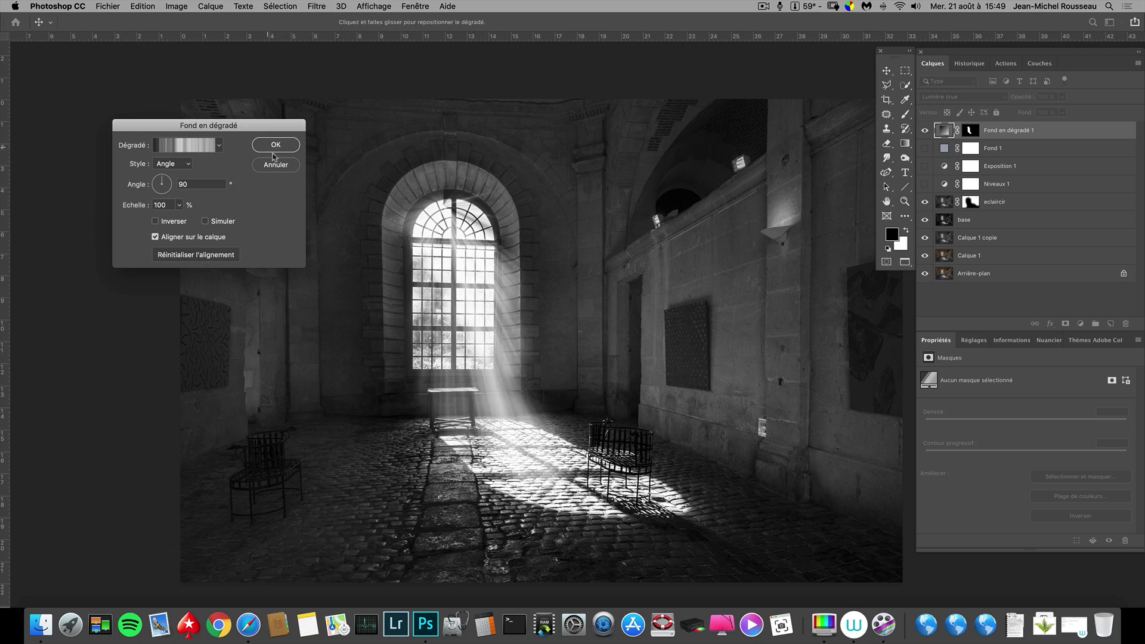
{"action": "left_click_drag", "start_coordinate": [426, 227], "coordinate": [457, 222]}
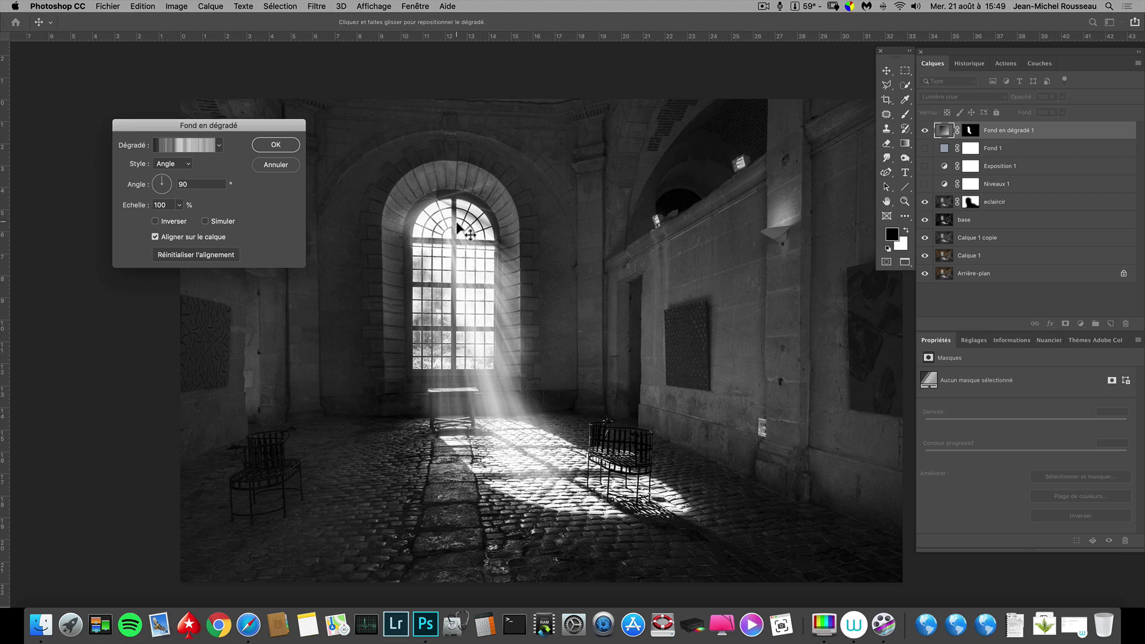
{"action": "left_click", "coordinate": [278, 148]}
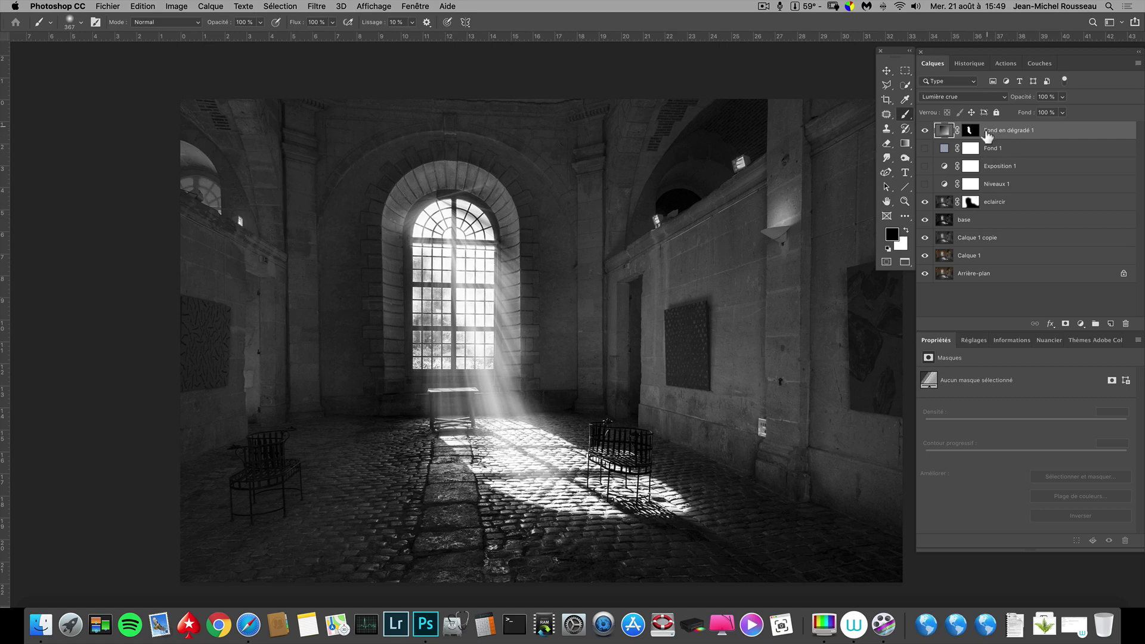
- Paint black on the gradient fill's mask around the window arch with a 157 px brush to hide the stray rays
{"action": "left_click", "coordinate": [971, 131]}
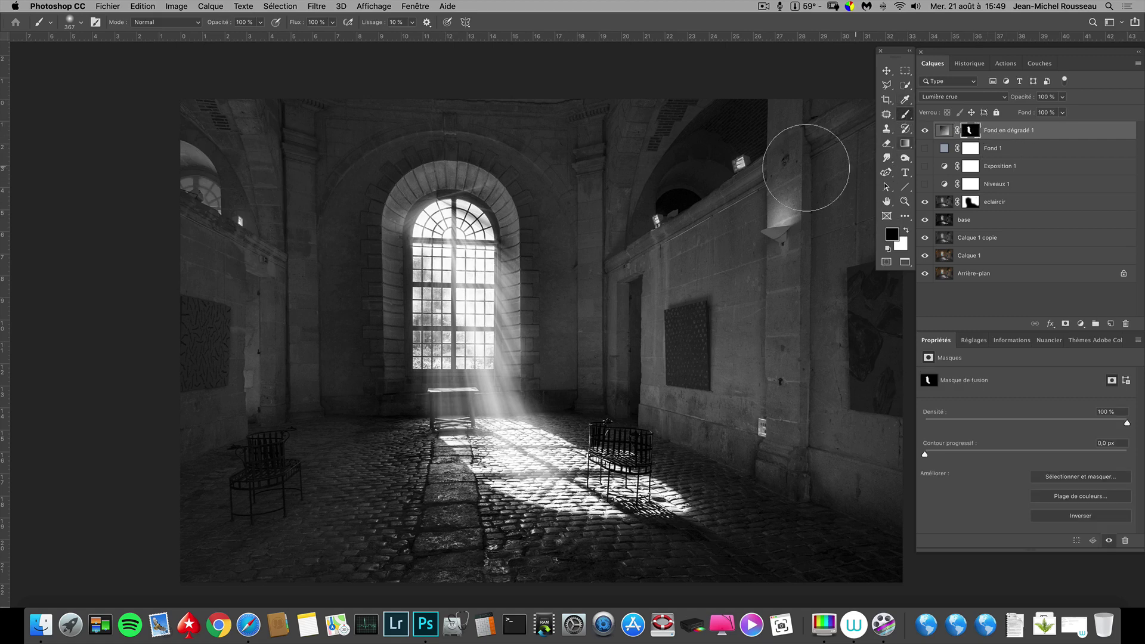
{"action": "left_click_drag", "start_coordinate": [572, 243], "coordinate": [517, 213]}
{"action": "left_click_drag", "start_coordinate": [596, 180], "coordinate": [566, 180]}
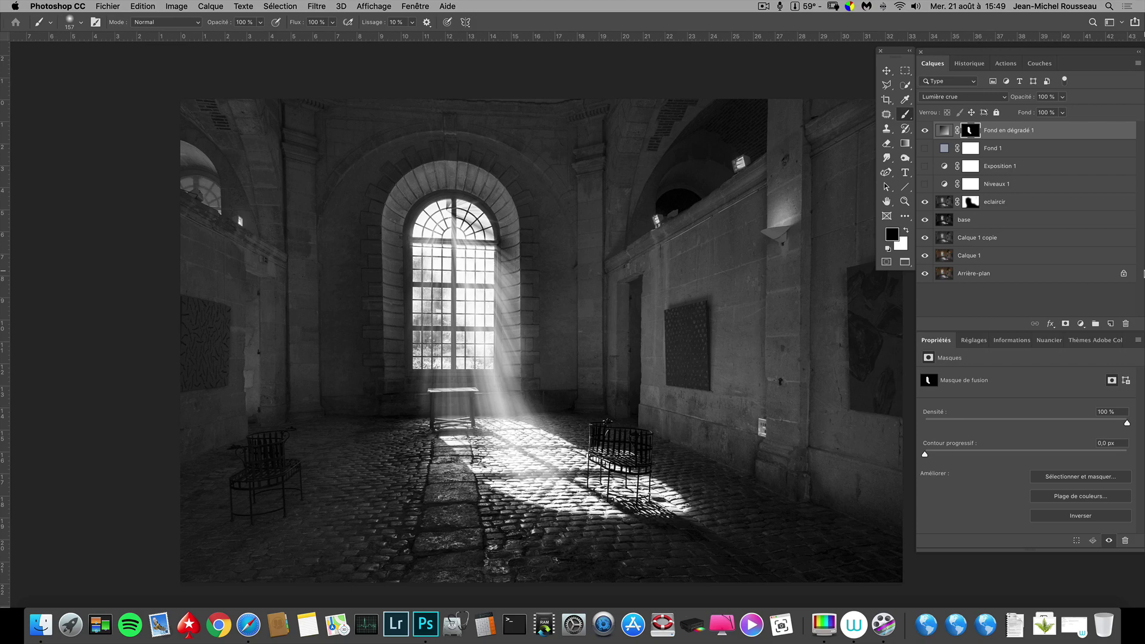
- Compare the finished image with the original colour photo by showing only the Arrière-plan layer, and restore the other visible layers
{"action": "key", "text": "super+minus"}
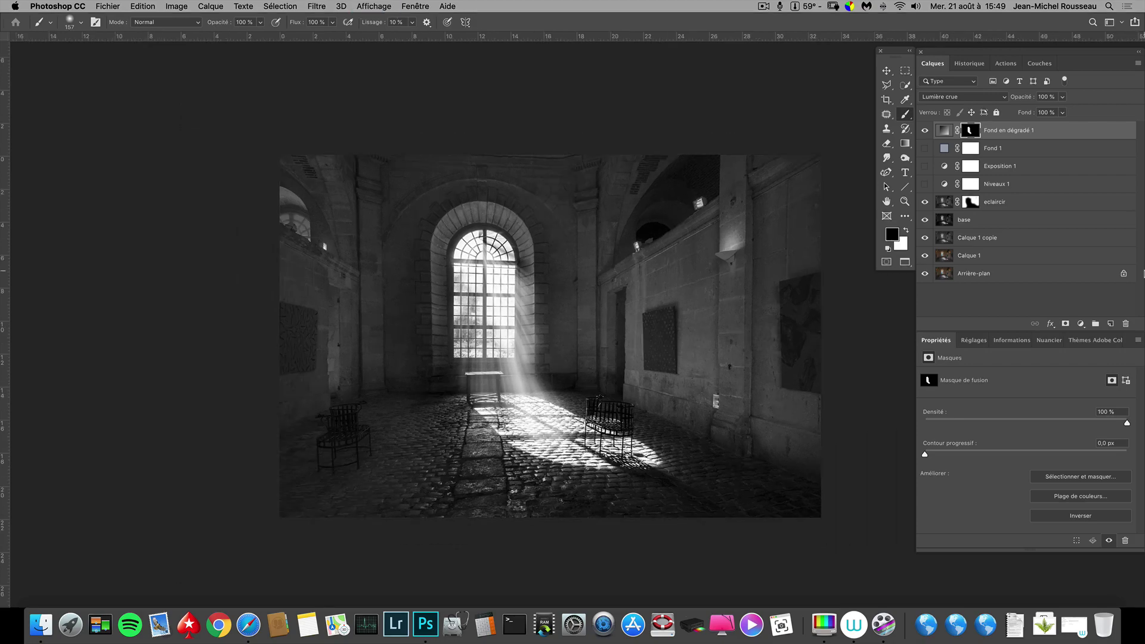
{"action": "key", "text": "super+minus"}
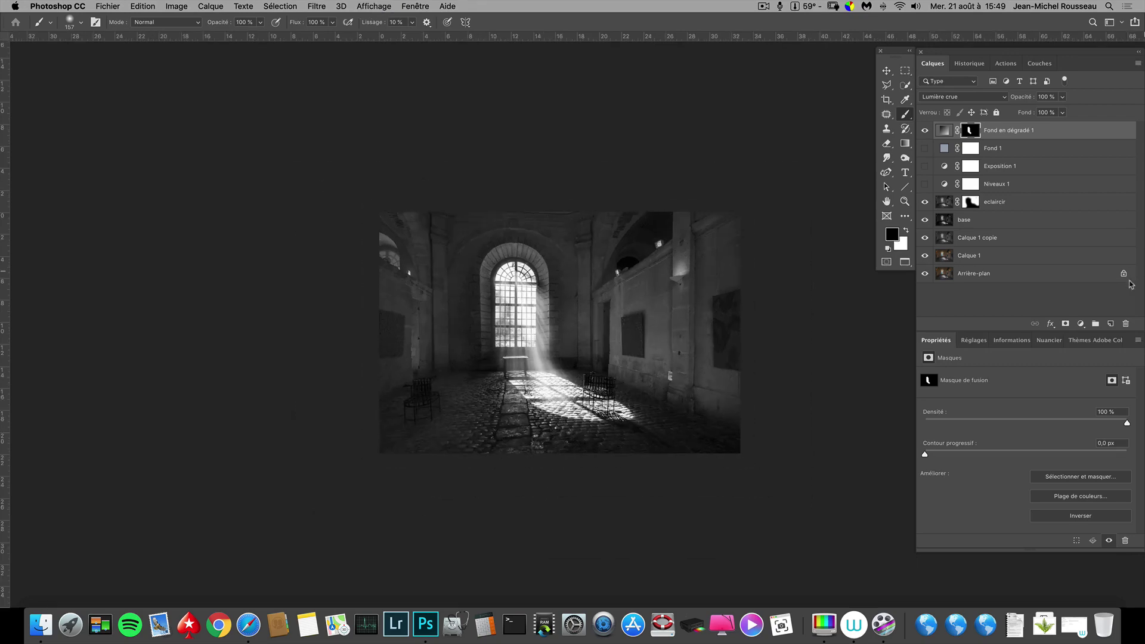
{"action": "left_click", "coordinate": [925, 273], "text": "alt"}
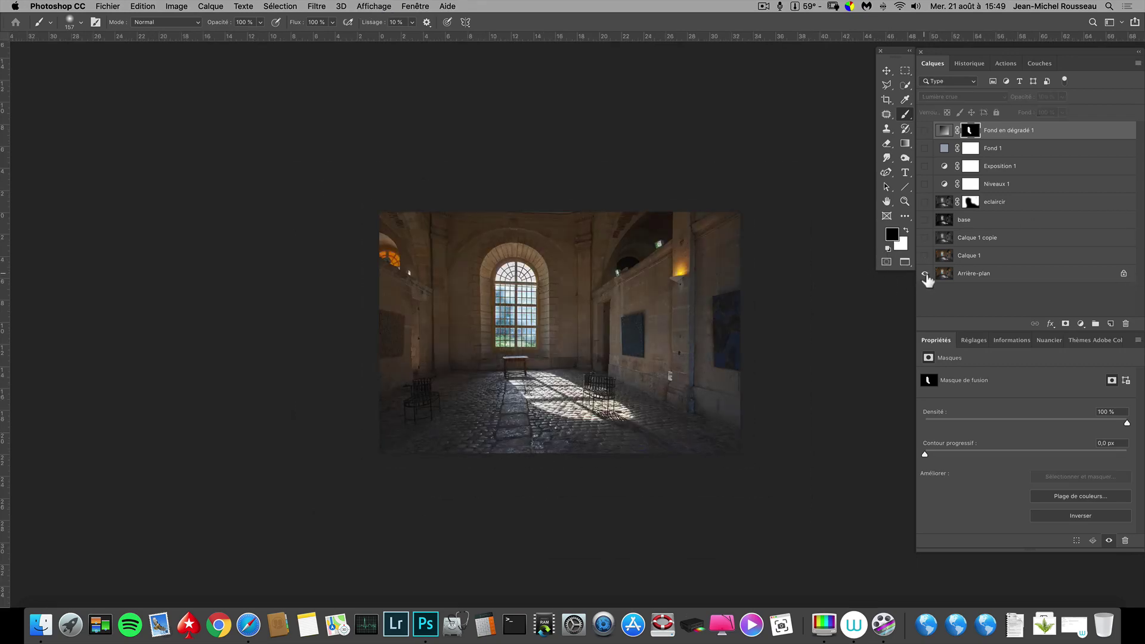
{"action": "left_click", "coordinate": [925, 274], "text": "alt"}
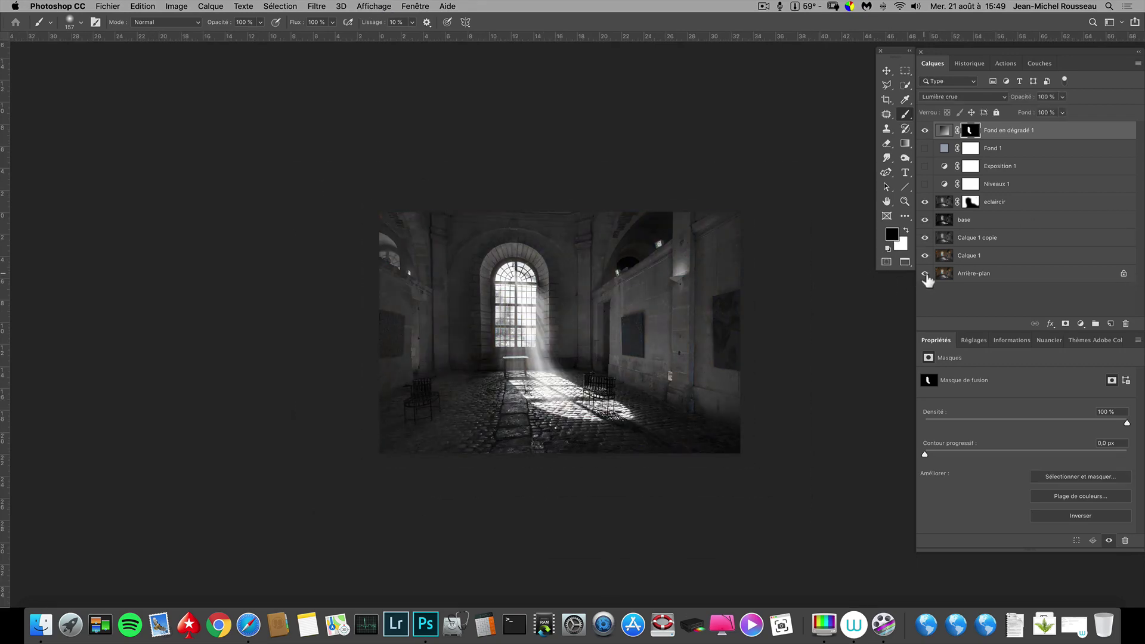
- Compare the finished image with the plain black-and-white version by repeatedly isolating the Calque 1 copie layer and restoring the others
{"action": "left_click", "coordinate": [926, 239], "text": "alt"}
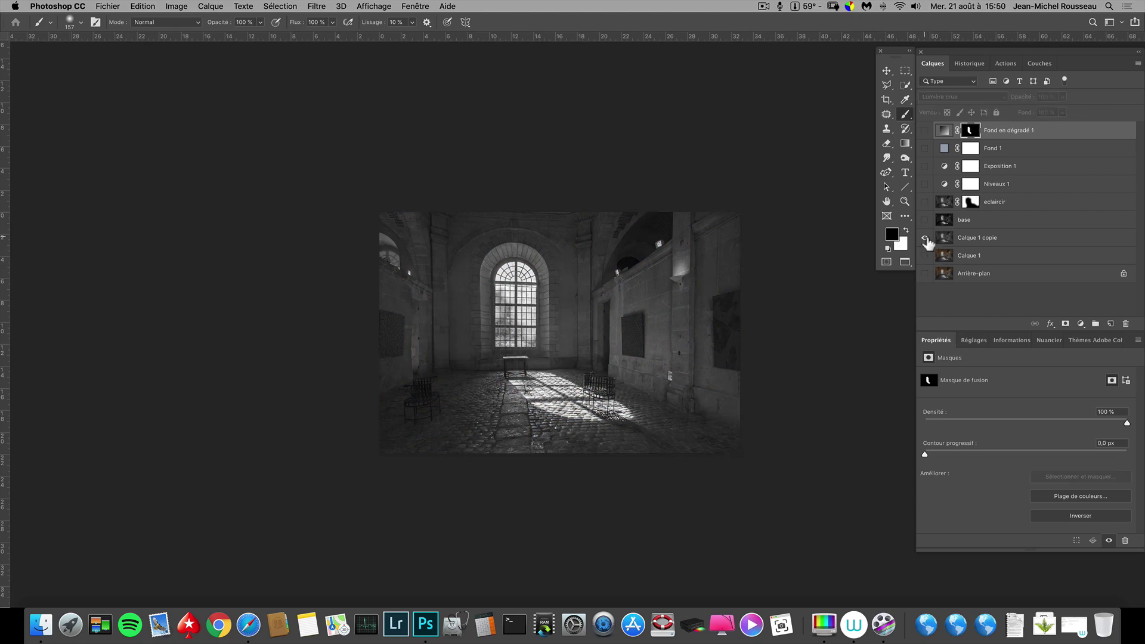
{"action": "left_click", "coordinate": [926, 239], "text": "alt"}
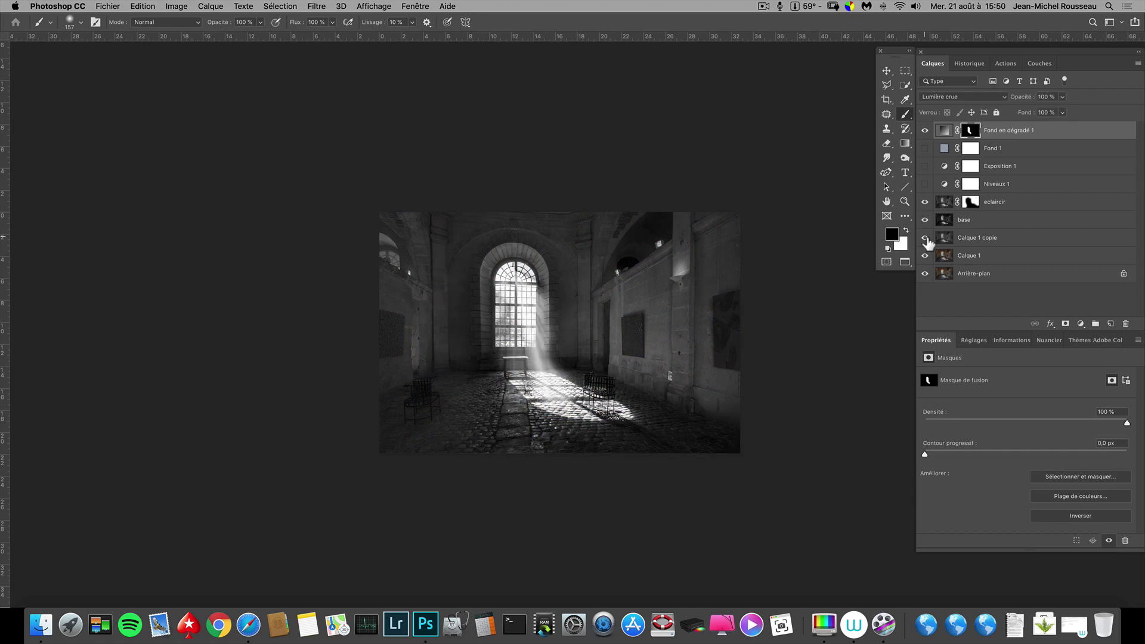
{"action": "left_click", "coordinate": [926, 238], "text": "alt"}
{"action": "left_click", "coordinate": [926, 238], "text": "alt"}
{"action": "left_click", "coordinate": [925, 238], "text": "alt"}
{"action": "left_click", "coordinate": [926, 239], "text": "alt"}
{"action": "left_click", "coordinate": [926, 238], "text": "alt"}
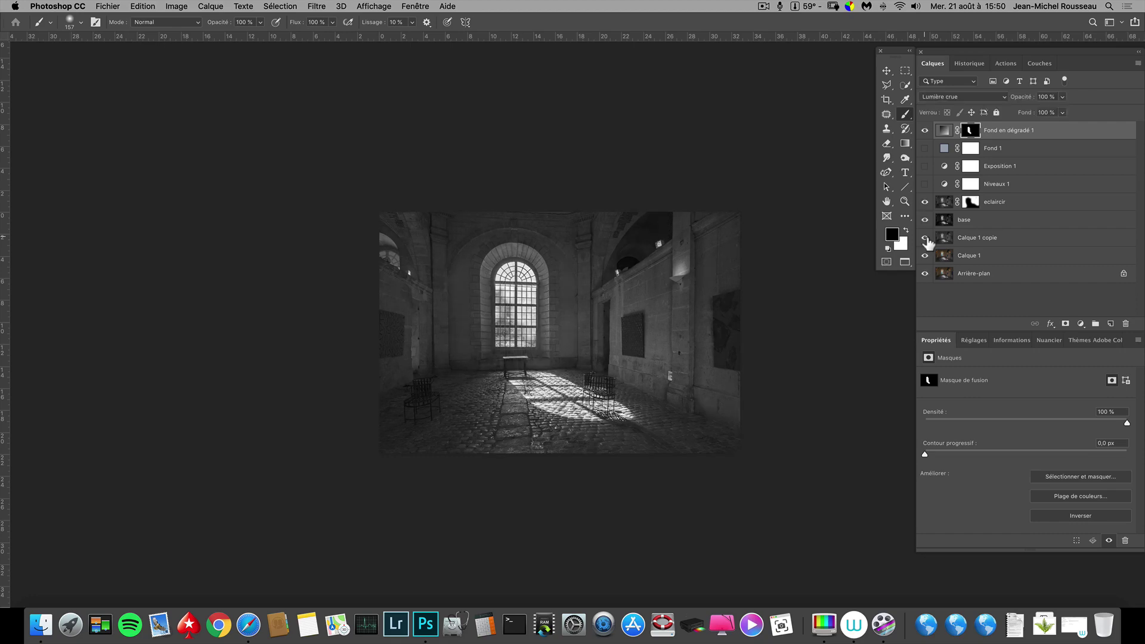
{"action": "left_click", "coordinate": [926, 239], "text": "alt"}
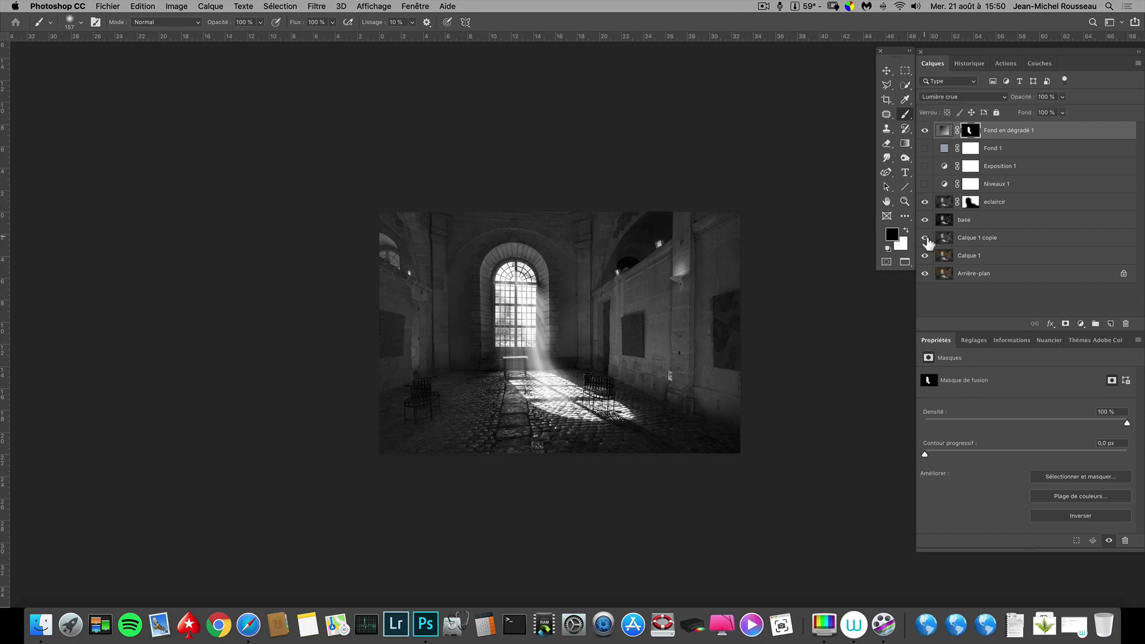
{"action": "left_click", "coordinate": [926, 238], "text": "alt"}
{"action": "left_click", "coordinate": [926, 238], "text": "alt"}
{"action": "left_click", "coordinate": [763, 7]}
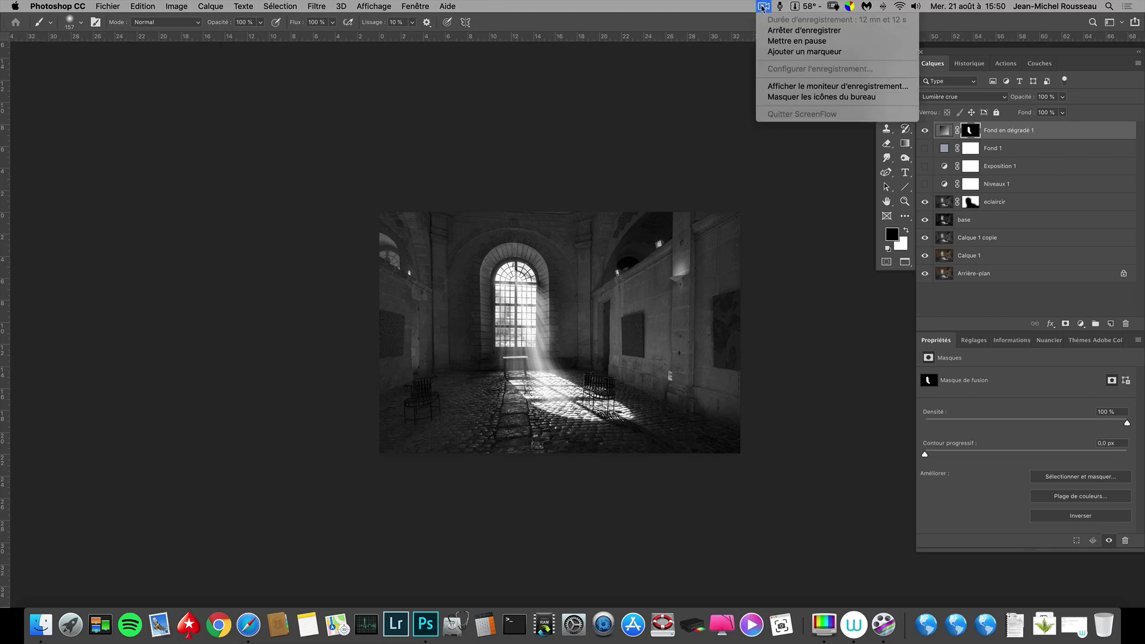
{"action": "left_click", "coordinate": [775, 30]}
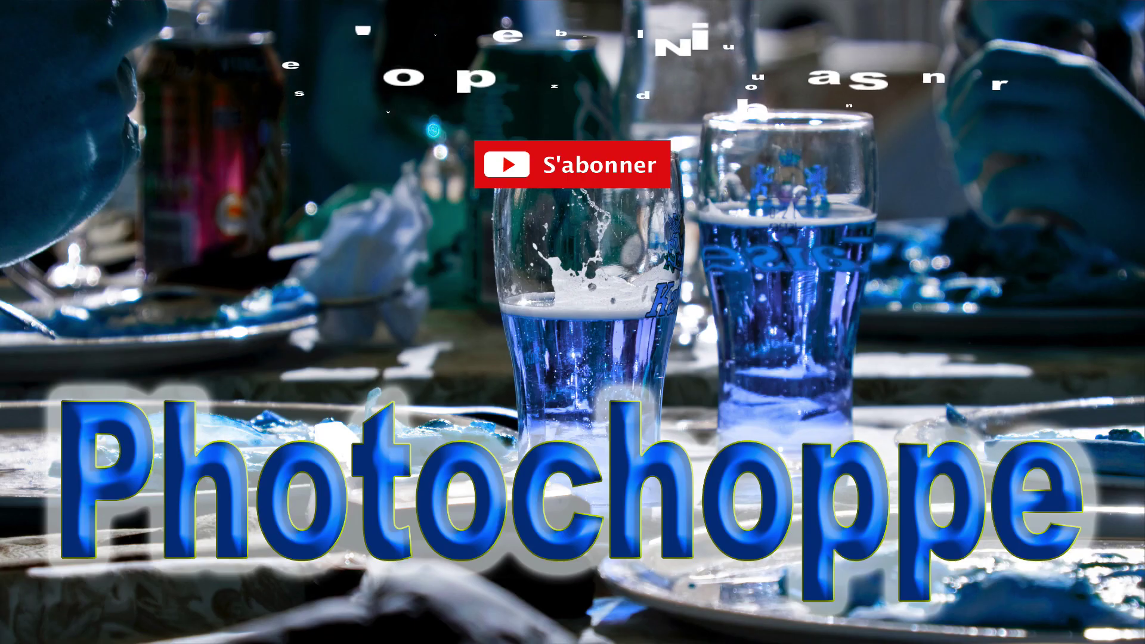